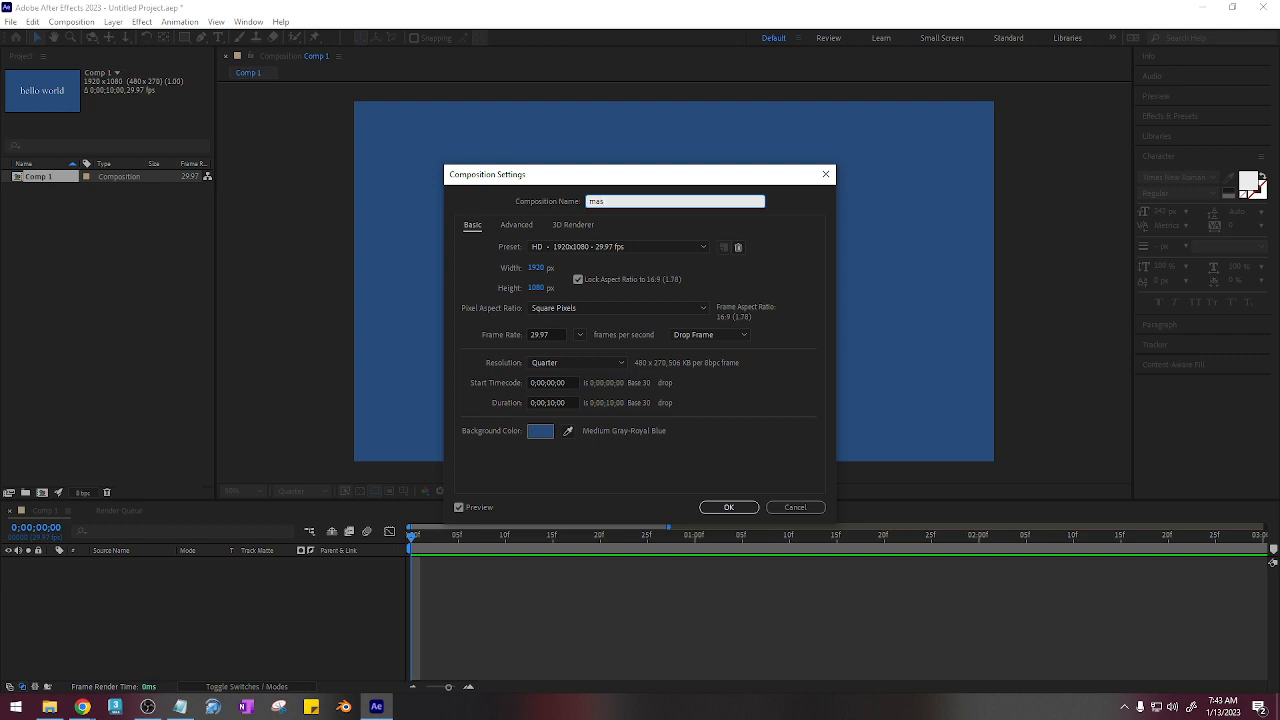
pyautogui.click(549, 403)
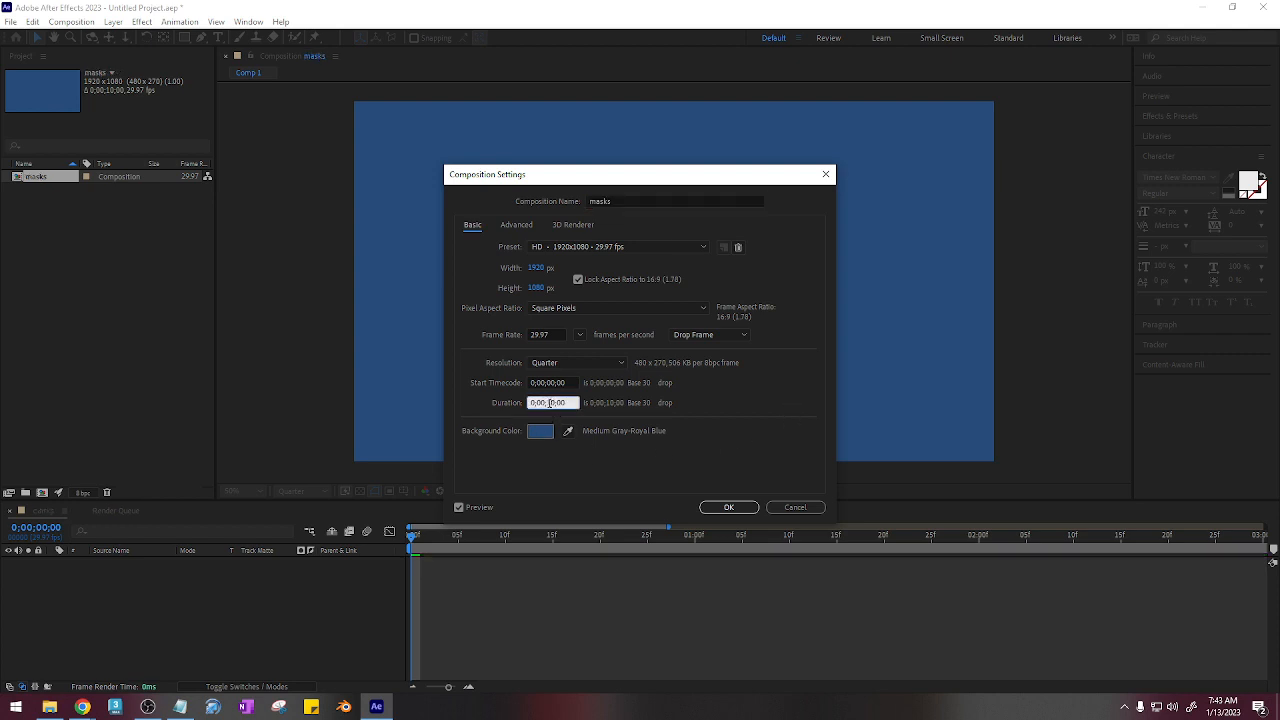
pyautogui.click(539, 432)
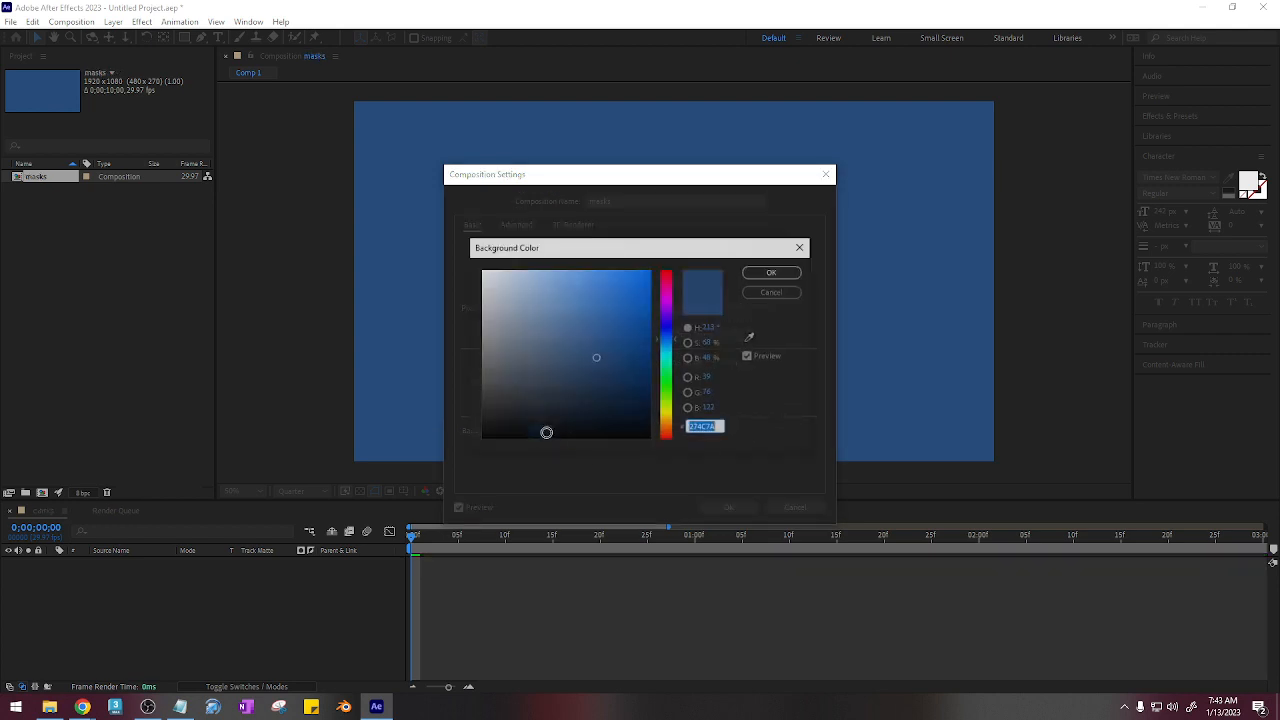
pyautogui.click(801, 246)
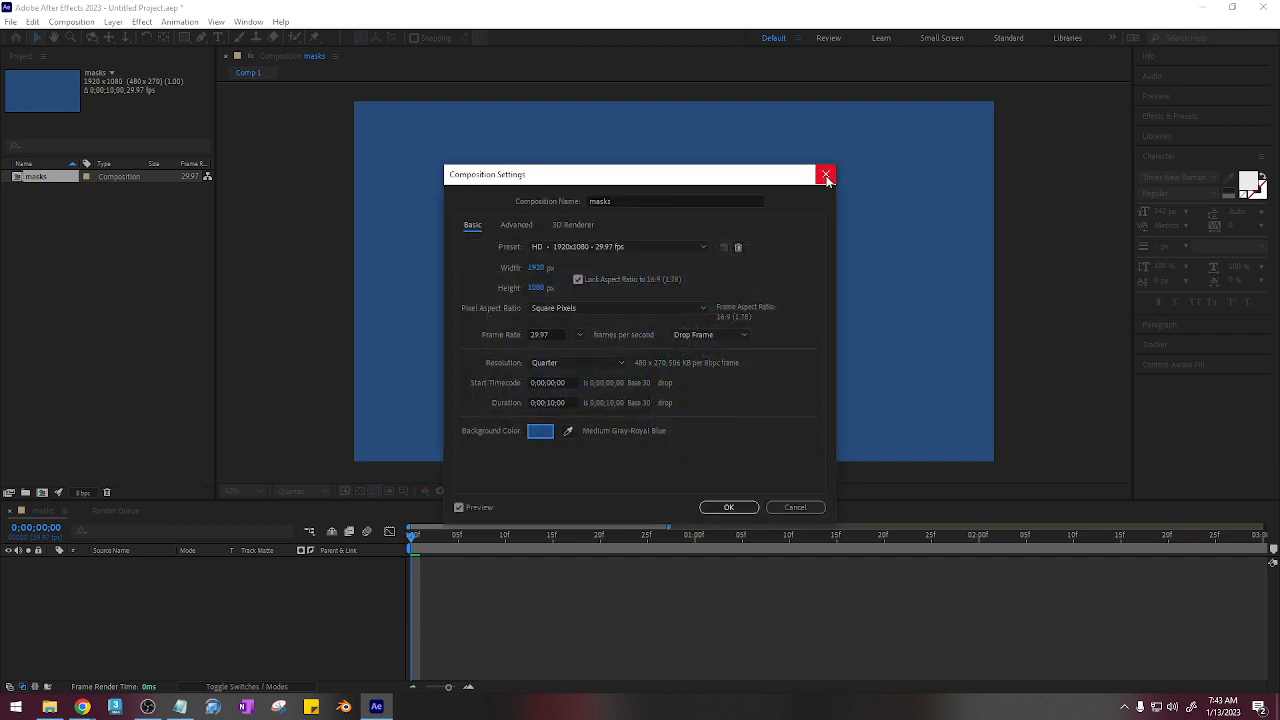
pyautogui.click(826, 174)
# Step: Create a text layer reading "hello world" in the upper part of the composition
pyautogui.click(218, 37)
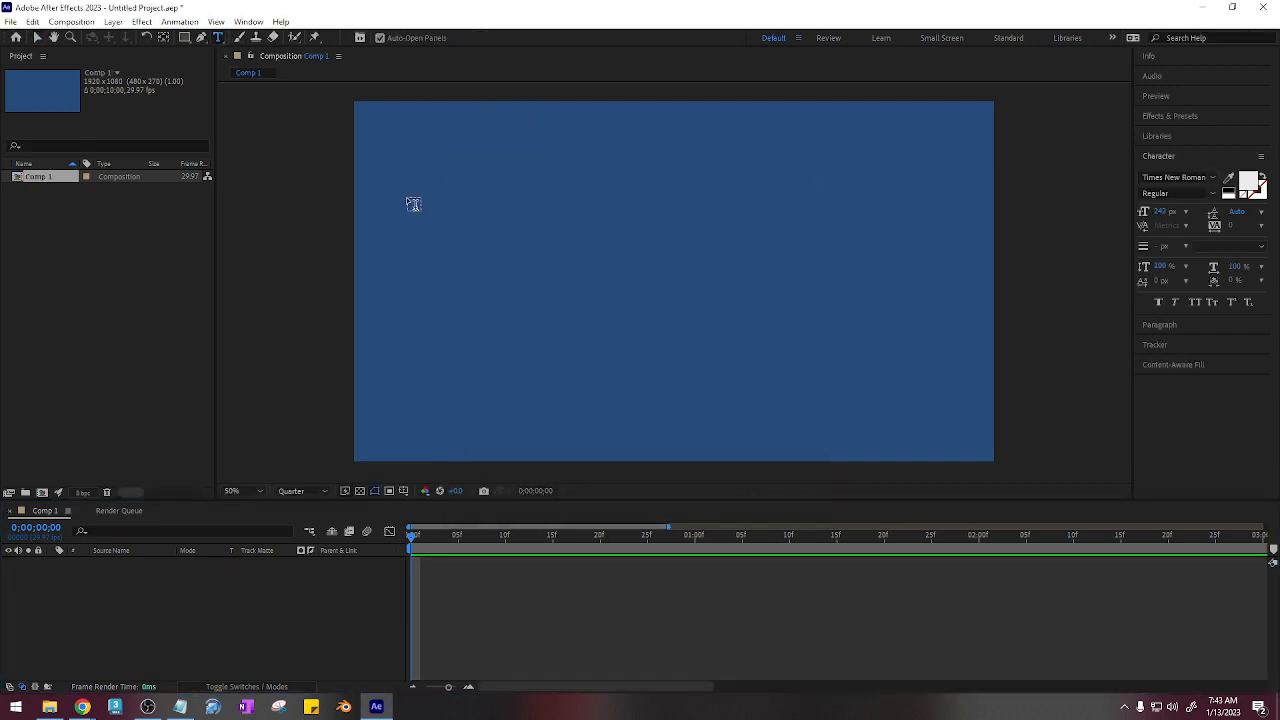
pyautogui.click(491, 202)
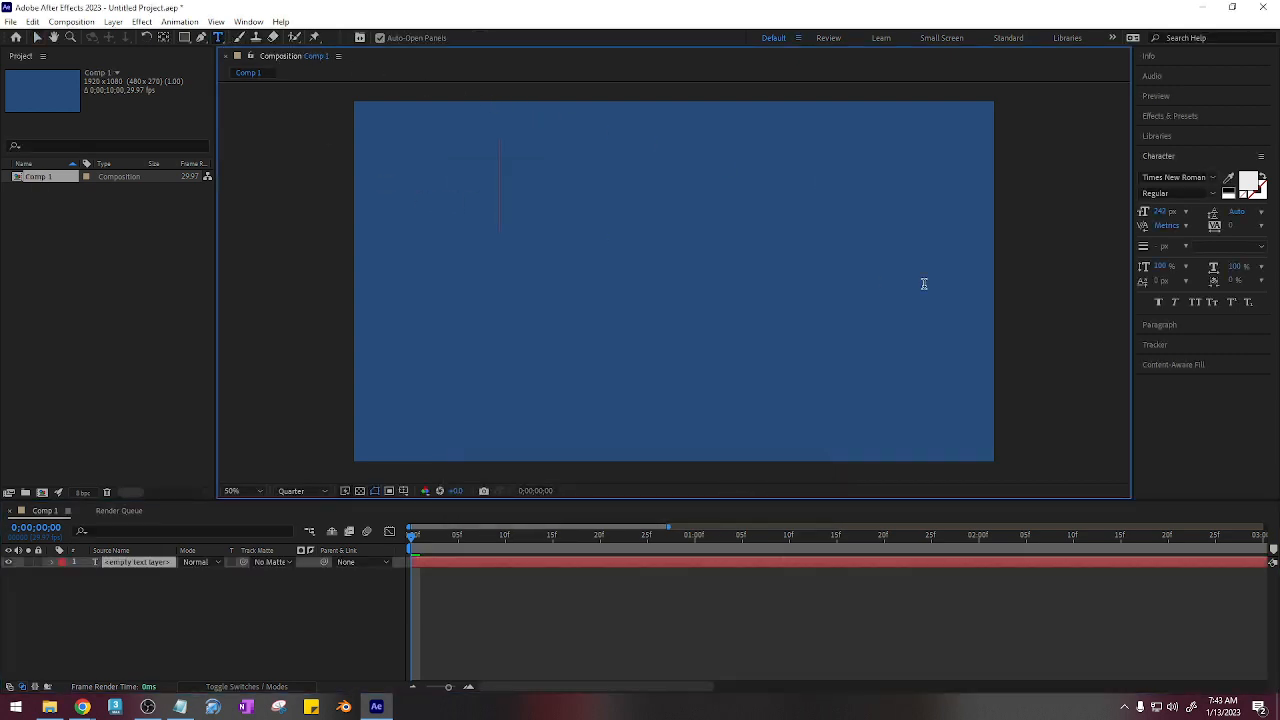
pyautogui.write('hellow wo')
pyautogui.press('BackSpace')
pyautogui.press('BackSpace')
pyautogui.press('BackSpace')
pyautogui.press('BackSpace')
pyautogui.press('BackSpace')
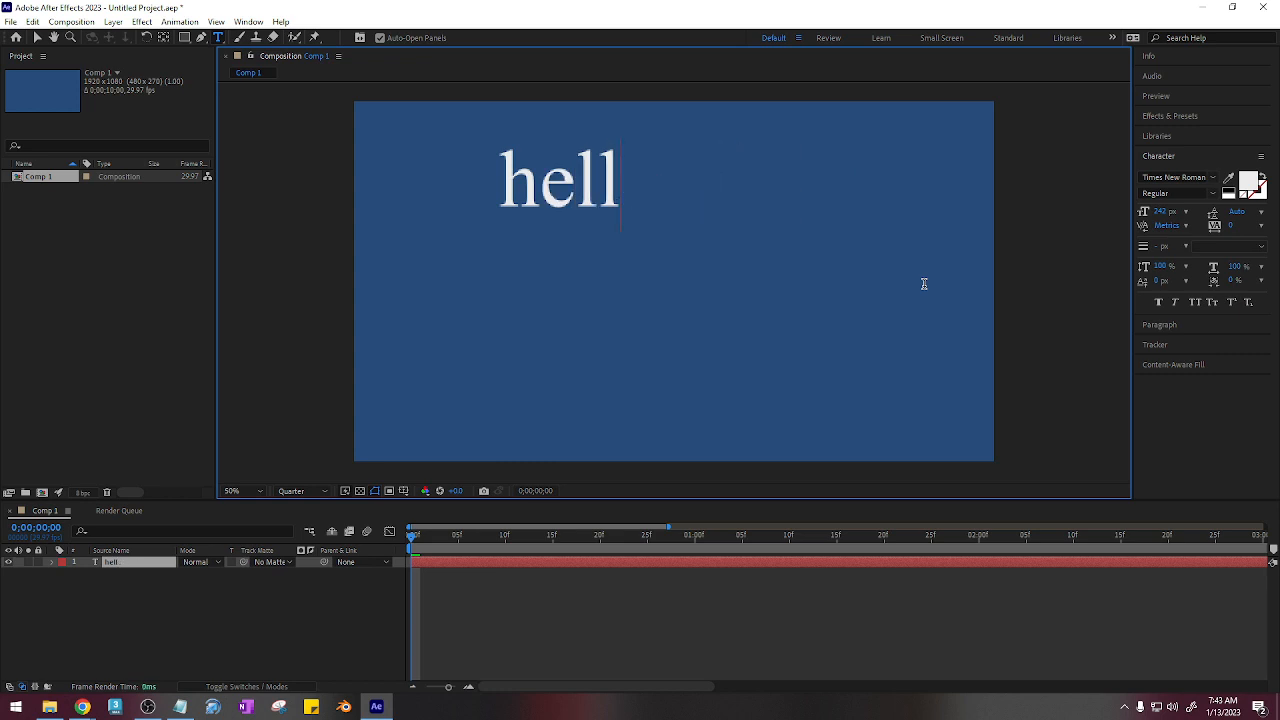
pyautogui.write('o world')
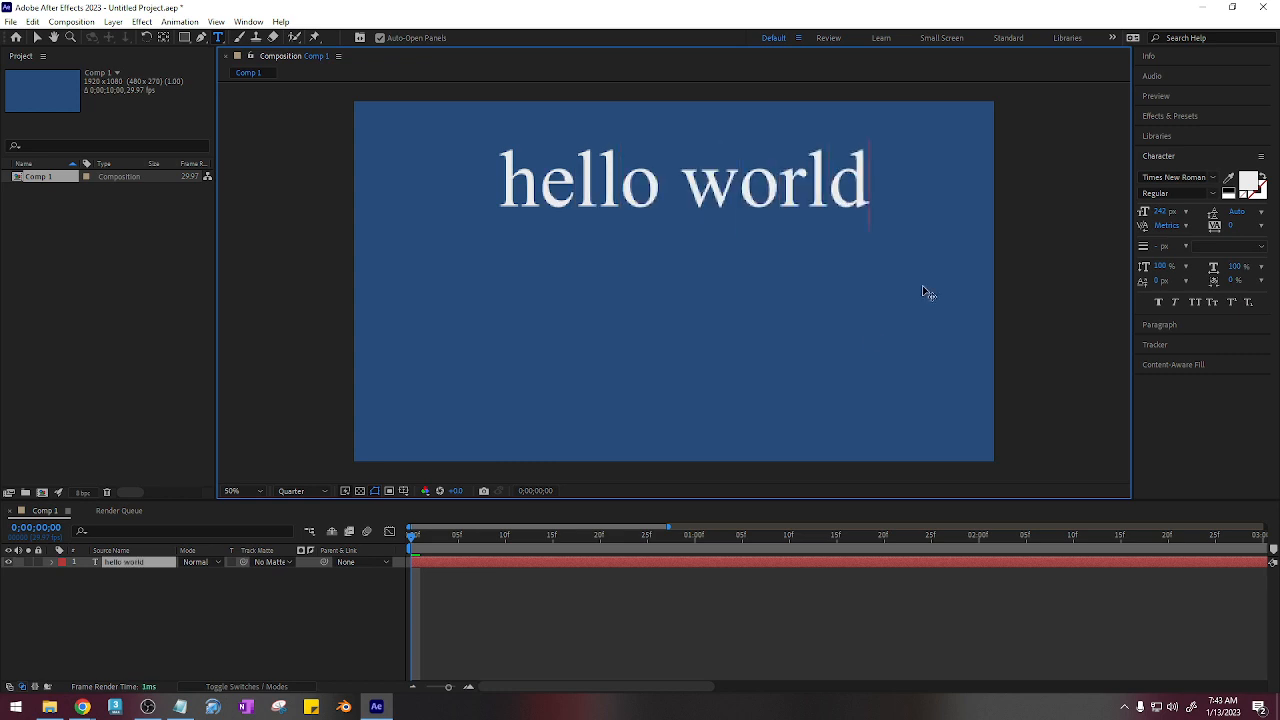
# Step: Centre the anchor point within the hello world text layer and centre the layer in the composition
pyautogui.click(133, 558)
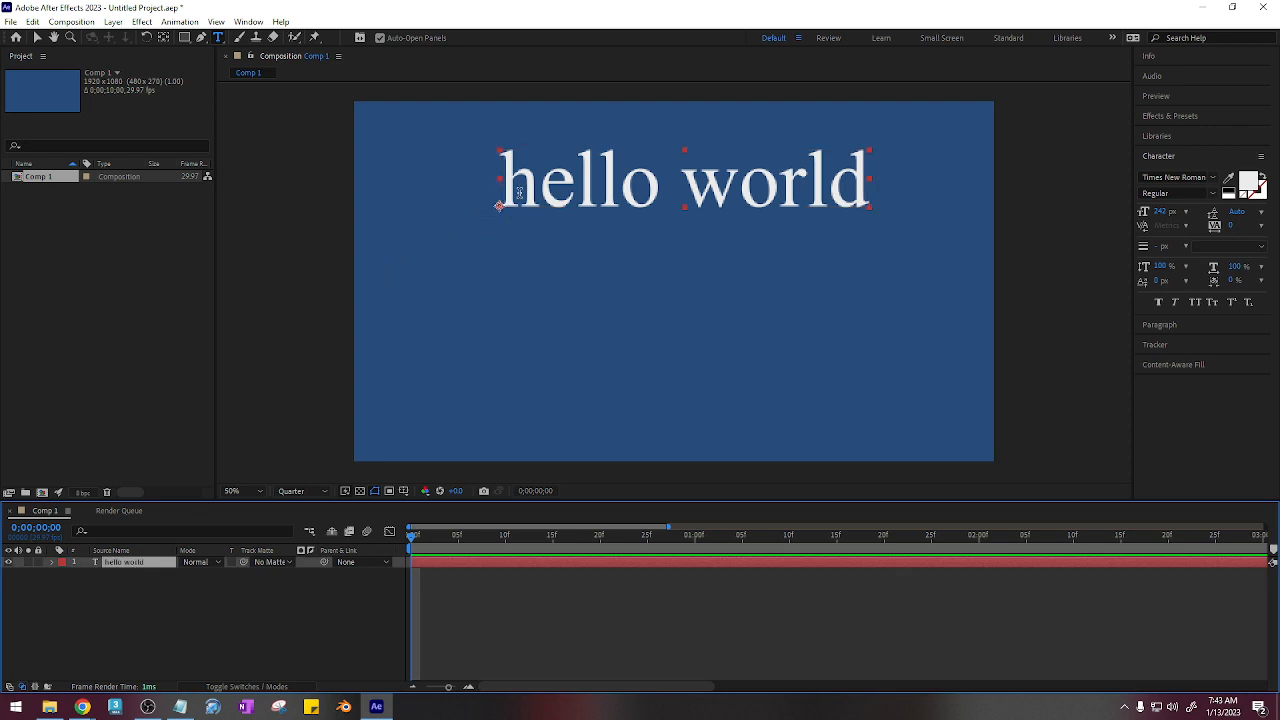
pyautogui.hotkey('ctrl', 'alt', 'Home')
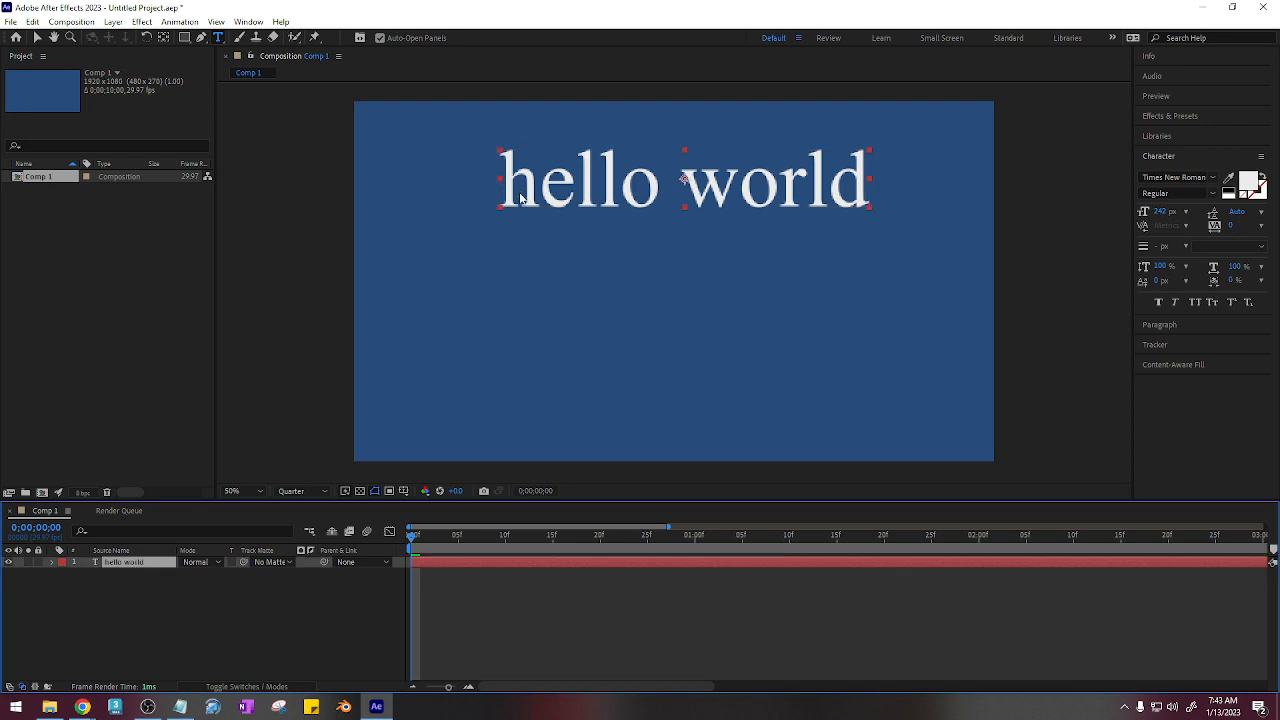
pyautogui.hotkey('ctrl', 'Home')
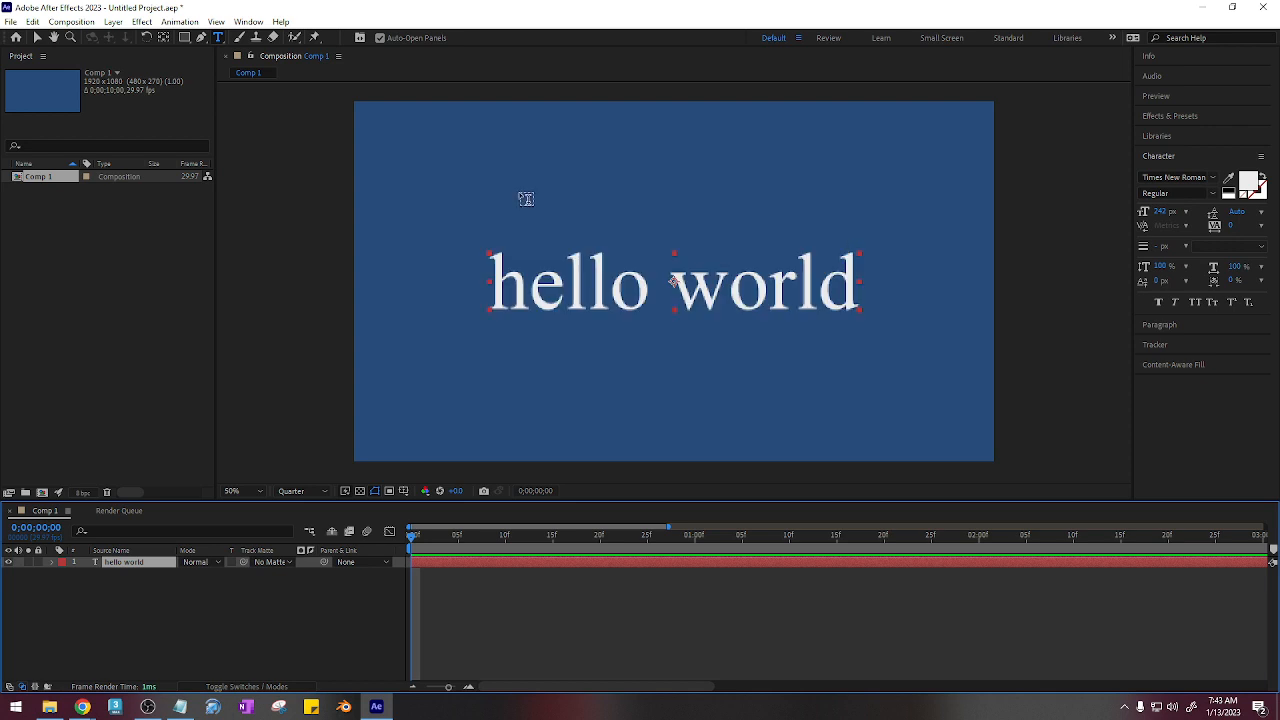
# Step: Nudge the centred hello world text straight up into the upper part of the composition and deselect it
pyautogui.hotkey('shift', 'Up')
pyautogui.hotkey('shift', 'Up')
pyautogui.hotkey('shift', 'Up')
pyautogui.hotkey('shift', 'Up')
pyautogui.hotkey('shift', 'Up')
pyautogui.hotkey('shift', 'Up')
pyautogui.hotkey('shift', 'Up')
pyautogui.hotkey('shift', 'Up')
pyautogui.hotkey('shift', 'Up')
pyautogui.hotkey('shift', 'Up')
pyautogui.hotkey('shift', 'Up')
pyautogui.hotkey('shift', 'Up')
pyautogui.hotkey('shift', 'Up')
pyautogui.hotkey('shift', 'Up')
pyautogui.hotkey('shift', 'Up')
pyautogui.hotkey('shift', 'Up')
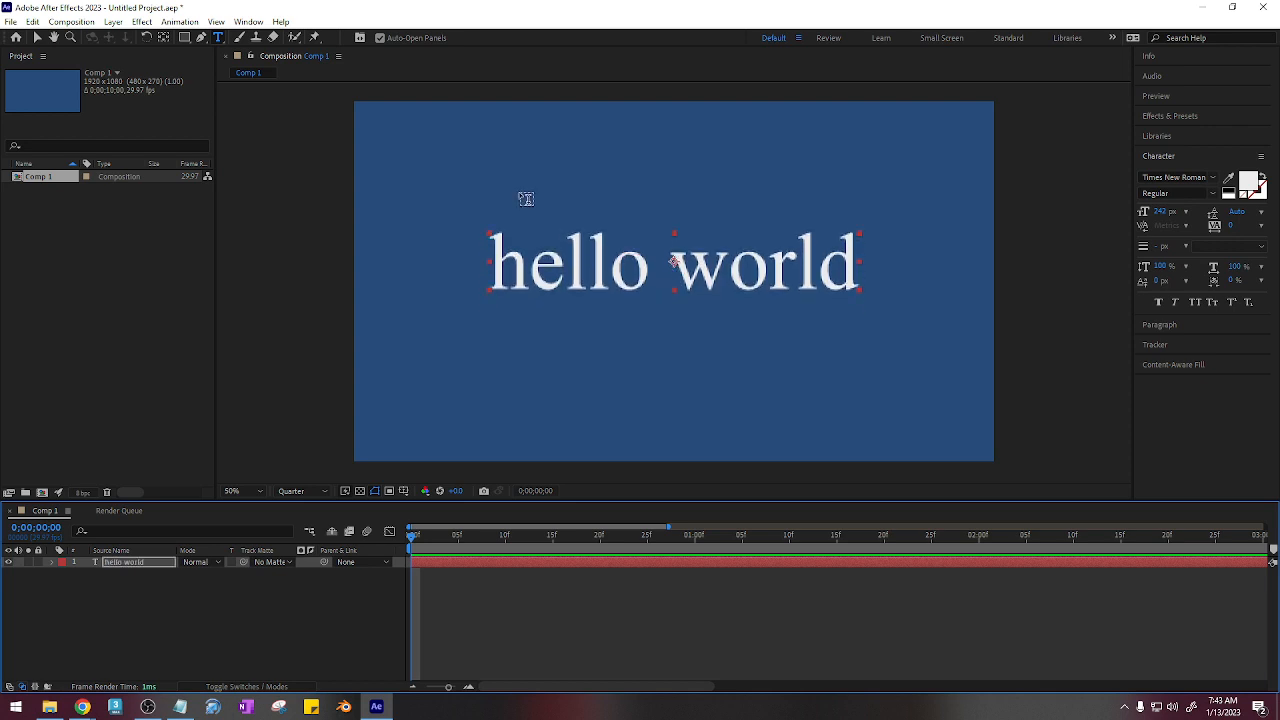
pyautogui.hotkey('shift', 'Up')
pyautogui.hotkey('shift', 'Up')
pyautogui.hotkey('shift', 'Up')
pyautogui.hotkey('shift', 'Up')
pyautogui.hotkey('shift', 'Up')
pyautogui.hotkey('shift', 'Up')
pyautogui.hotkey('shift', 'Up')
pyautogui.hotkey('shift', 'Up')
pyautogui.hotkey('shift', 'Up')
pyautogui.hotkey('shift', 'Up')
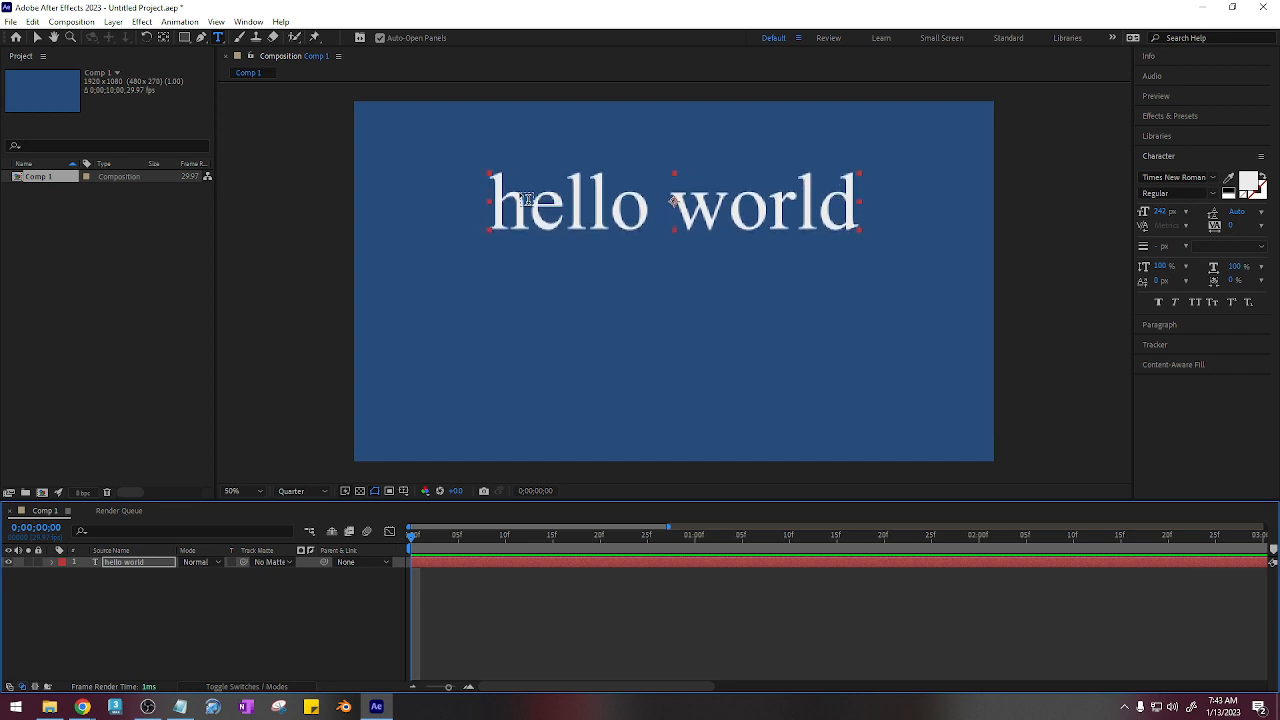
pyautogui.click(205, 646)
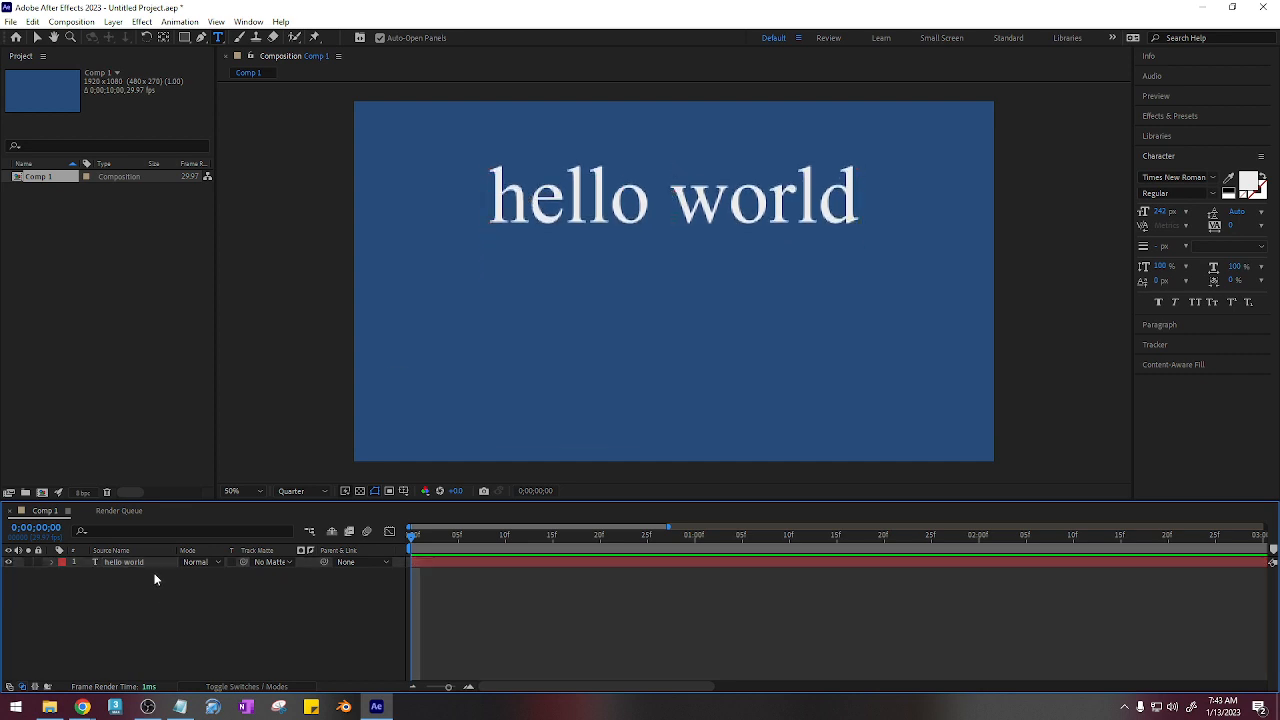
# Step: Draw a rectangular mask on the hello world layer that closely surrounds the whole text
pyautogui.click(152, 566)
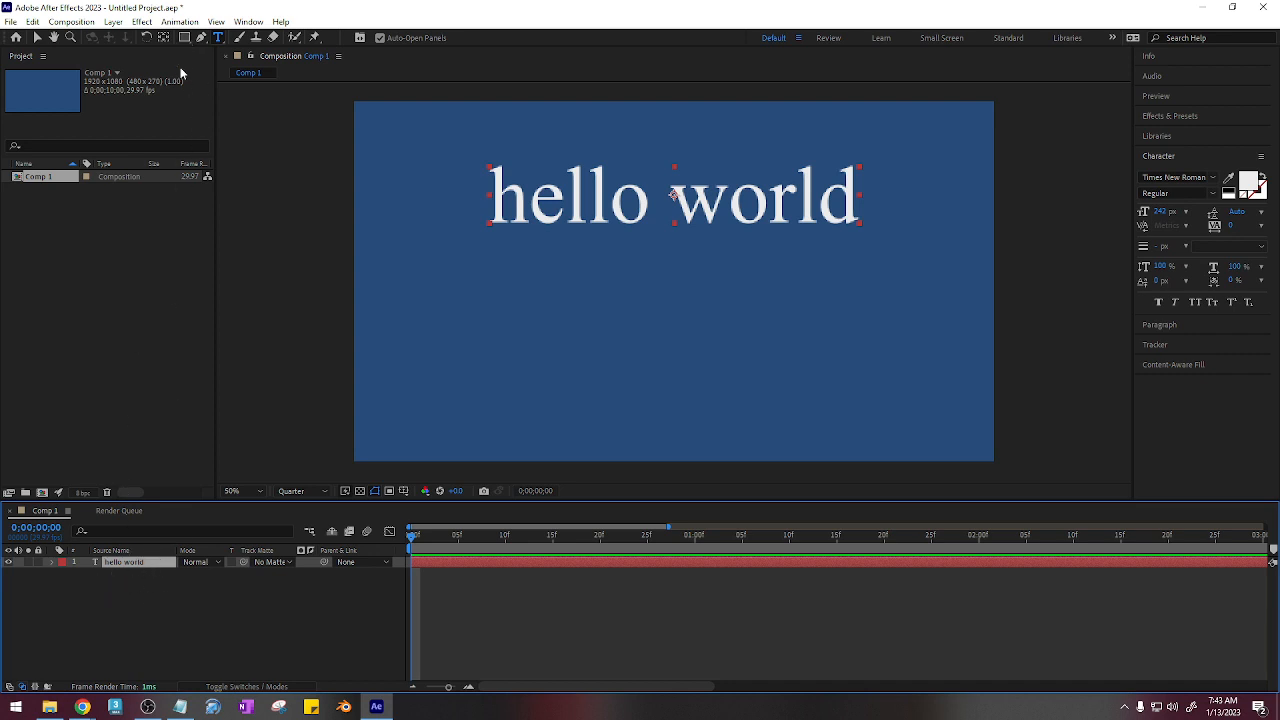
pyautogui.click(184, 37)
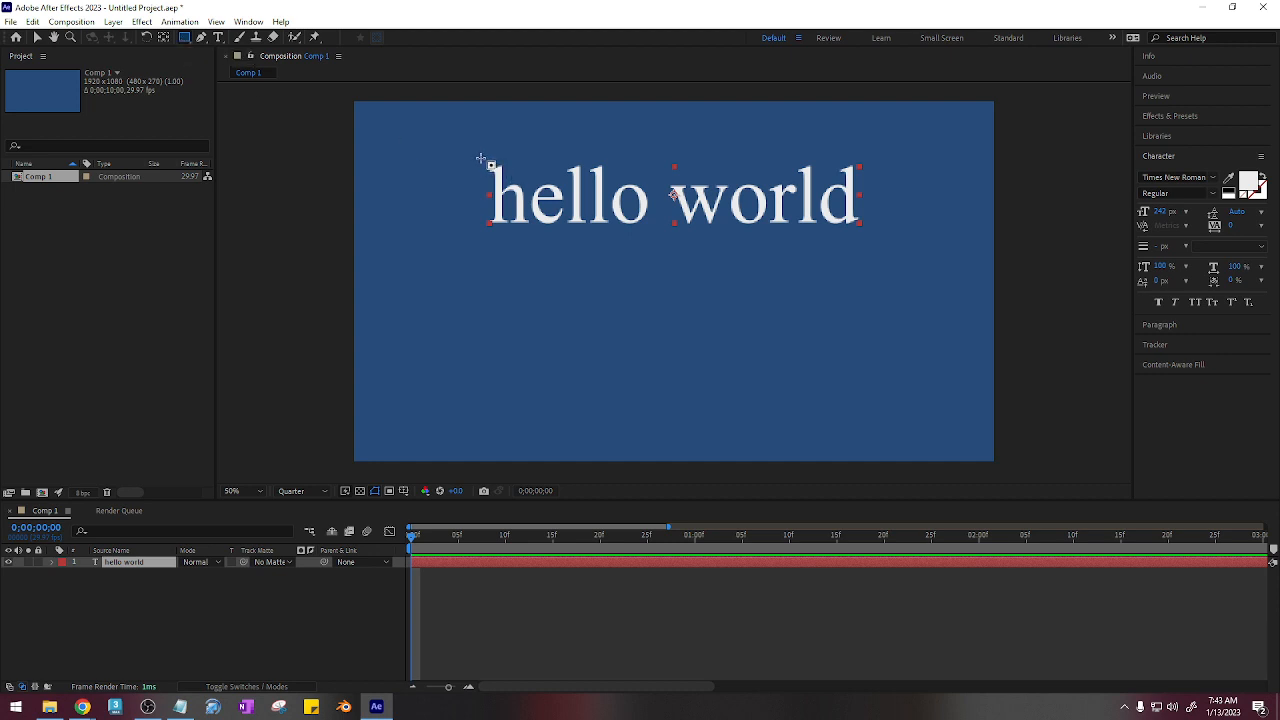
pyautogui.moveTo(480, 158); pyautogui.dragTo(865, 234)
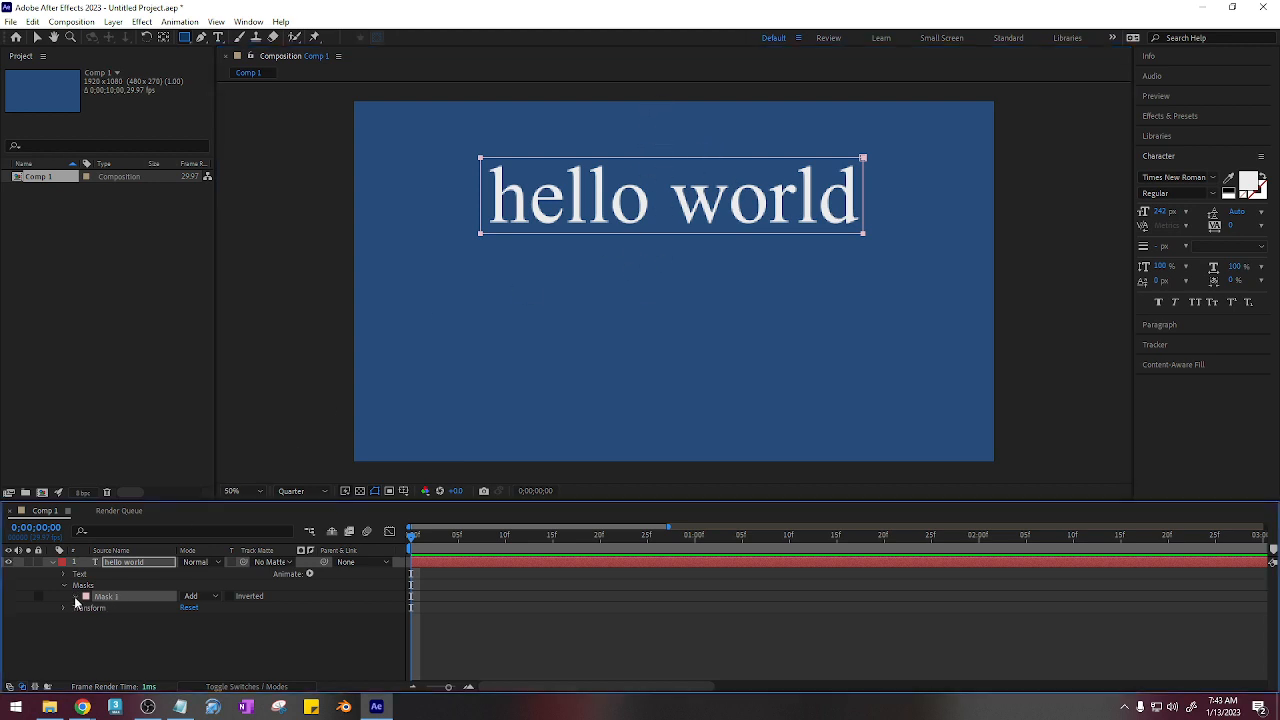
# Step: Set a Mask Path keyframe for the text's mask at 0;00;00;10 and show only the layer's keyframed properties
pyautogui.click(76, 596)
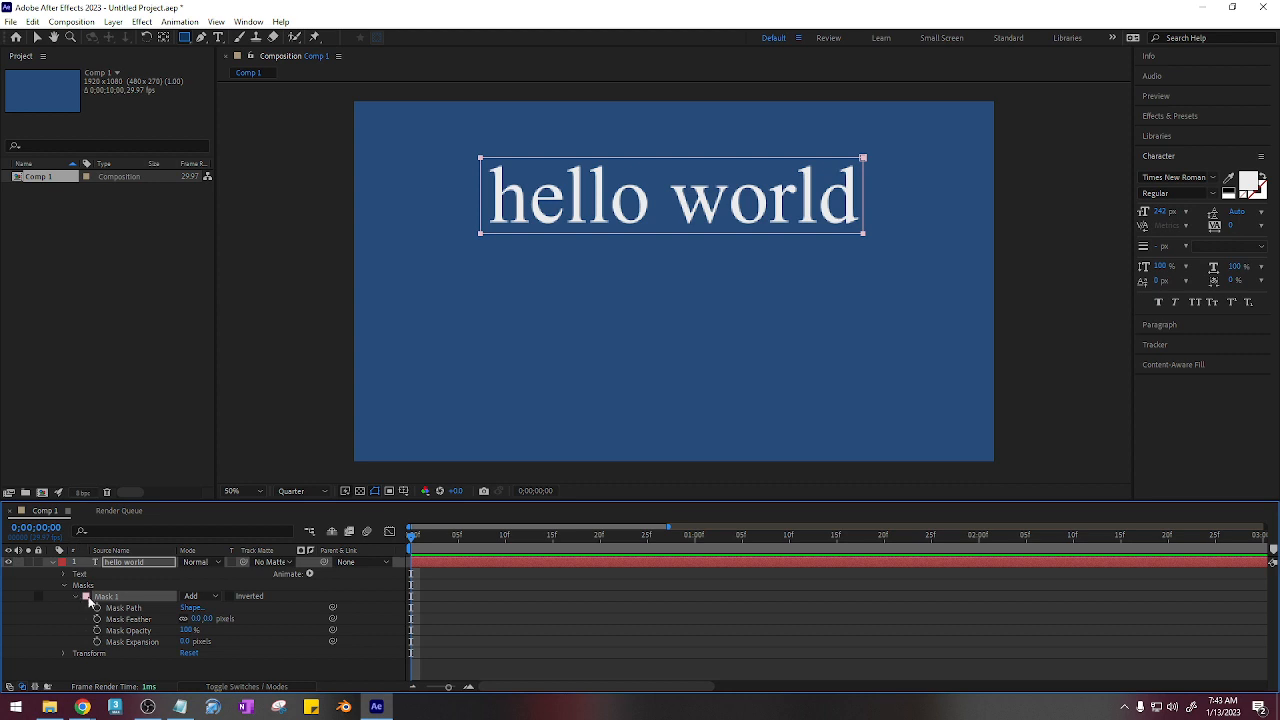
pyautogui.moveTo(411, 535); pyautogui.dragTo(506, 538)
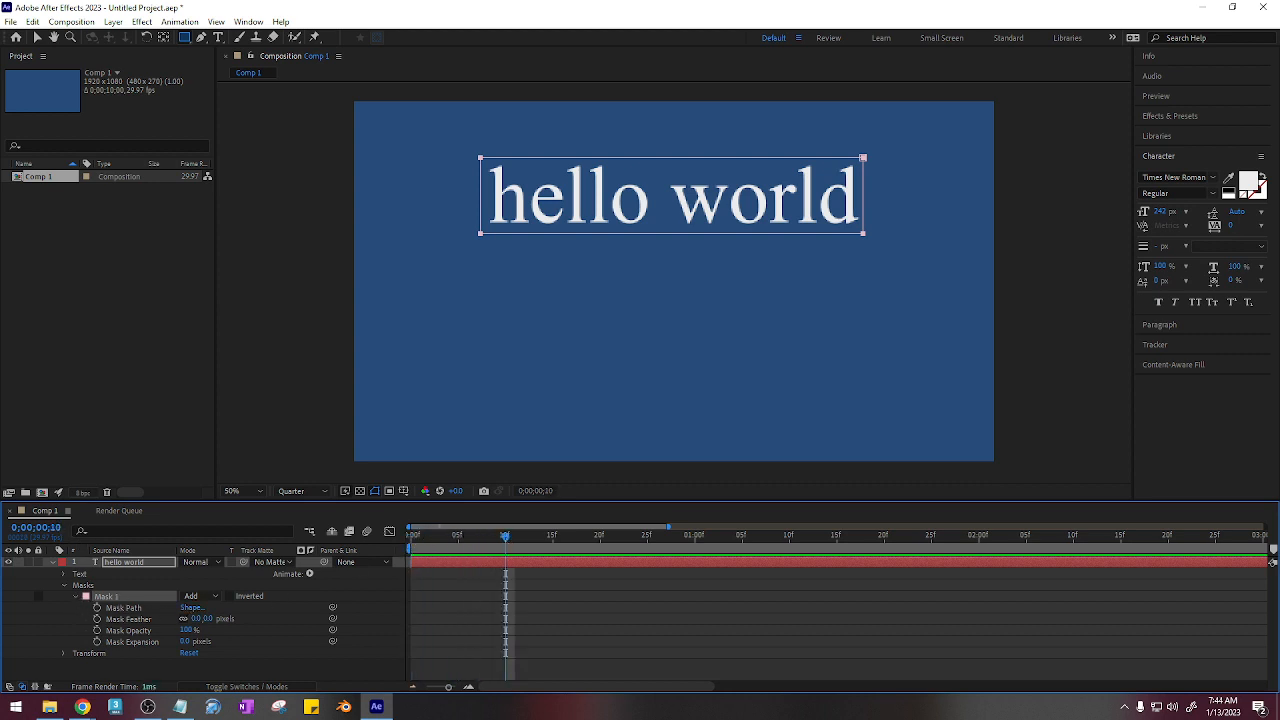
pyautogui.moveTo(443, 689)
pyautogui.mouseDown()
pyautogui.moveTo(423, 689)
pyautogui.moveTo(452, 692)
pyautogui.mouseUp()
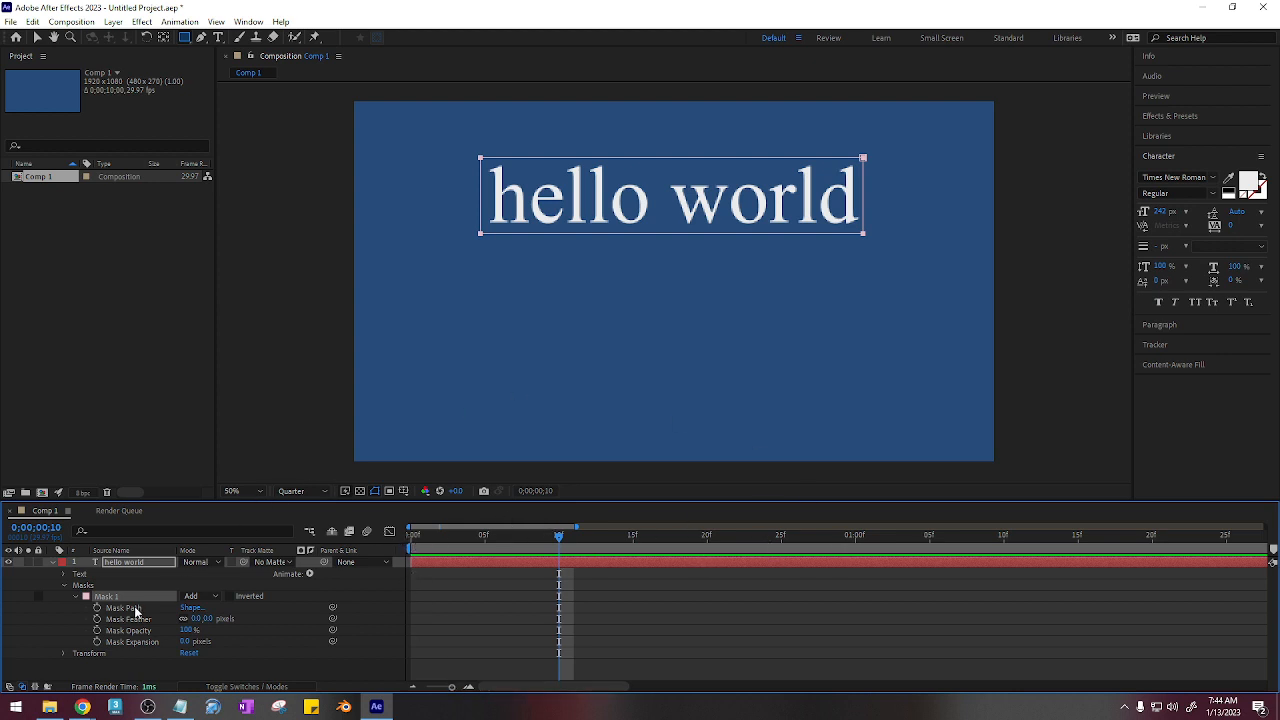
pyautogui.click(97, 608)
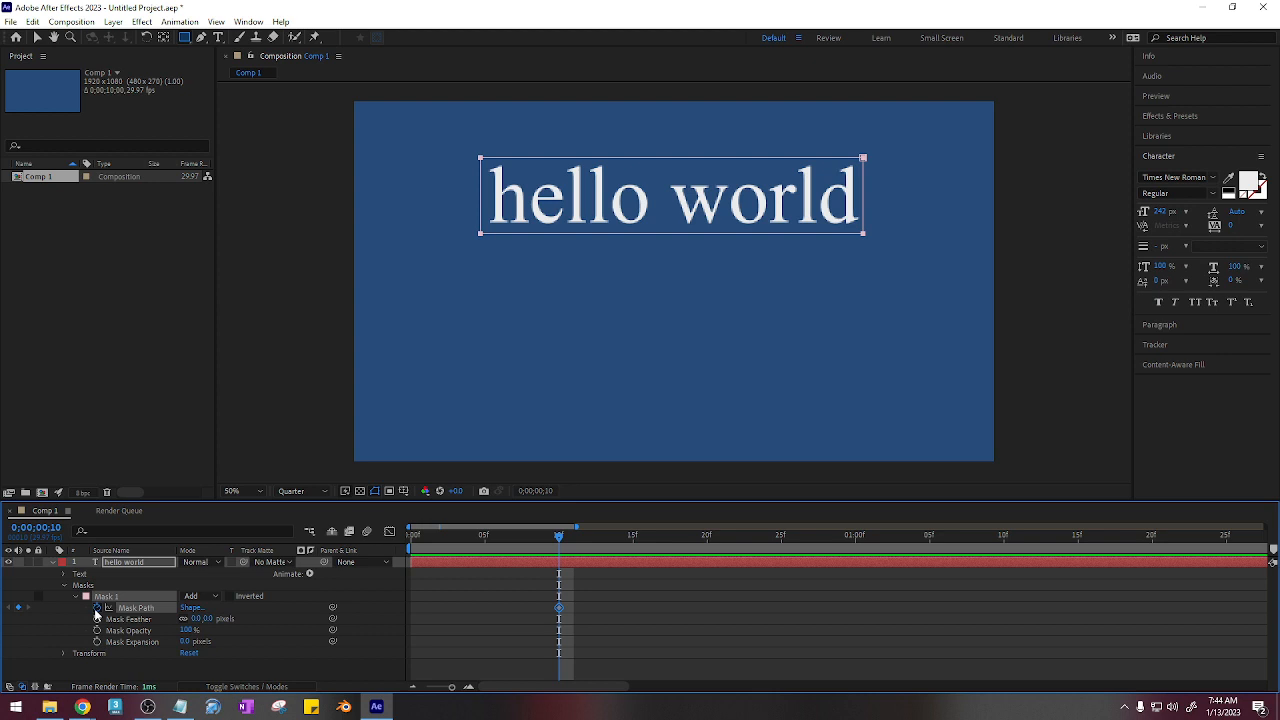
pyautogui.press('u')
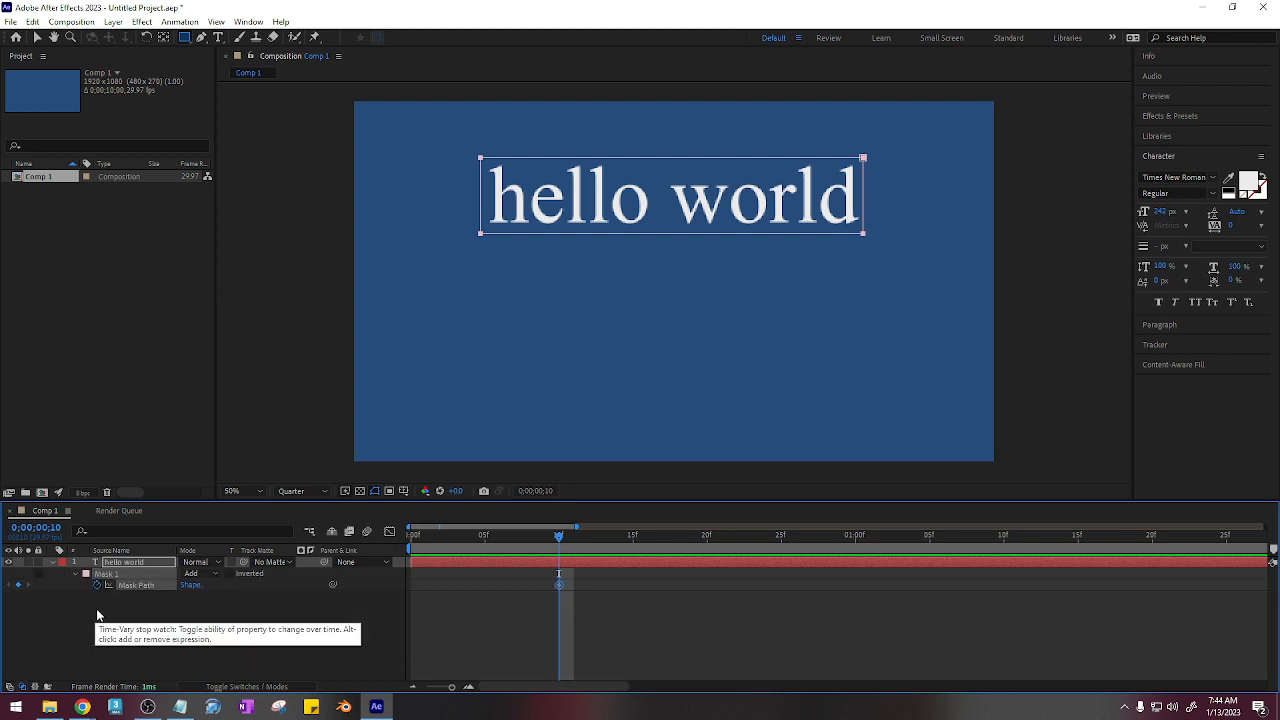
# Step: At the 10-frame keyframe, move the whole mask straight up until it clears the text and hides it
pyautogui.click(38, 38)
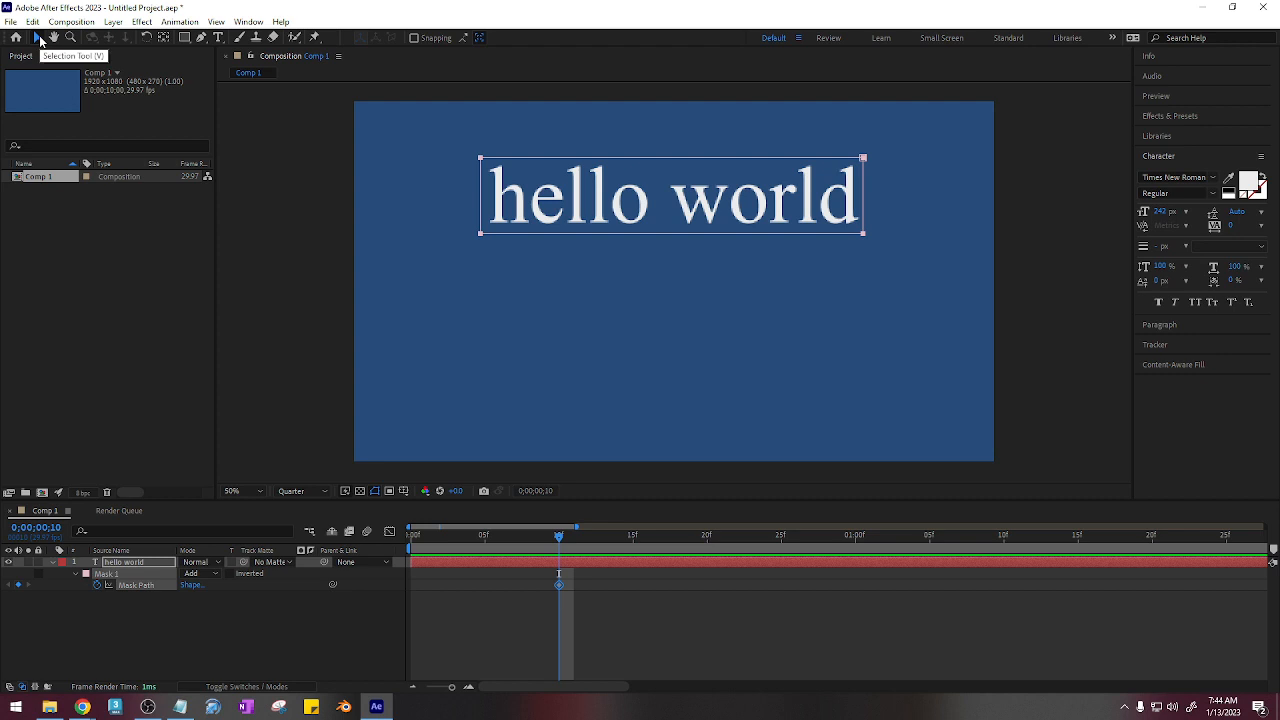
pyautogui.click(631, 236)
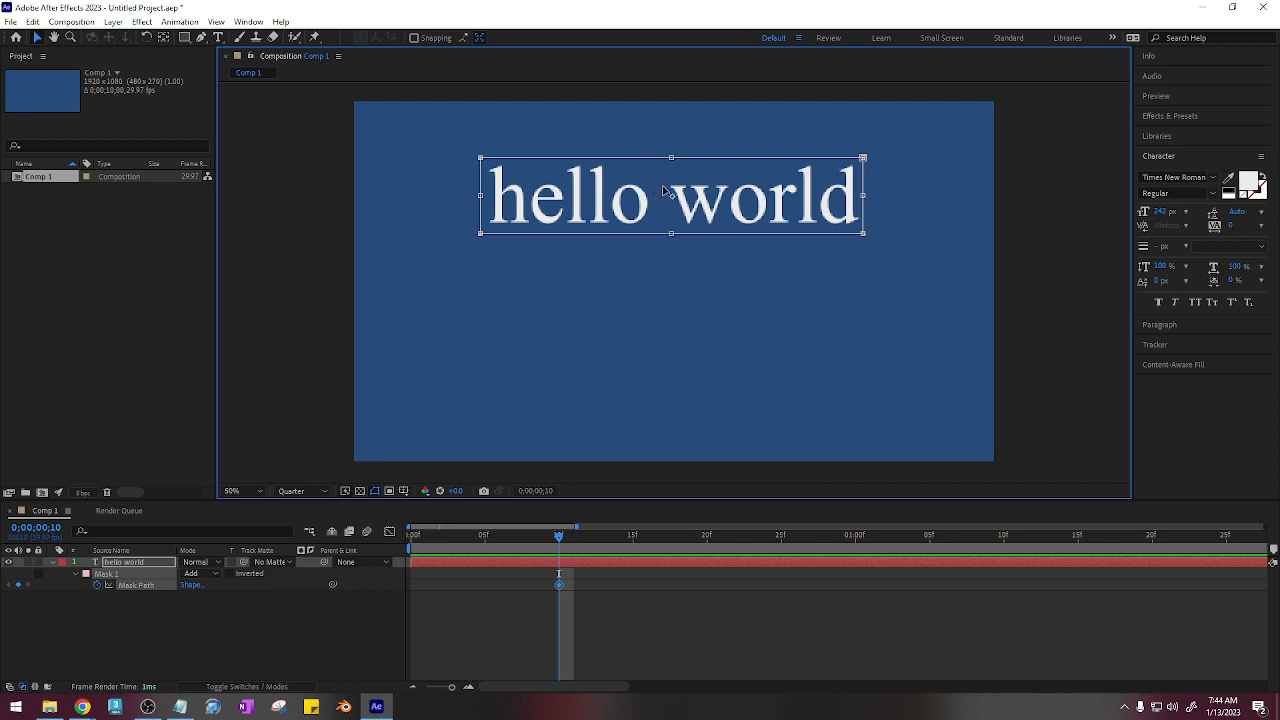
pyautogui.moveTo(663, 190); pyautogui.dragTo(667, 118)
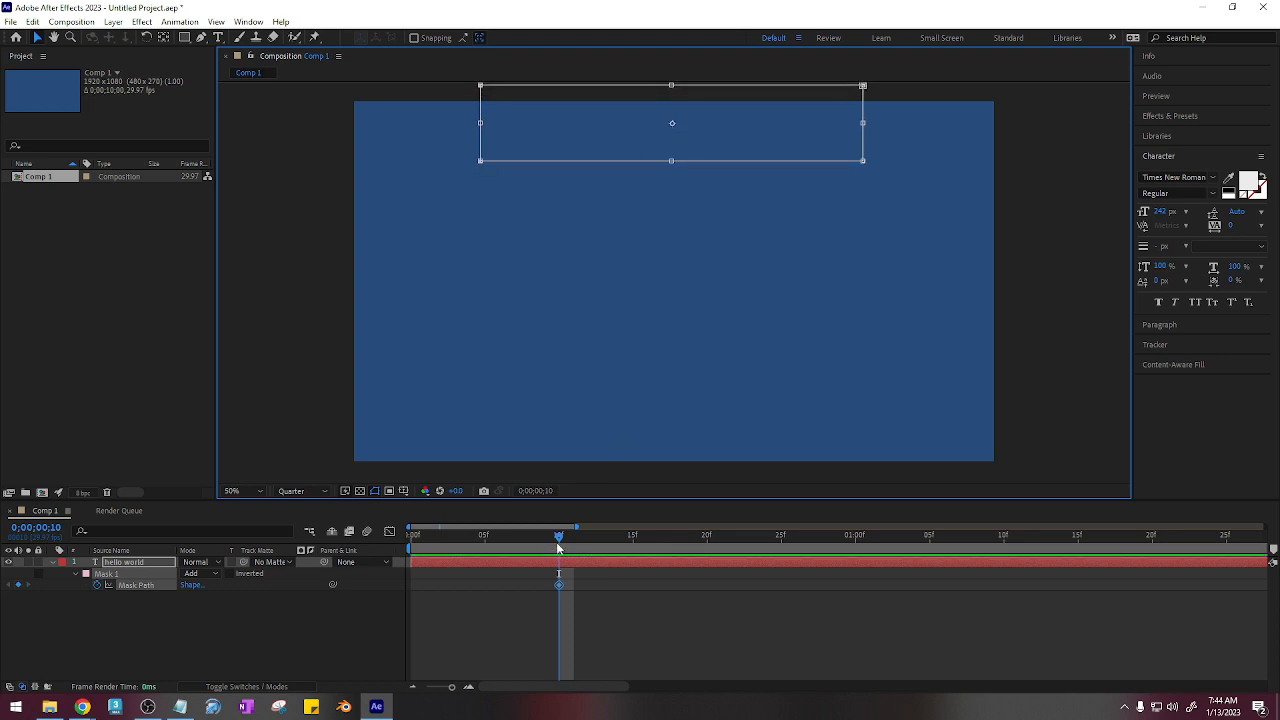
# Step: At 0;00;00;20, move the whole mask back down over the text and apply Easy Ease to that Mask Path keyframe
pyautogui.moveTo(558, 548); pyautogui.dragTo(707, 545)
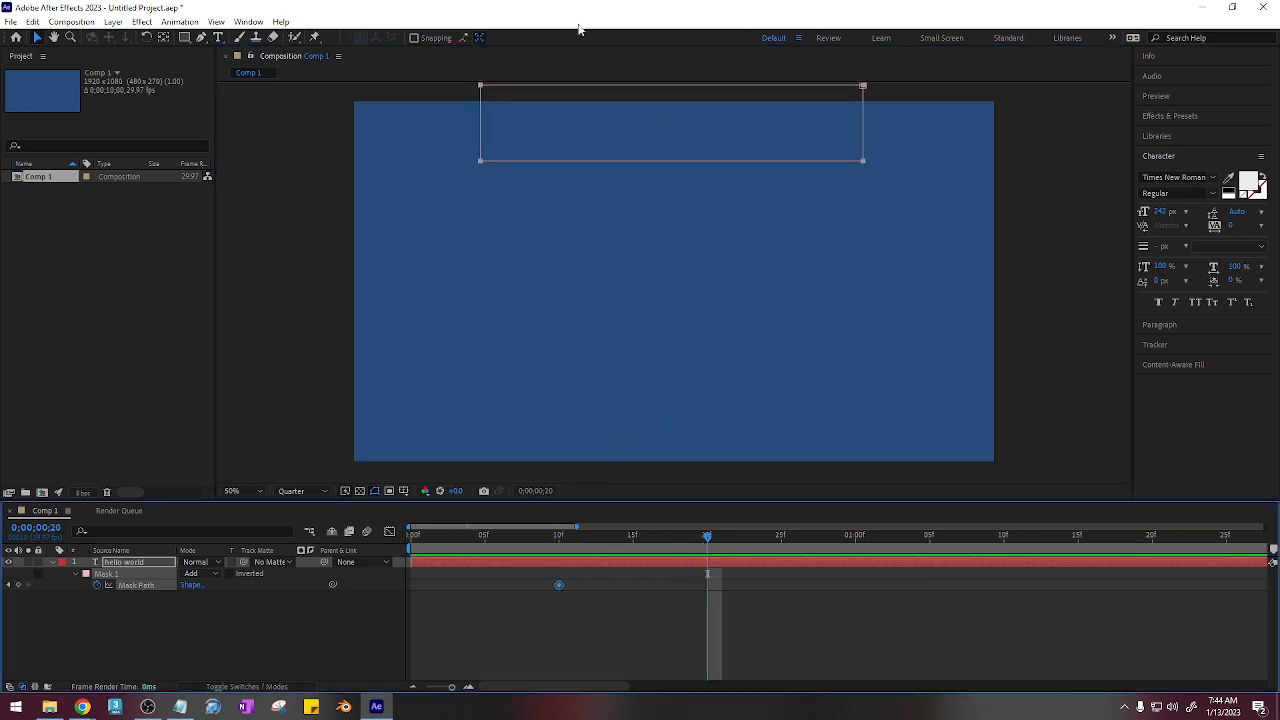
pyautogui.click(519, 135)
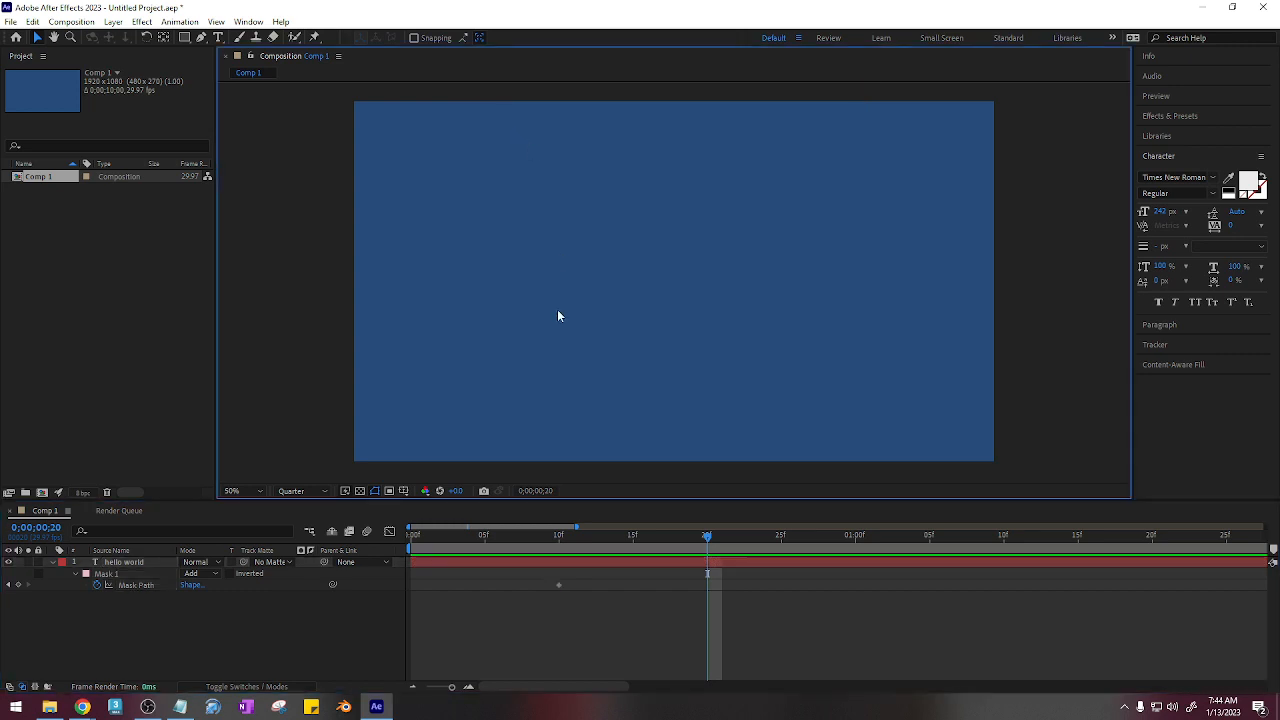
pyautogui.click(524, 566)
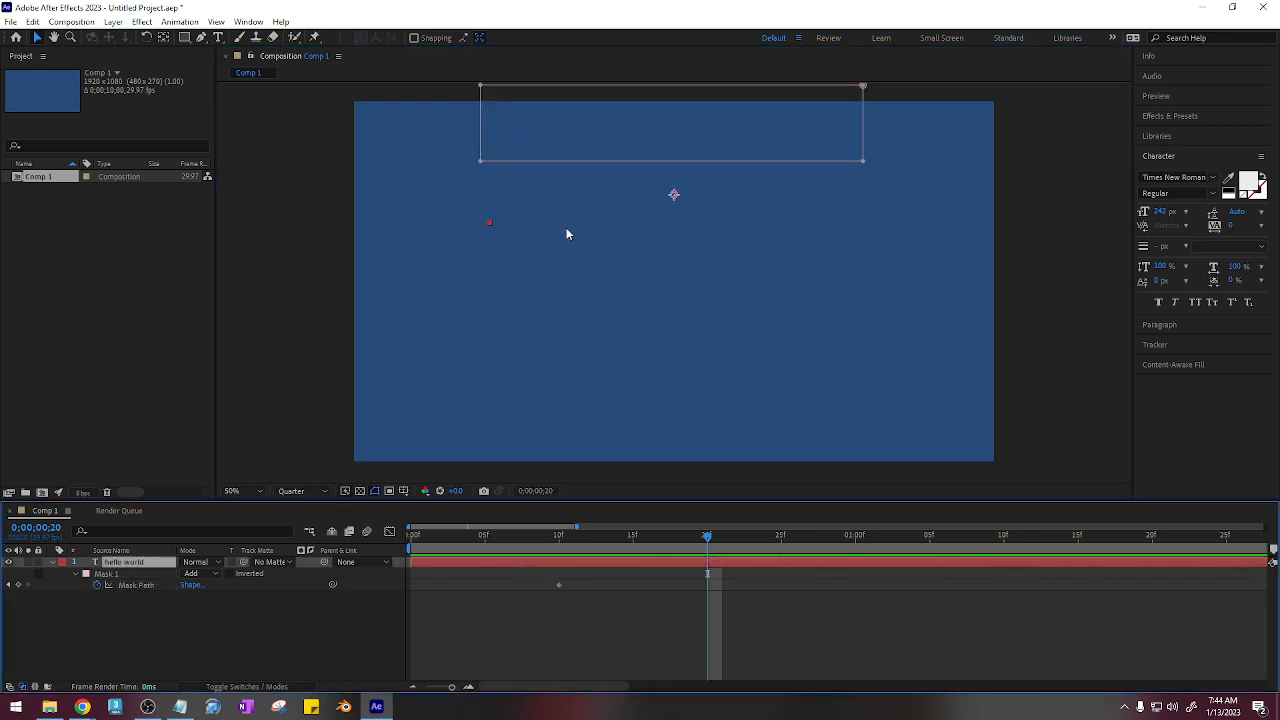
pyautogui.click(556, 162)
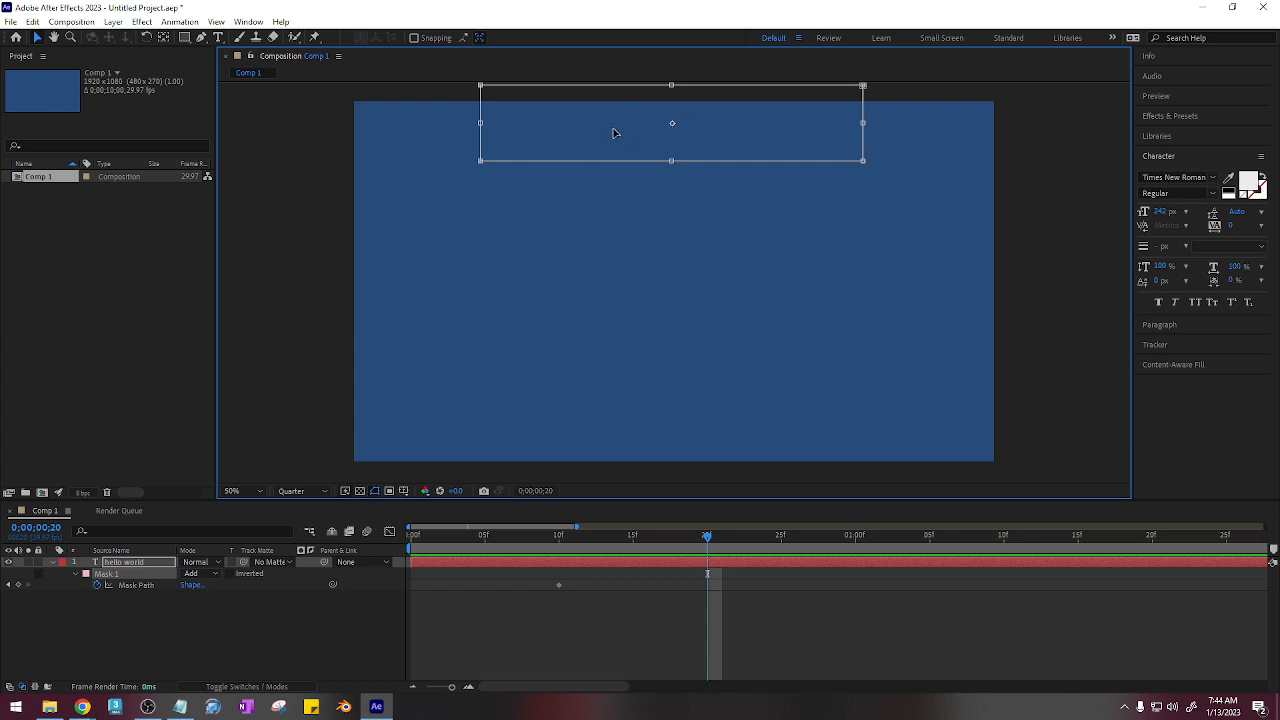
pyautogui.moveTo(614, 133); pyautogui.dragTo(614, 205)
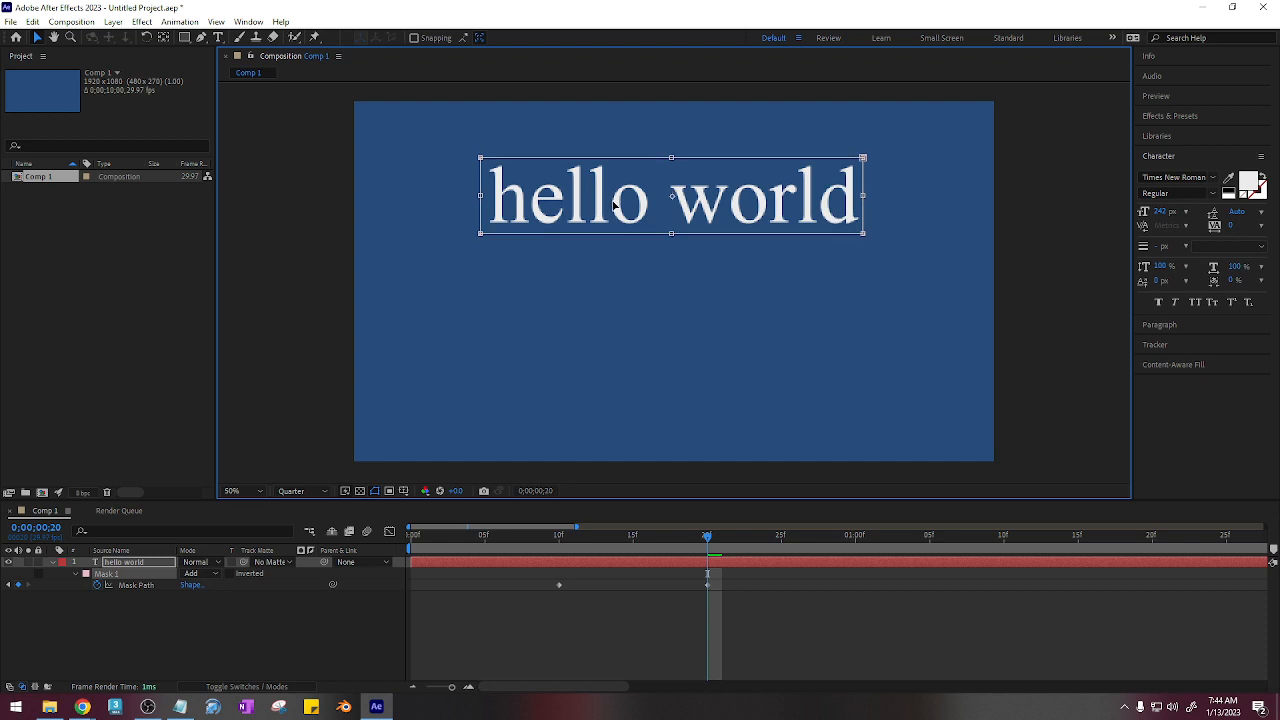
pyautogui.click(707, 585)
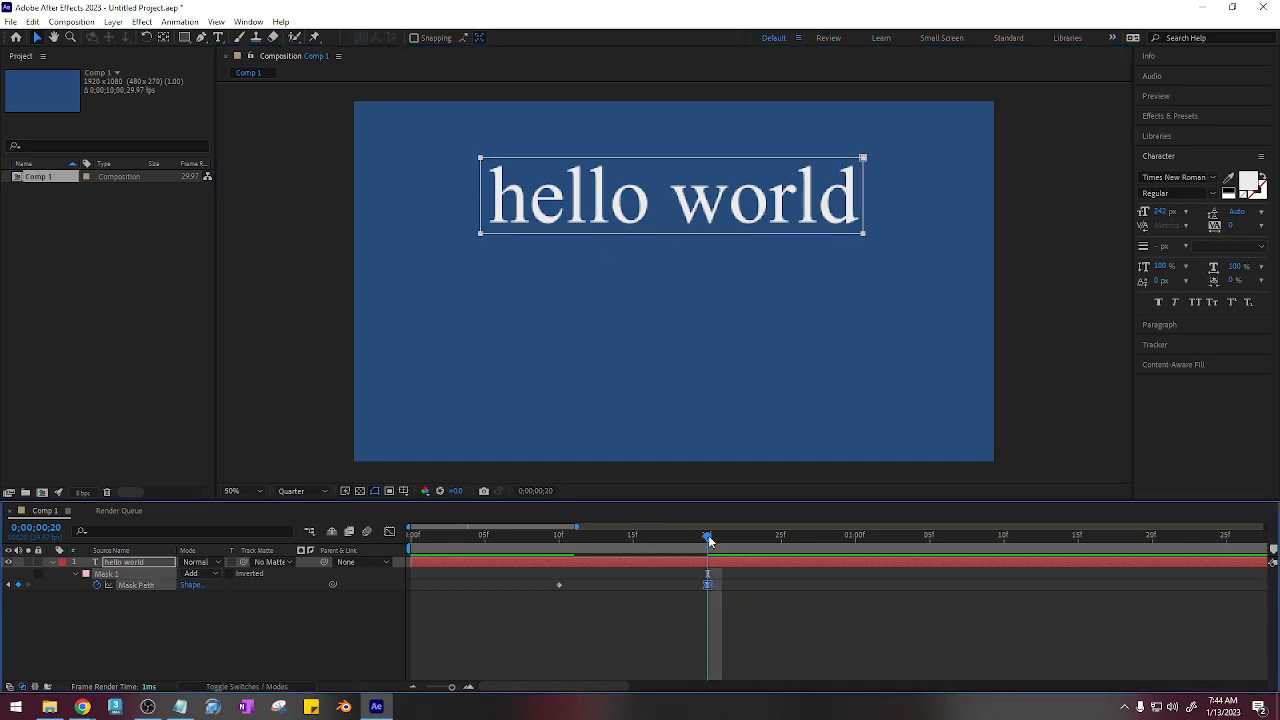
# Step: Preview the text reveal from the first frame and scrub to the middle of the mask movement
pyautogui.moveTo(710, 538); pyautogui.dragTo(387, 539)
pyautogui.press('space')
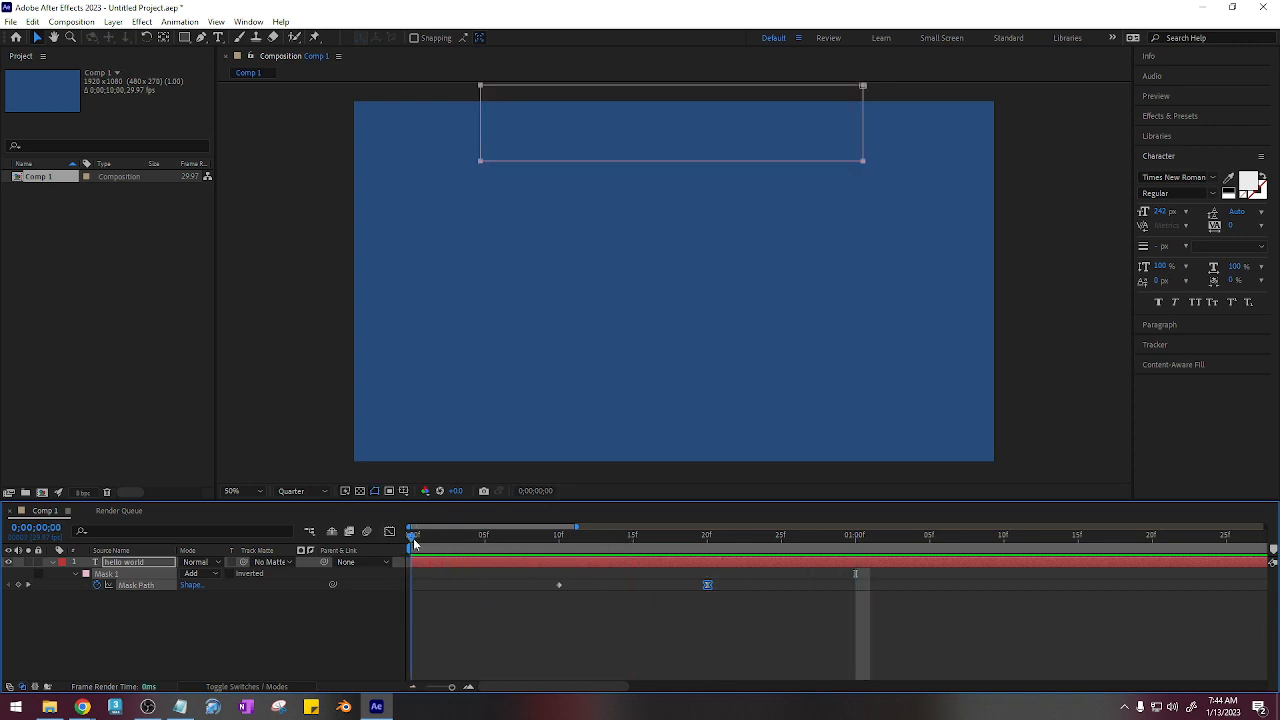
pyautogui.moveTo(644, 553)
pyautogui.mouseDown()
pyautogui.moveTo(697, 555)
pyautogui.moveTo(456, 562)
pyautogui.moveTo(650, 538)
pyautogui.mouseUp()
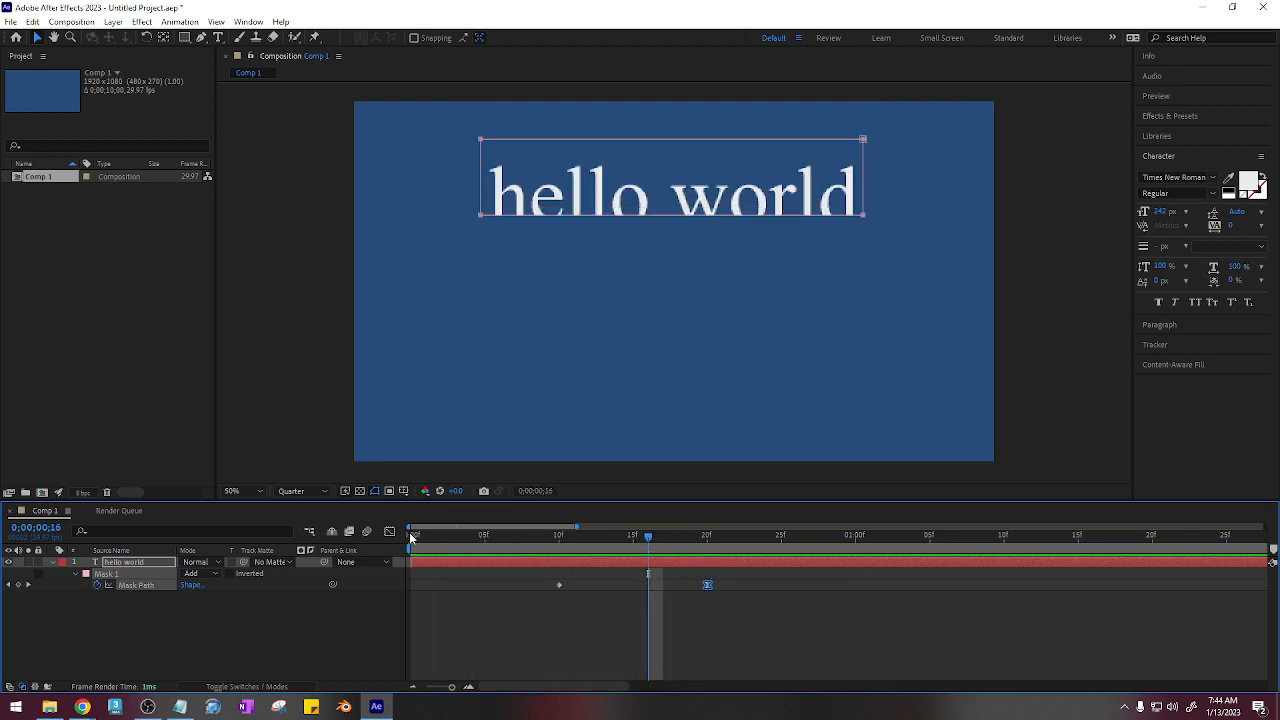
# Step: Look through the mask's mode options without changing them, and return to the first frame with the layer's properties collapsed
pyautogui.click(218, 578)
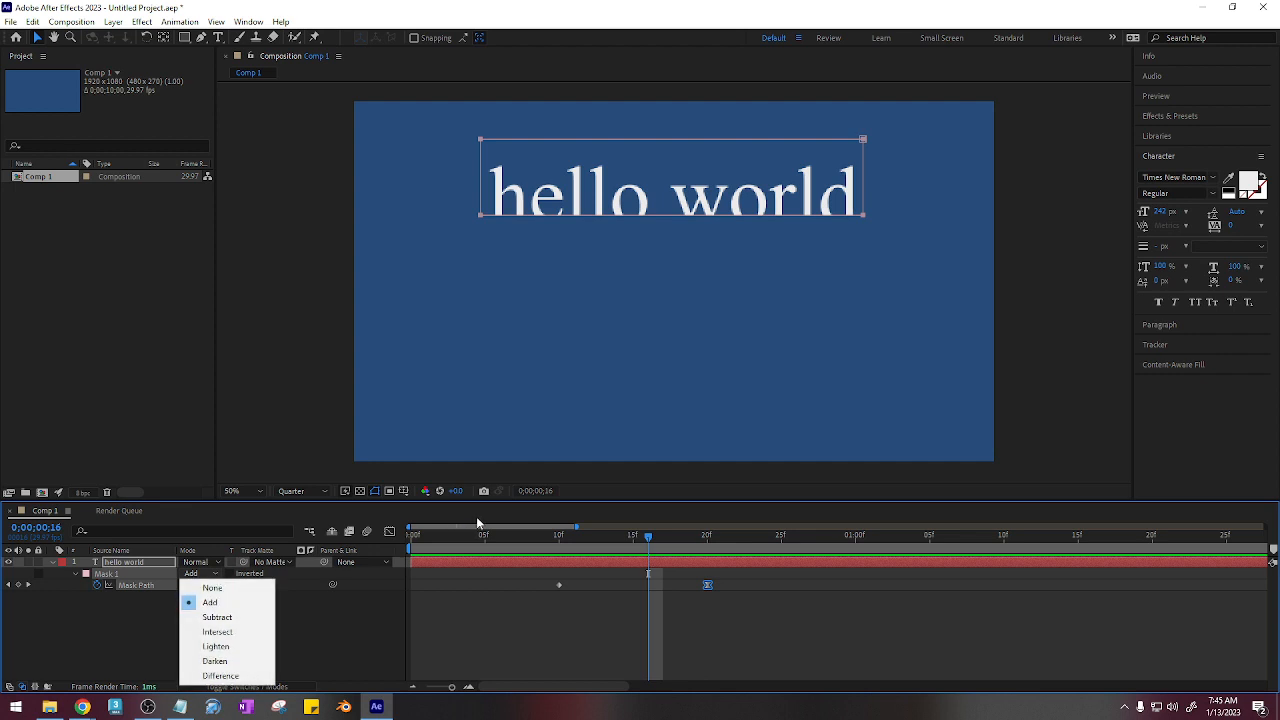
pyautogui.click(499, 537)
pyautogui.moveTo(499, 540); pyautogui.dragTo(410, 581)
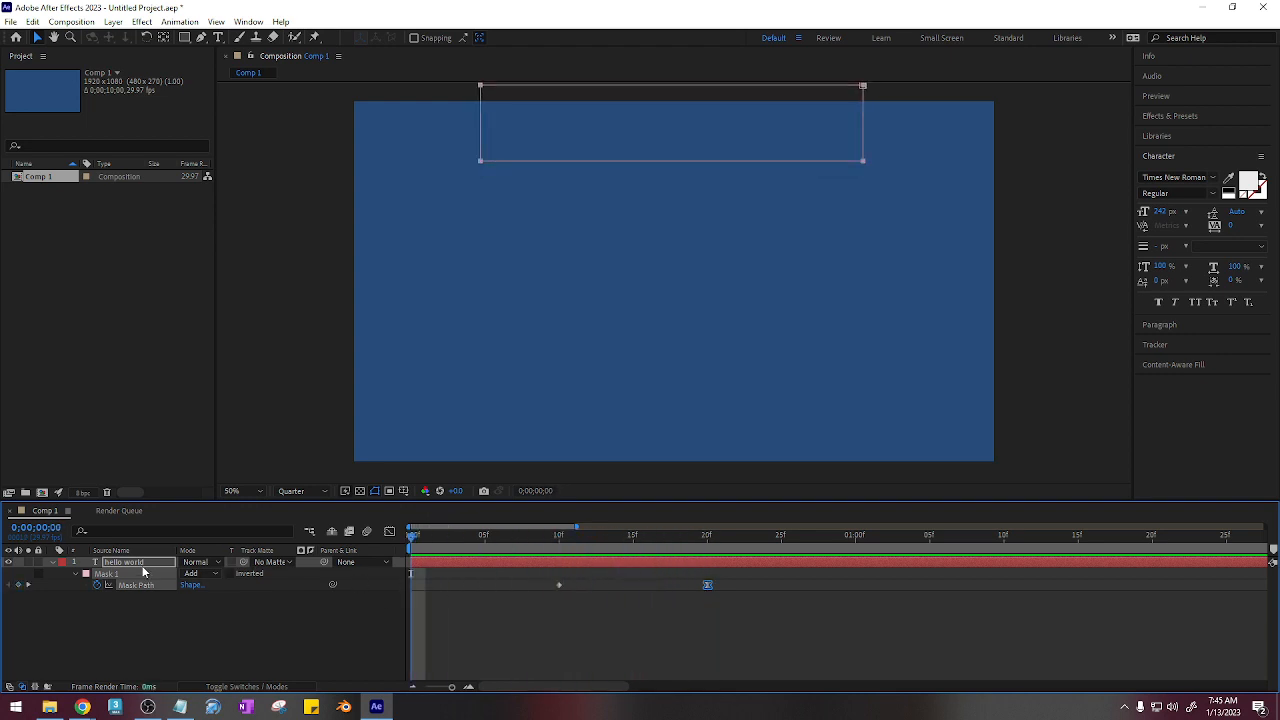
pyautogui.click(52, 562)
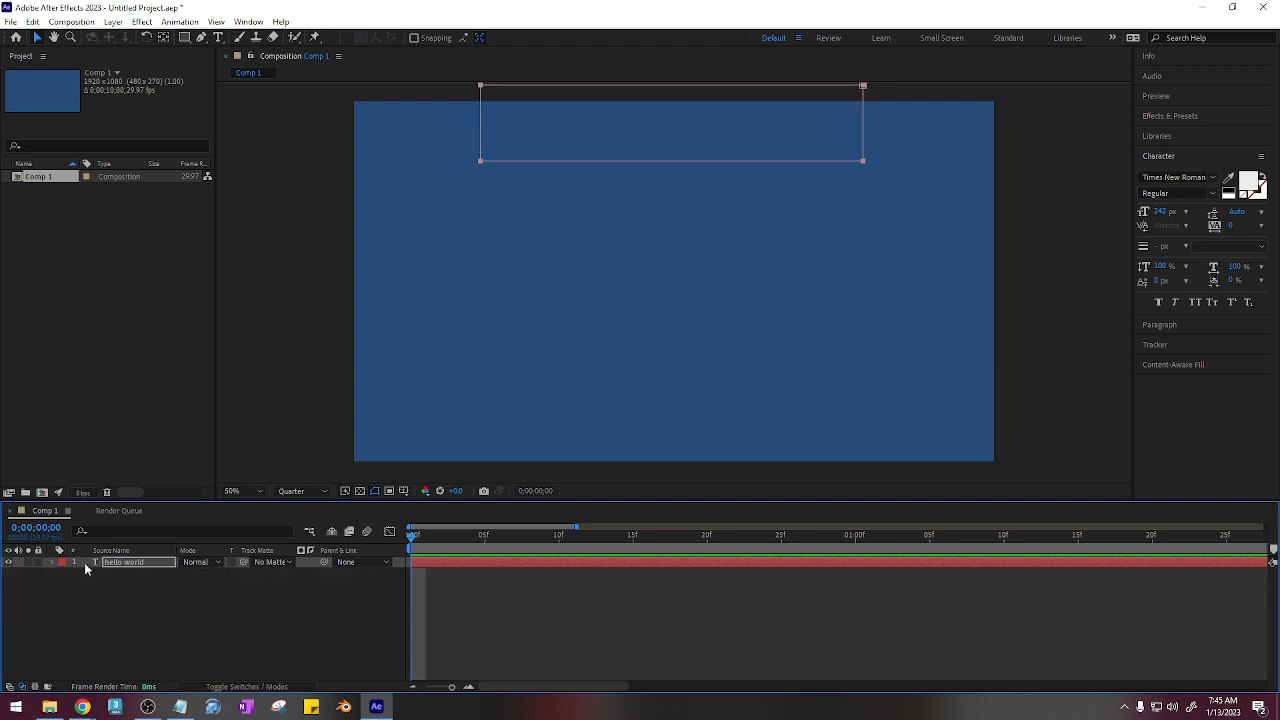
# Step: Duplicate the "hello world" text layer, keep the copy below the original, and reveal the mask properties of both layers
pyautogui.click(158, 566)
pyautogui.hotkey('ctrl', 'd')
pyautogui.moveTo(154, 564); pyautogui.dragTo(146, 577)
pyautogui.keyDown('shift'); pyautogui.click(143, 564); pyautogui.keyUp('shift')
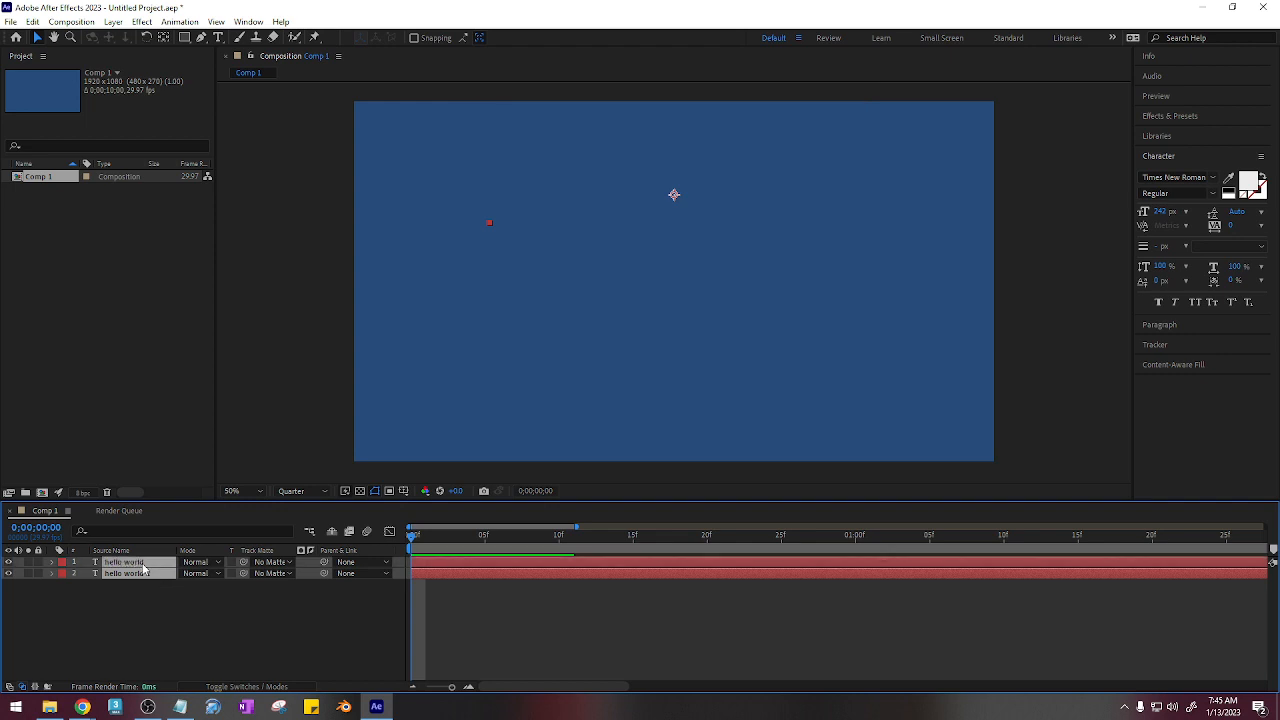
pyautogui.press('m')
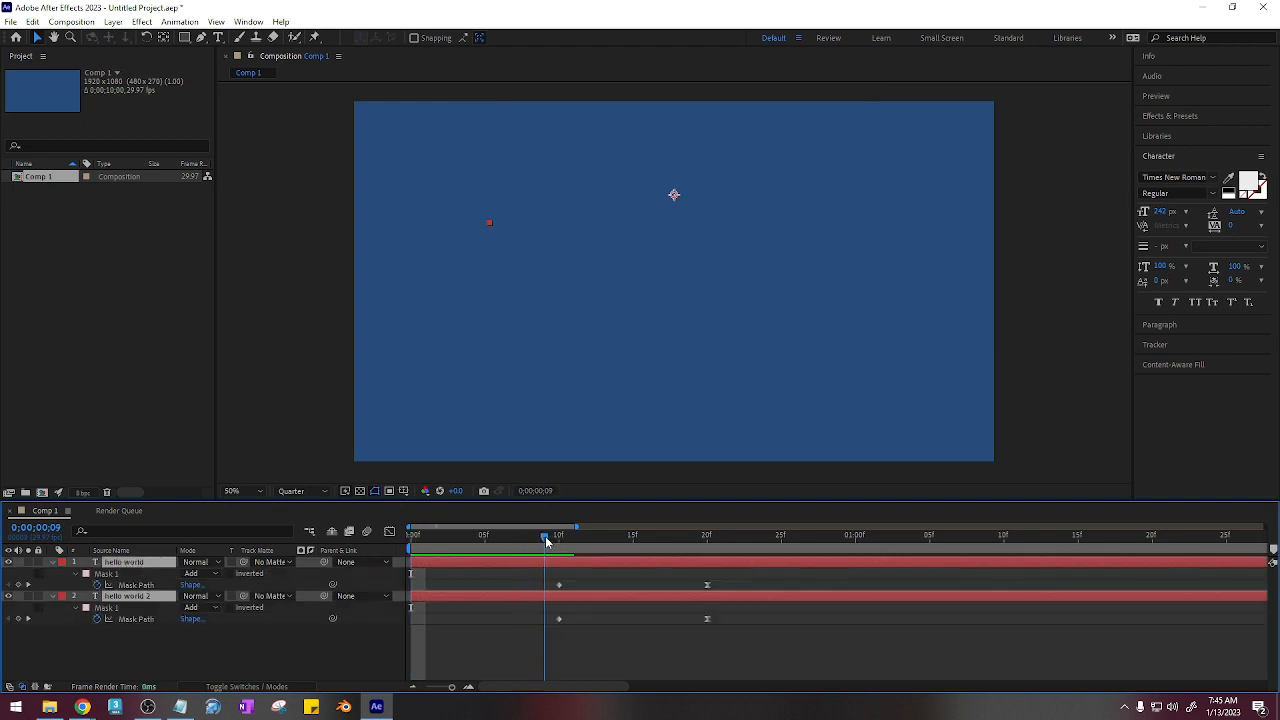
# Step: At 0;00;00;20, move the "hello world 2" layer straight down to Position 960, 580, clear of the original text
pyautogui.click(547, 536)
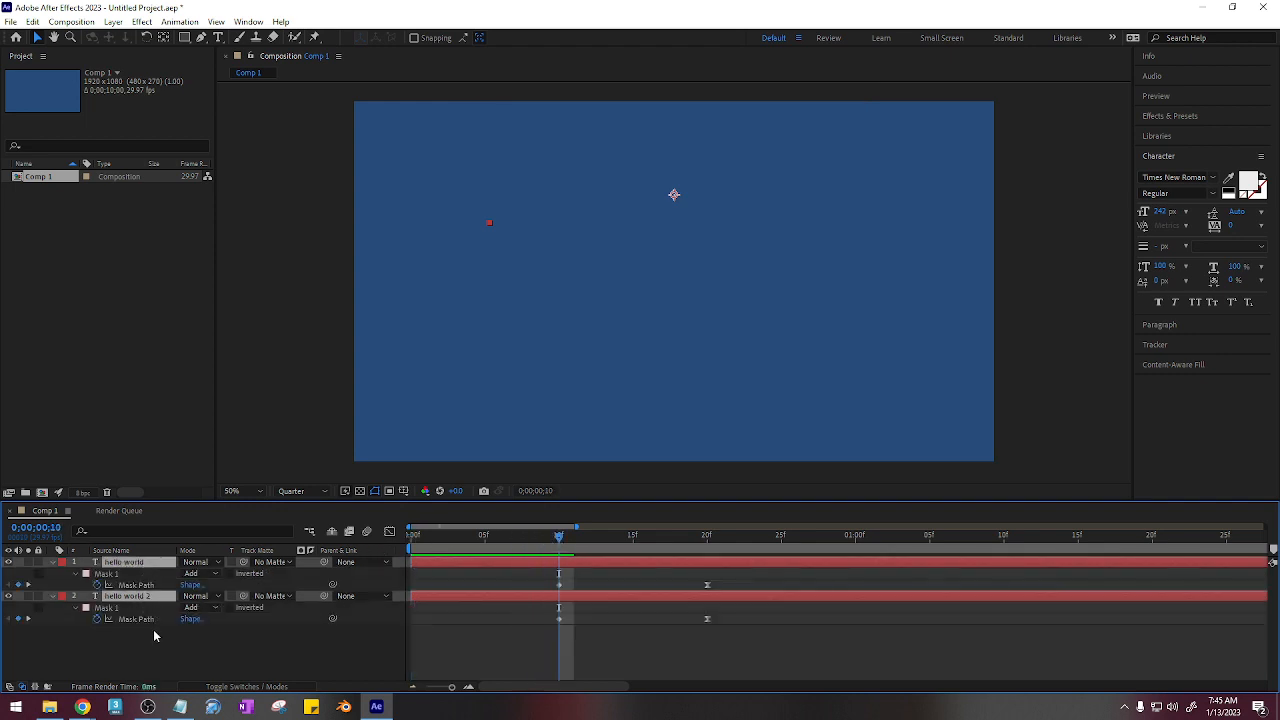
pyautogui.click(153, 629)
pyautogui.click(157, 599)
pyautogui.moveTo(558, 536); pyautogui.dragTo(707, 537)
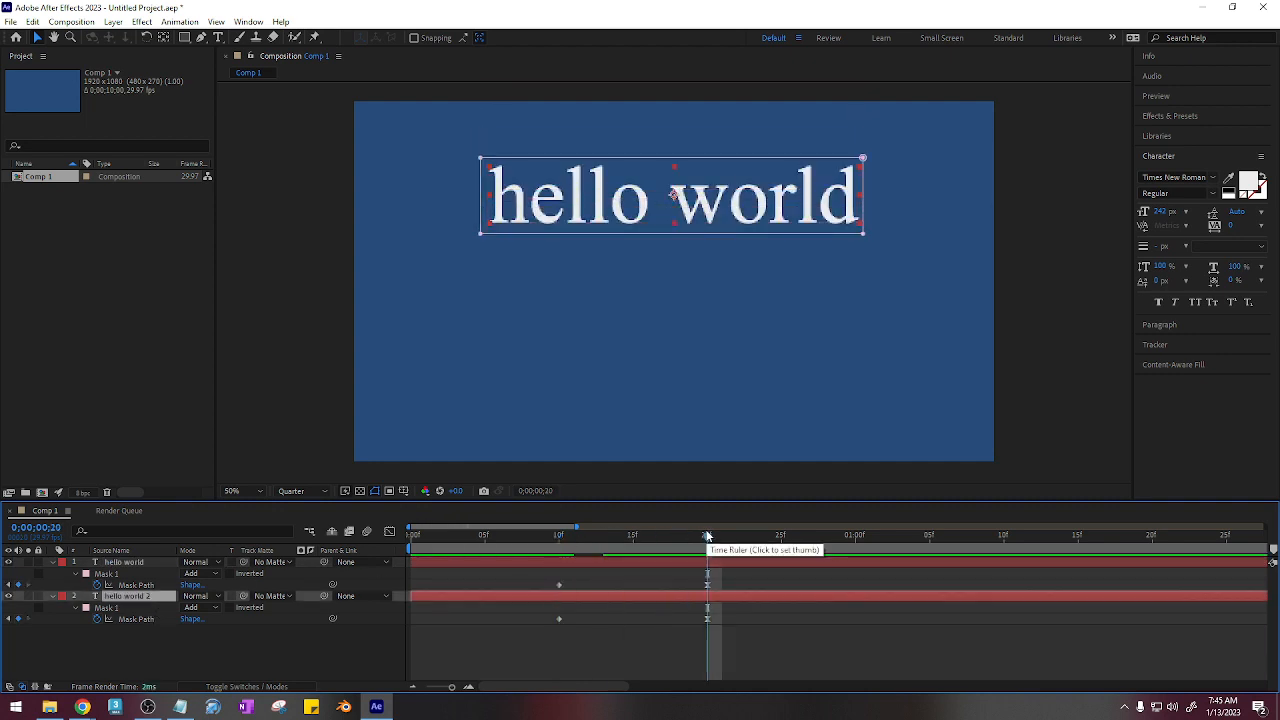
pyautogui.hotkey('shift', 'Down')
pyautogui.hotkey('shift', 'Down')
pyautogui.hotkey('shift', 'Down')
pyautogui.hotkey('shift', 'Down')
pyautogui.hotkey('shift', 'Down')
pyautogui.hotkey('shift', 'Down')
pyautogui.hotkey('shift', 'Down')
pyautogui.hotkey('shift', 'Down')
pyautogui.hotkey('shift', 'Down')
pyautogui.hotkey('shift', 'Down')
pyautogui.hotkey('shift', 'Down')
pyautogui.hotkey('shift', 'Down')
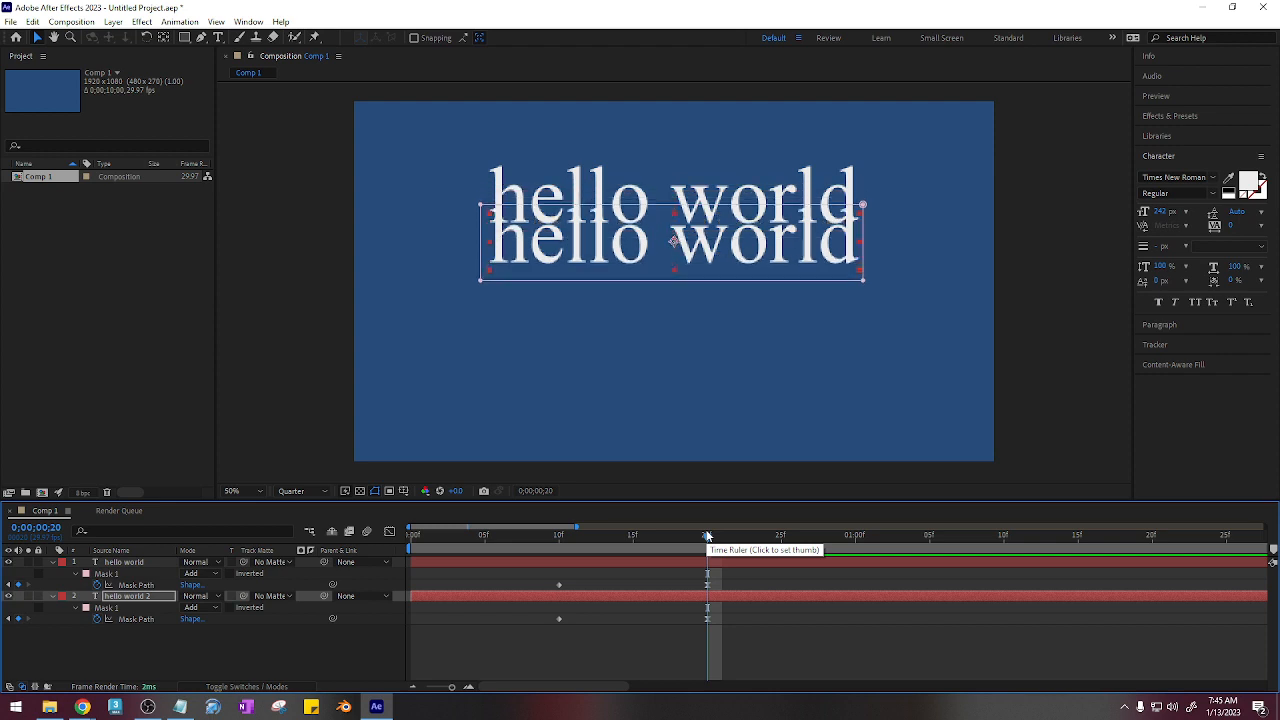
pyautogui.hotkey('shift', 'Down')
pyautogui.hotkey('shift', 'Down')
pyautogui.hotkey('shift', 'Down')
pyautogui.hotkey('shift', 'Down')
pyautogui.hotkey('shift', 'Down')
pyautogui.hotkey('shift', 'Down')
pyautogui.hotkey('shift', 'Down')
pyautogui.hotkey('shift', 'Down')
pyautogui.hotkey('shift', 'Down')
pyautogui.hotkey('shift', 'Down')
pyautogui.hotkey('shift', 'Down')
pyautogui.hotkey('shift', 'Down')
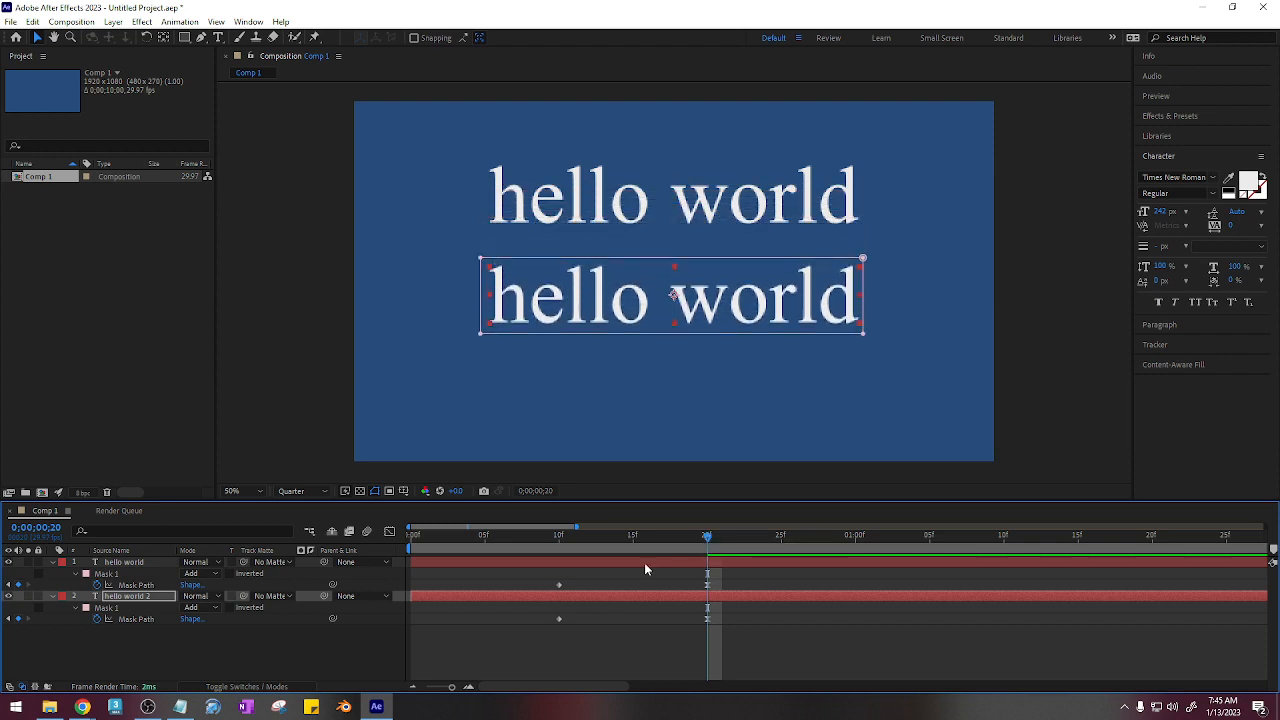
# Step: Delete both Mask Path keyframes of "hello world 2" and return to 0;00;00;10
pyautogui.moveTo(736, 612); pyautogui.dragTo(533, 645)
pyautogui.press('Delete')
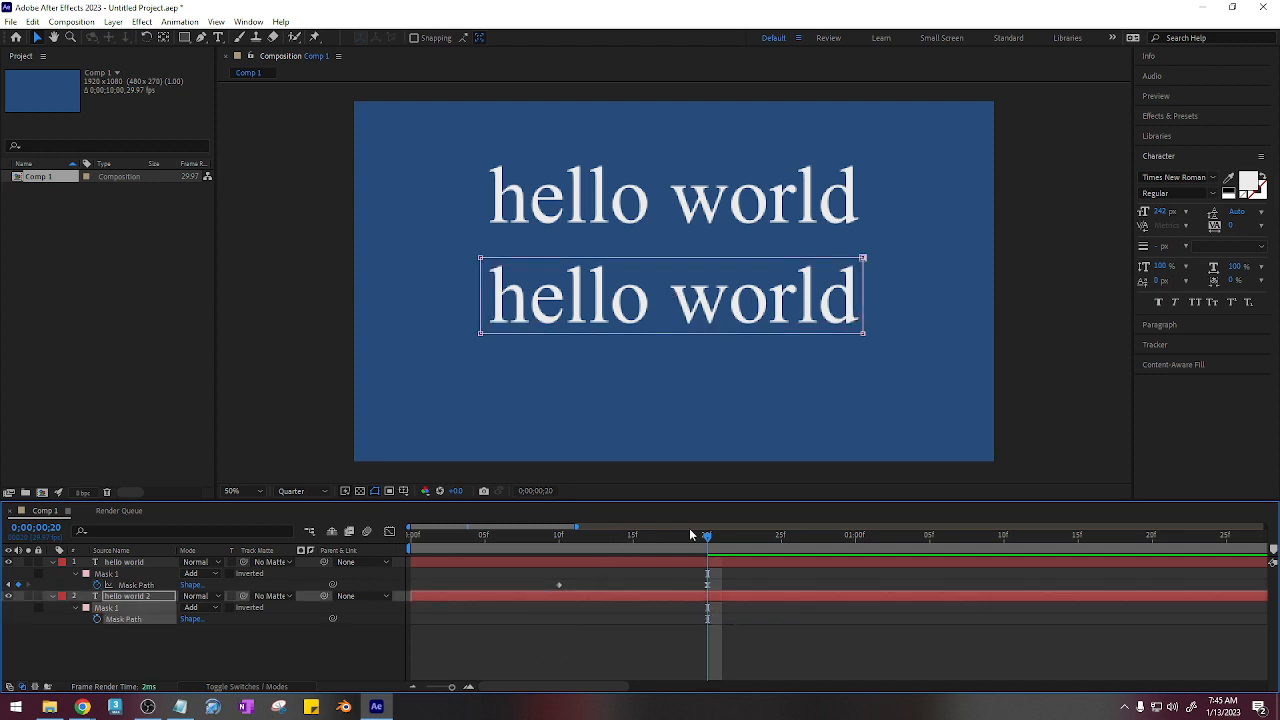
pyautogui.moveTo(701, 537); pyautogui.dragTo(559, 542)
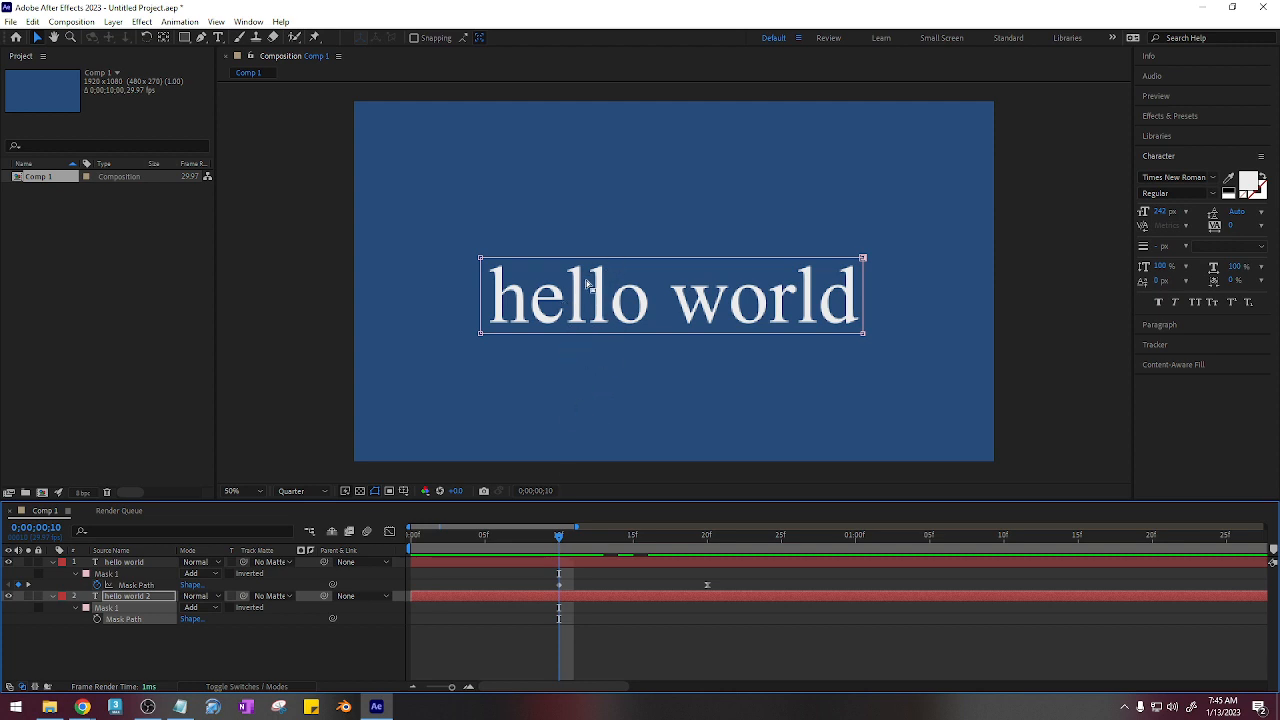
# Step: Lock the original "hello world" layer and collapse the properties of "hello world 2"
pyautogui.click(156, 561)
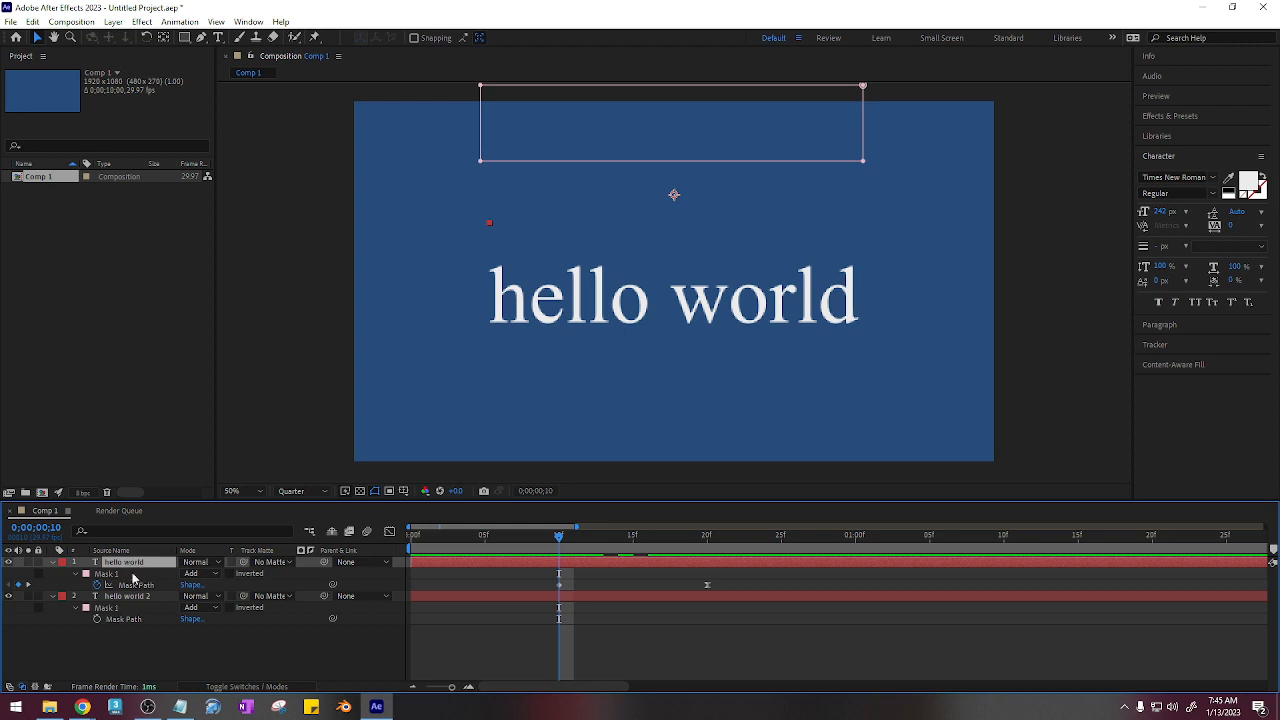
pyautogui.click(38, 562)
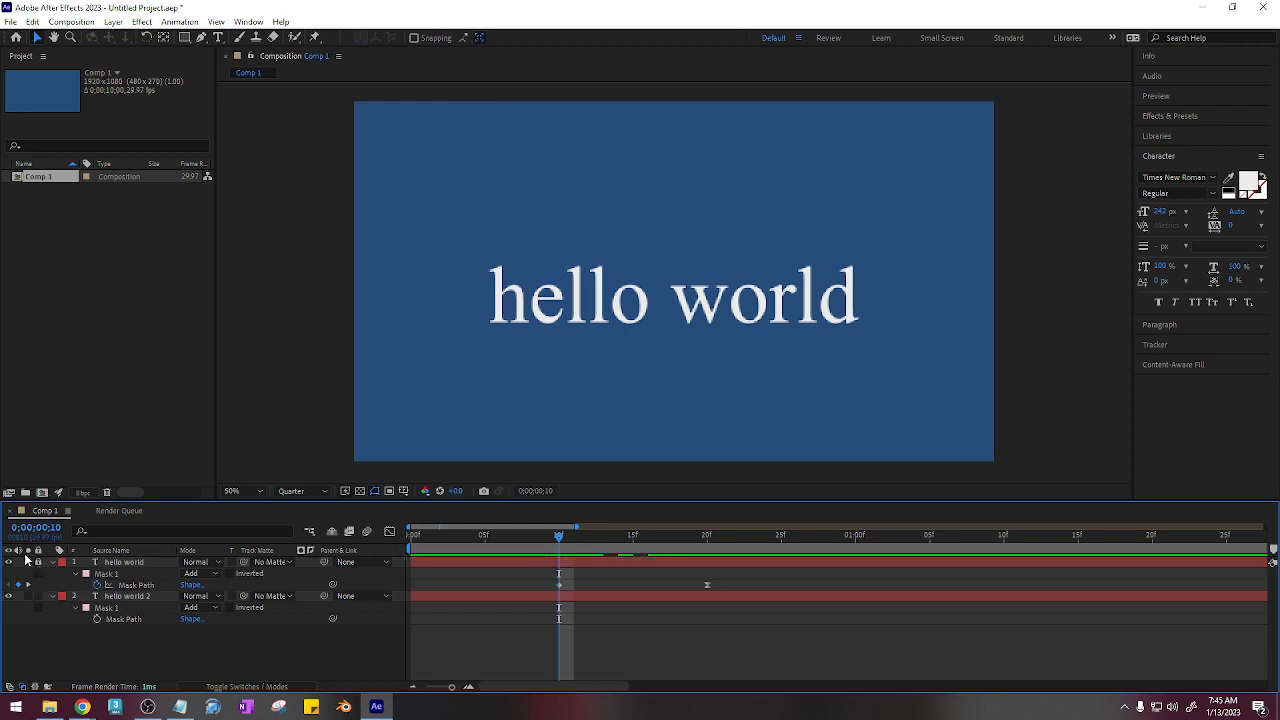
pyautogui.click(54, 565)
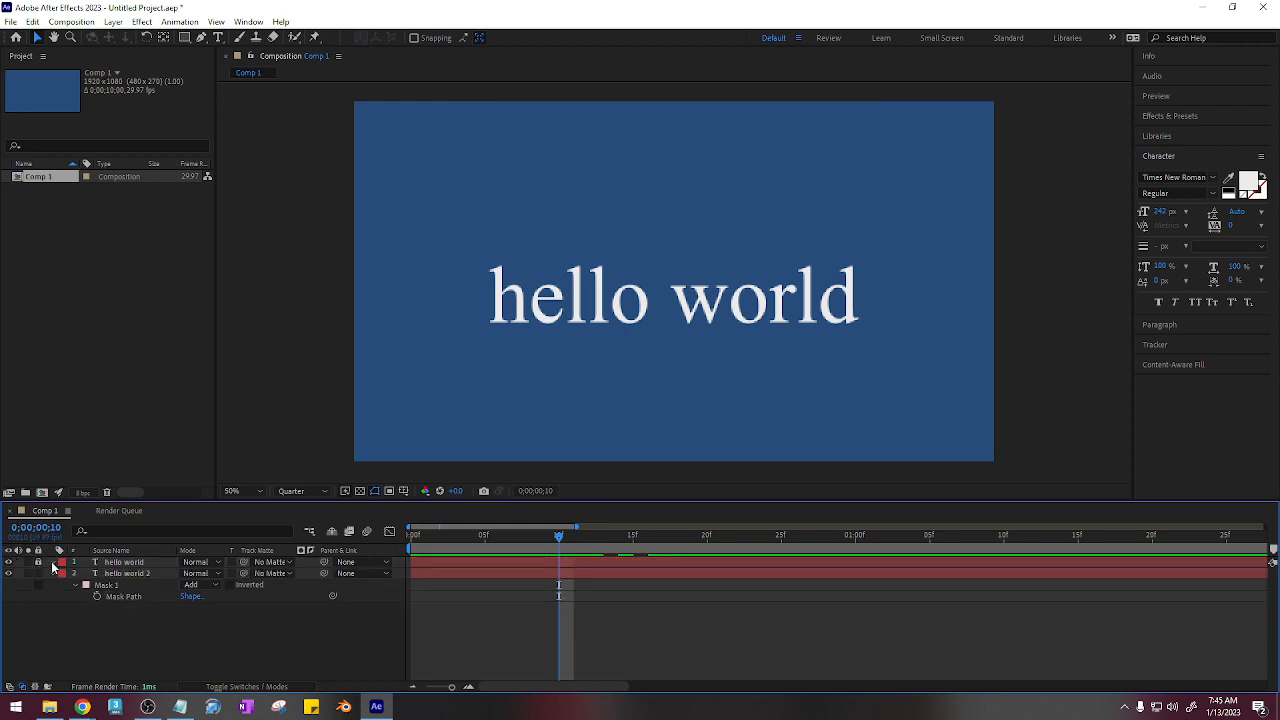
pyautogui.click(53, 564)
pyautogui.press('u')
pyautogui.click(110, 596)
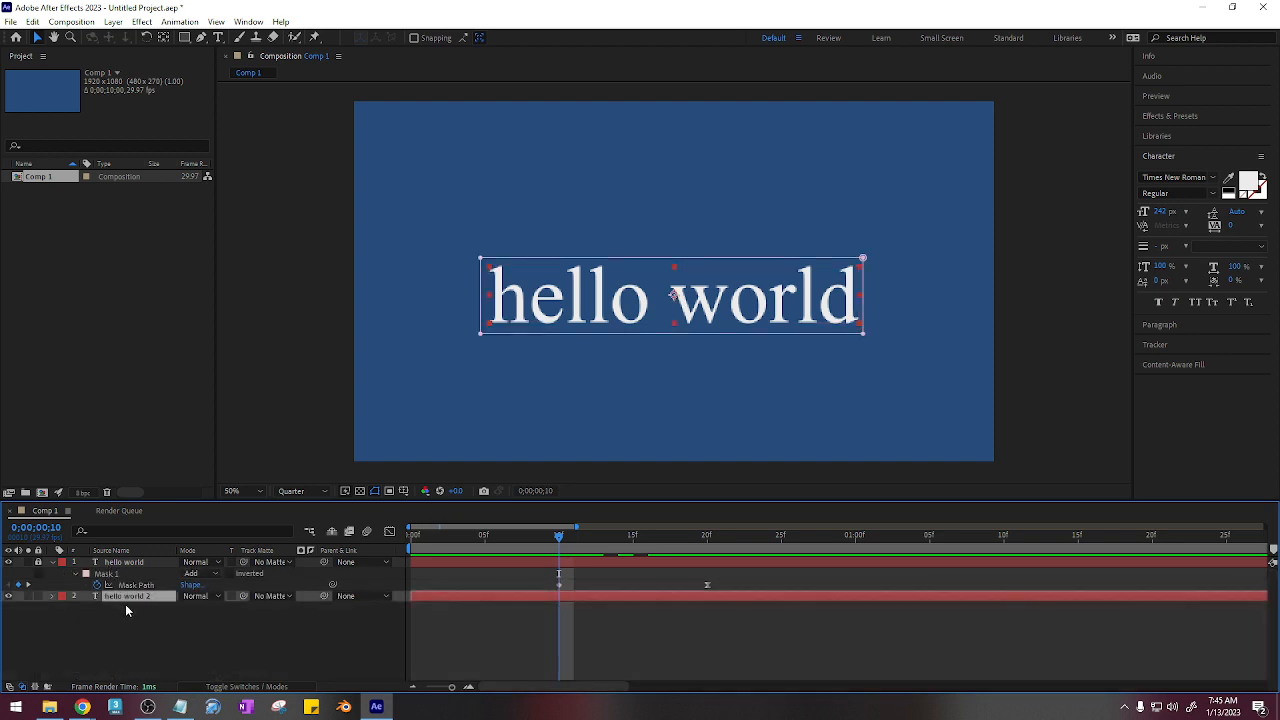
# Step: Open the Transform properties of "hello world 2" and set a Position keyframe at 0;00;00;10
pyautogui.click(50, 596)
pyautogui.click(63, 631)
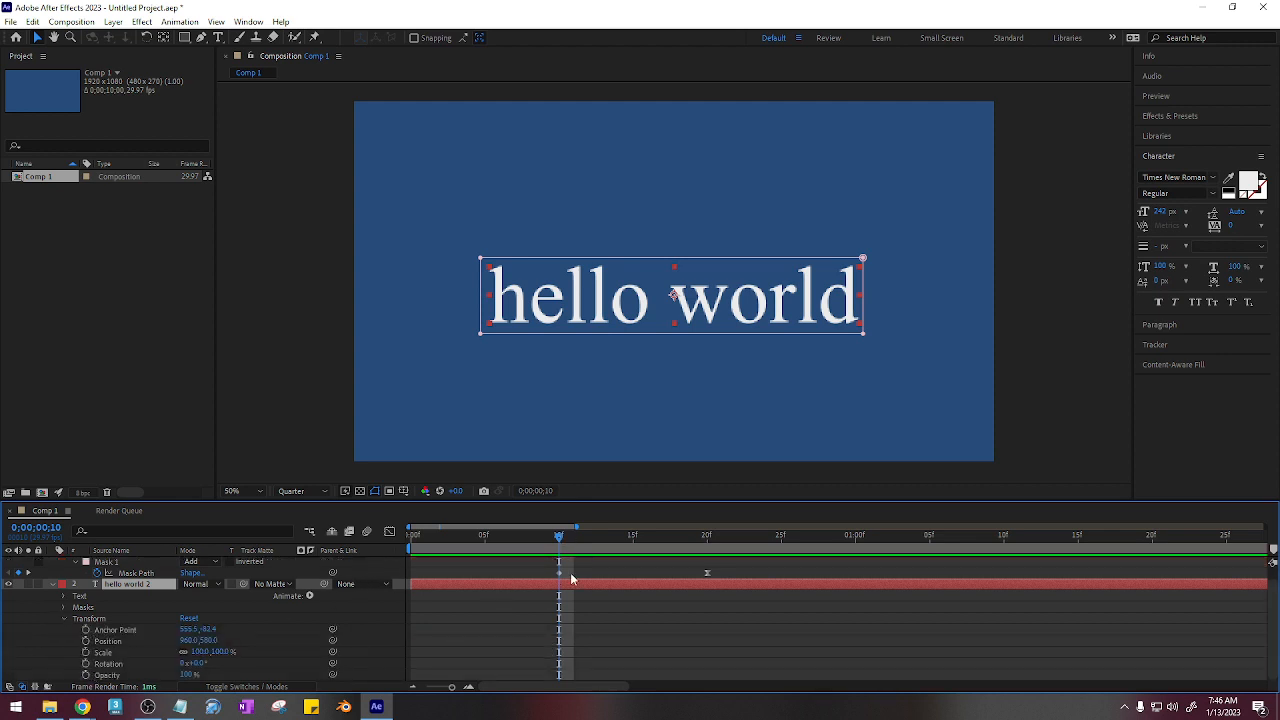
pyautogui.scroll(1, 575, 580)
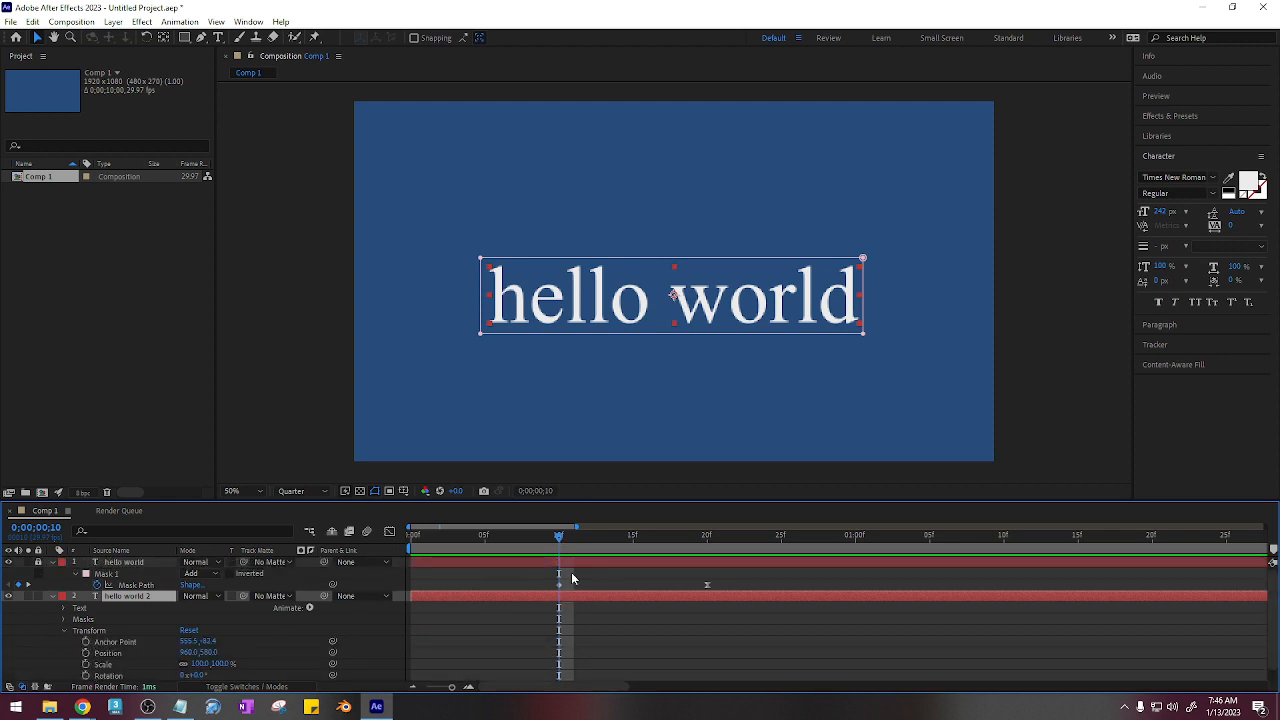
pyautogui.click(86, 653)
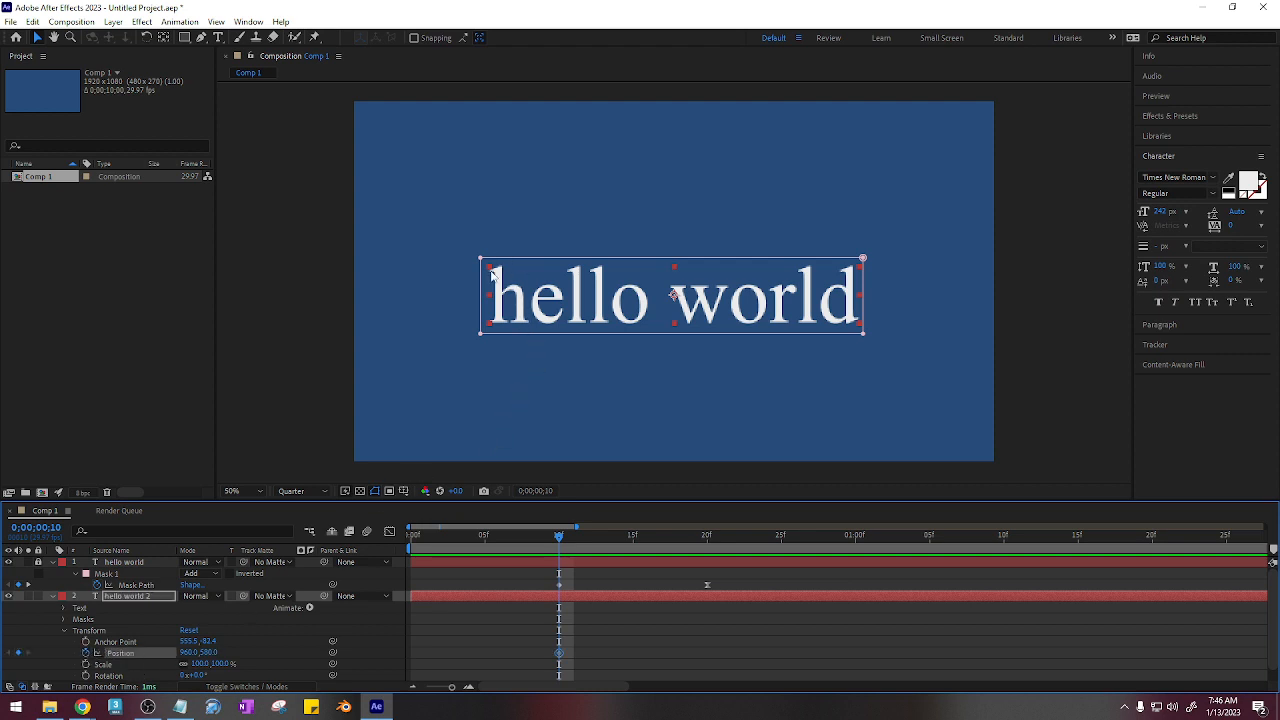
# Step: Show the rulers and place guides along the upper, lower and left edges of the "hello world 2" mask
pyautogui.hotkey('ctrl', 'r')
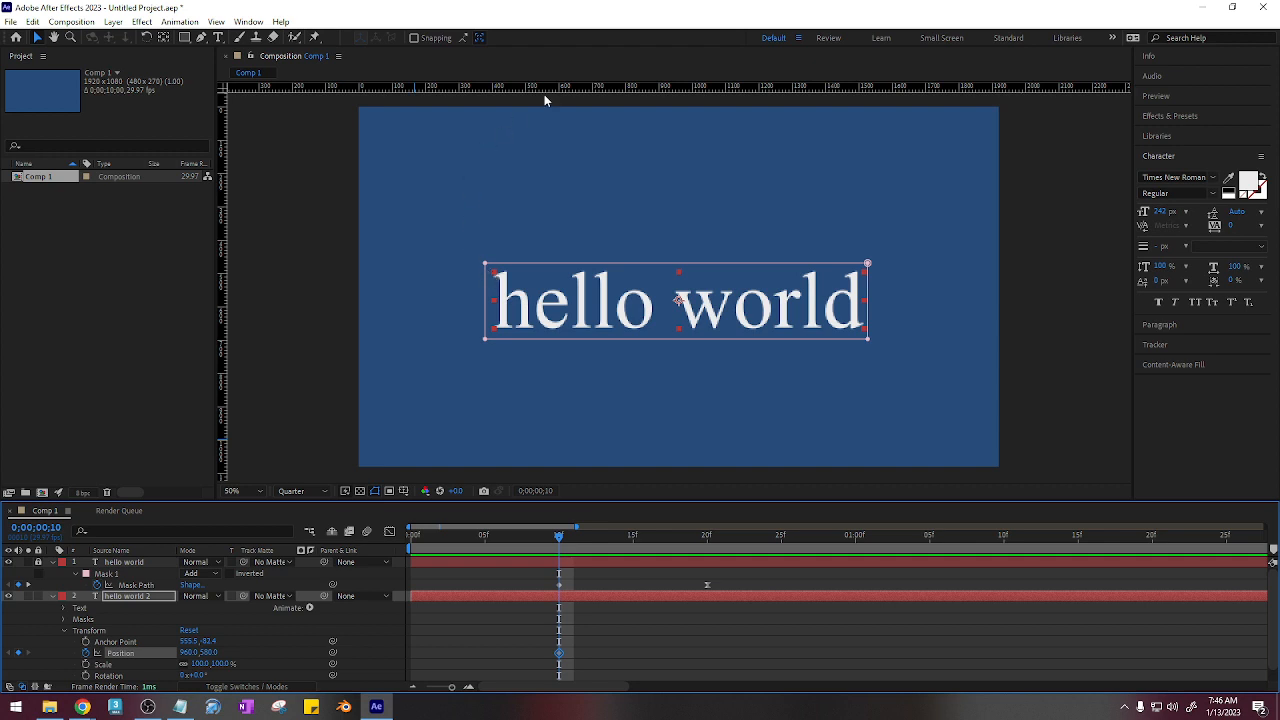
pyautogui.moveTo(549, 86); pyautogui.dragTo(548, 263)
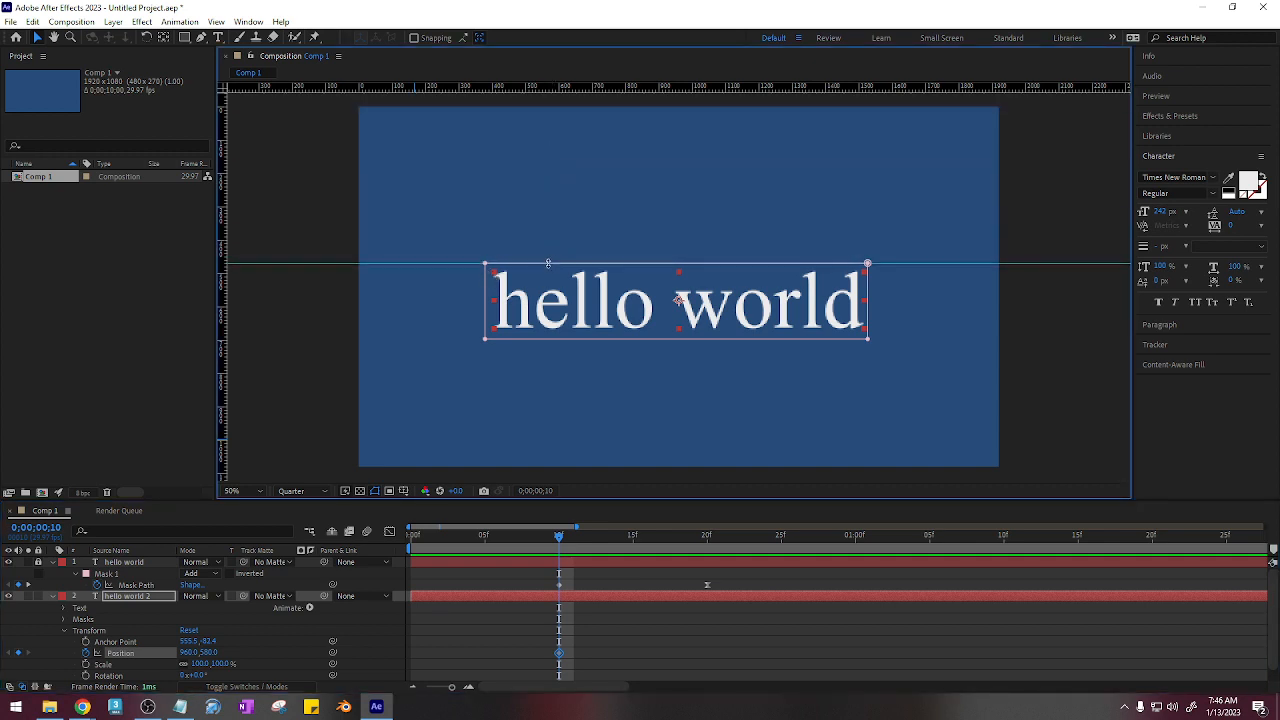
pyautogui.moveTo(546, 88); pyautogui.dragTo(561, 338)
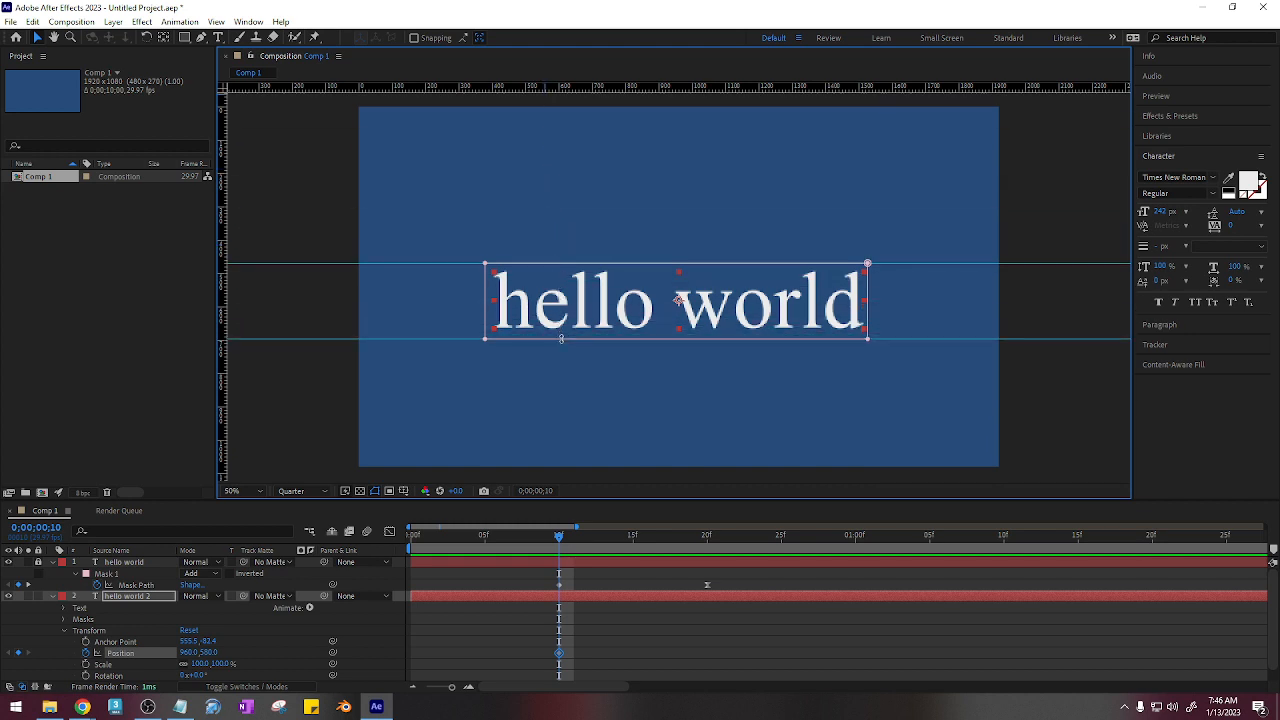
pyautogui.moveTo(224, 247); pyautogui.dragTo(485, 268)
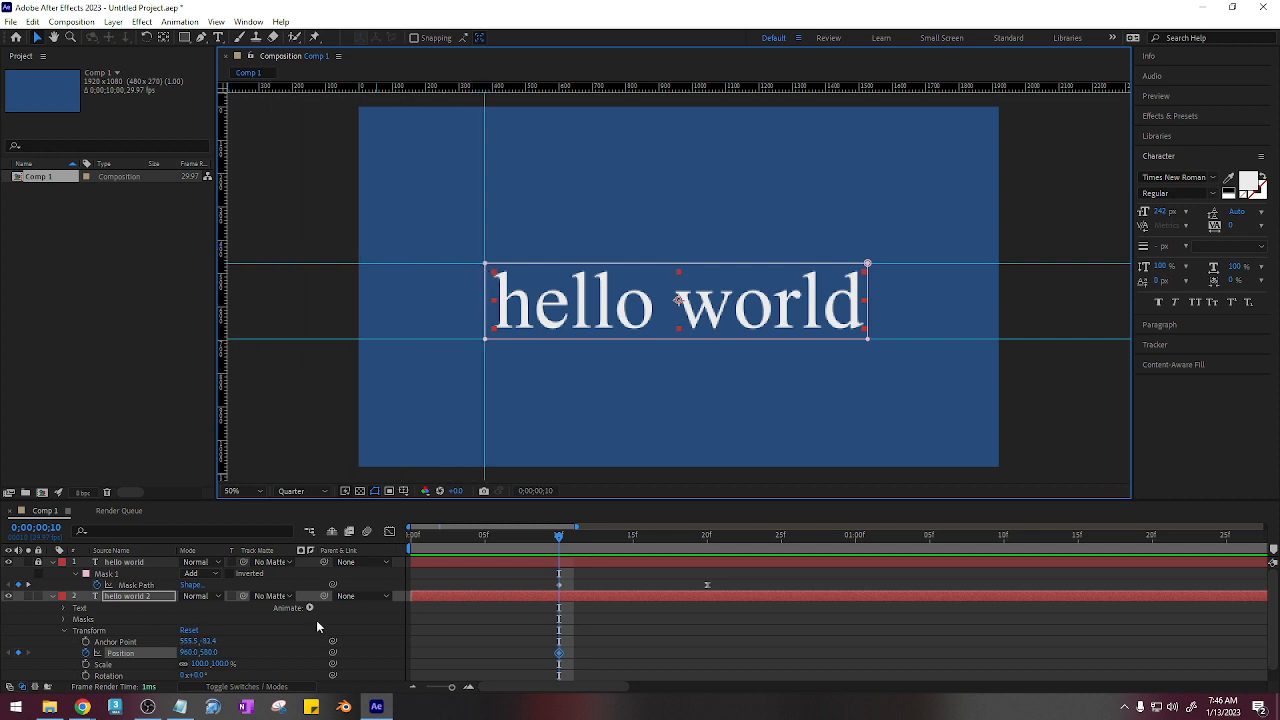
# Step: At the 10-frame keyframe, move "hello world 2" down to Position 960, 808 so its mask starts at the lower guide
pyautogui.hotkey('shift', 'Down')
pyautogui.hotkey('shift', 'Down')
pyautogui.hotkey('shift', 'Down')
pyautogui.hotkey('shift', 'Down')
pyautogui.hotkey('shift', 'Down')
pyautogui.hotkey('shift', 'Down')
pyautogui.hotkey('shift', 'Down')
pyautogui.hotkey('shift', 'Down')
pyautogui.hotkey('shift', 'Down')
pyautogui.hotkey('shift', 'Down')
pyautogui.hotkey('shift', 'Down')
pyautogui.hotkey('shift', 'Down')
pyautogui.hotkey('shift', 'Down')
pyautogui.hotkey('shift', 'Down')
pyautogui.hotkey('shift', 'Down')
pyautogui.hotkey('shift', 'Down')
pyautogui.hotkey('shift', 'Down')
pyautogui.hotkey('shift', 'Down')
pyautogui.hotkey('shift', 'Down')
pyautogui.hotkey('shift', 'Down')
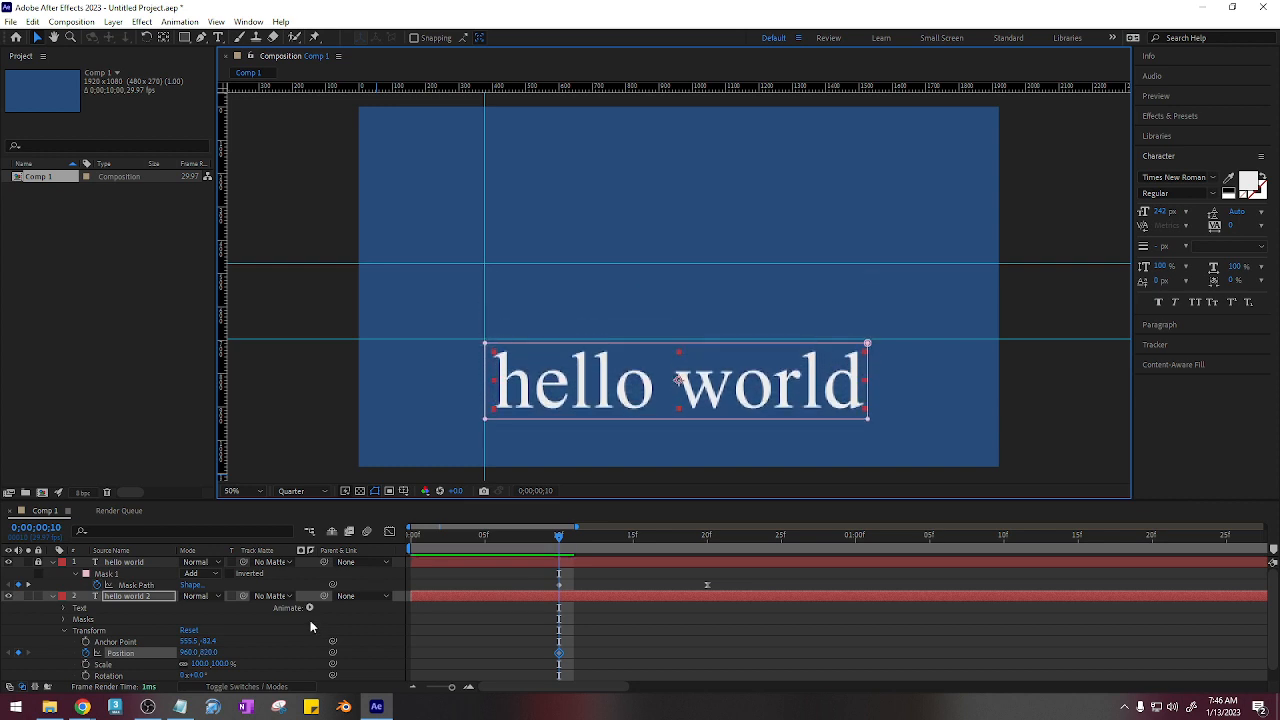
pyautogui.hotkey('shift', 'Up')
pyautogui.hotkey('shift', 'Up')
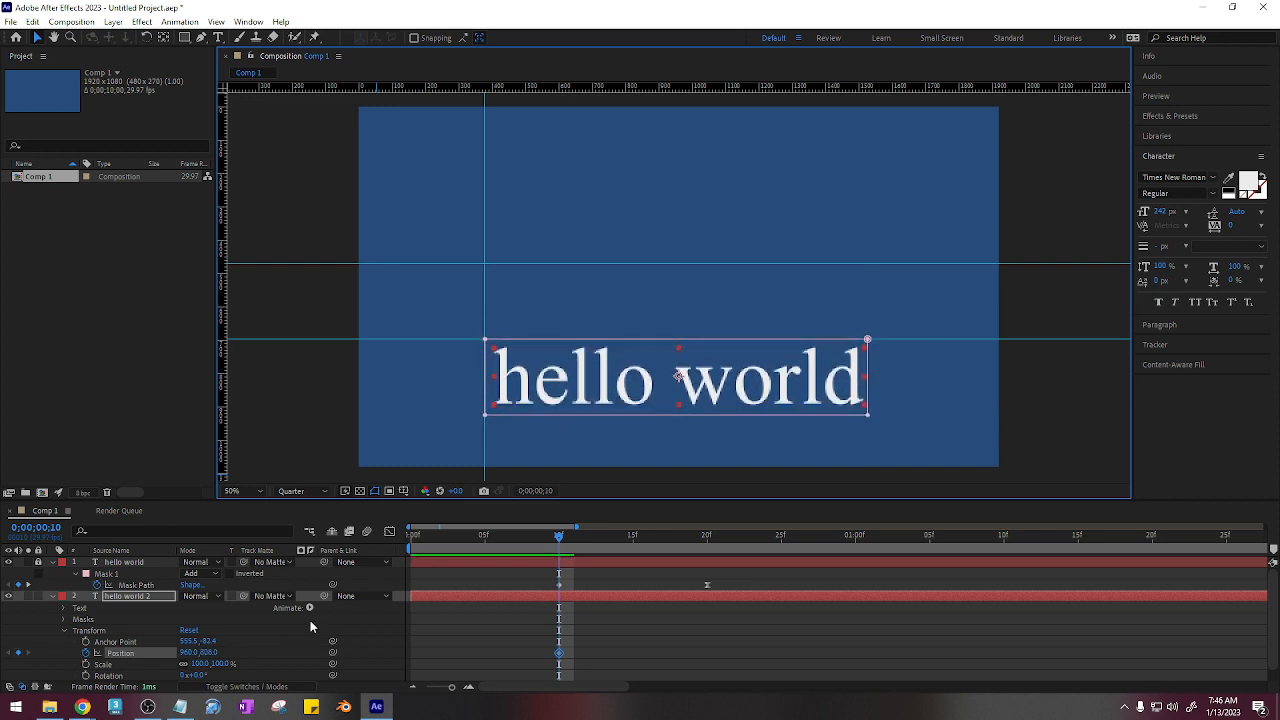
# Step: At 0;00;00;20, move "hello world 2" back up between the horizontal guides to Position 960, 582
pyautogui.moveTo(559, 538); pyautogui.dragTo(705, 553)
pyautogui.hotkey('shift', 'Up')
pyautogui.hotkey('shift', 'Up')
pyautogui.hotkey('shift', 'Up')
pyautogui.hotkey('shift', 'Up')
pyautogui.hotkey('shift', 'Up')
pyautogui.hotkey('shift', 'Up')
pyautogui.hotkey('shift', 'Up')
pyautogui.hotkey('shift', 'Up')
pyautogui.hotkey('shift', 'Up')
pyautogui.hotkey('shift', 'Up')
pyautogui.hotkey('shift', 'Up')
pyautogui.hotkey('shift', 'Up')
pyautogui.hotkey('shift', 'Up')
pyautogui.hotkey('shift', 'Up')
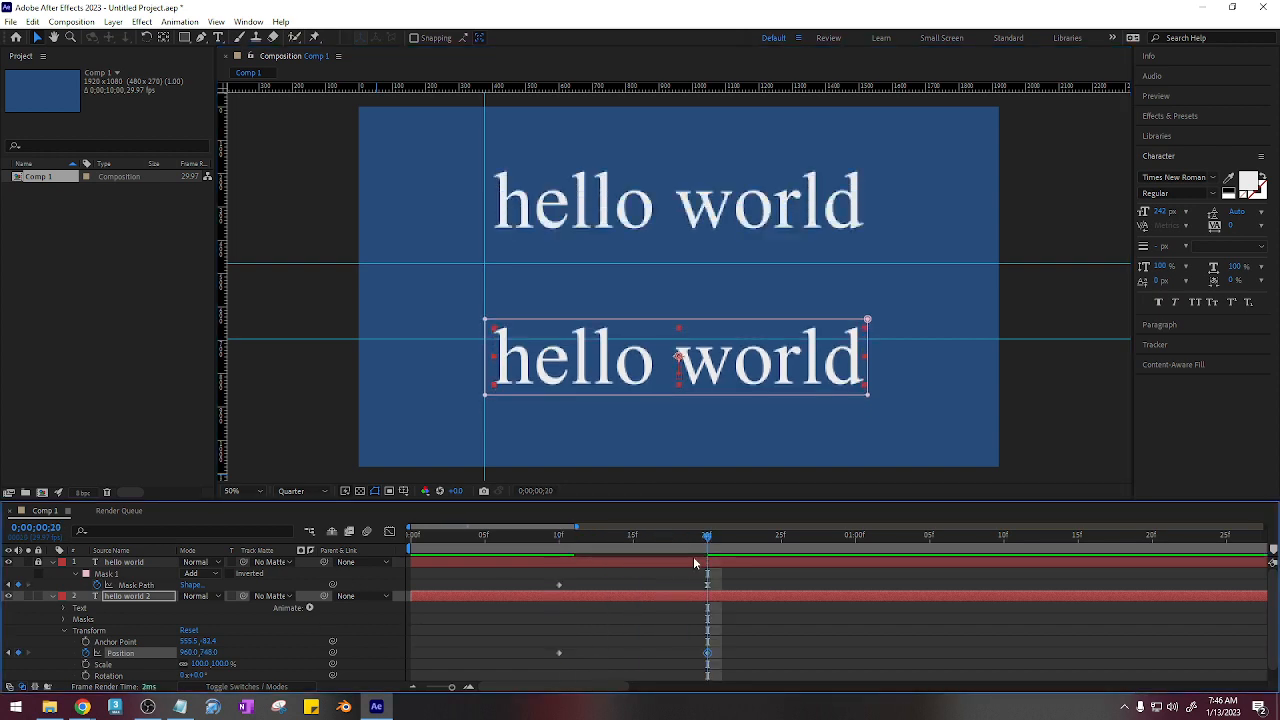
pyautogui.hotkey('shift', 'Up')
pyautogui.hotkey('shift', 'Up')
pyautogui.hotkey('shift', 'Up')
pyautogui.hotkey('shift', 'Up')
pyautogui.hotkey('shift', 'Up')
pyautogui.hotkey('shift', 'Up')
pyautogui.hotkey('shift', 'Up')
pyautogui.hotkey('shift', 'Up')
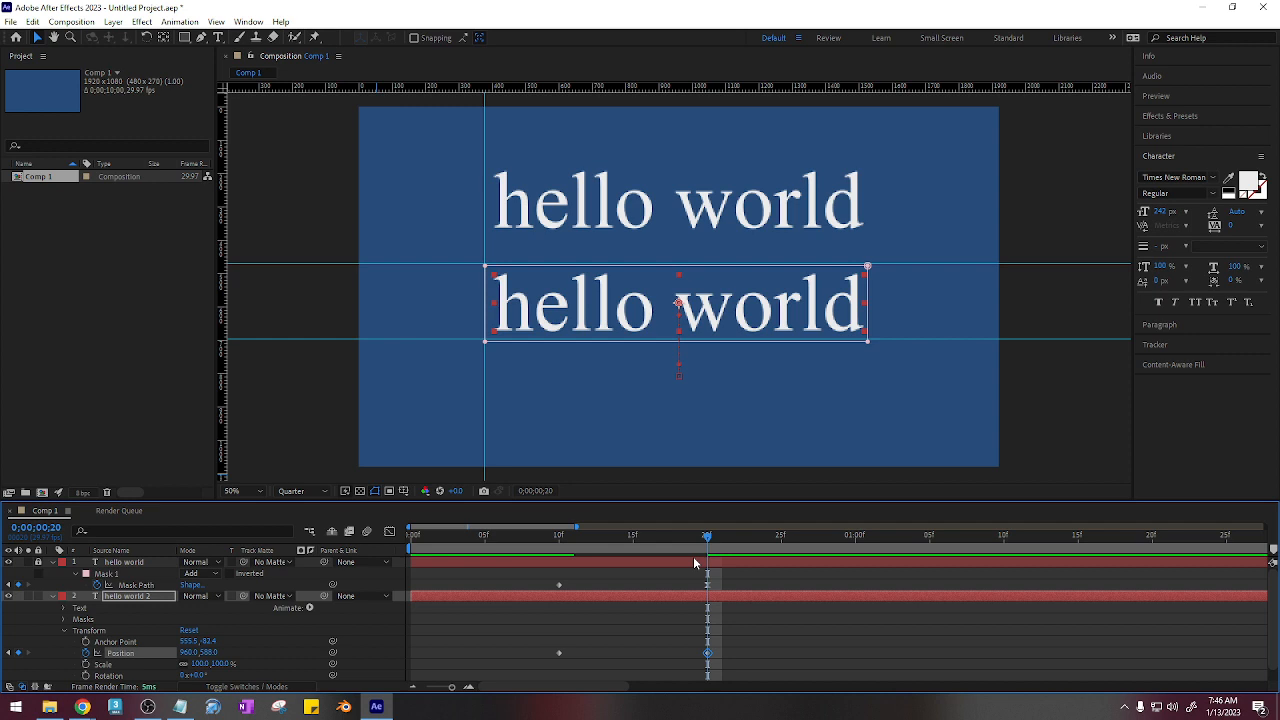
pyautogui.press('Up')
pyautogui.press('Up')
pyautogui.press('Up')
pyautogui.press('Up')
pyautogui.press('Up')
pyautogui.press('Up')
pyautogui.press('Up')
pyautogui.press('Up')
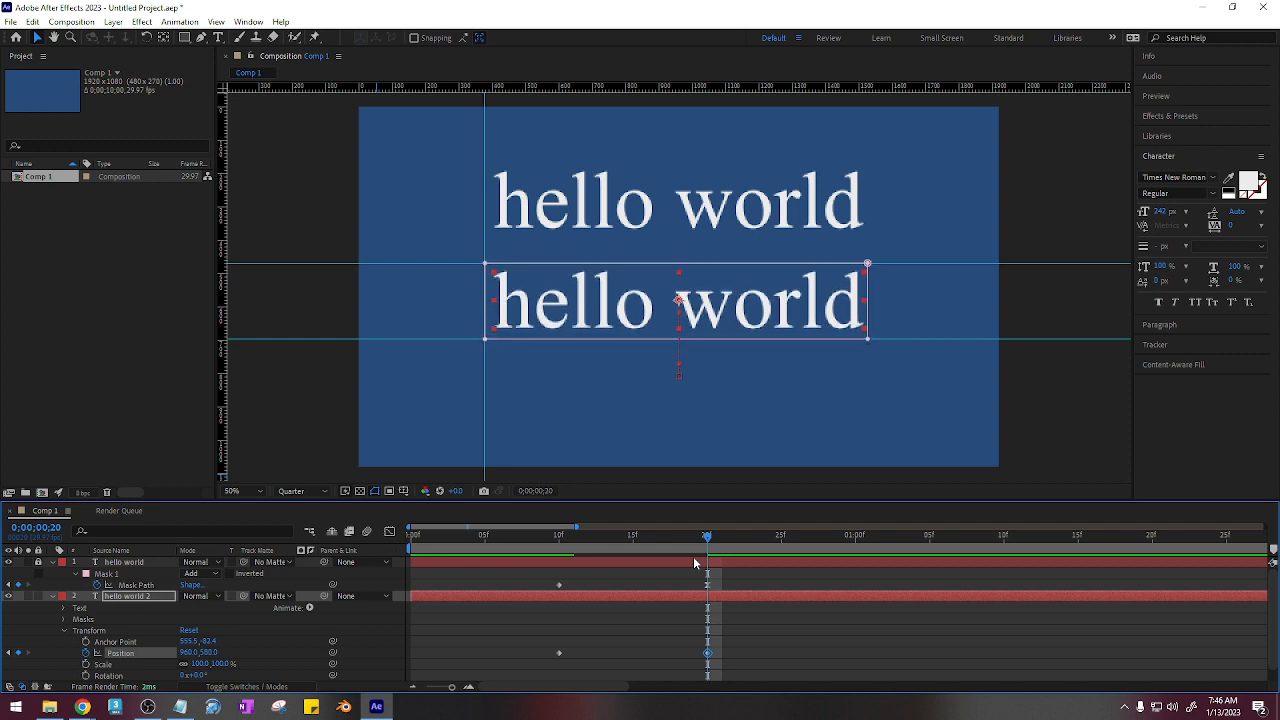
pyautogui.press('Up')
pyautogui.press('Up')
pyautogui.press('Up')
pyautogui.press('Up')
pyautogui.press('Up')
pyautogui.press('Up')
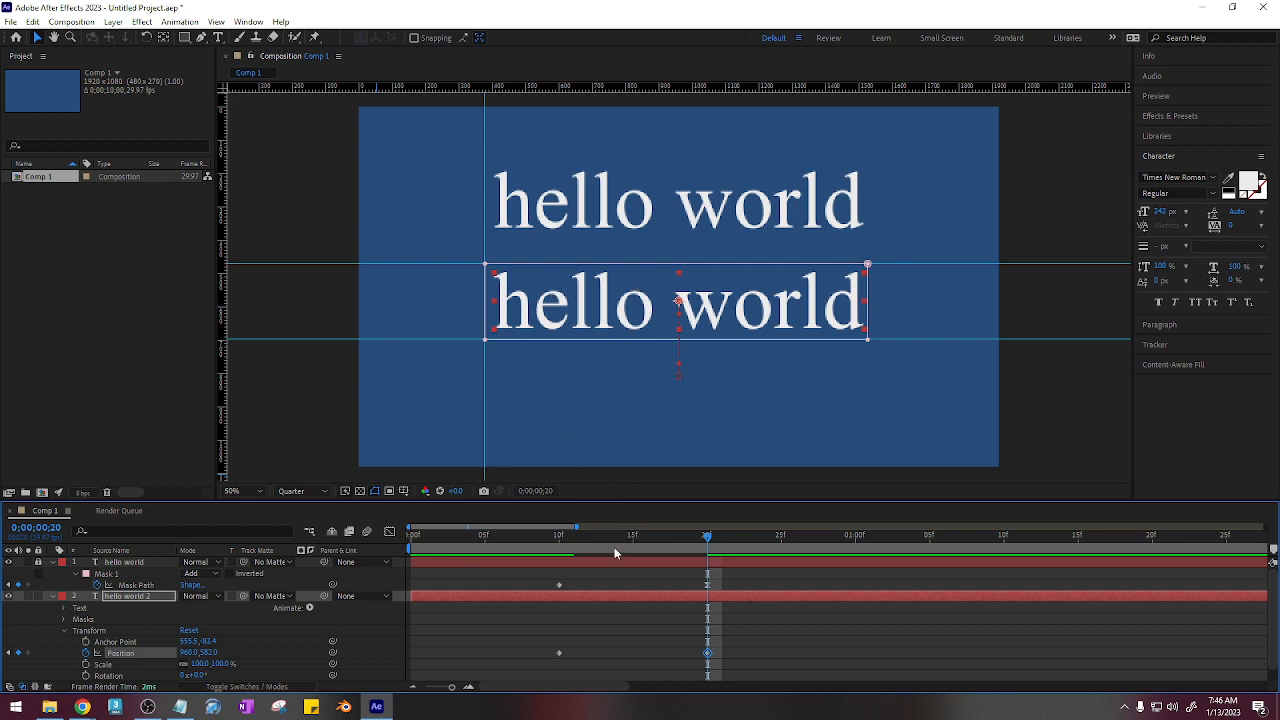
# Step: Return to 0;00;00;10 and set a Mask Path keyframe on Mask 1 of "hello world 2"
pyautogui.moveTo(620, 538); pyautogui.dragTo(558, 537)
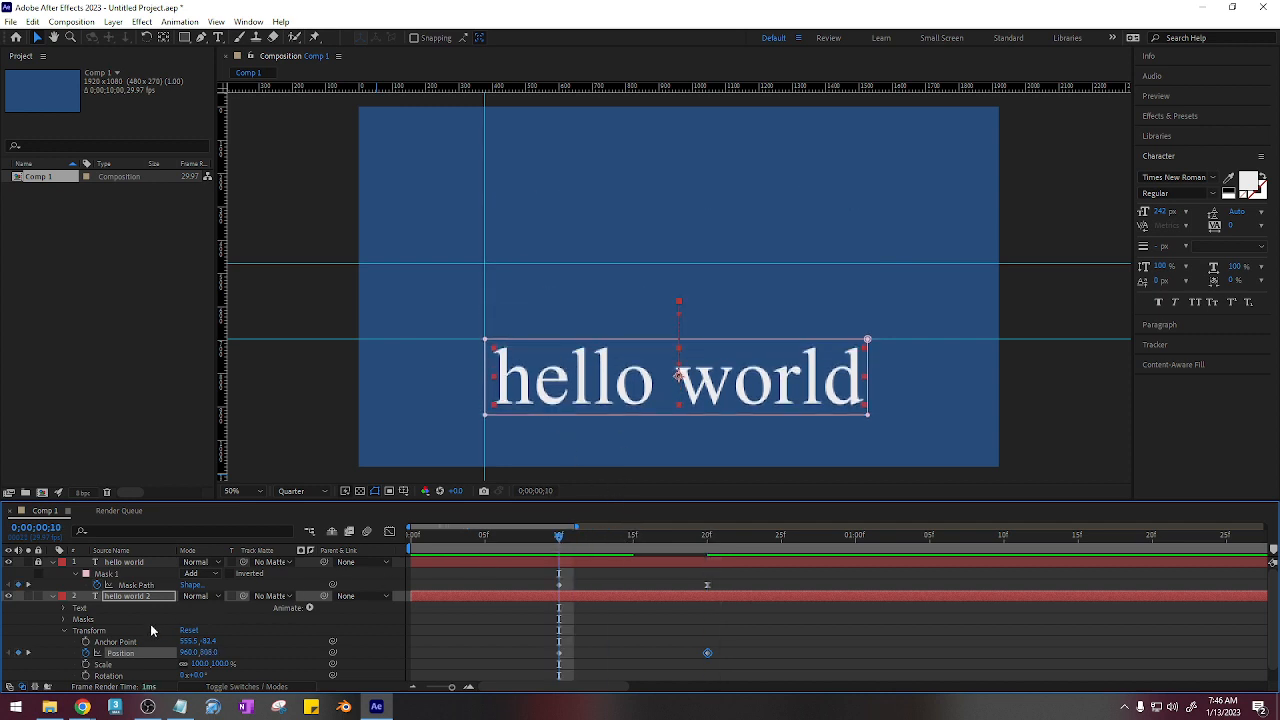
pyautogui.click(65, 631)
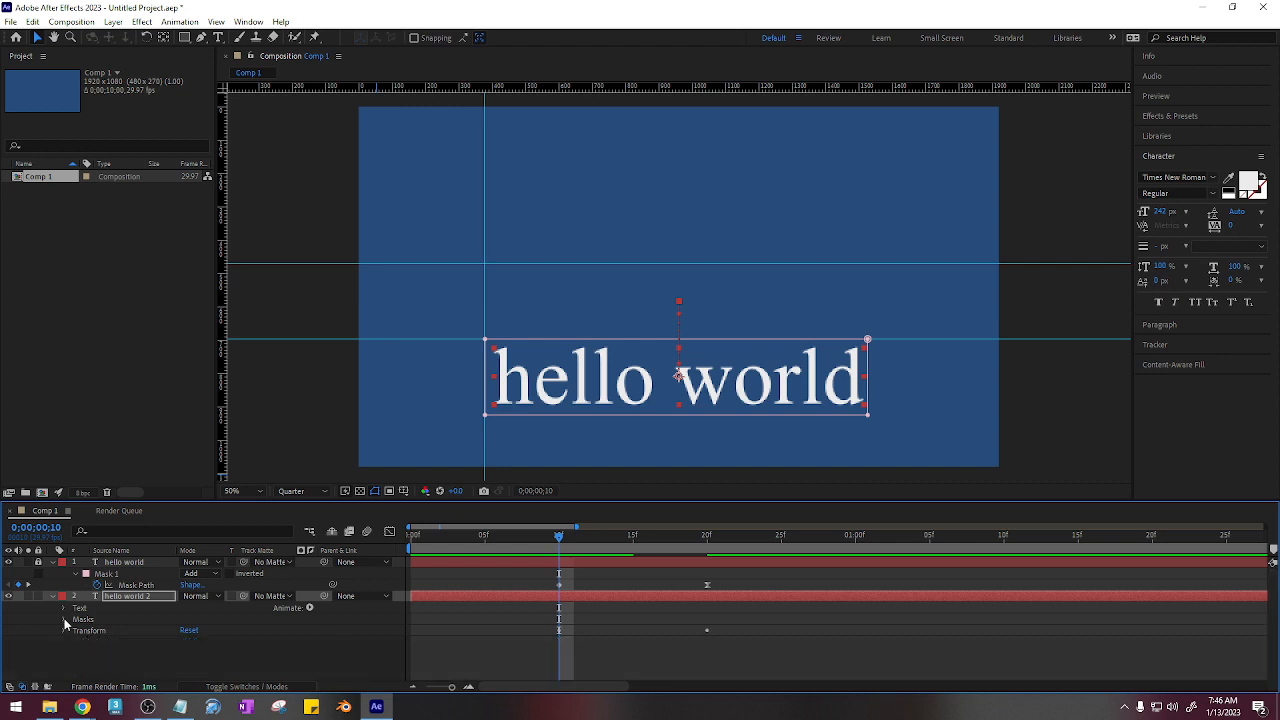
pyautogui.click(65, 620)
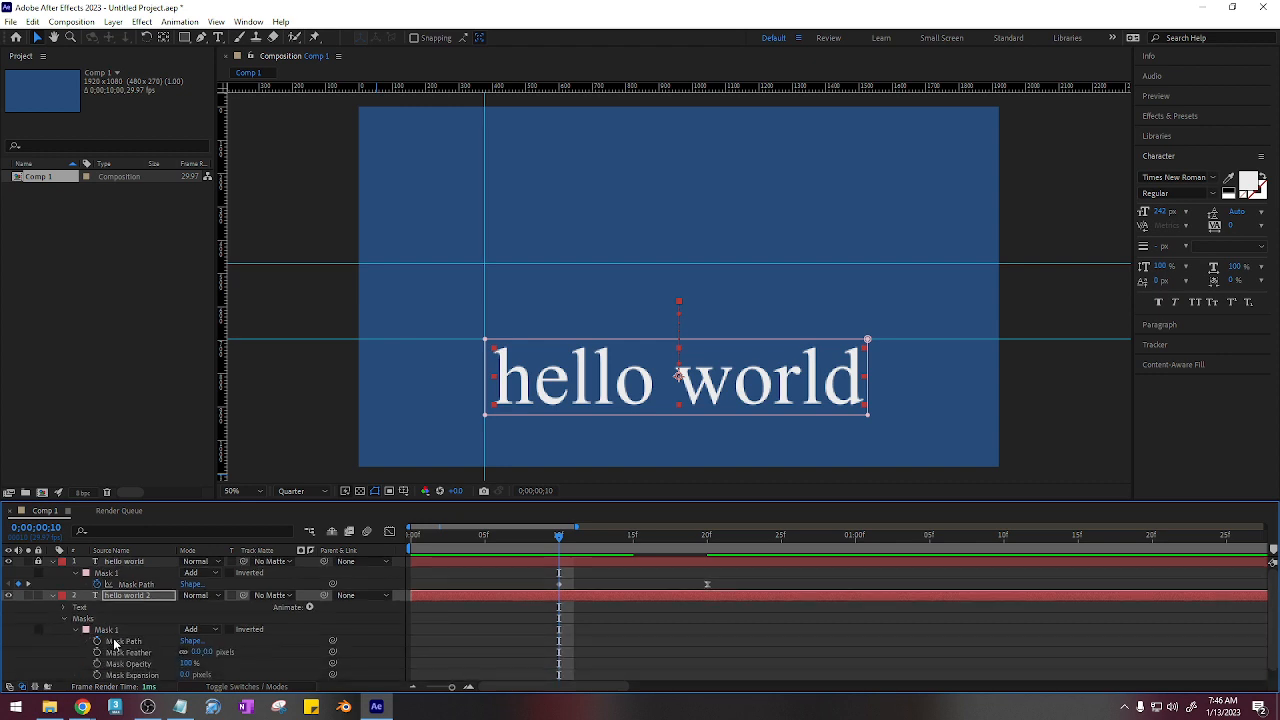
pyautogui.click(97, 641)
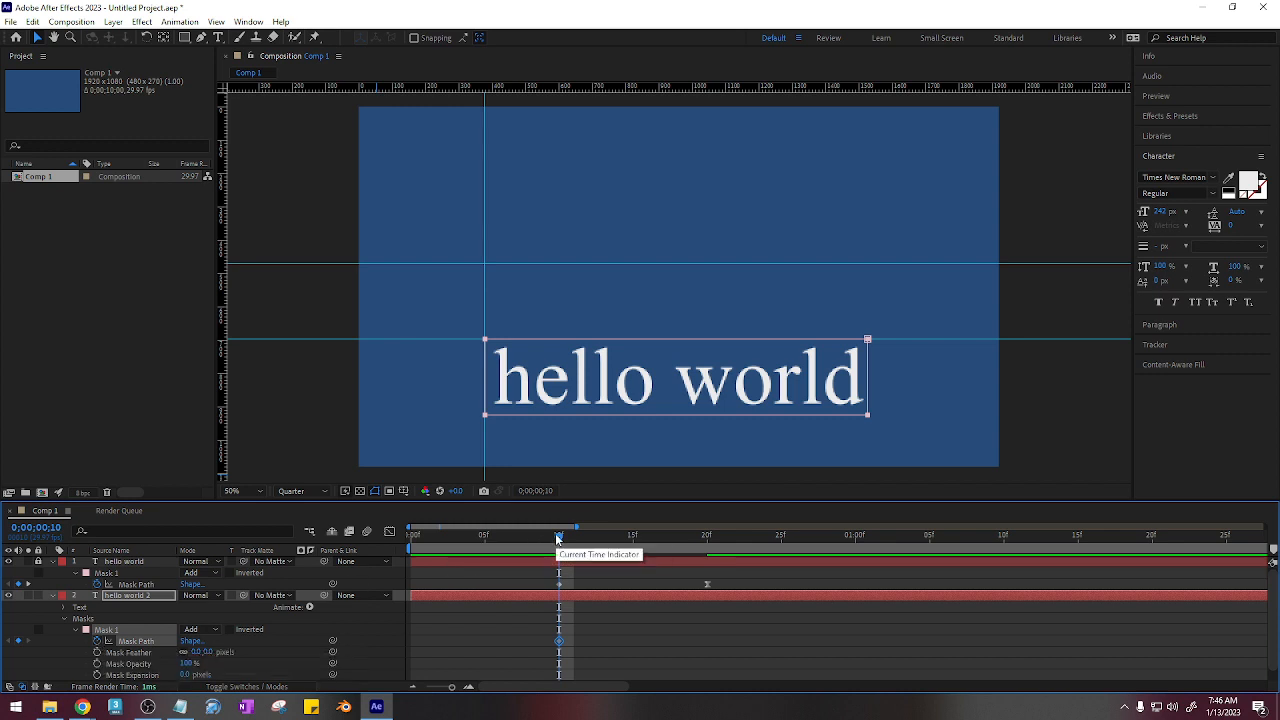
# Step: At the 10-frame keyframe, move the whole "hello world 2" mask up between the two horizontal guides so the text is hidden
pyautogui.click(530, 412)
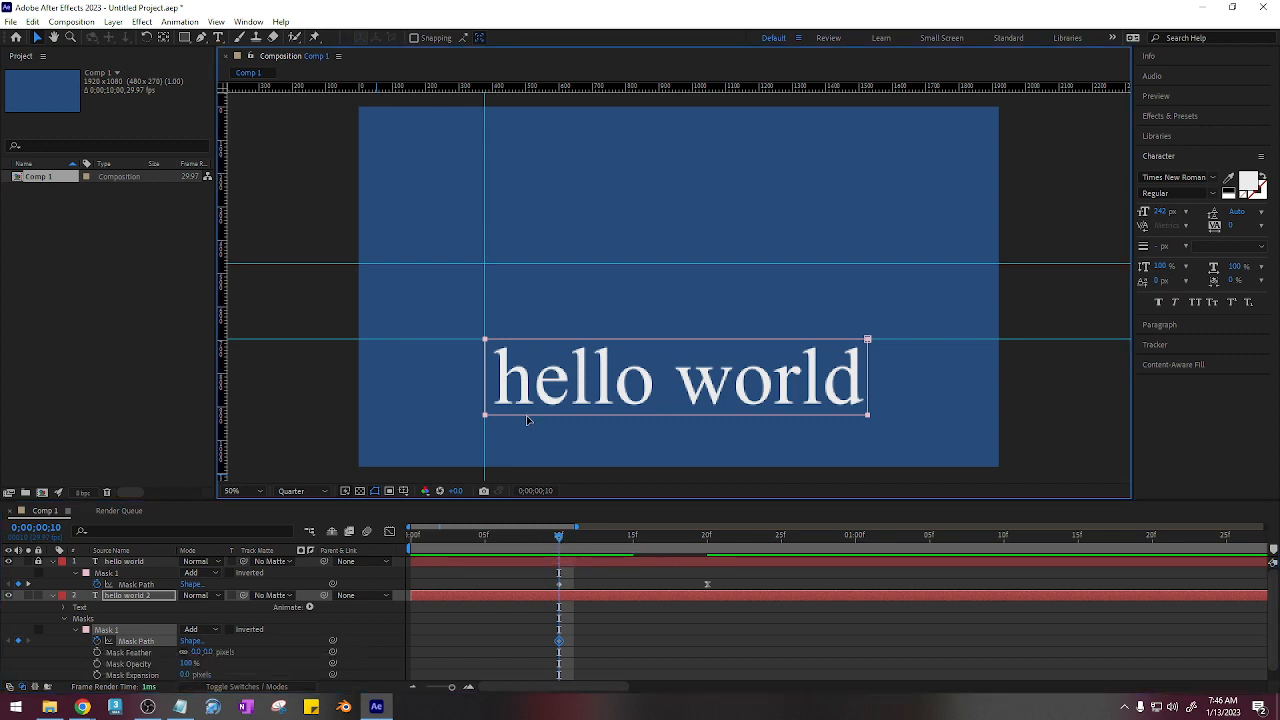
pyautogui.hotkey('shift', 'Up')
pyautogui.hotkey('shift', 'Up')
pyautogui.hotkey('shift', 'Up')
pyautogui.hotkey('shift', 'Up')
pyautogui.hotkey('shift', 'Up')
pyautogui.hotkey('shift', 'Up')
pyautogui.hotkey('shift', 'Up')
pyautogui.hotkey('shift', 'Up')
pyautogui.hotkey('shift', 'Up')
pyautogui.hotkey('shift', 'Up')
pyautogui.hotkey('shift', 'Up')
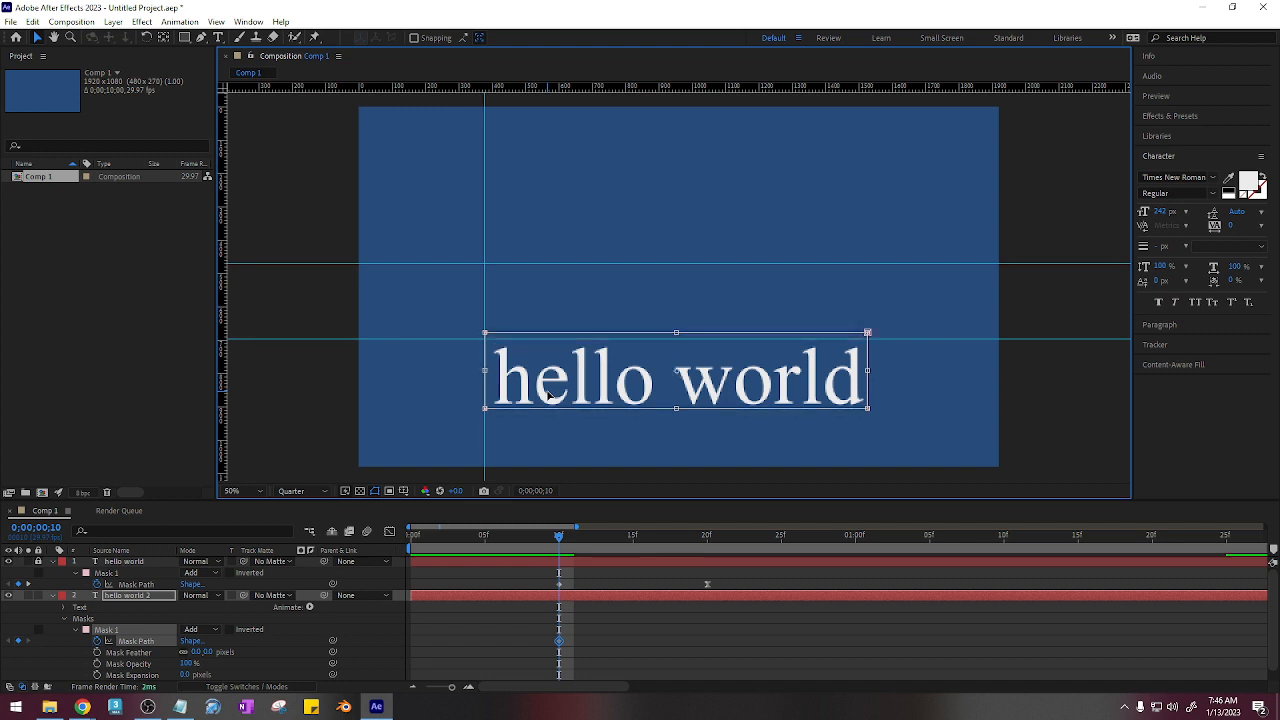
pyautogui.hotkey('shift', 'Up')
pyautogui.hotkey('shift', 'Up')
pyautogui.hotkey('shift', 'Up')
pyautogui.hotkey('shift', 'Up')
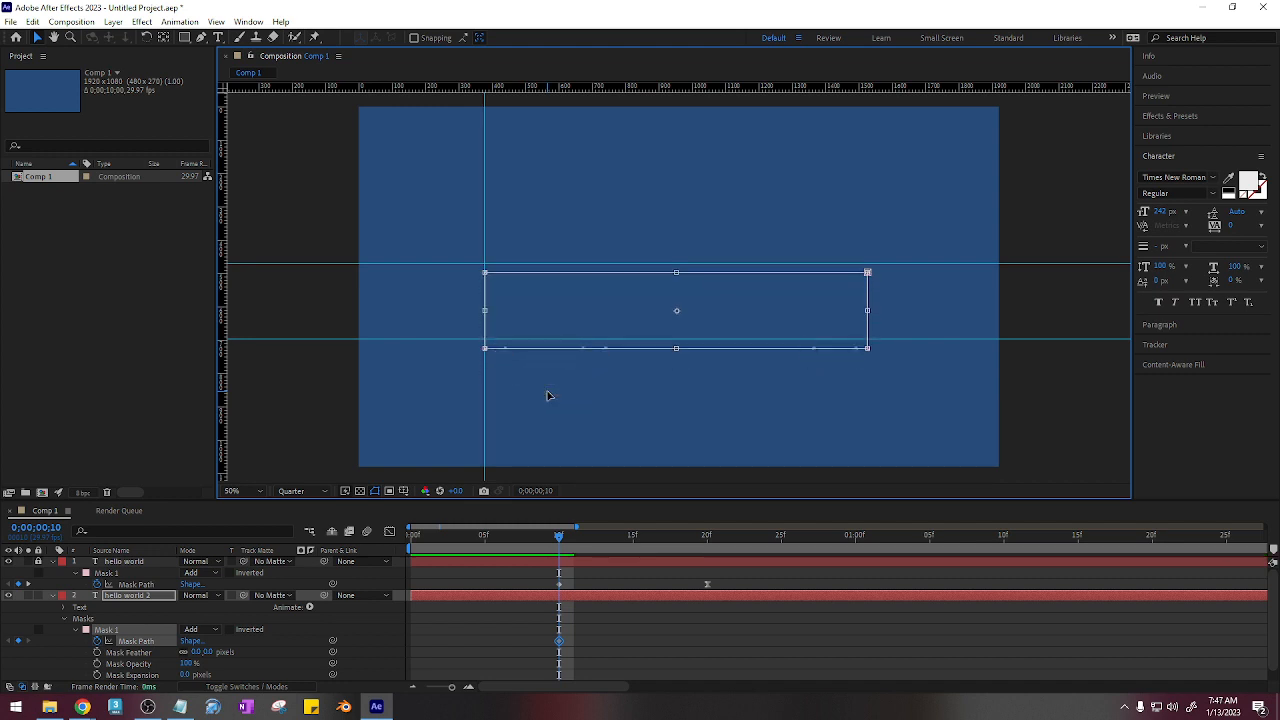
pyautogui.press('Up')
pyautogui.press('Up')
pyautogui.press('Up')
pyautogui.press('Up')
pyautogui.press('Up')
pyautogui.press('Up')
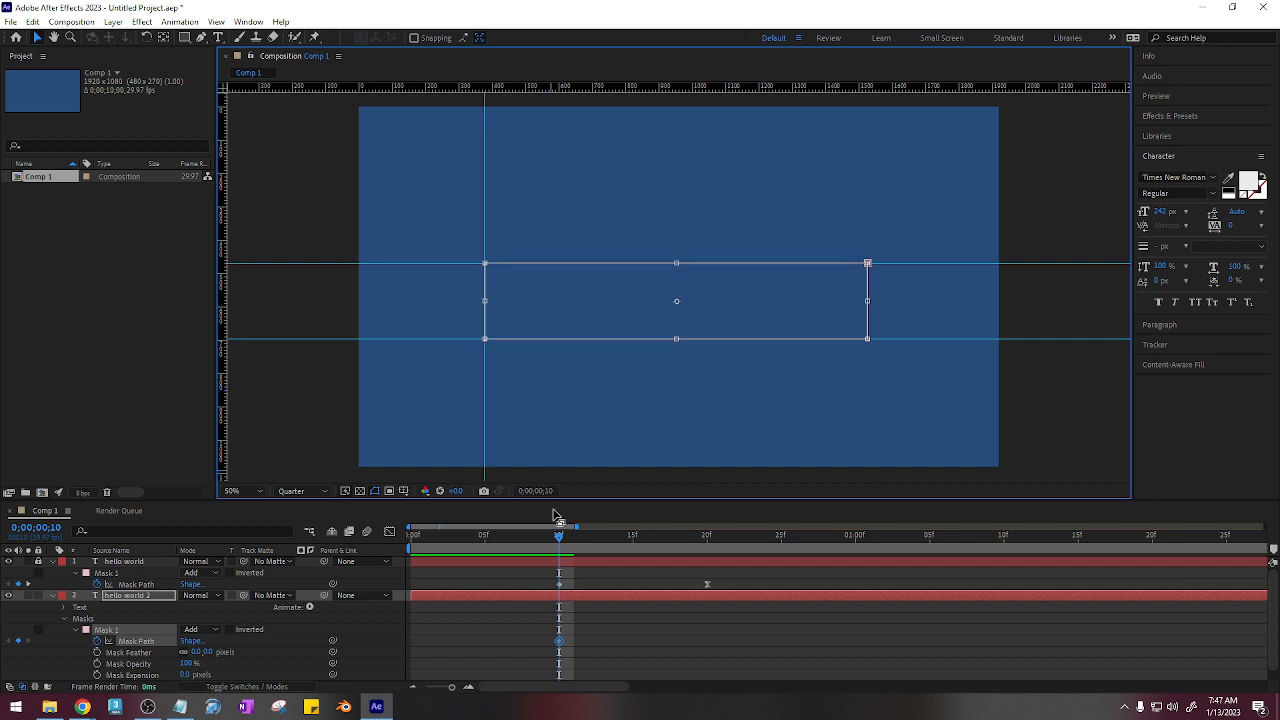
# Step: At 0;00;00;20, move the whole "hello world 2" mask down to fit between the two horizontal guides and reveal its text
pyautogui.click(563, 543)
pyautogui.moveTo(560, 538); pyautogui.dragTo(707, 538)
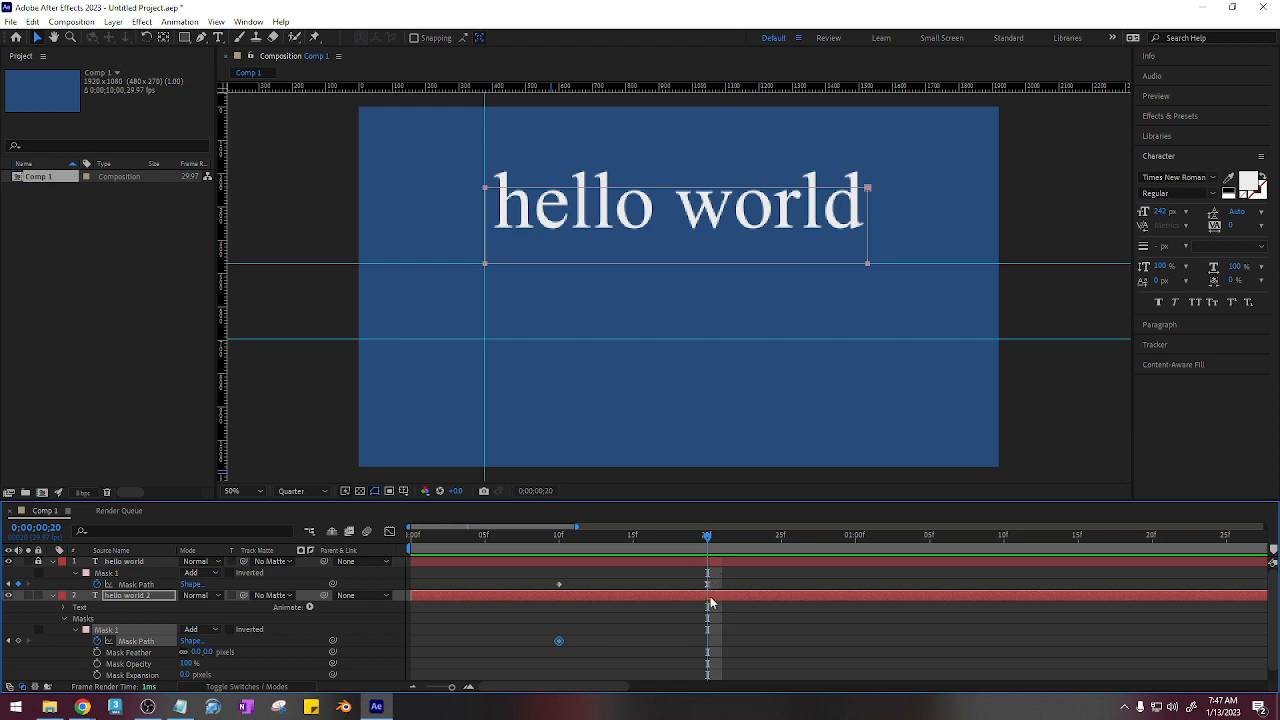
pyautogui.click(660, 192)
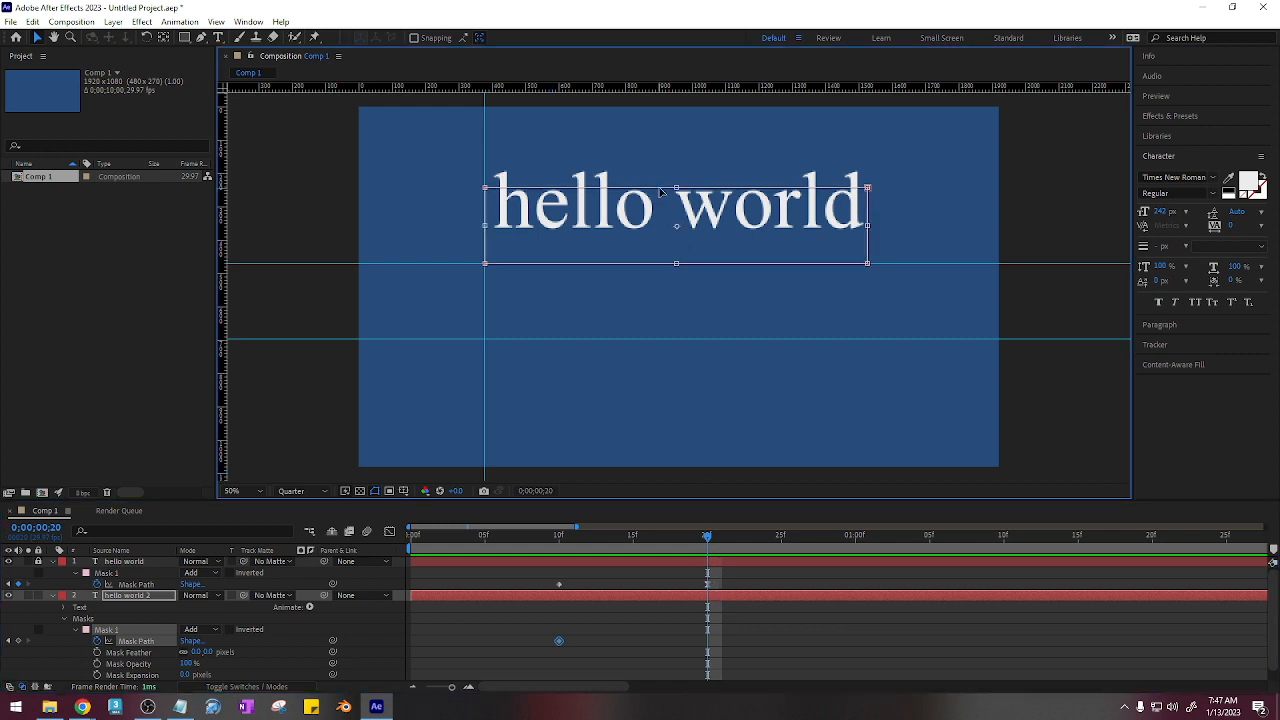
pyautogui.hotkey('shift', 'Down')
pyautogui.hotkey('shift', 'Down')
pyautogui.hotkey('shift', 'Down')
pyautogui.hotkey('shift', 'Down')
pyautogui.hotkey('shift', 'Down')
pyautogui.hotkey('shift', 'Down')
pyautogui.hotkey('shift', 'Down')
pyautogui.hotkey('shift', 'Down')
pyautogui.hotkey('shift', 'Down')
pyautogui.hotkey('shift', 'Down')
pyautogui.hotkey('shift', 'Down')
pyautogui.hotkey('shift', 'Down')
pyautogui.hotkey('shift', 'Down')
pyautogui.hotkey('shift', 'Down')
pyautogui.hotkey('shift', 'Down')
pyautogui.hotkey('shift', 'Down')
pyautogui.hotkey('shift', 'Down')
pyautogui.hotkey('shift', 'Down')
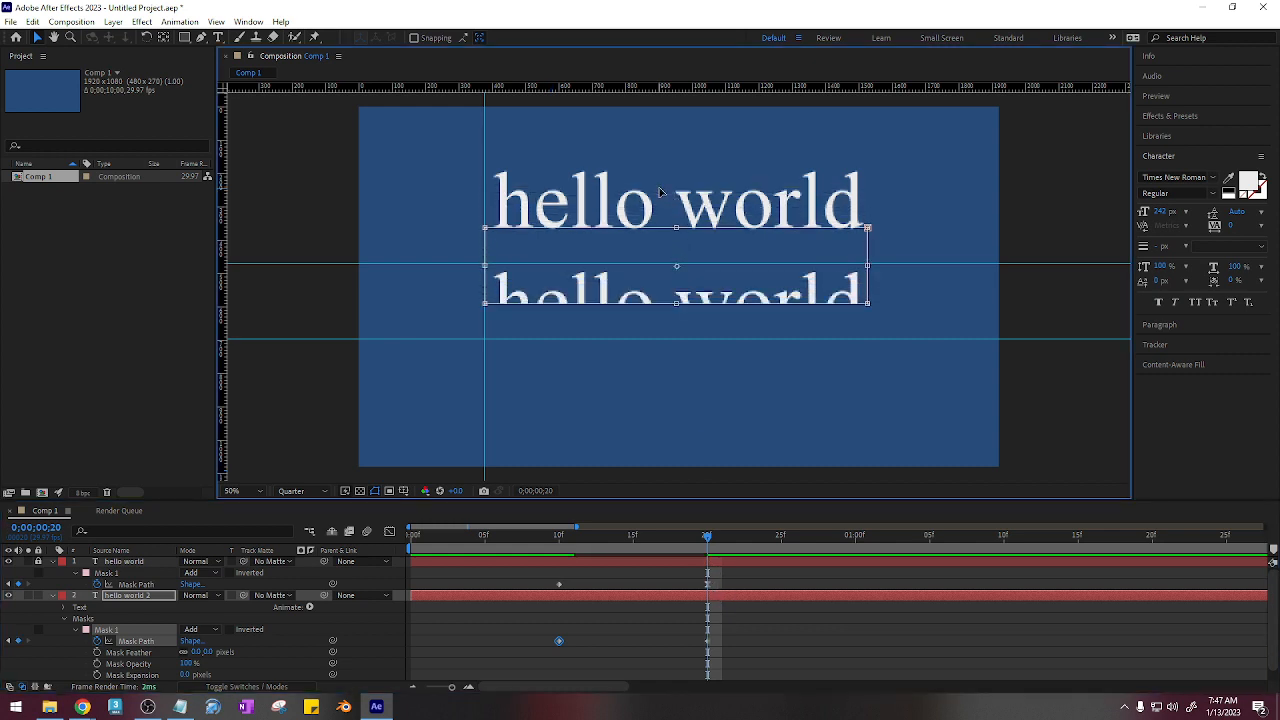
pyautogui.hotkey('shift', 'Down')
pyautogui.hotkey('shift', 'Down')
pyautogui.hotkey('shift', 'Down')
pyautogui.hotkey('shift', 'Down')
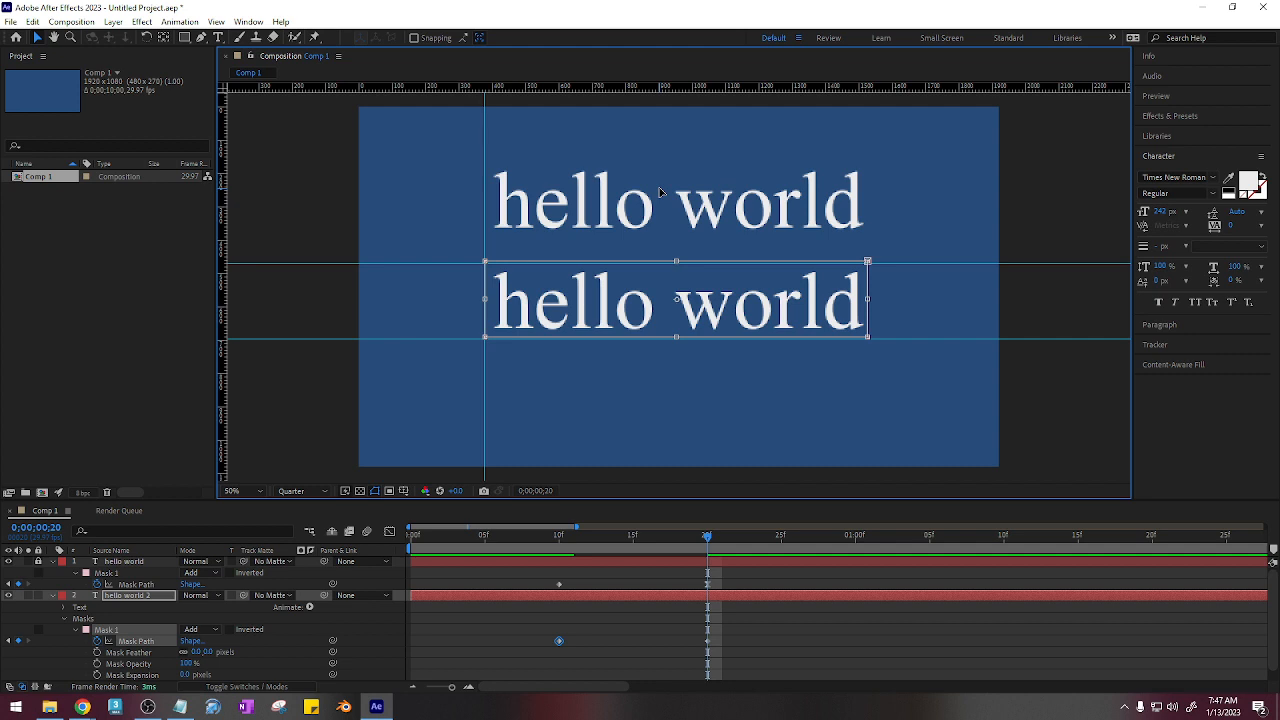
pyautogui.hotkey('shift', 'Down')
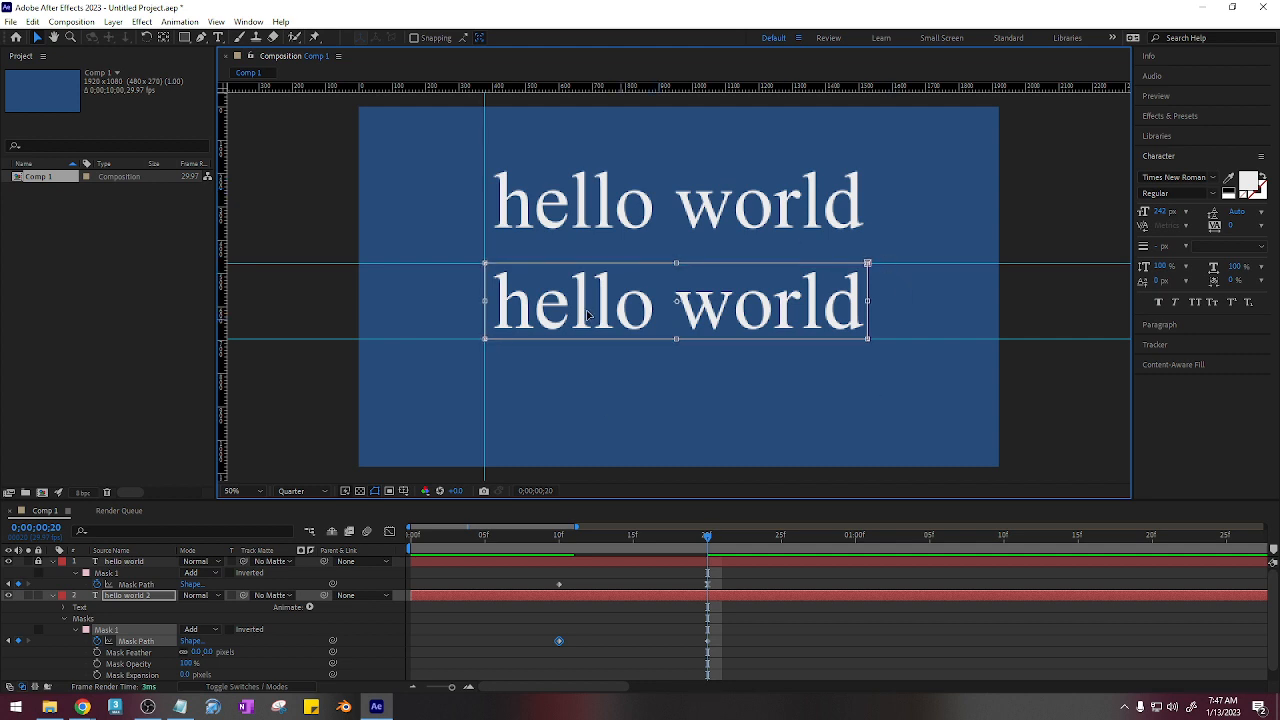
# Step: Check the motion from 0;00;00;10 to 0;00;00;20 and convert the last Mask Path keyframe of "hello world 2" to linear
pyautogui.click(558, 541)
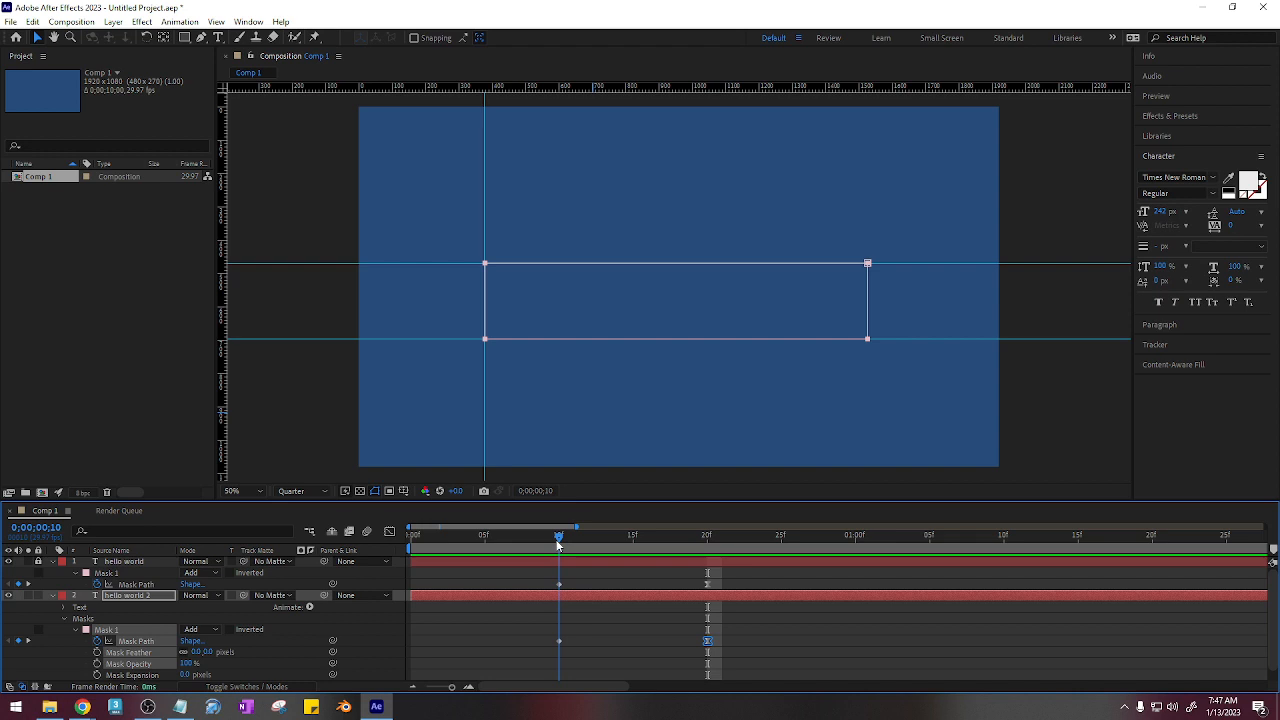
pyautogui.moveTo(558, 541); pyautogui.dragTo(700, 548)
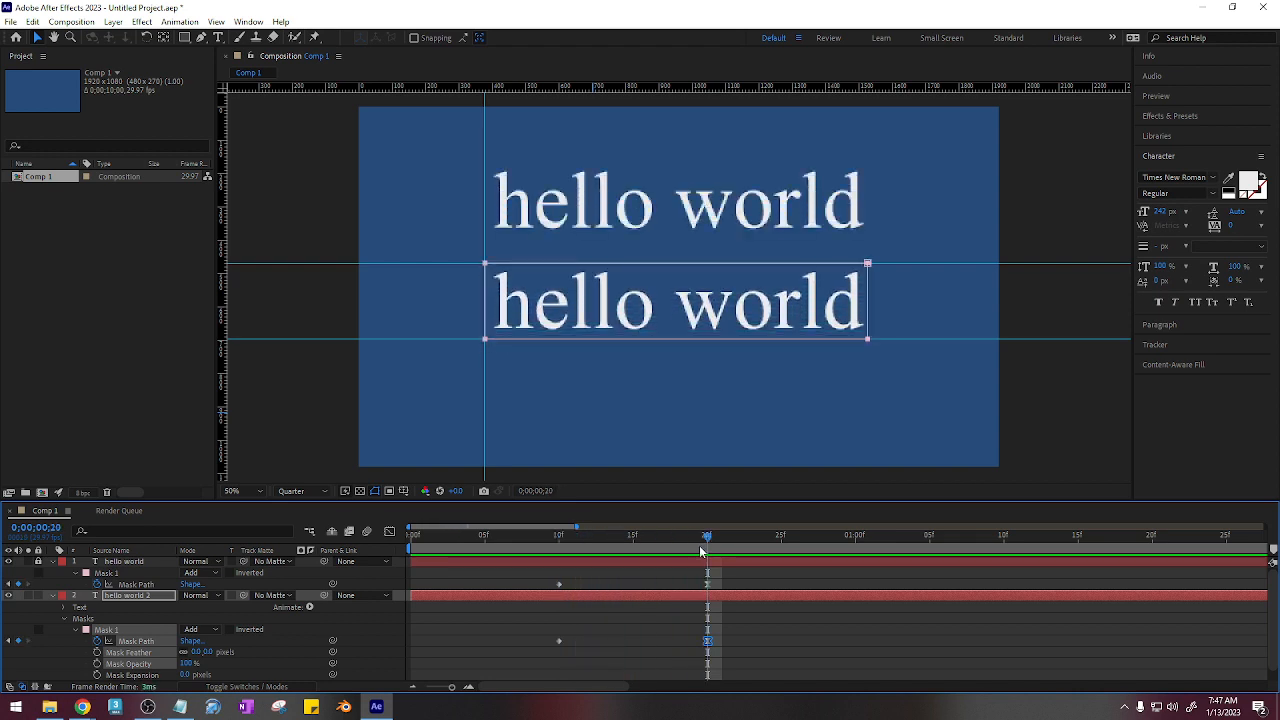
pyautogui.keyDown('ctrl'); pyautogui.click(708, 641); pyautogui.keyUp('ctrl')
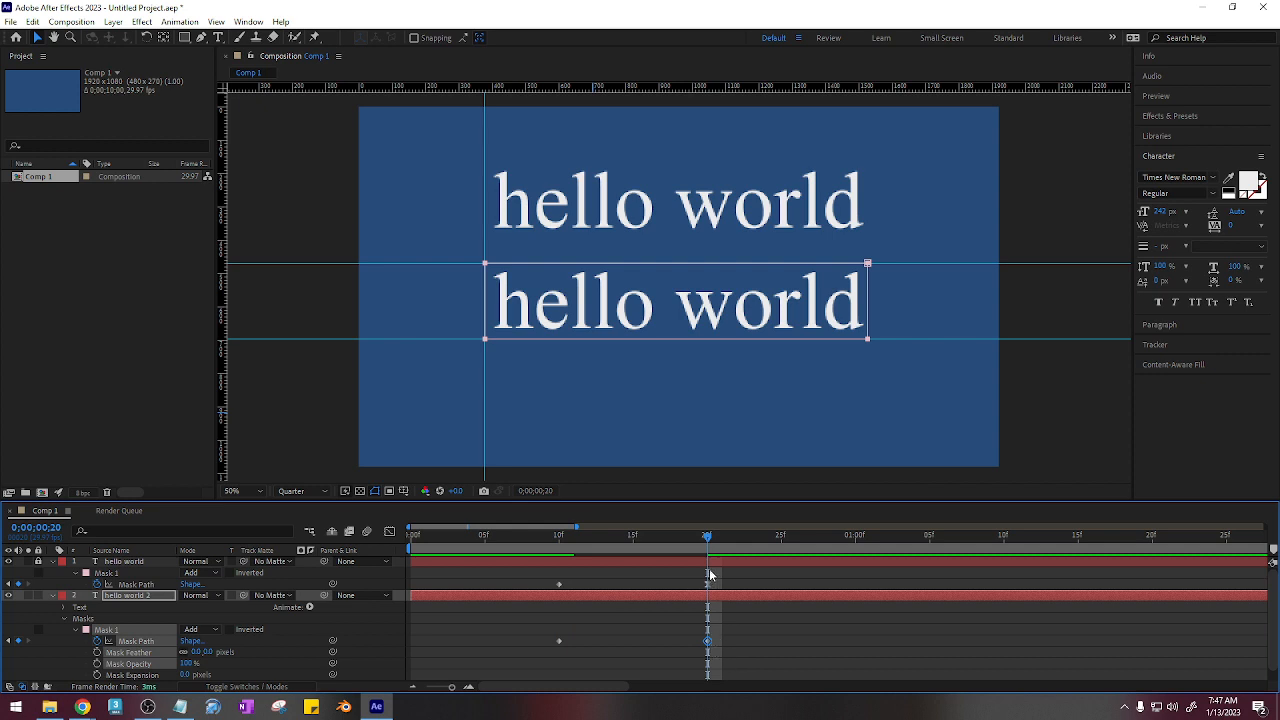
# Step: Preview the reveal of both text layers from 0;00;00;10
pyautogui.moveTo(708, 541); pyautogui.dragTo(562, 583)
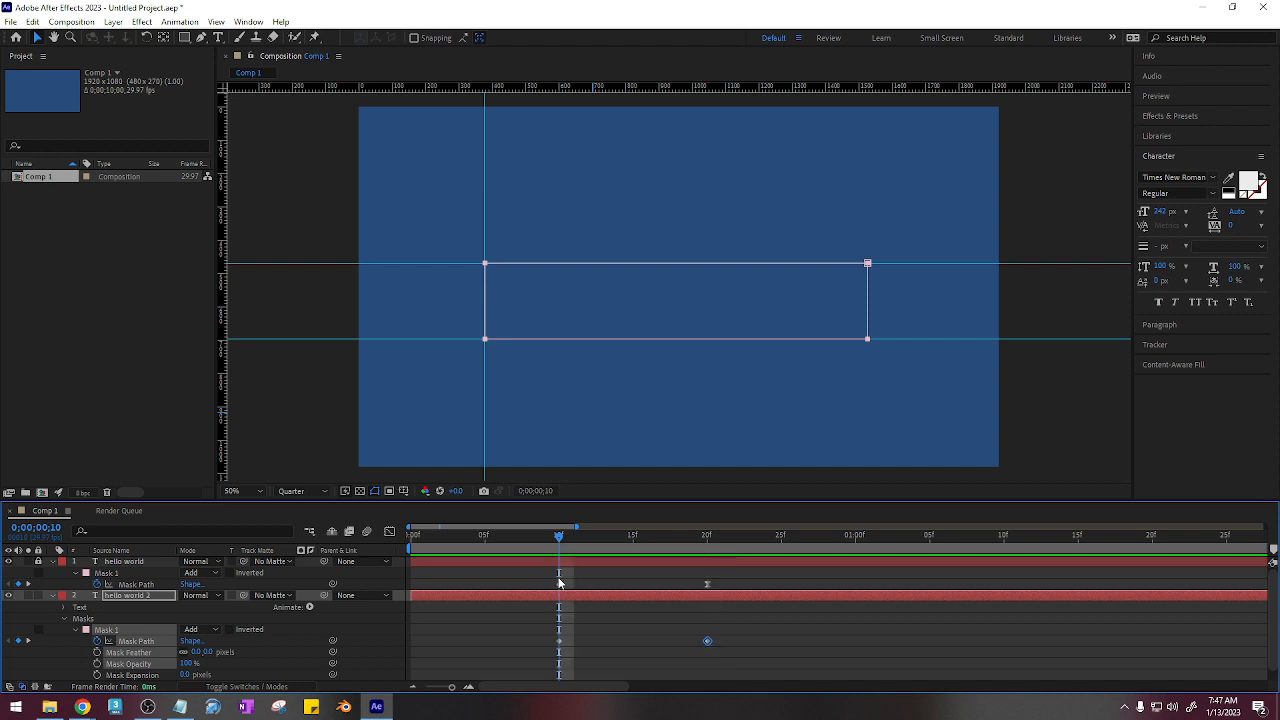
pyautogui.press('space')
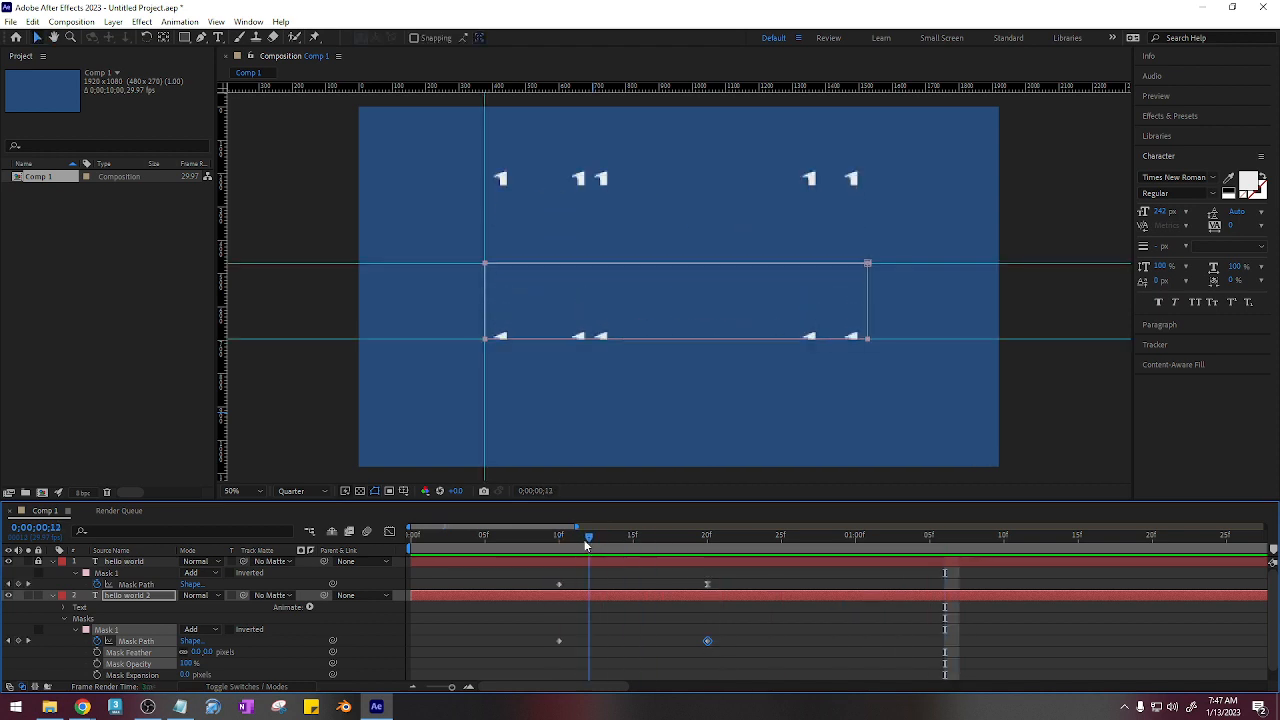
pyautogui.click(486, 537)
pyautogui.moveTo(486, 537); pyautogui.dragTo(559, 580)
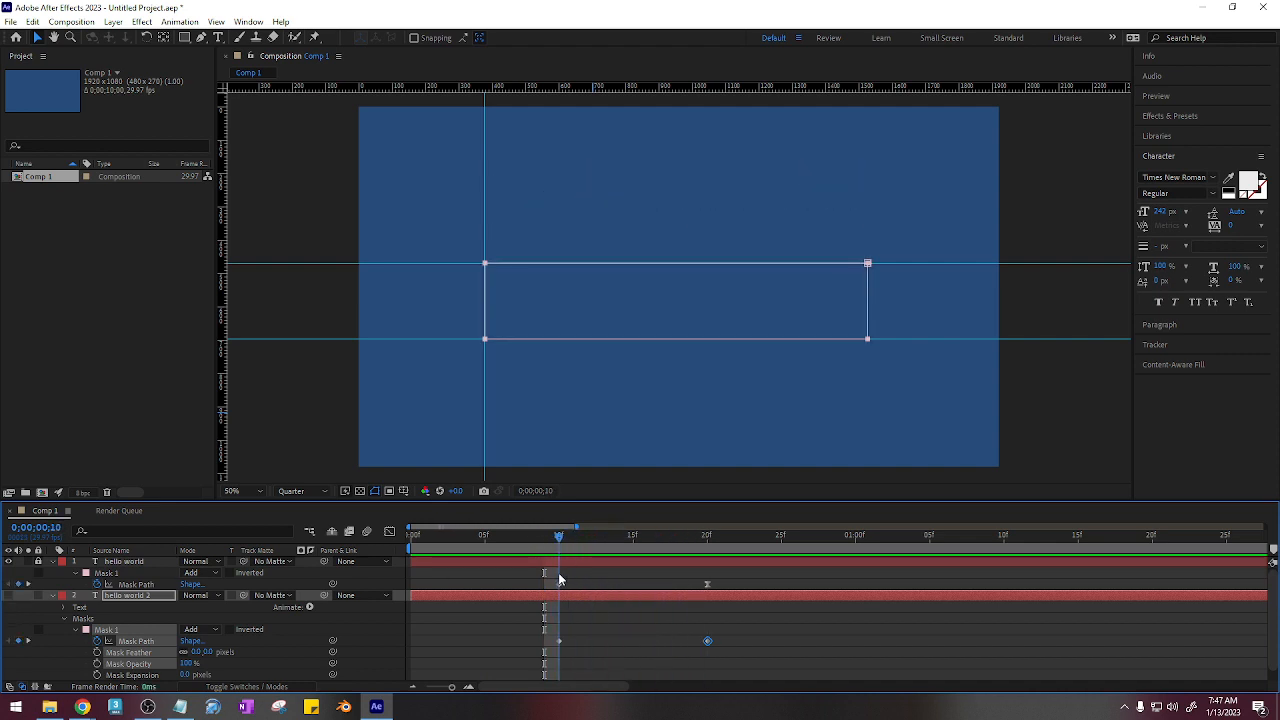
# Step: Collapse the properties of both text layers and switch the timeline's source names to layer names
pyautogui.click(52, 597)
pyautogui.click(137, 596)
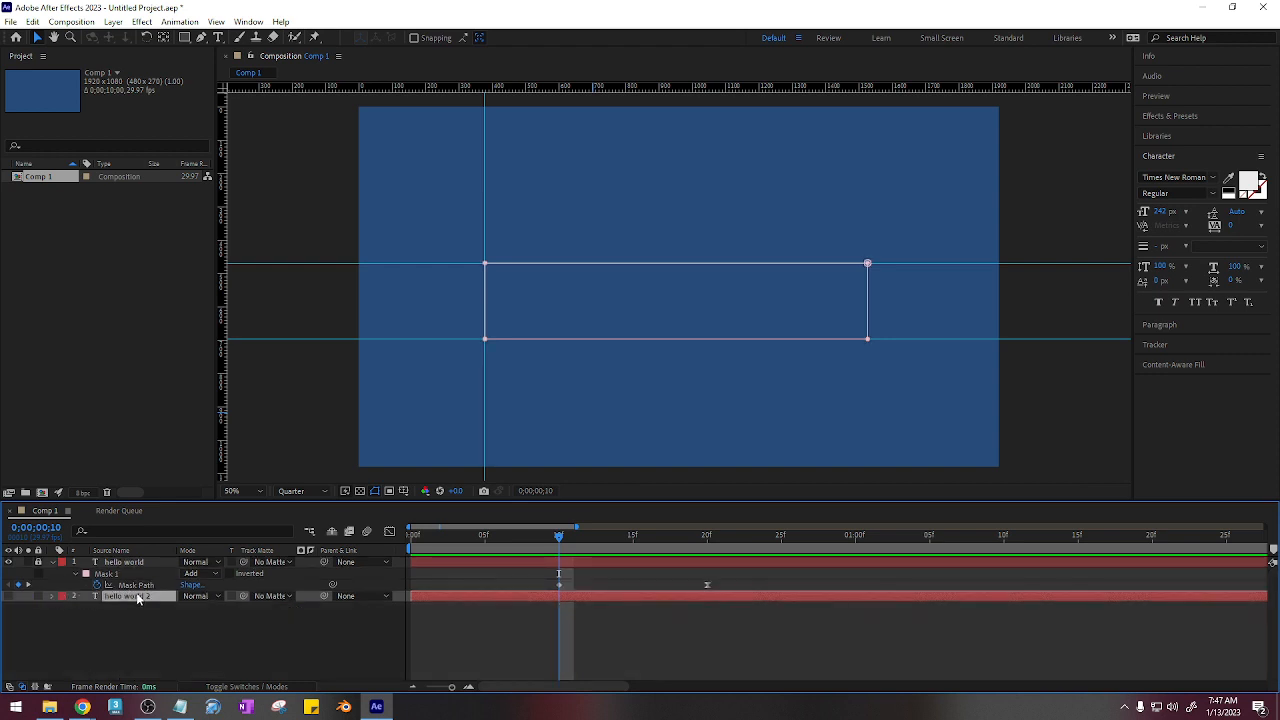
pyautogui.click(135, 550)
pyautogui.click(129, 562)
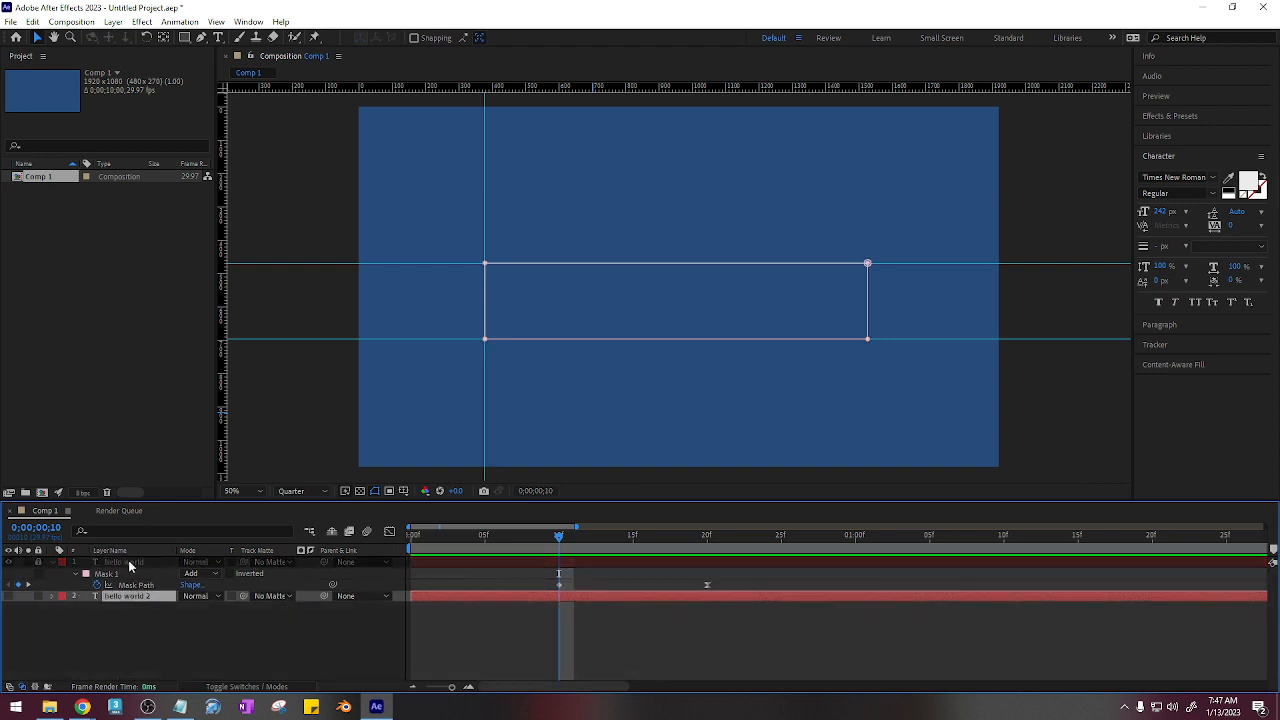
pyautogui.click(53, 584)
pyautogui.click(53, 584)
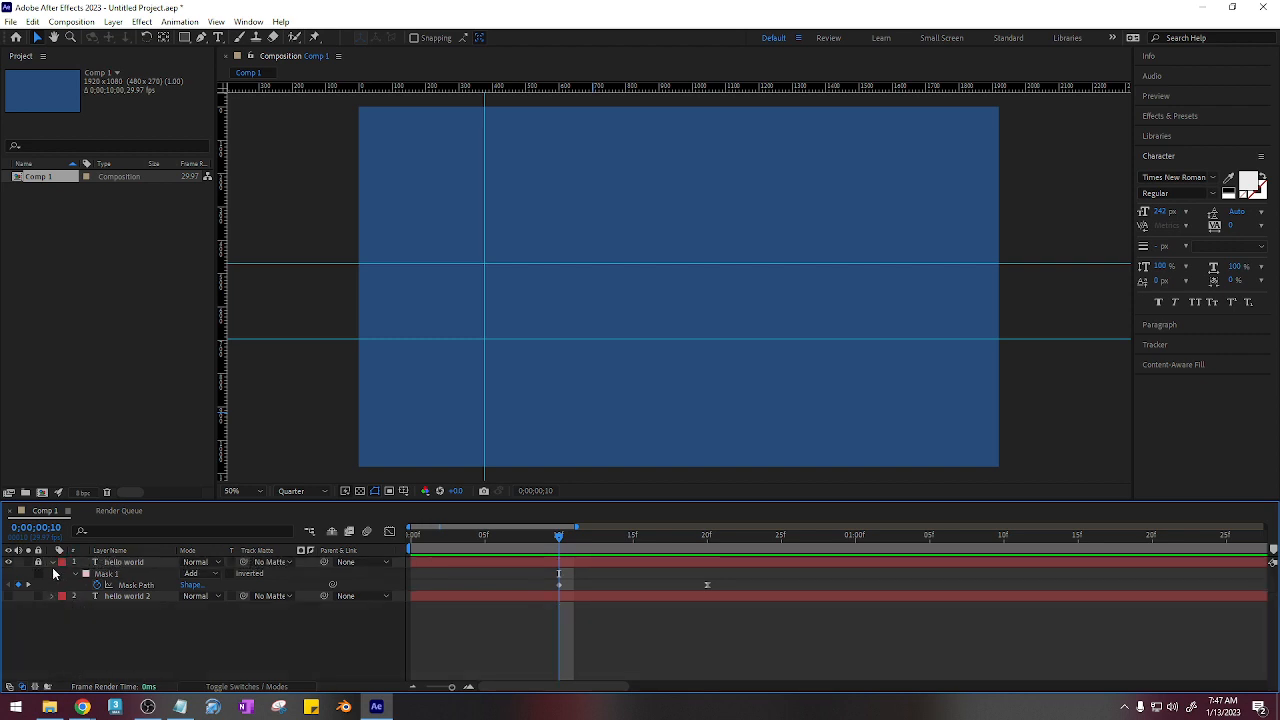
pyautogui.click(52, 565)
pyautogui.moveTo(544, 548); pyautogui.dragTo(575, 547)
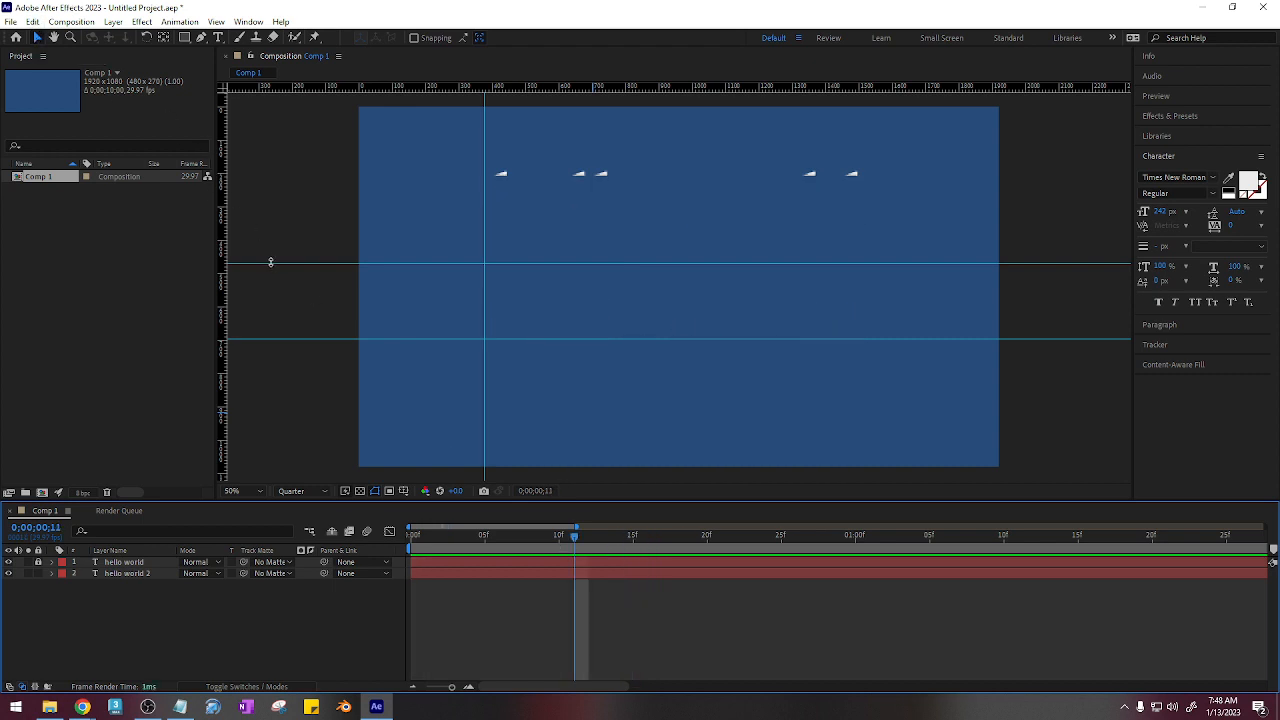
# Step: Remove the two horizontal guides and the vertical guide from the composition view
pyautogui.moveTo(270, 262); pyautogui.dragTo(281, 90)
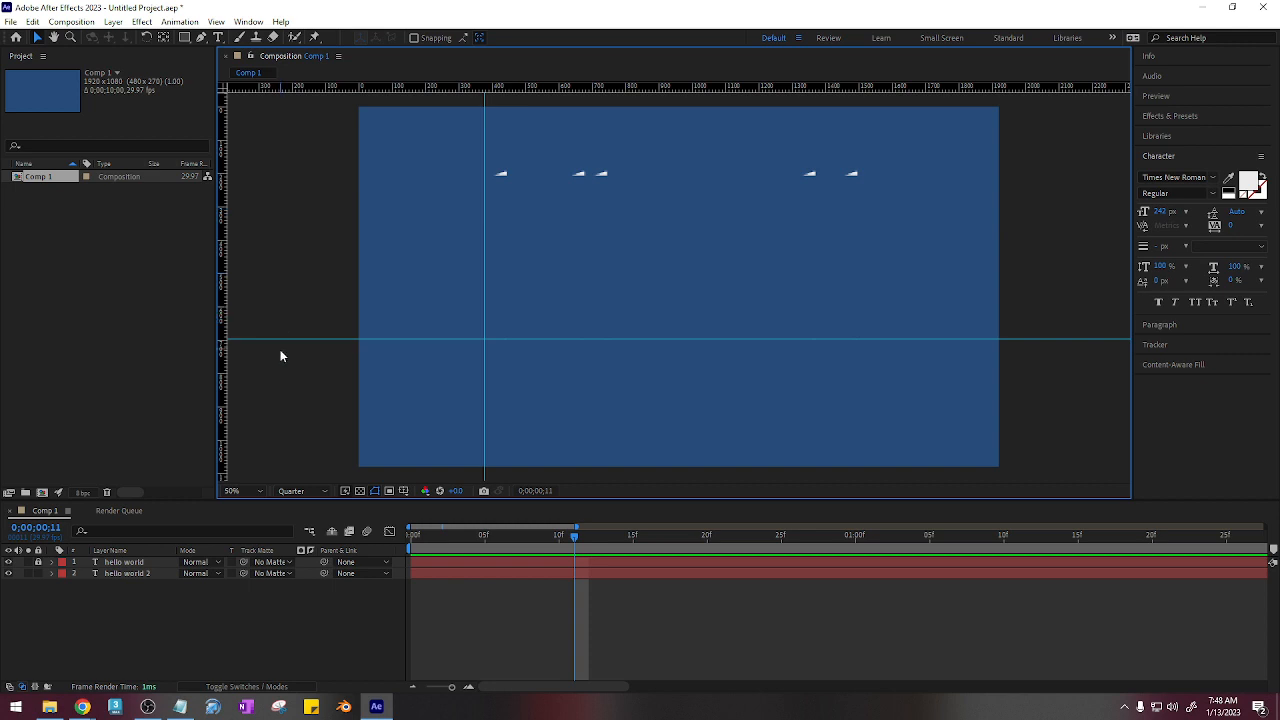
pyautogui.moveTo(280, 340); pyautogui.dragTo(296, 86)
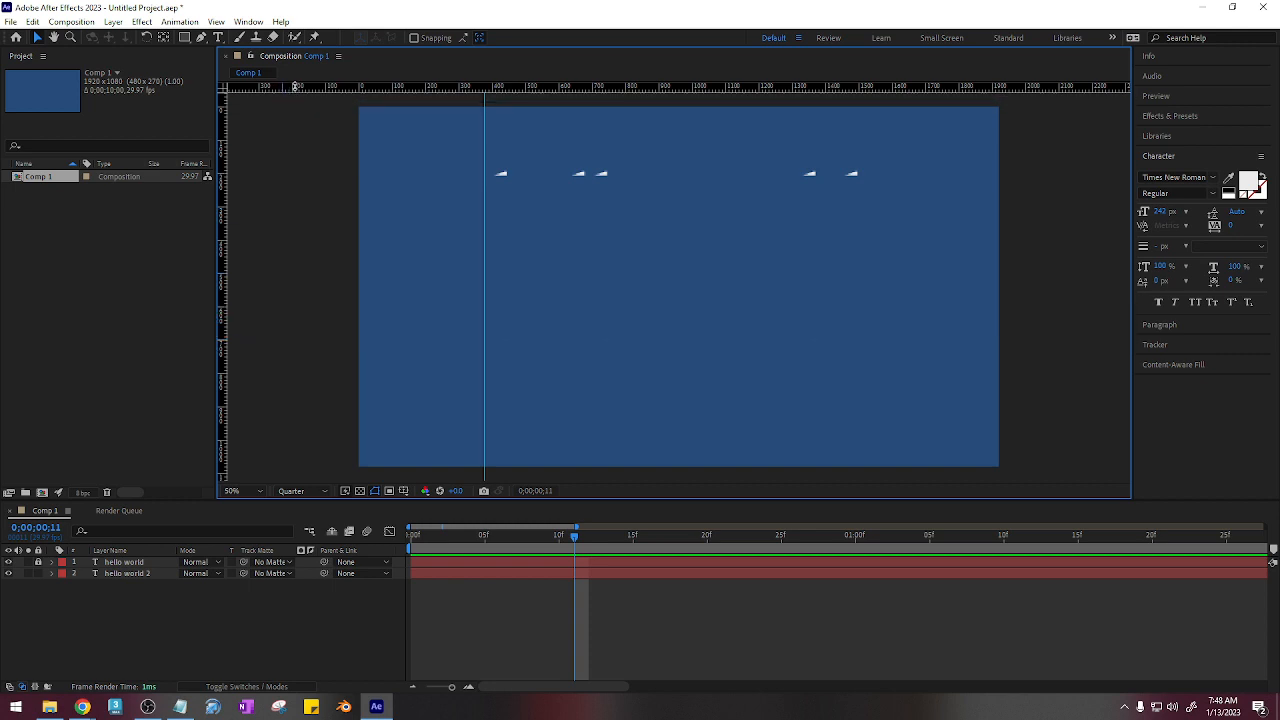
pyautogui.hotkey('ctrl', "'")
pyautogui.hotkey('ctrl', "'")
pyautogui.moveTo(483, 218); pyautogui.dragTo(212, 223)
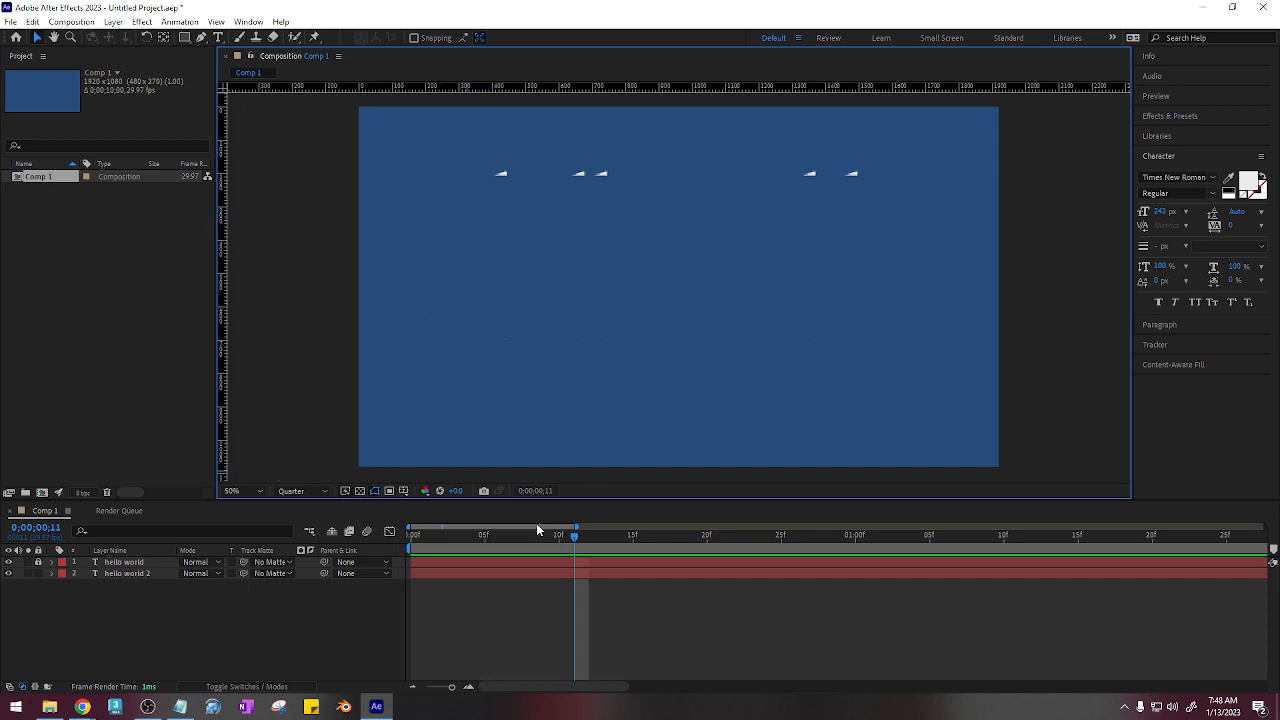
# Step: Return to 0;00;00;10 and show the keyframed properties of both "hello world" layers
pyautogui.moveTo(576, 541); pyautogui.dragTo(540, 545)
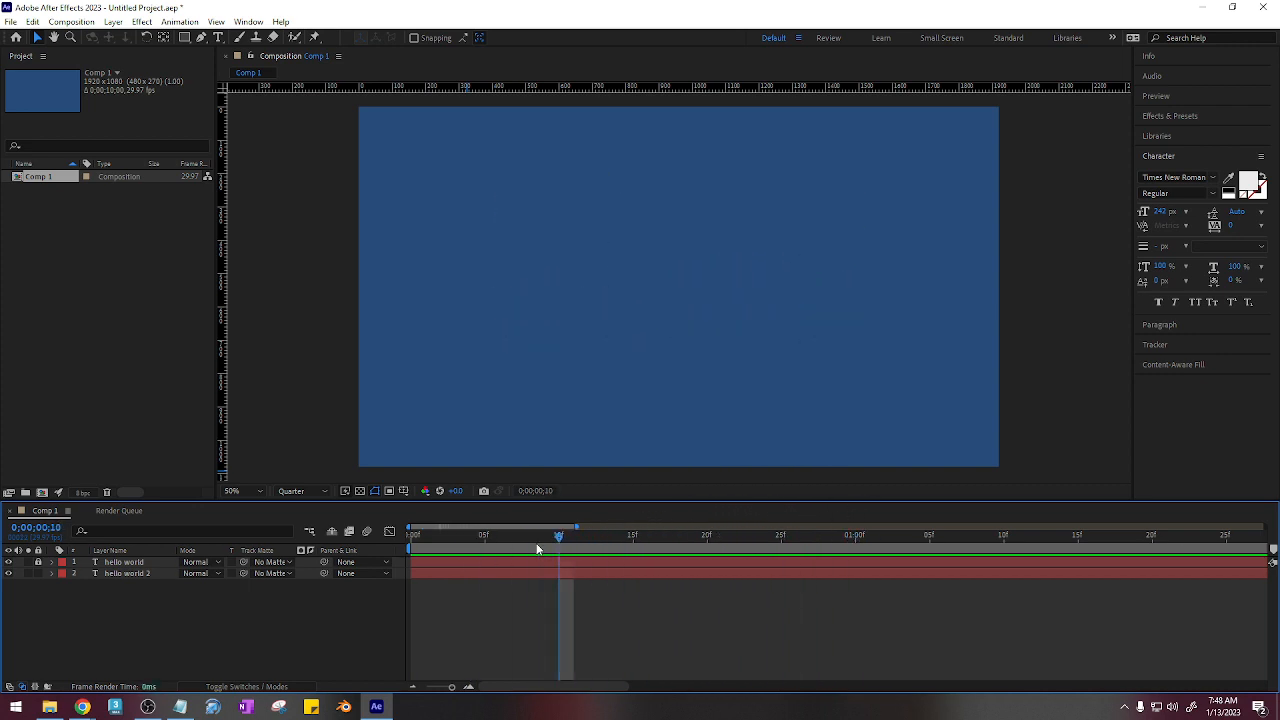
pyautogui.click(116, 563)
pyautogui.keyDown('shift'); pyautogui.click(124, 573); pyautogui.keyUp('shift')
pyautogui.press('u')
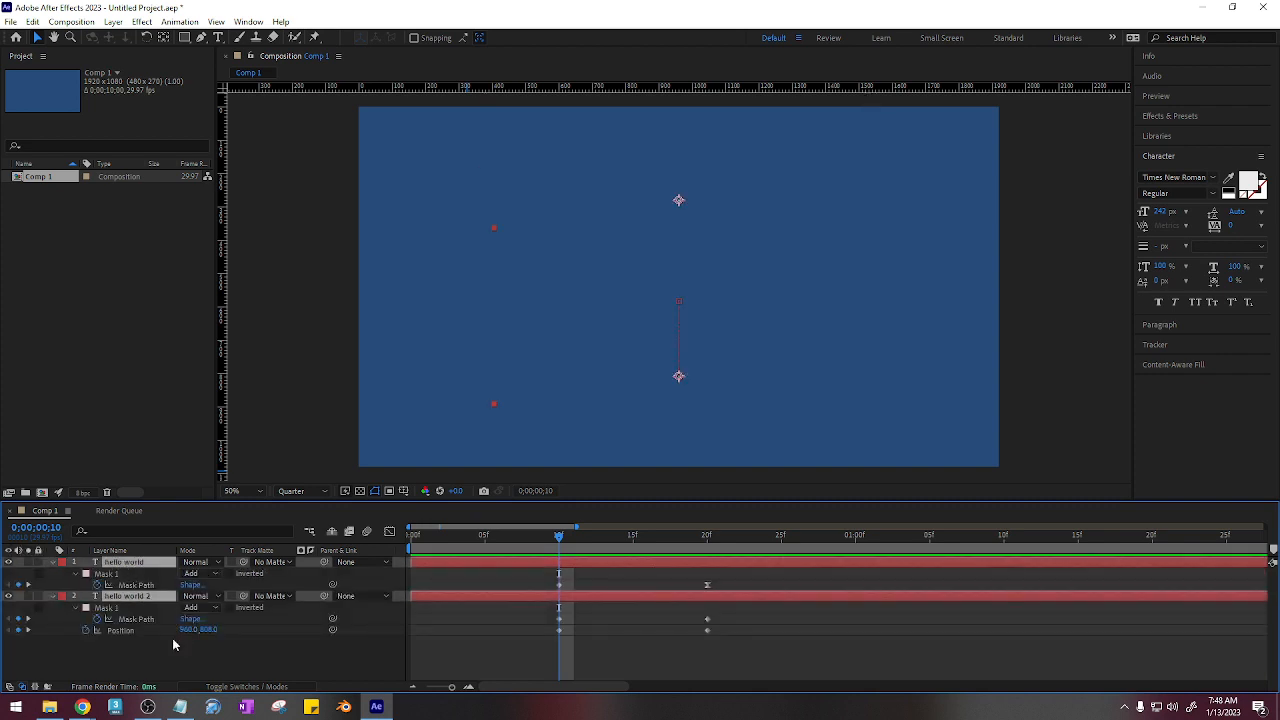
pyautogui.click(100, 665)
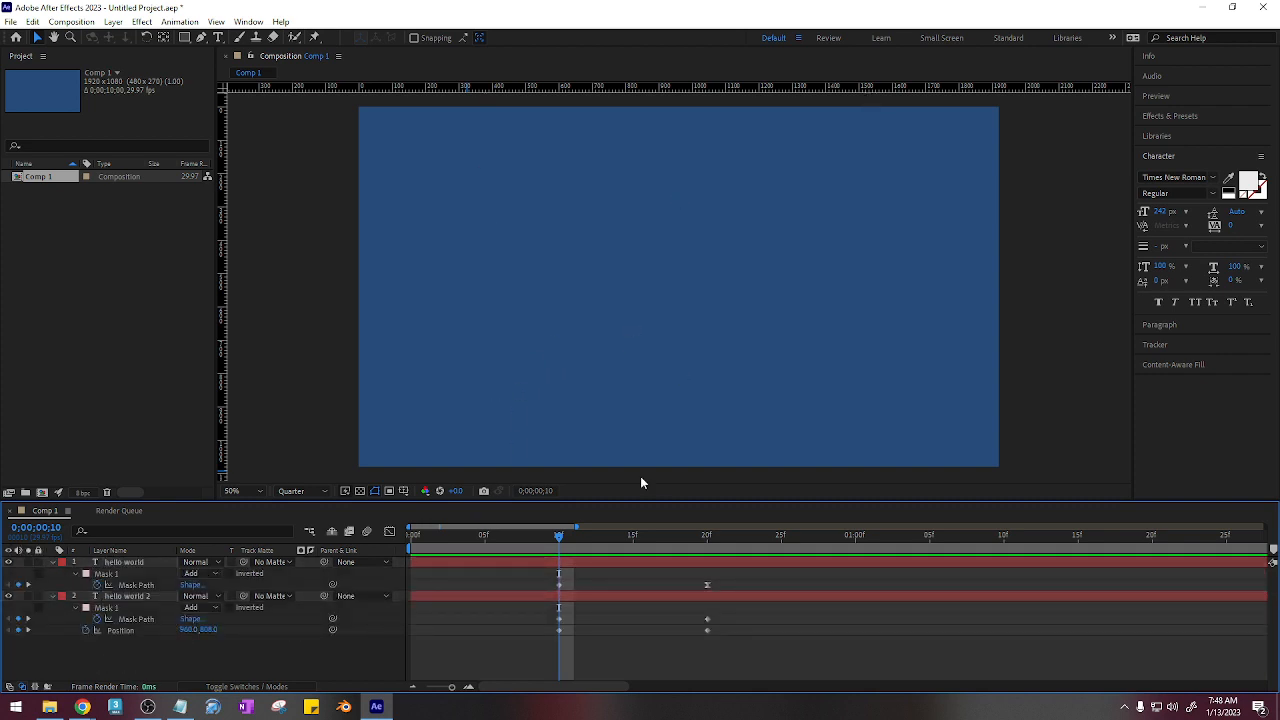
# Step: At 0;00;00;20, draw a thin white rectangle with no stroke width as a new shape layer between the two text lines
pyautogui.moveTo(603, 537); pyautogui.dragTo(708, 536)
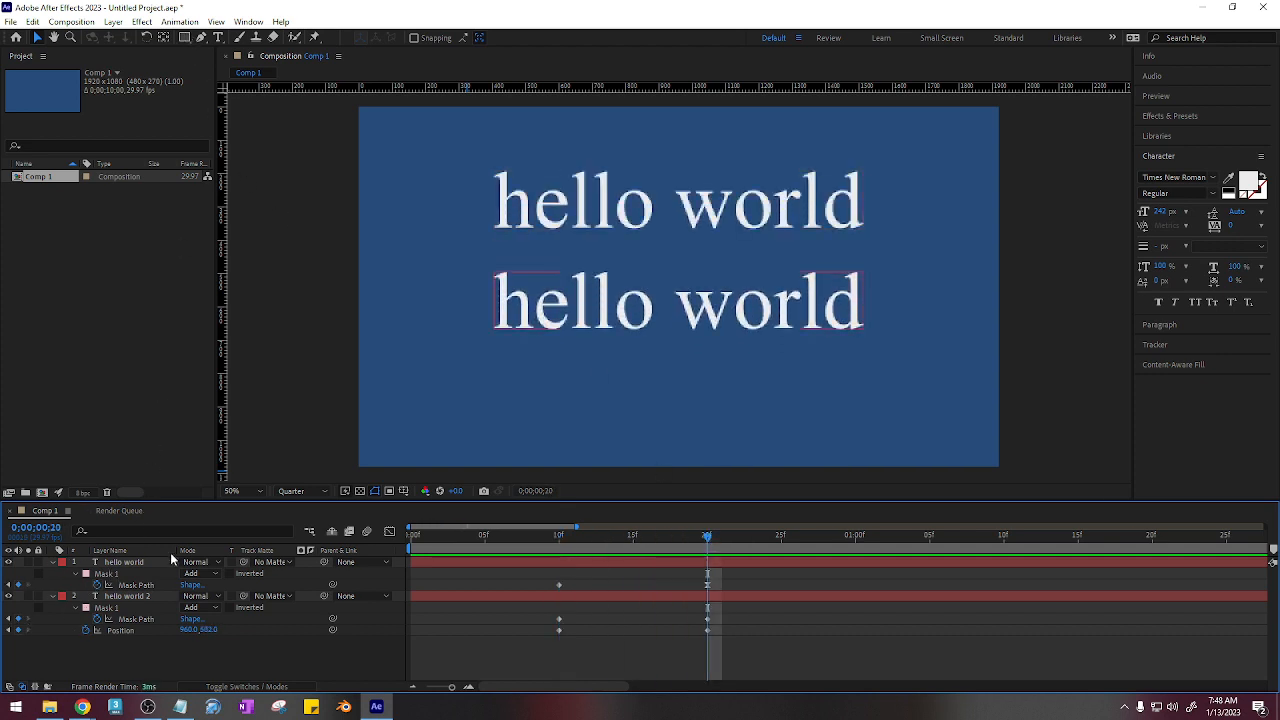
pyautogui.click(187, 41)
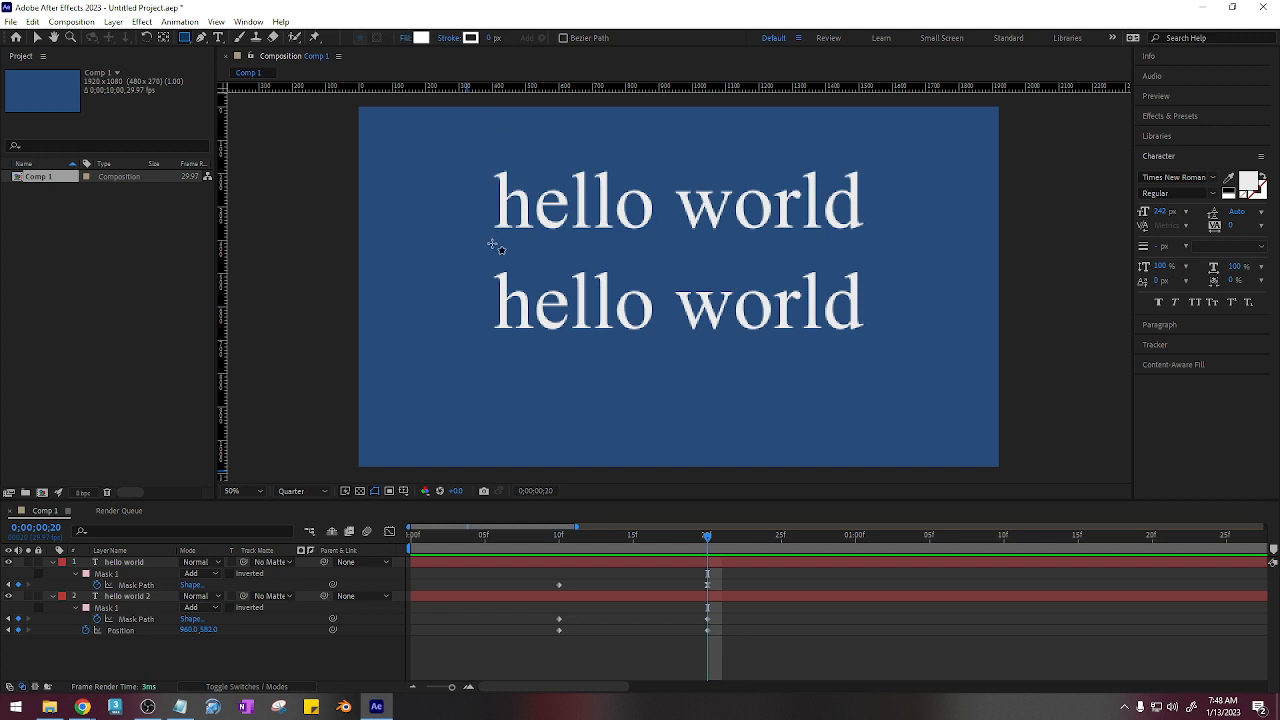
pyautogui.moveTo(491, 244); pyautogui.dragTo(863, 256)
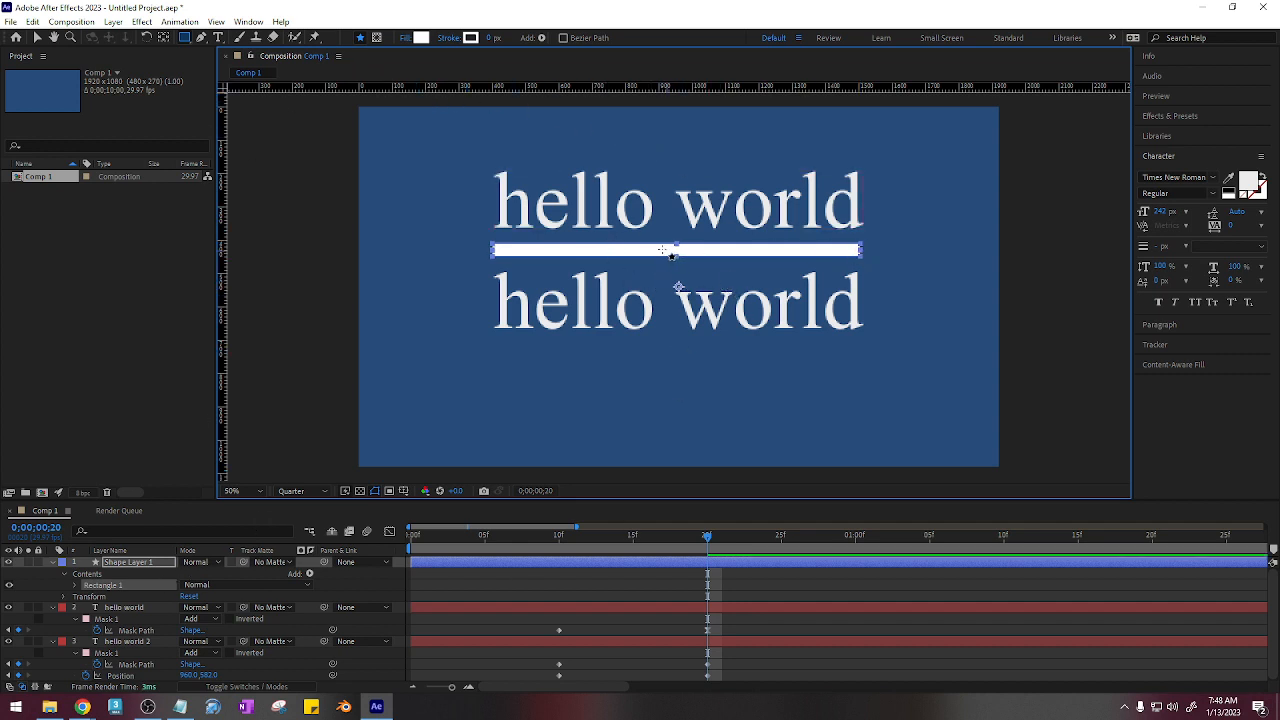
# Step: Nudge the white bar slightly down between the two text lines
pyautogui.press('Down')
pyautogui.press('Down')
pyautogui.press('Down')
pyautogui.press('Down')
pyautogui.press('Down')
pyautogui.press('Down')
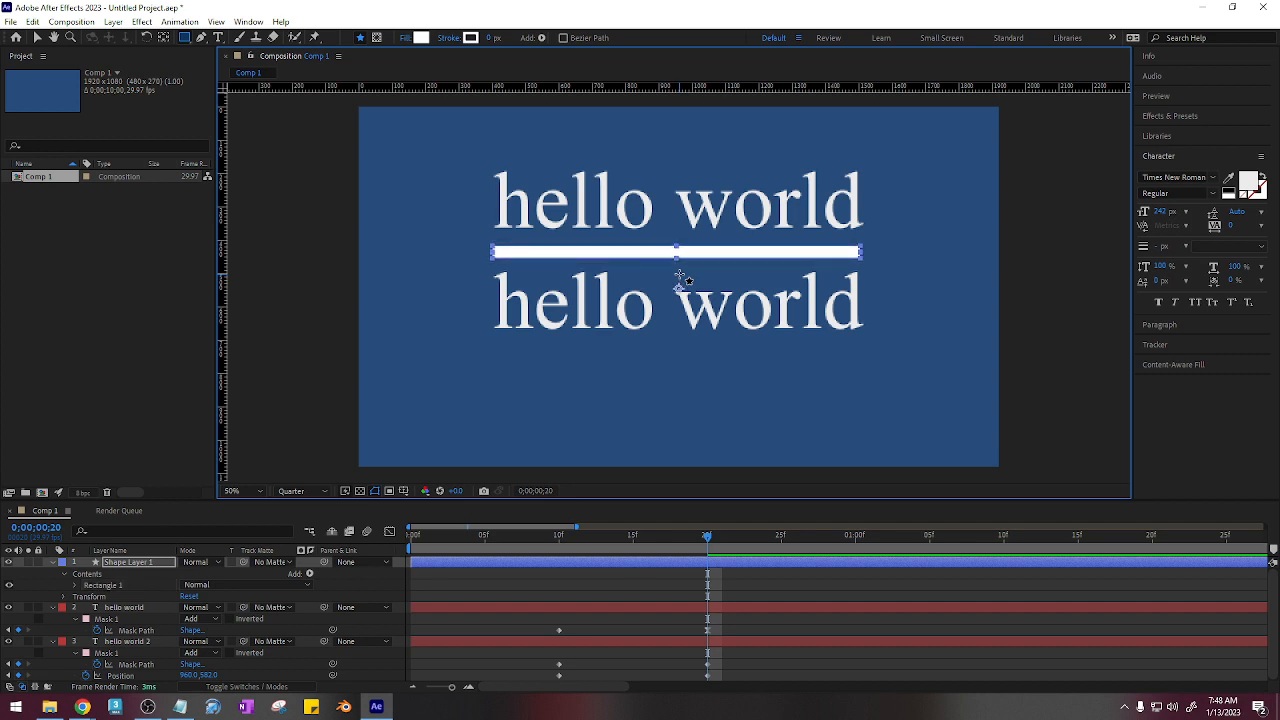
# Step: Centre the white bar's anchor point and place the bar horizontally centred in the composition, midway between the two text lines
pyautogui.hotkey('ctrl', 'alt', 'Home')
pyautogui.hotkey('ctrl', 'Home')
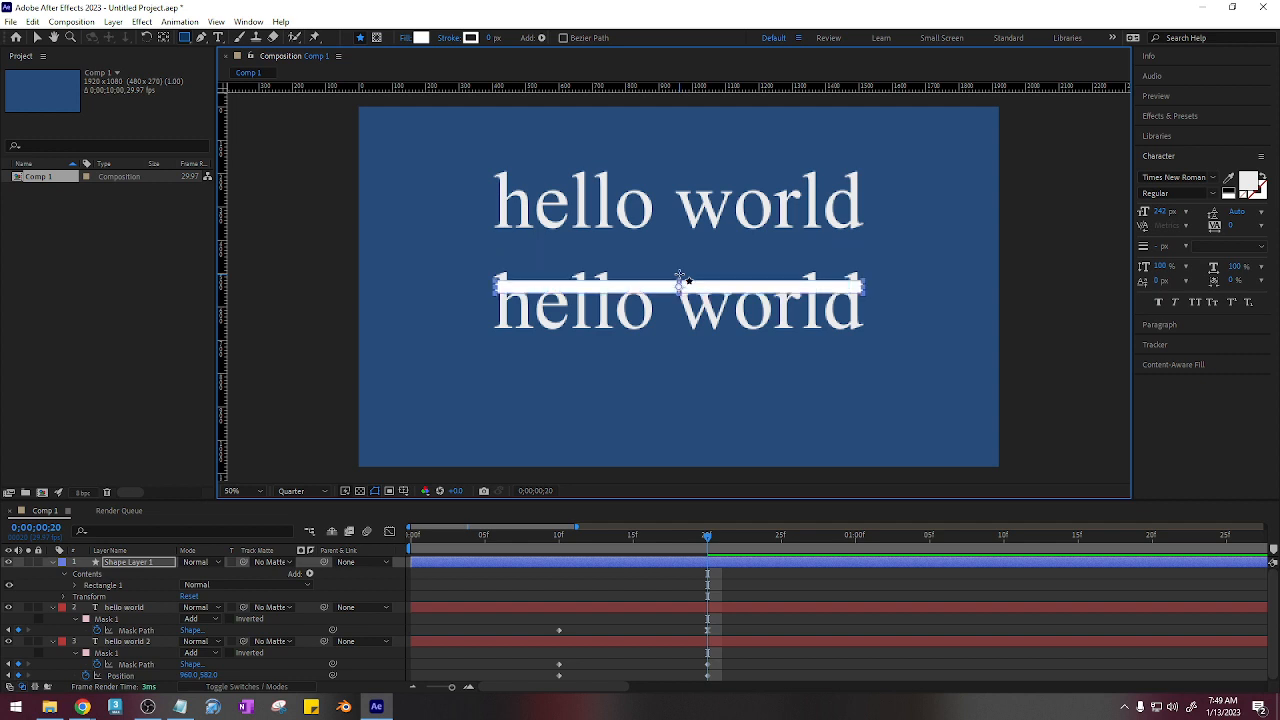
pyautogui.hotkey('shift', 'Up')
pyautogui.hotkey('shift', 'Up')
pyautogui.hotkey('shift', 'Up')
pyautogui.hotkey('shift', 'Up')
pyautogui.hotkey('shift', 'Up')
pyautogui.hotkey('shift', 'Up')
pyautogui.hotkey('shift', 'Up')
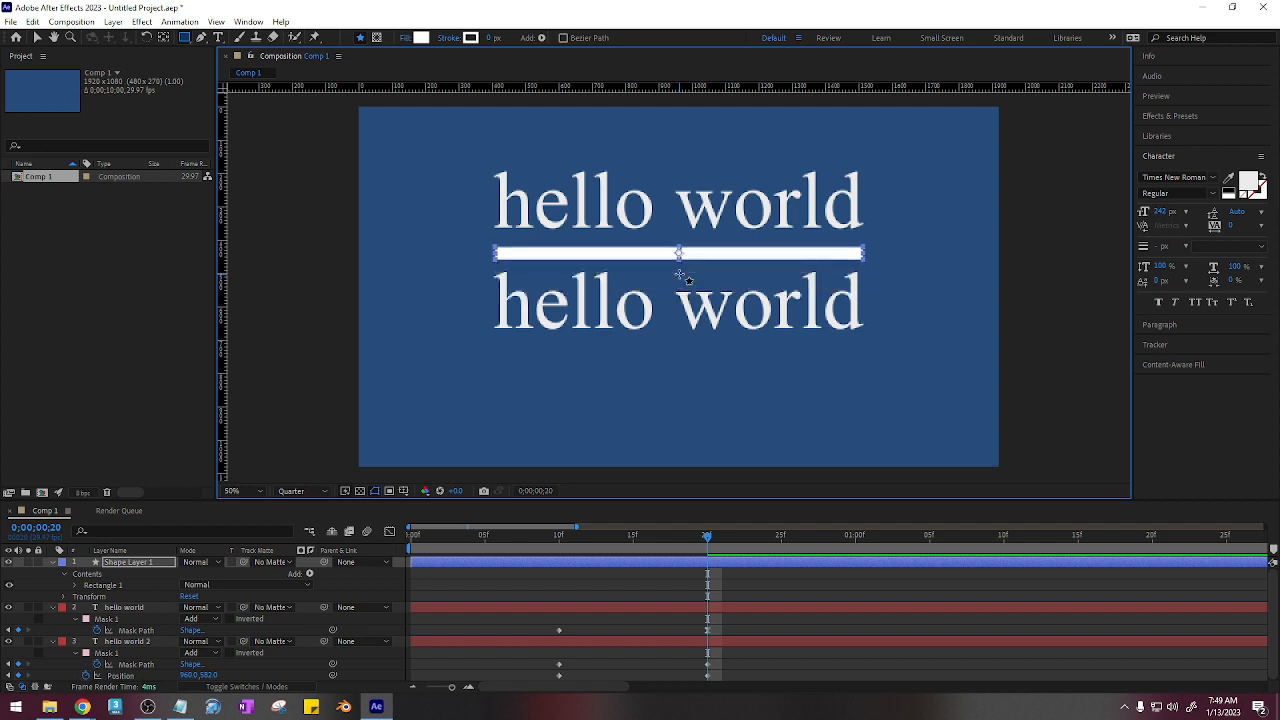
pyautogui.press('Up')
pyautogui.press('Up')
pyautogui.press('Up')
pyautogui.press('Up')
pyautogui.press('Up')
pyautogui.press('Up')
pyautogui.press('Up')
pyautogui.press('Up')
pyautogui.press('Up')
pyautogui.press('Up')
pyautogui.press('Up')
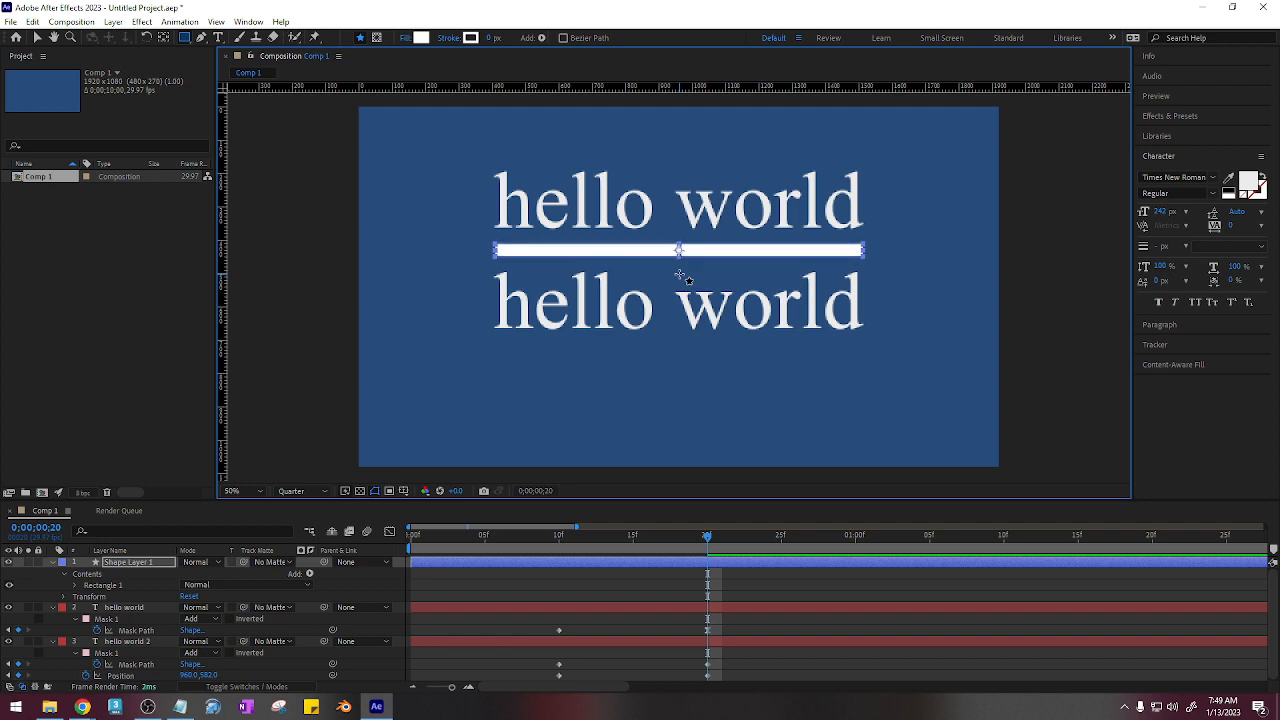
# Step: Switch to the Selection tool and show only the keyframed properties of all layers in the timeline
pyautogui.click(37, 40)
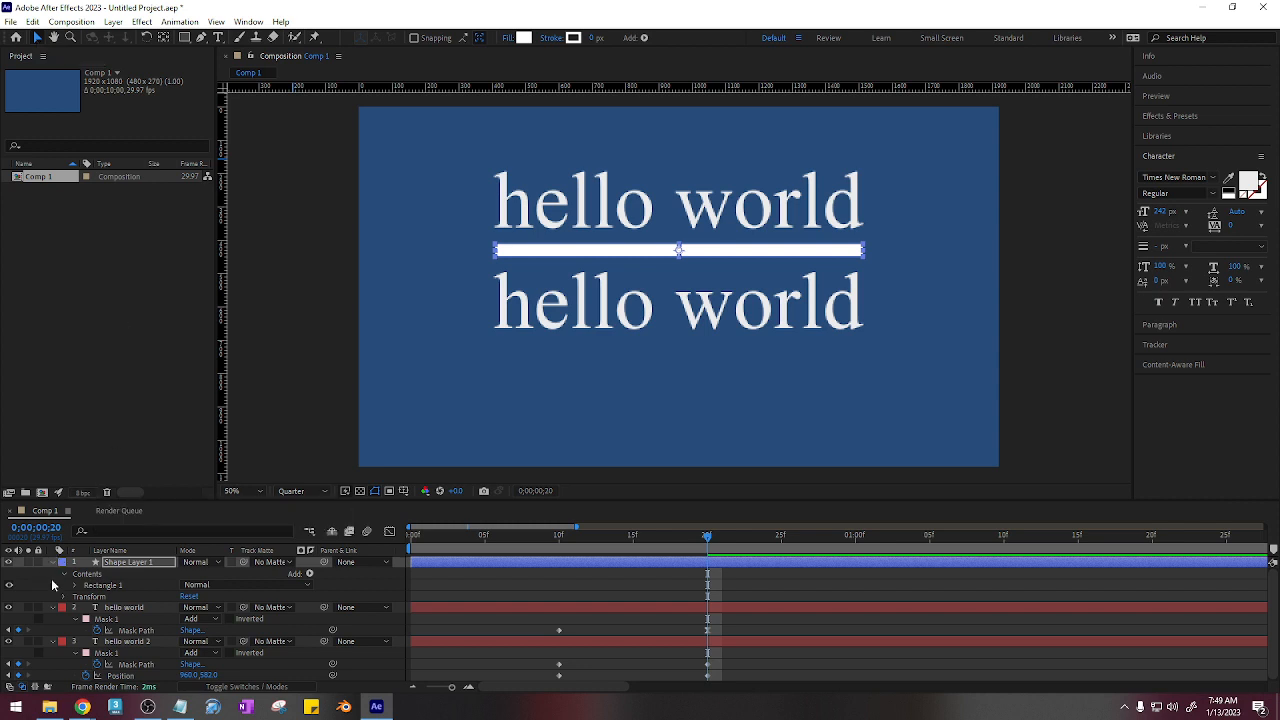
pyautogui.hotkey('ctrl', 'a')
pyautogui.press('u')
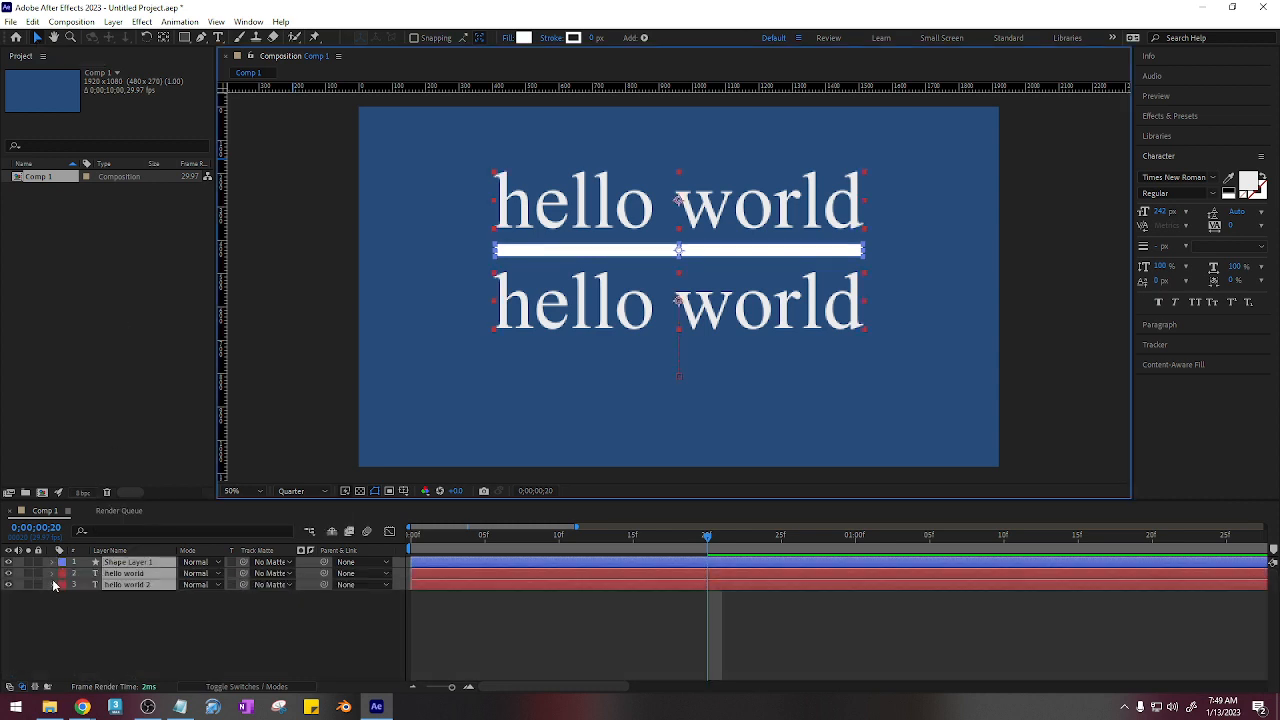
pyautogui.click(98, 635)
pyautogui.click(631, 250)
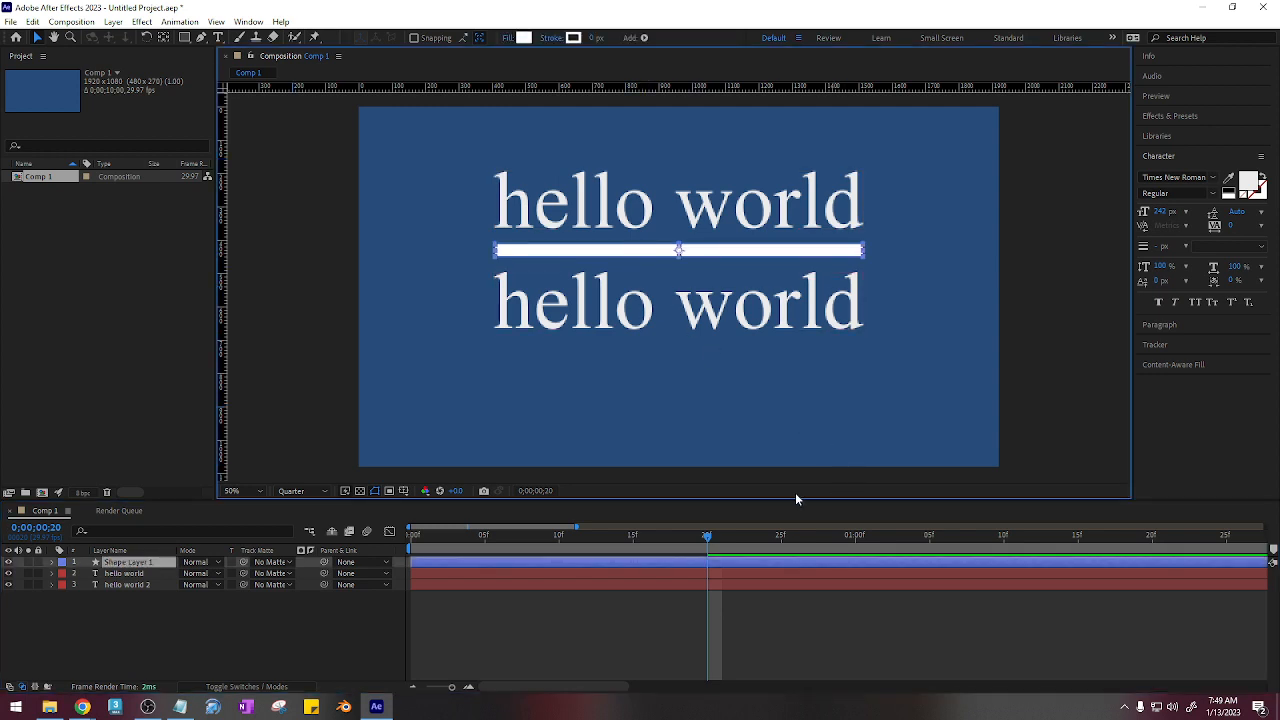
pyautogui.hotkey('ctrl', 'a')
pyautogui.press('u')
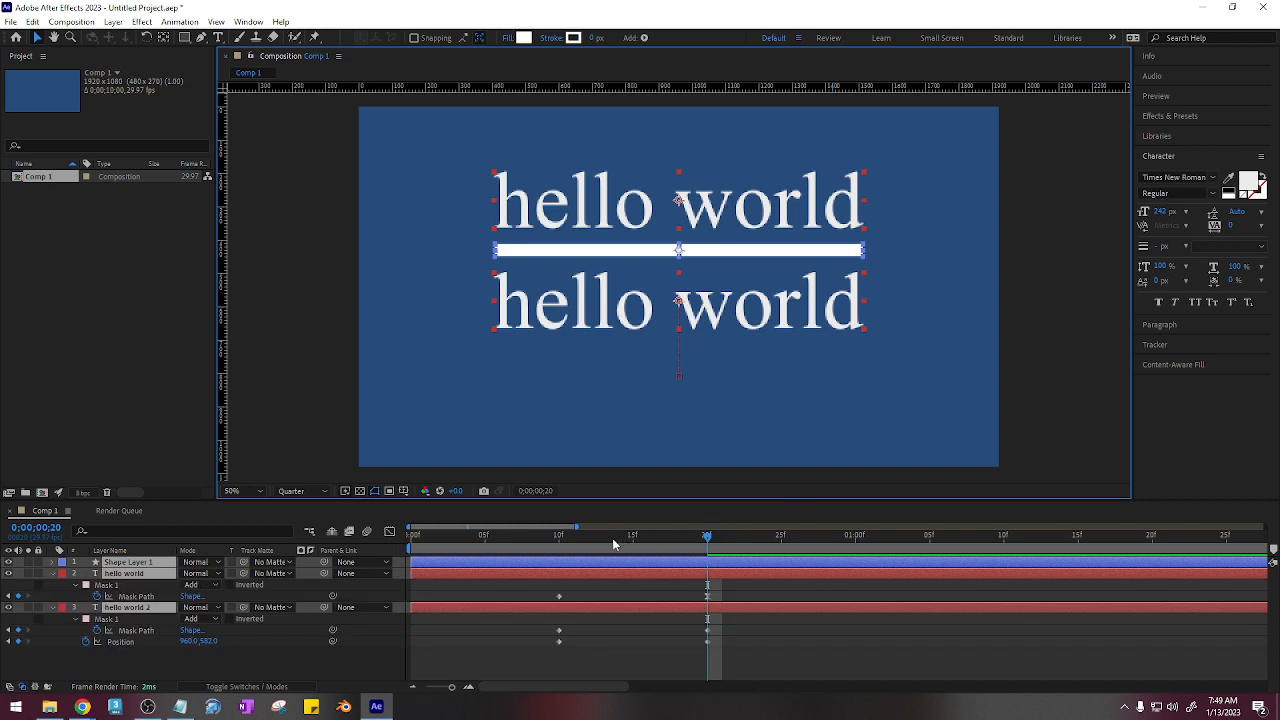
# Step: At 0;00;00;10, rename Shape Layer 1 as "line" and show its Scale property
pyautogui.moveTo(612, 538); pyautogui.dragTo(562, 540)
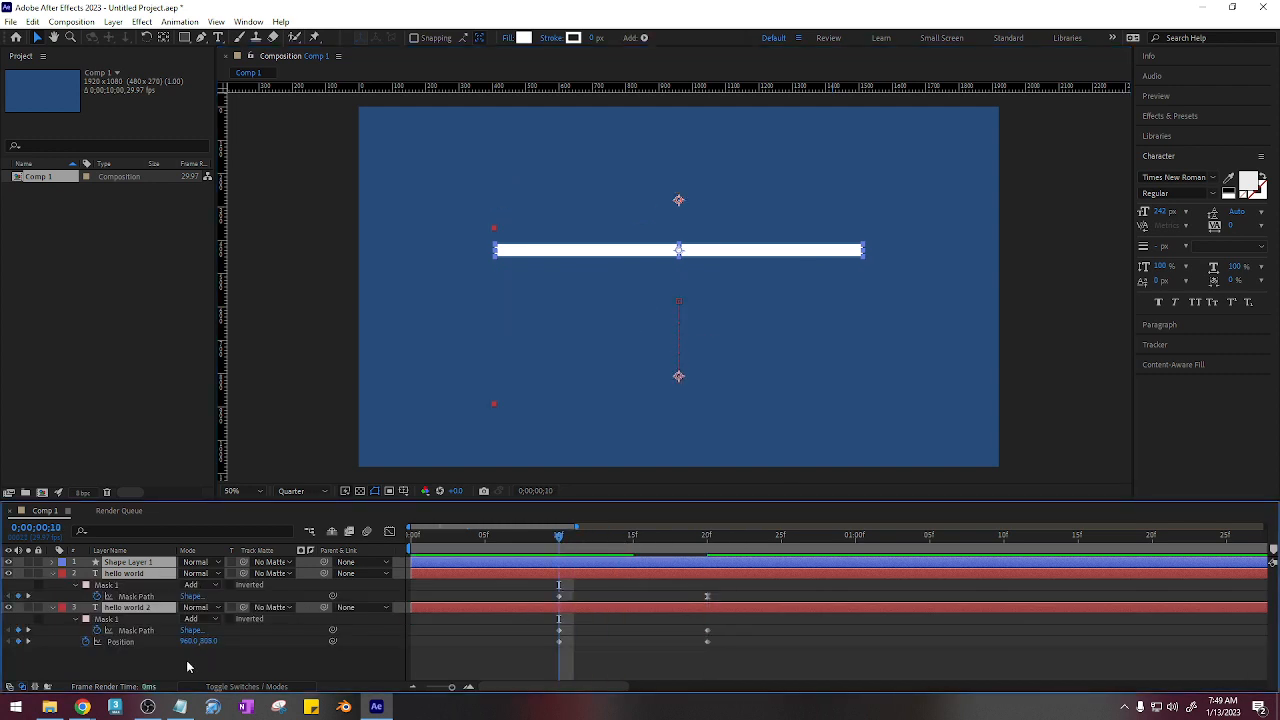
pyautogui.click(138, 565)
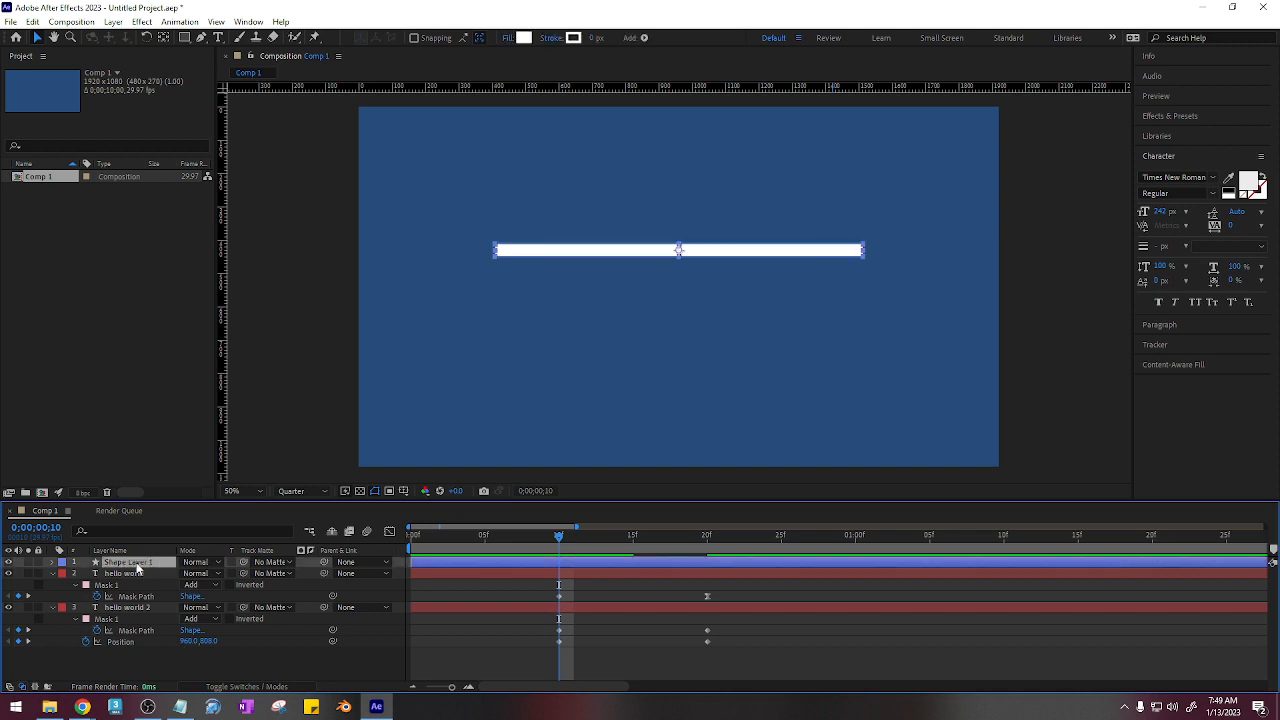
pyautogui.click(135, 563)
pyautogui.write('line')
pyautogui.press('Return')
pyautogui.press('s')
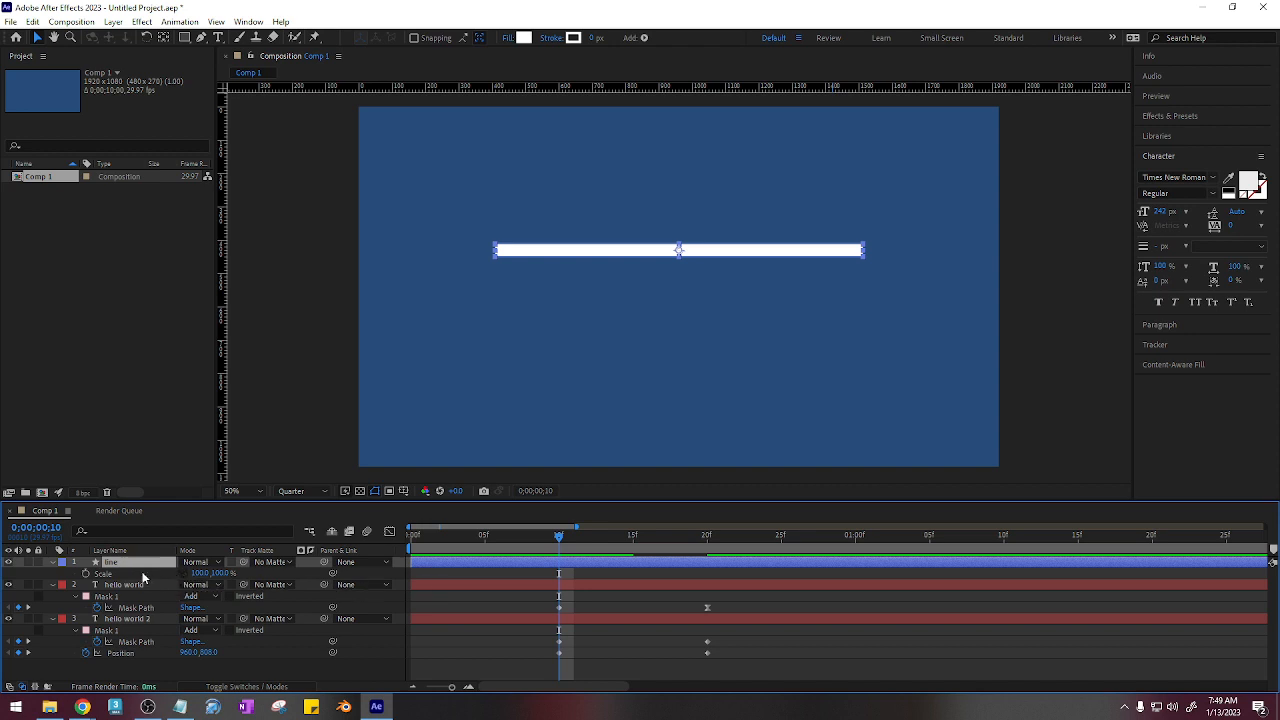
# Step: Keyframe the line's Scale from 0% width at 0;00;00;10 to 100% at 0;00;00;20, with the proportions unlinked
pyautogui.click(86, 574)
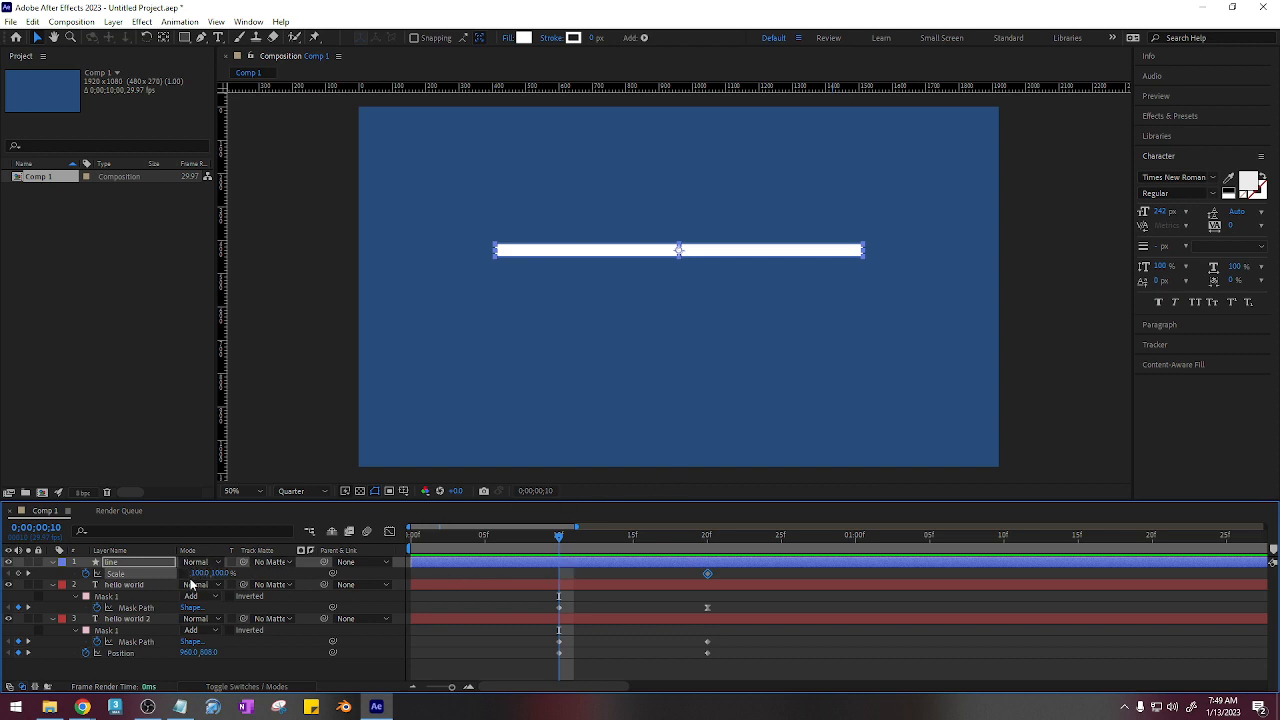
pyautogui.click(221, 573)
pyautogui.moveTo(203, 577)
pyautogui.mouseDown()
pyautogui.moveTo(185, 576)
pyautogui.moveTo(205, 575)
pyautogui.mouseUp()
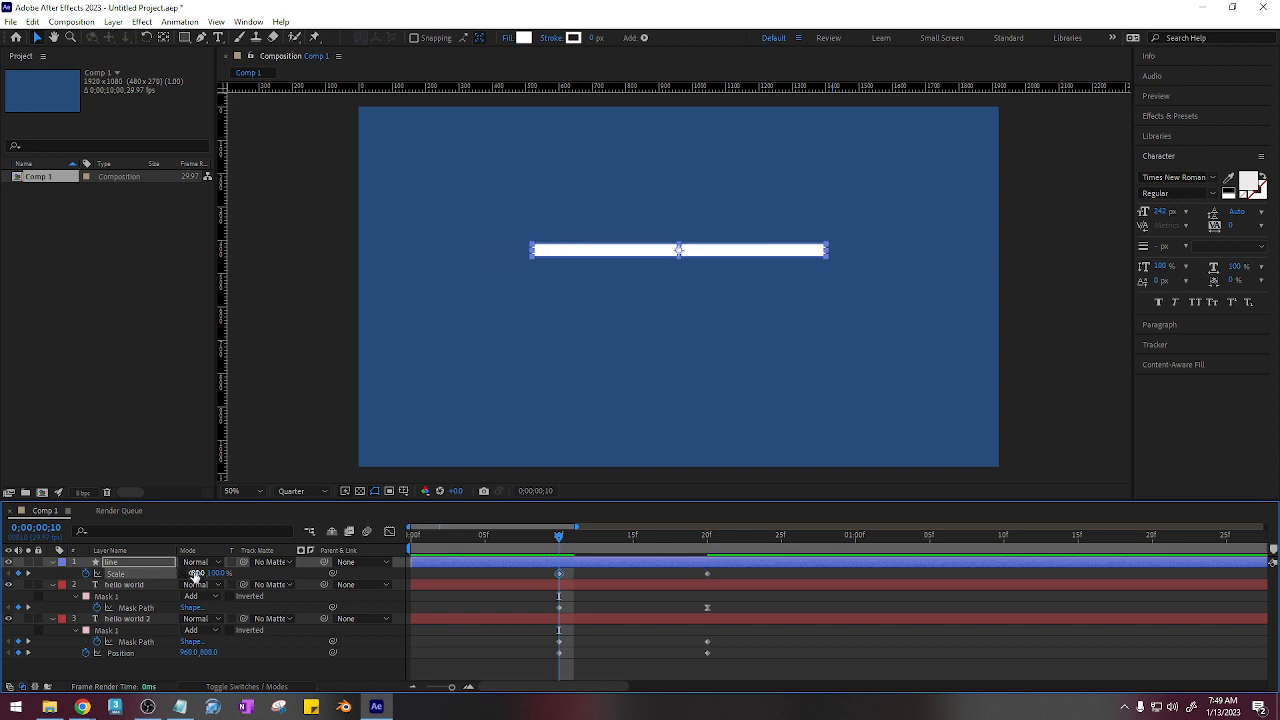
pyautogui.write('0')
pyautogui.press('Return')
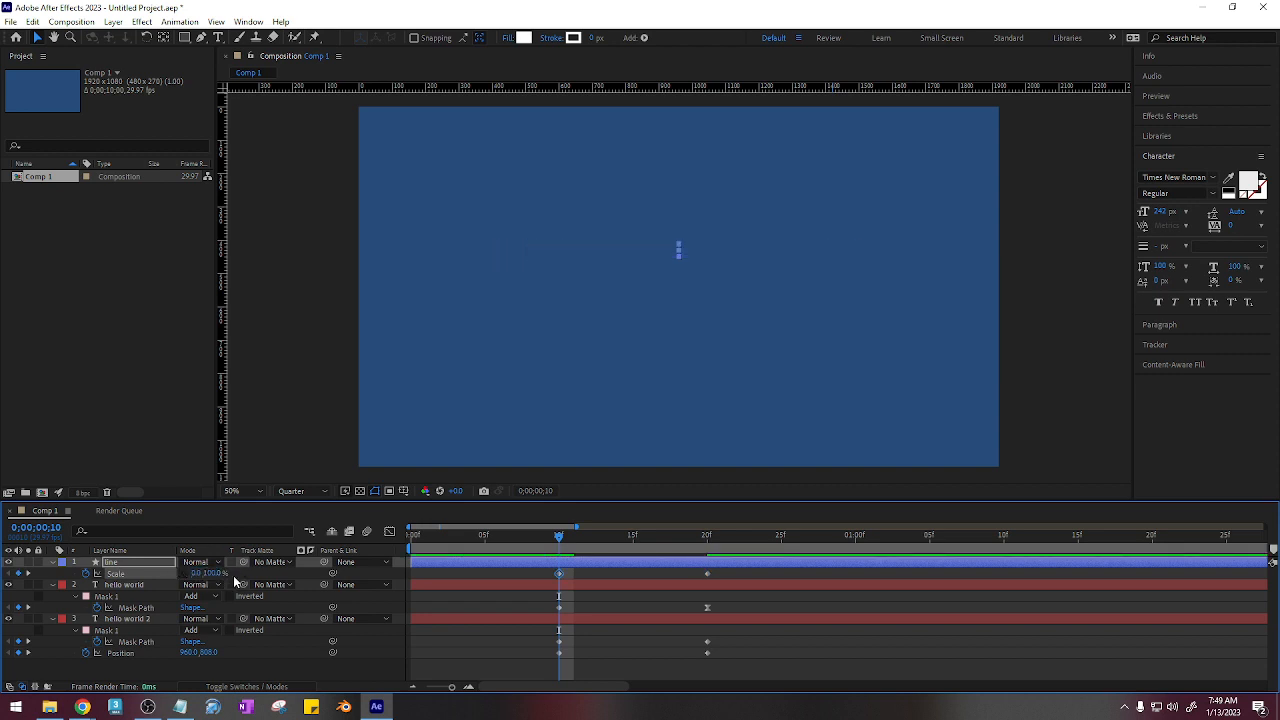
# Step: Apply Easy Ease to the line's Scale keyframe at 0;00;00;20 and preview the animation from the start
pyautogui.click(706, 578)
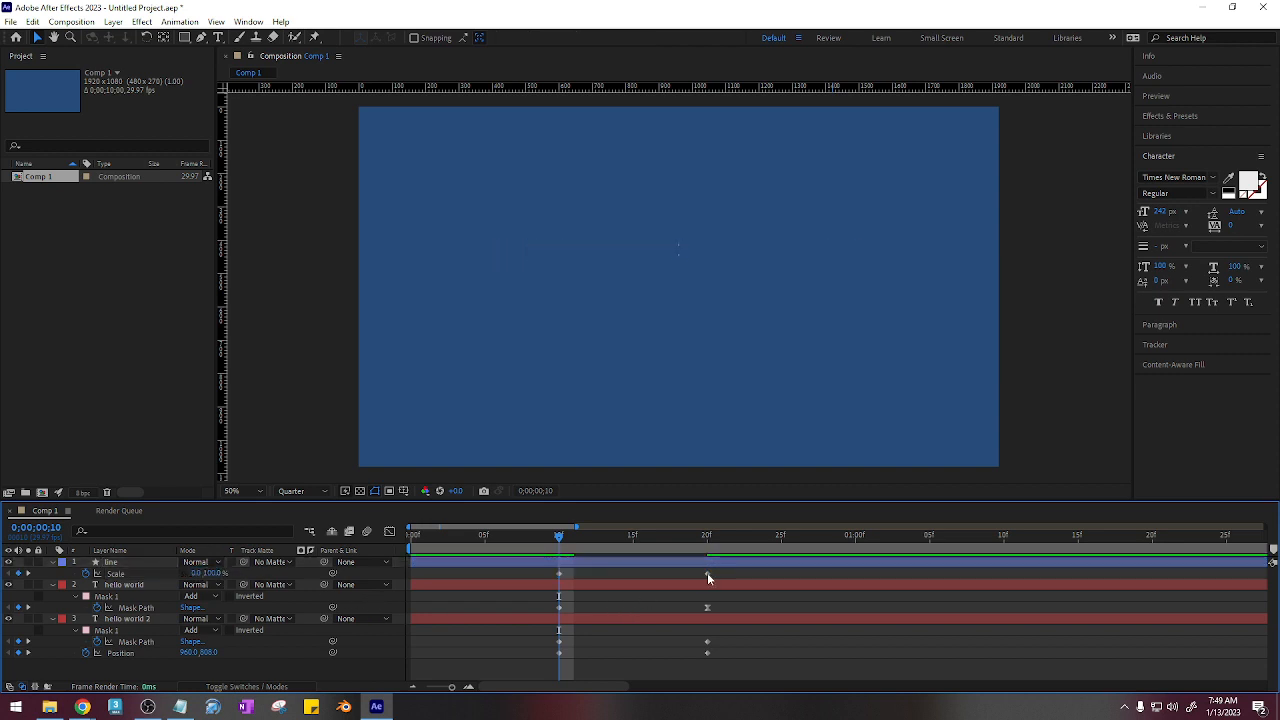
pyautogui.click(707, 574)
pyautogui.moveTo(558, 535); pyautogui.dragTo(410, 535)
pyautogui.press('space')
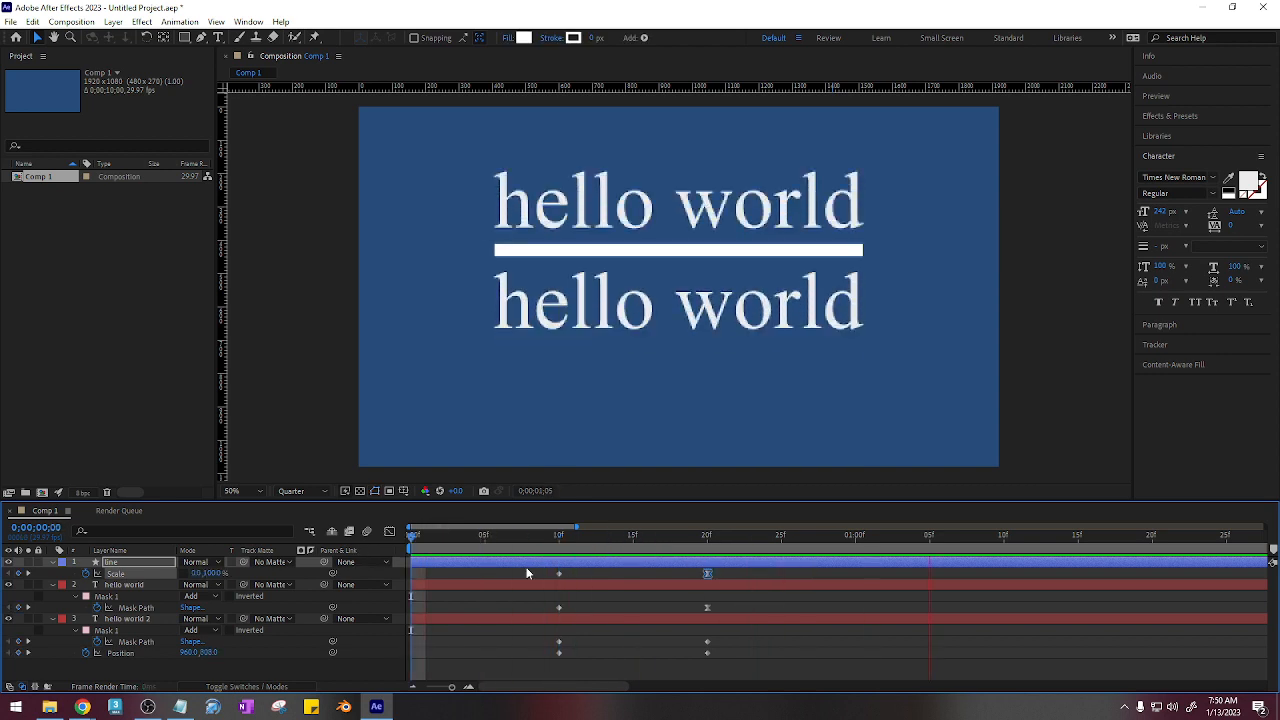
# Step: At 0;00;00;18, stretch the line's horizontal Scale to about 140% as an overshoot and preview the animation
pyautogui.click(560, 536)
pyautogui.moveTo(560, 537); pyautogui.dragTo(663, 537)
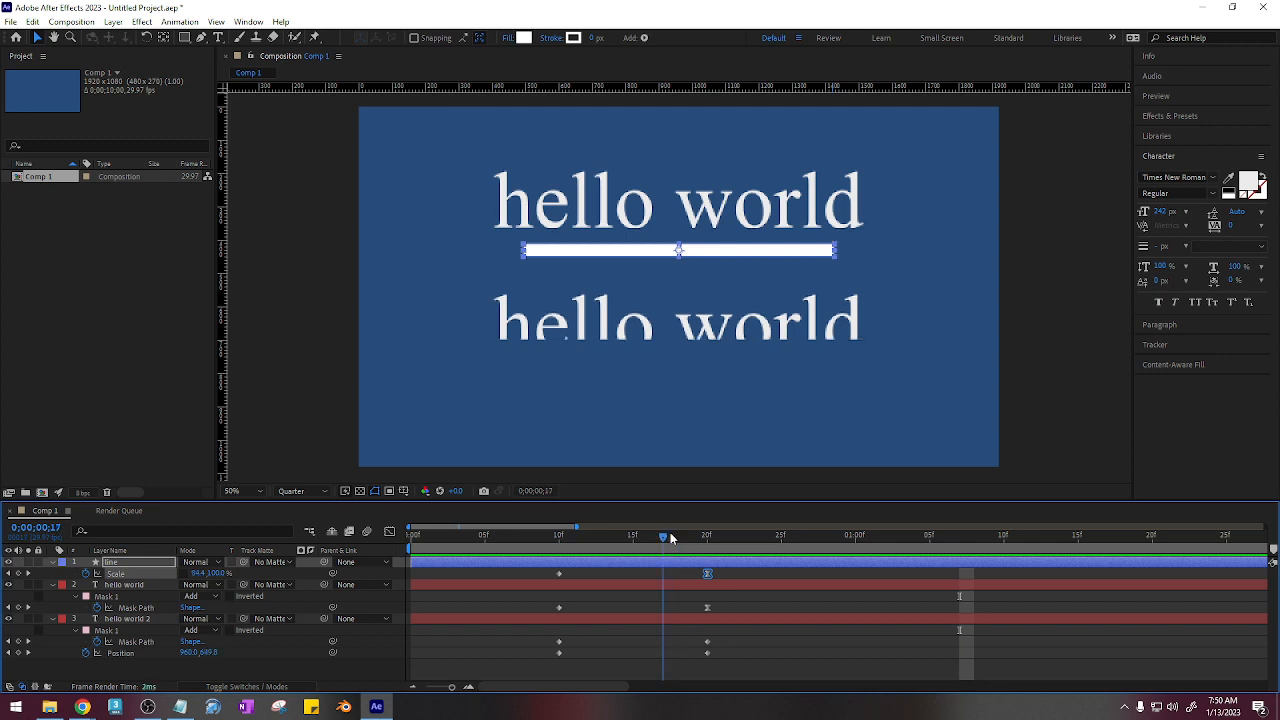
pyautogui.click(677, 536)
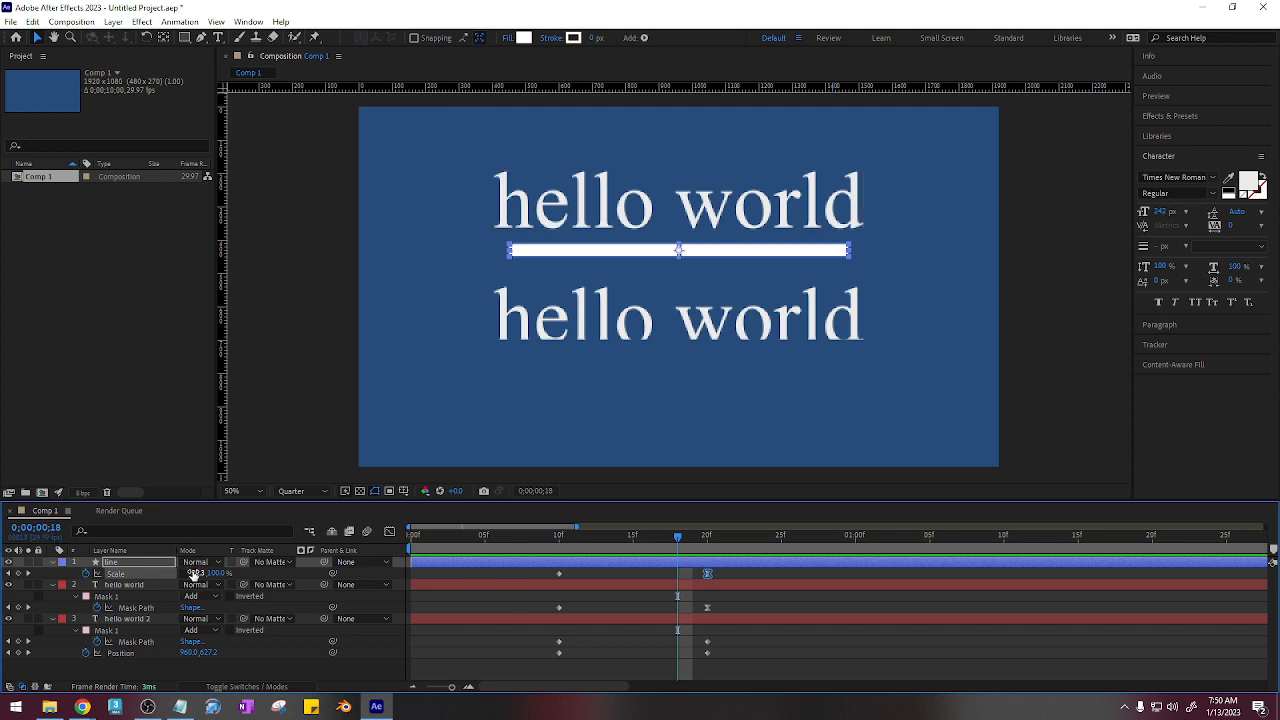
pyautogui.moveTo(193, 576); pyautogui.dragTo(222, 568)
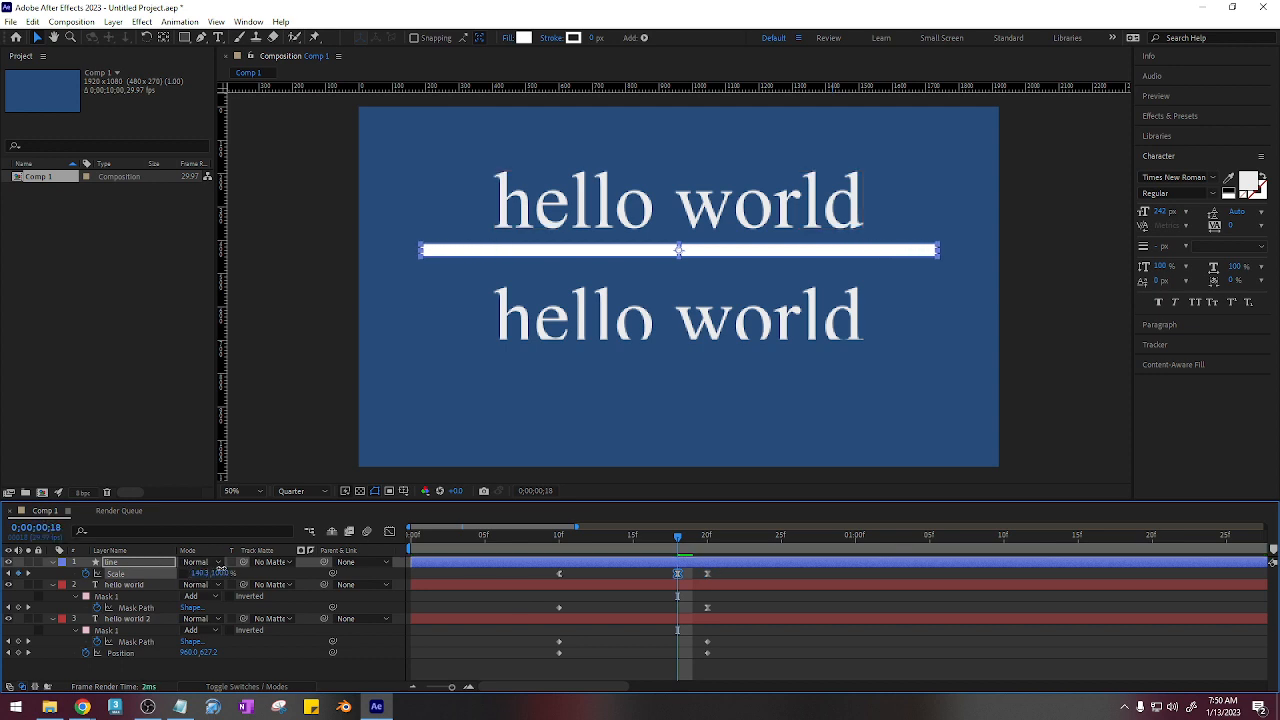
pyautogui.moveTo(684, 546); pyautogui.dragTo(565, 547)
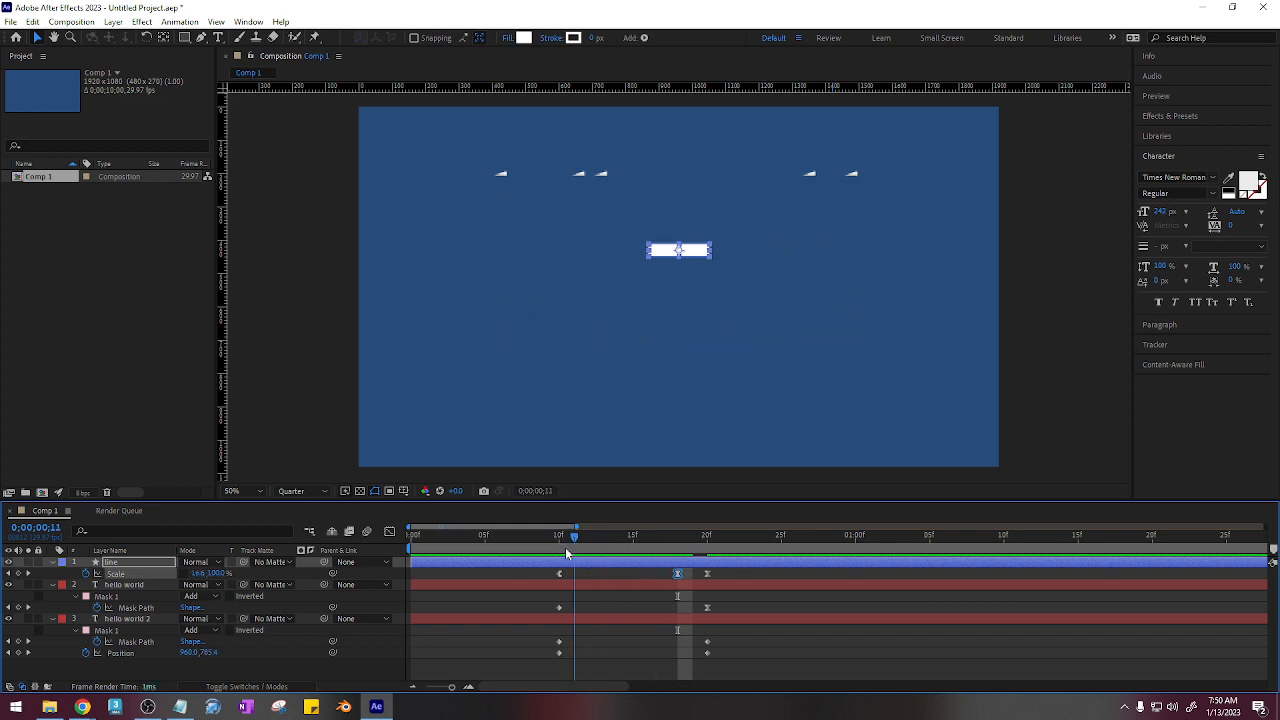
pyautogui.press('space')
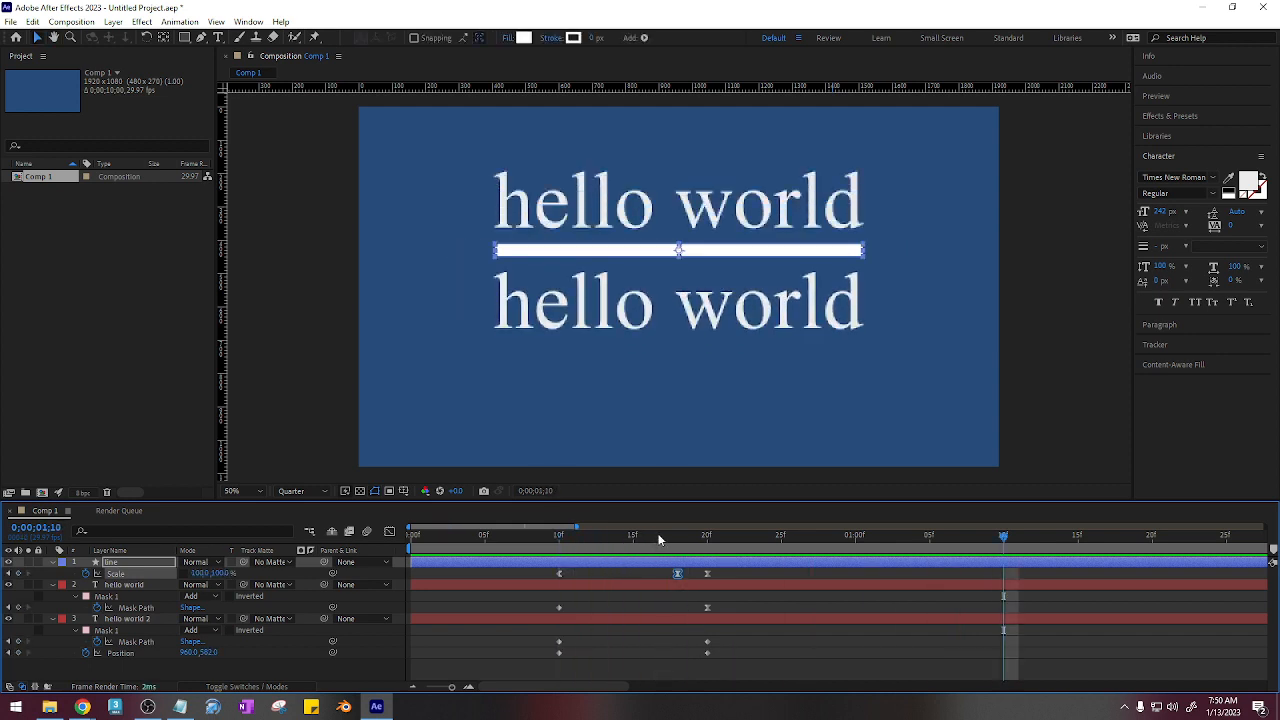
pyautogui.press('space')
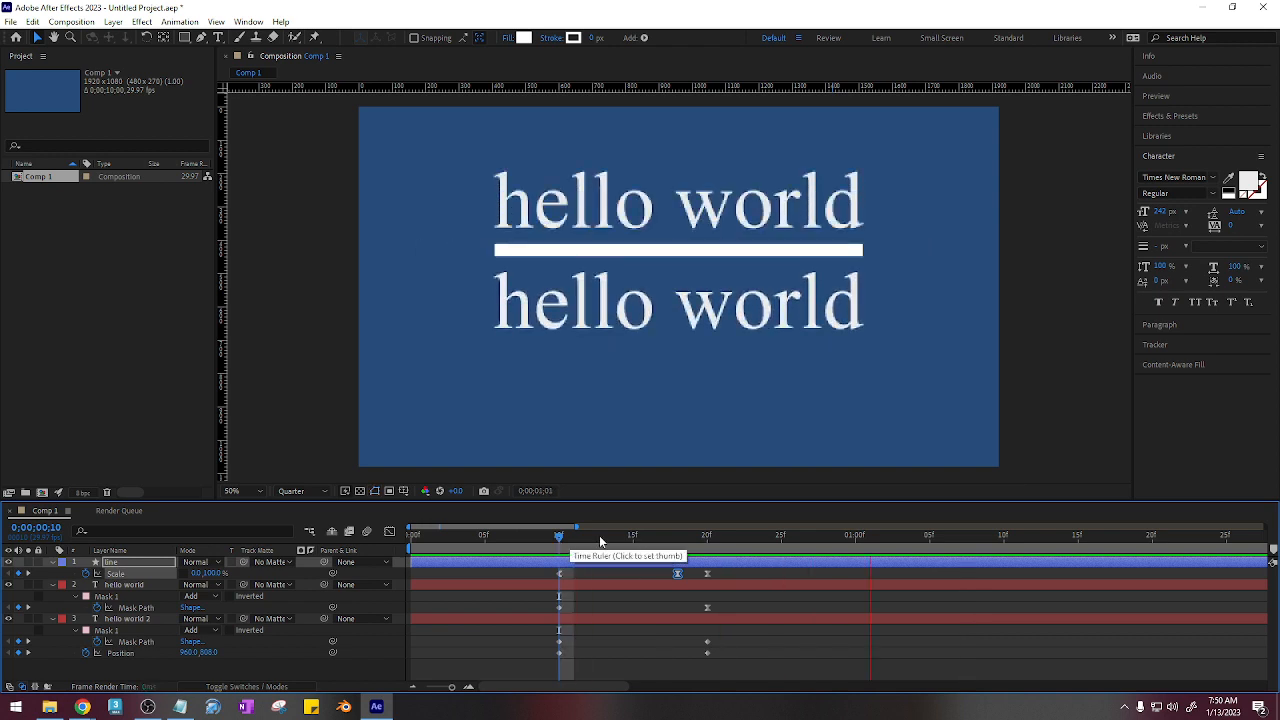
# Step: Try moving the line's overshoot Scale keyframe to 0;00;00;19 and preview the timing
pyautogui.click(633, 535)
pyautogui.moveTo(682, 572); pyautogui.dragTo(688, 572)
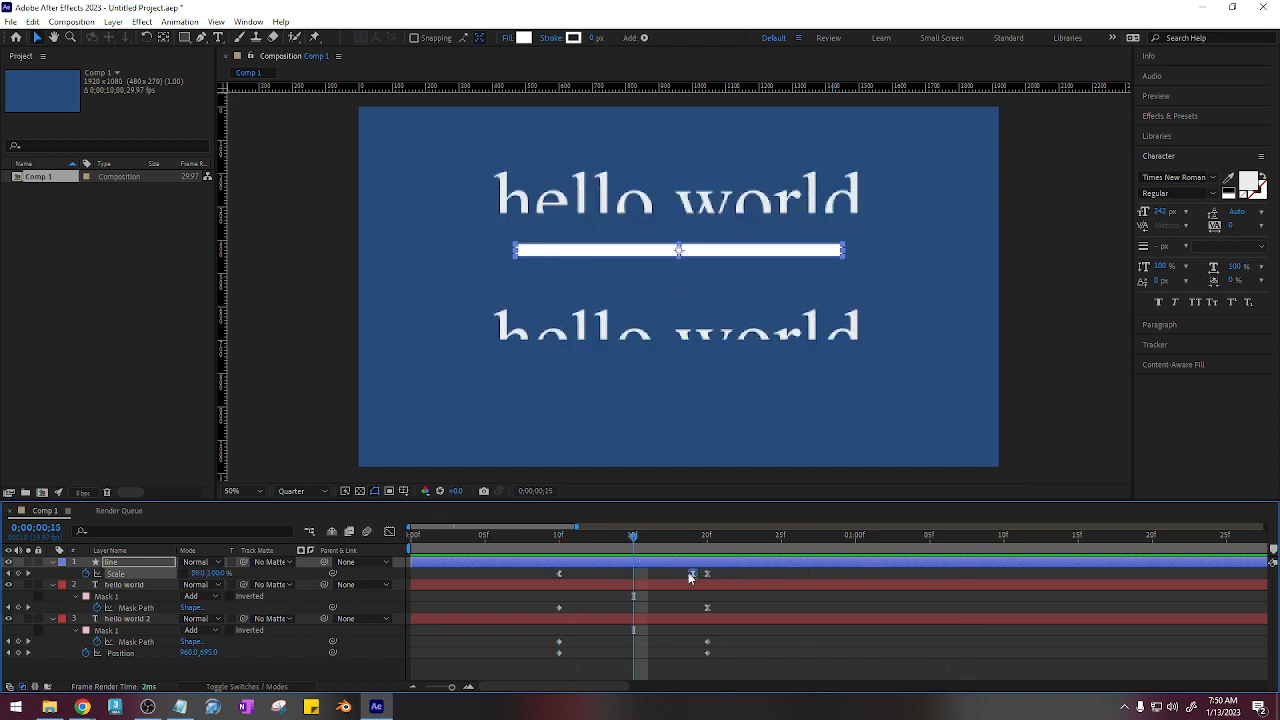
pyautogui.click(525, 536)
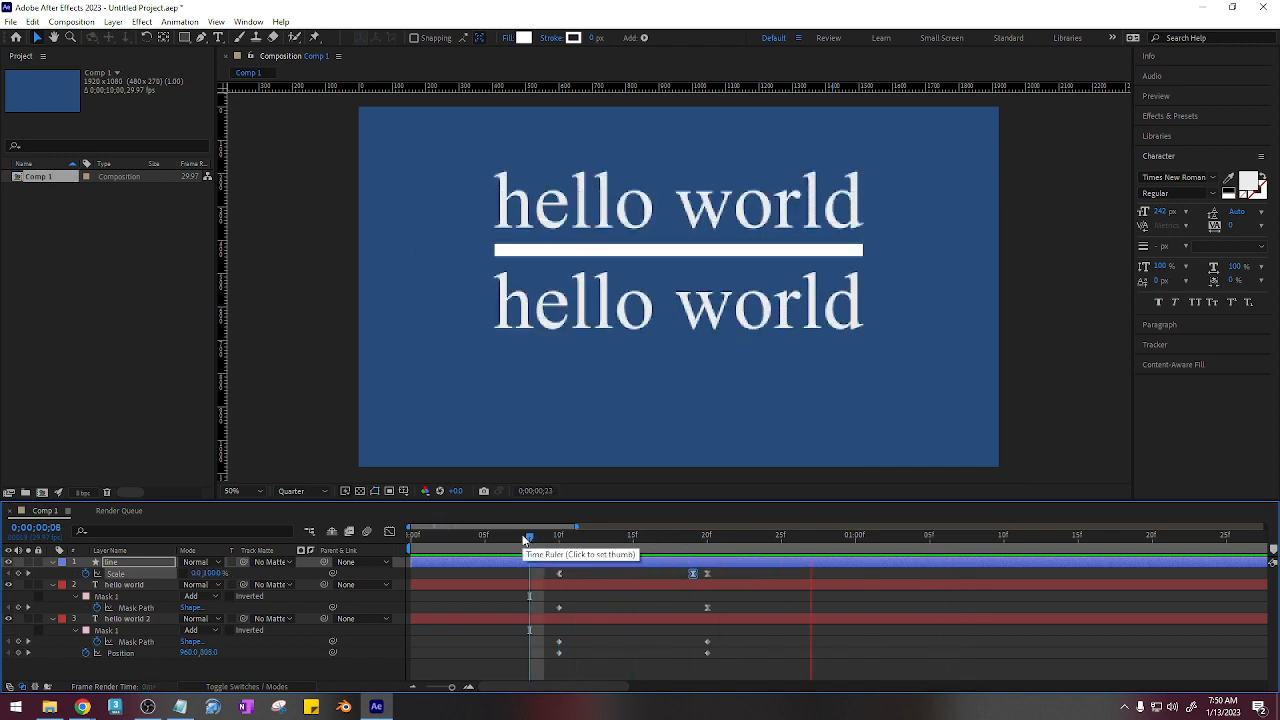
pyautogui.click(944, 535)
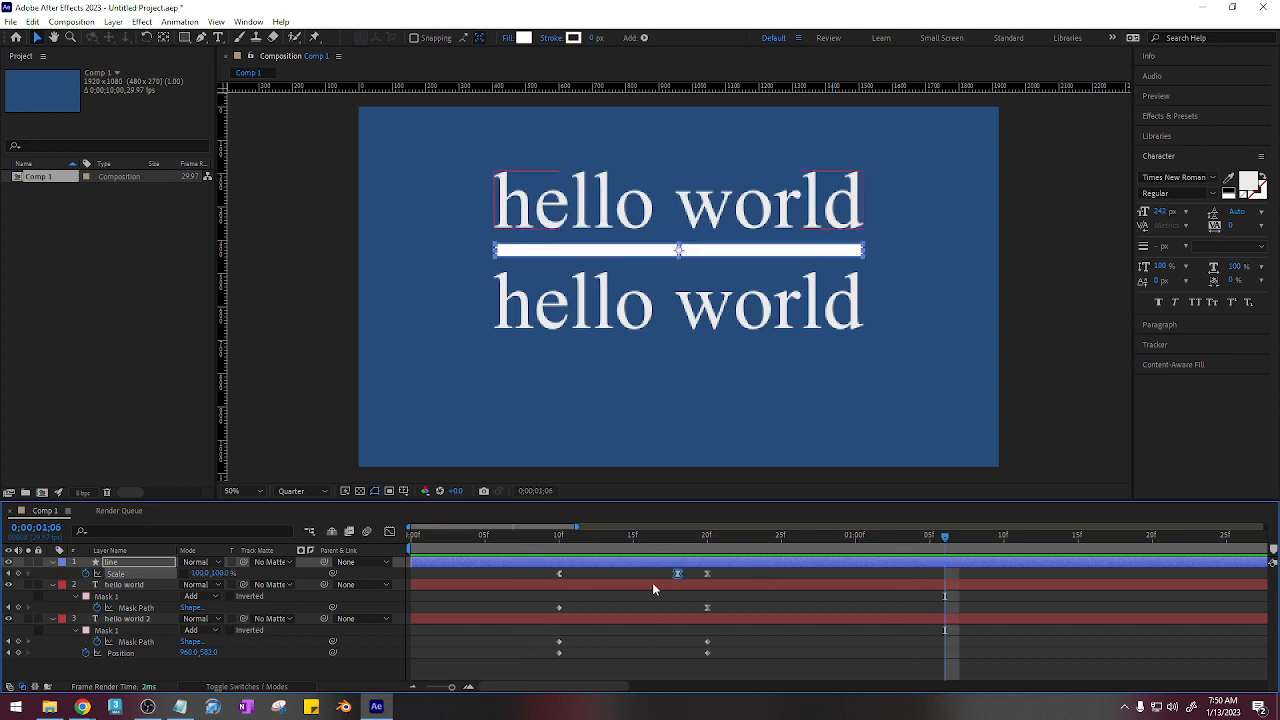
# Step: Move the line's first Scale keyframe to 0;00;00;13 and preview the animation
pyautogui.moveTo(601, 536); pyautogui.dragTo(633, 531)
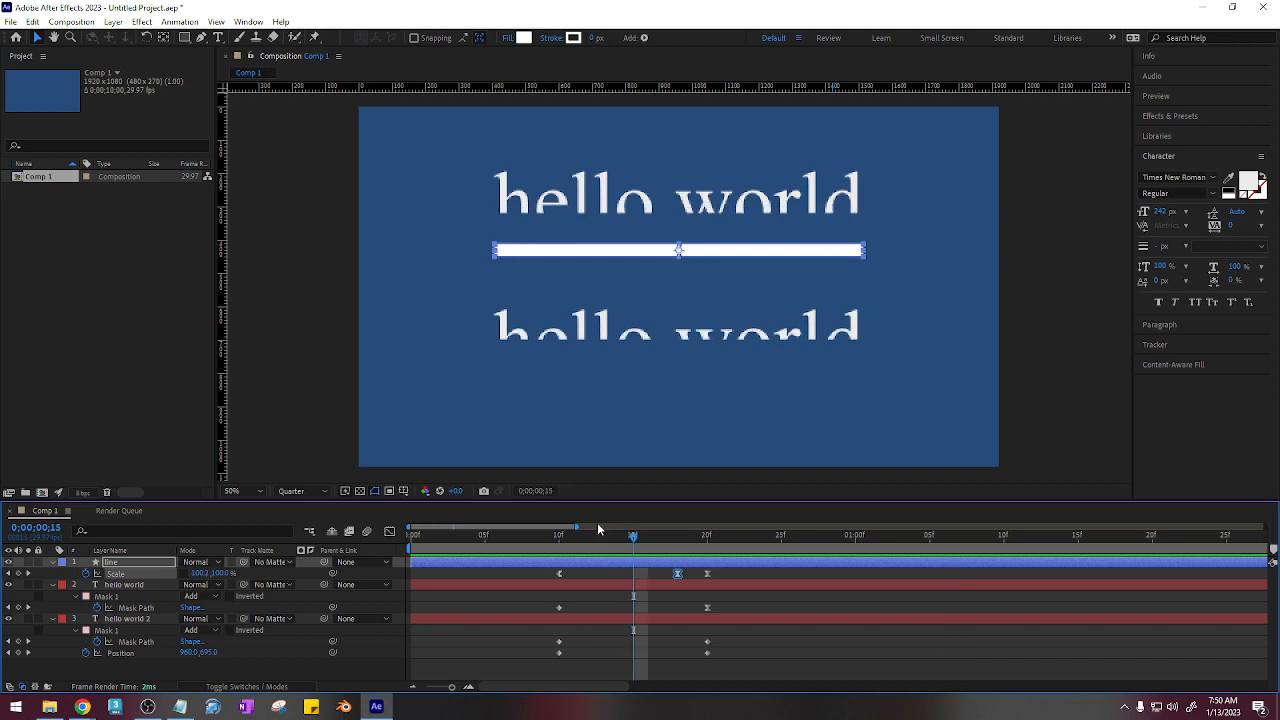
pyautogui.moveTo(558, 579); pyautogui.dragTo(470, 537)
pyautogui.click(604, 536)
pyautogui.press('space')
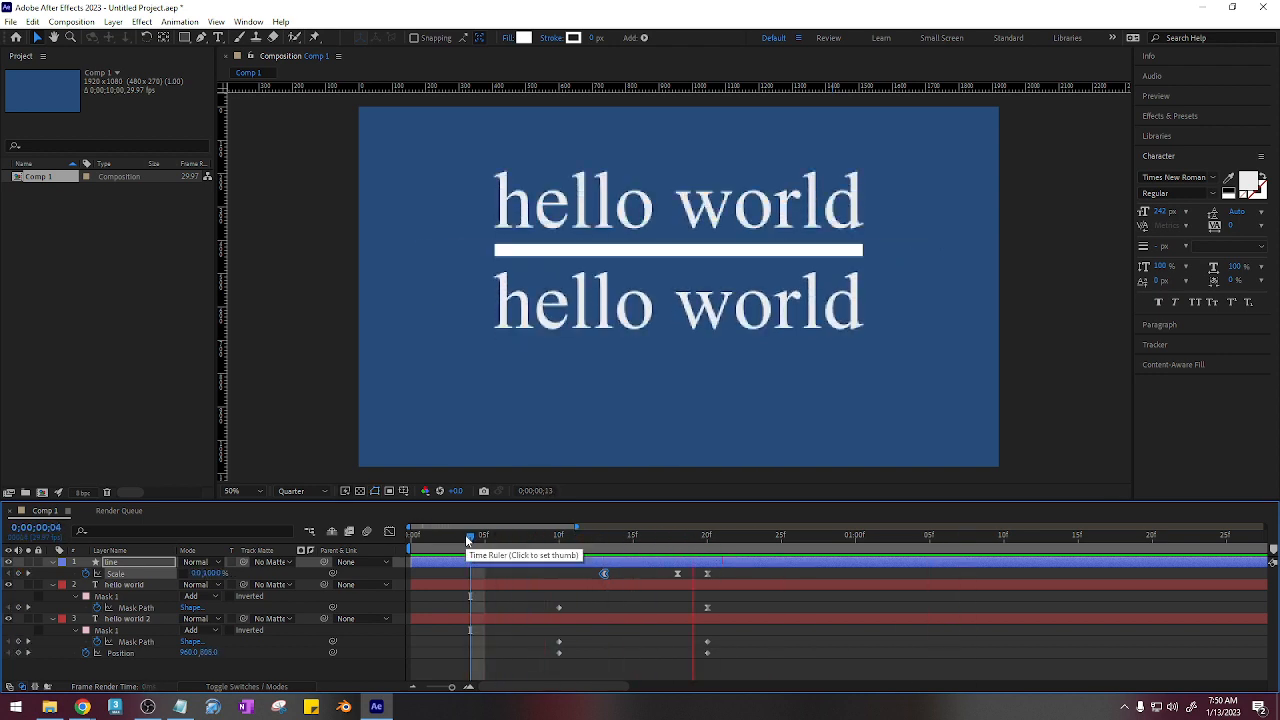
# Step: Collapse the properties of the line and both text layers and deselect everything
pyautogui.moveTo(576, 534); pyautogui.dragTo(134, 533)
pyautogui.click(53, 564)
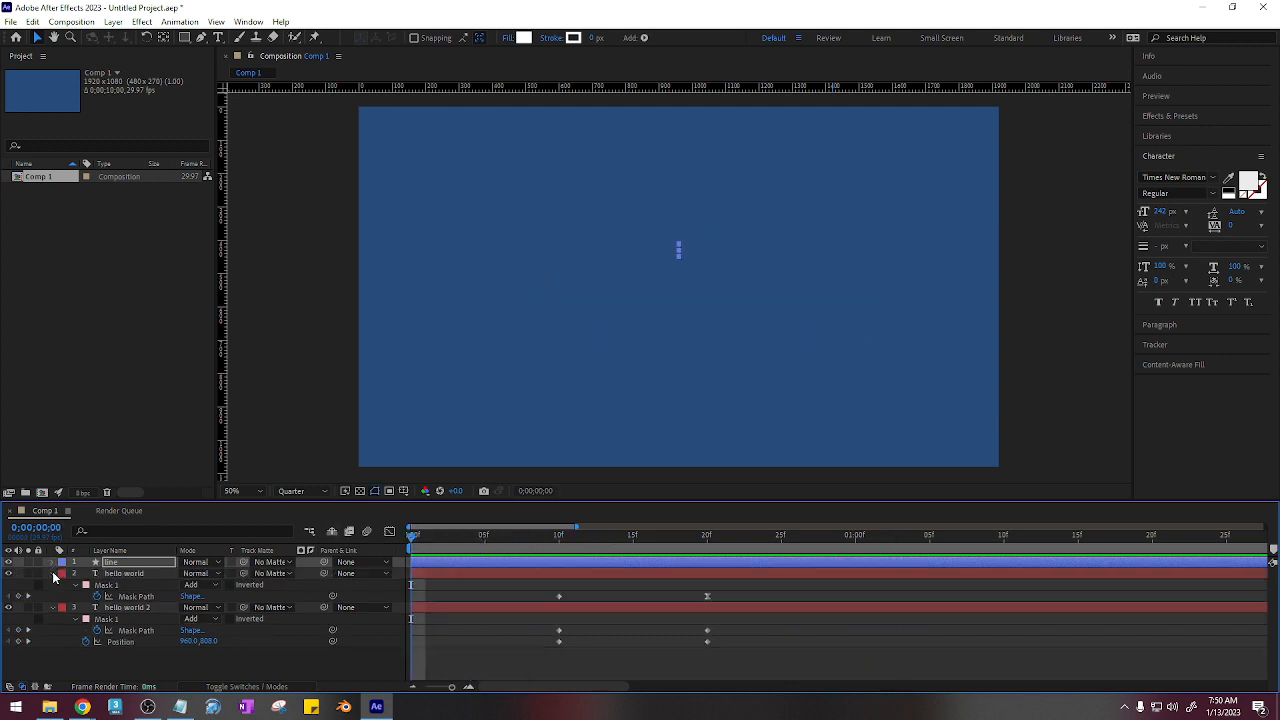
pyautogui.click(53, 574)
pyautogui.moveTo(578, 535)
pyautogui.mouseDown()
pyautogui.moveTo(559, 535)
pyautogui.moveTo(677, 537)
pyautogui.moveTo(574, 537)
pyautogui.mouseUp()
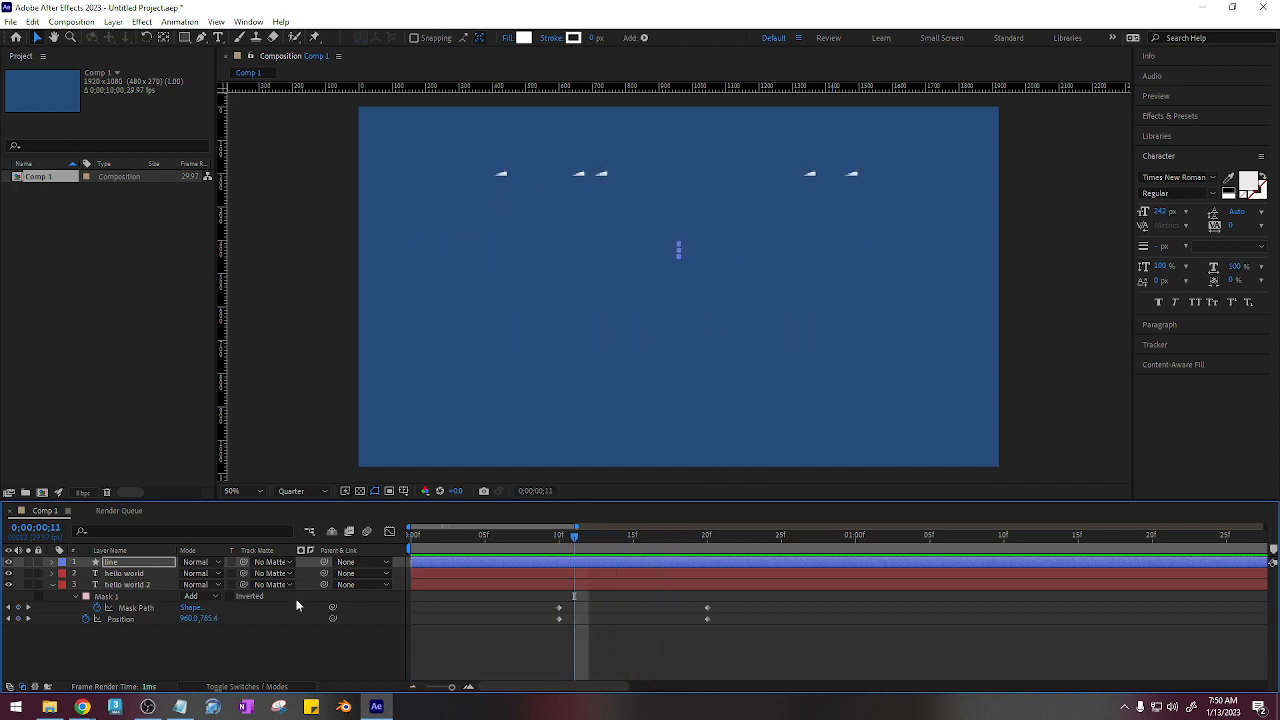
pyautogui.click(53, 584)
pyautogui.click(148, 626)
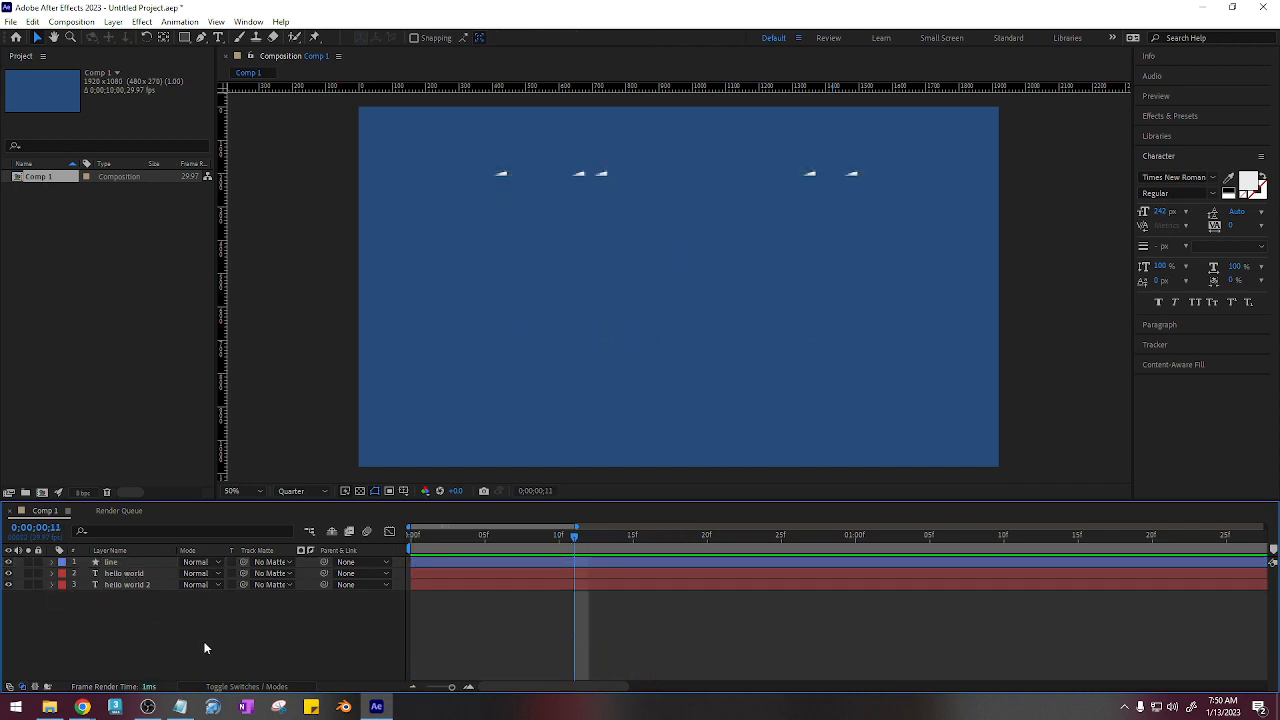
# Step: Draw a white circle on a new shape layer, centre it in the composition, and go to 0;00;00;20
pyautogui.moveTo(186, 37); pyautogui.dragTo(236, 66)
pyautogui.moveTo(716, 300); pyautogui.dragTo(609, 376)
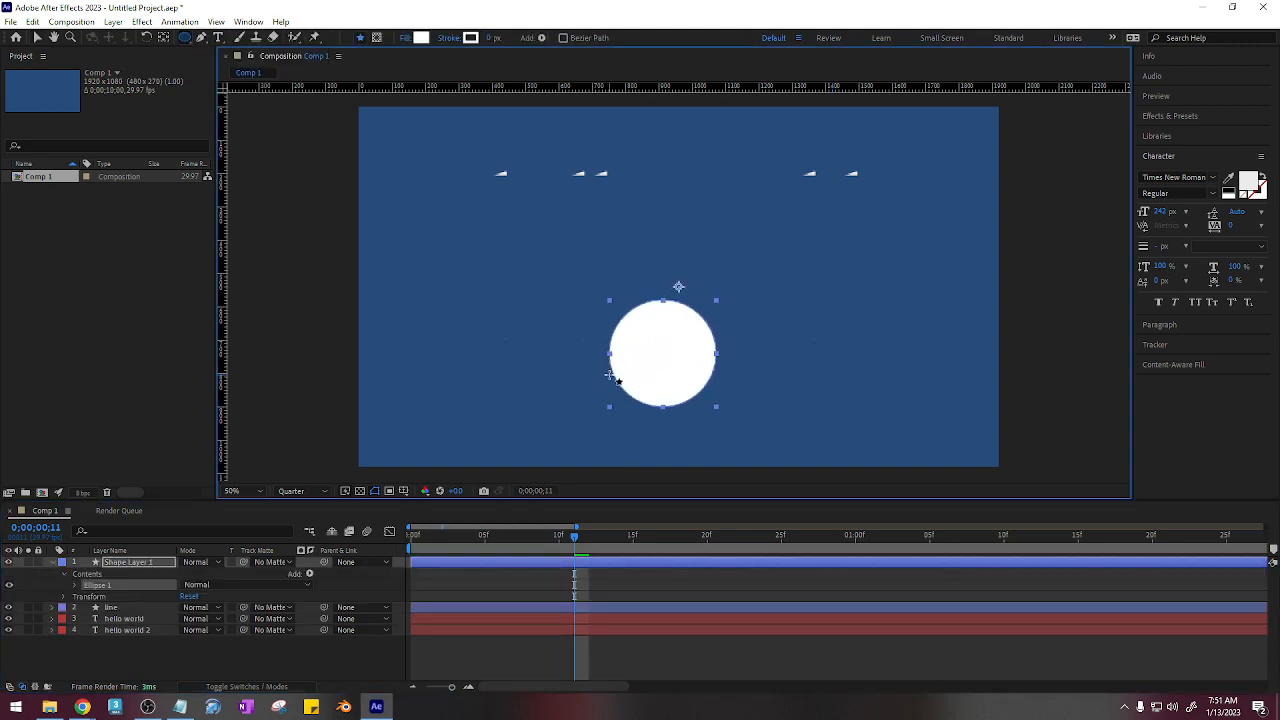
pyautogui.hotkey('ctrl', 'Home')
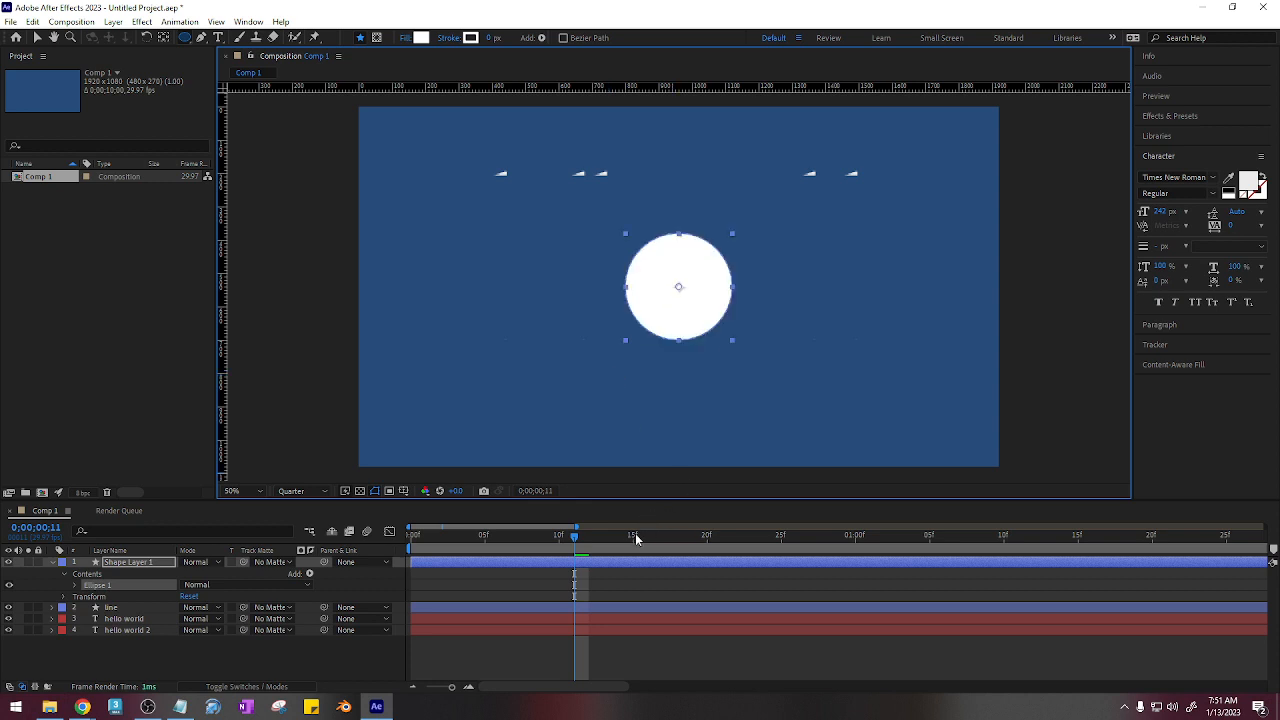
pyautogui.moveTo(635, 534); pyautogui.dragTo(705, 537)
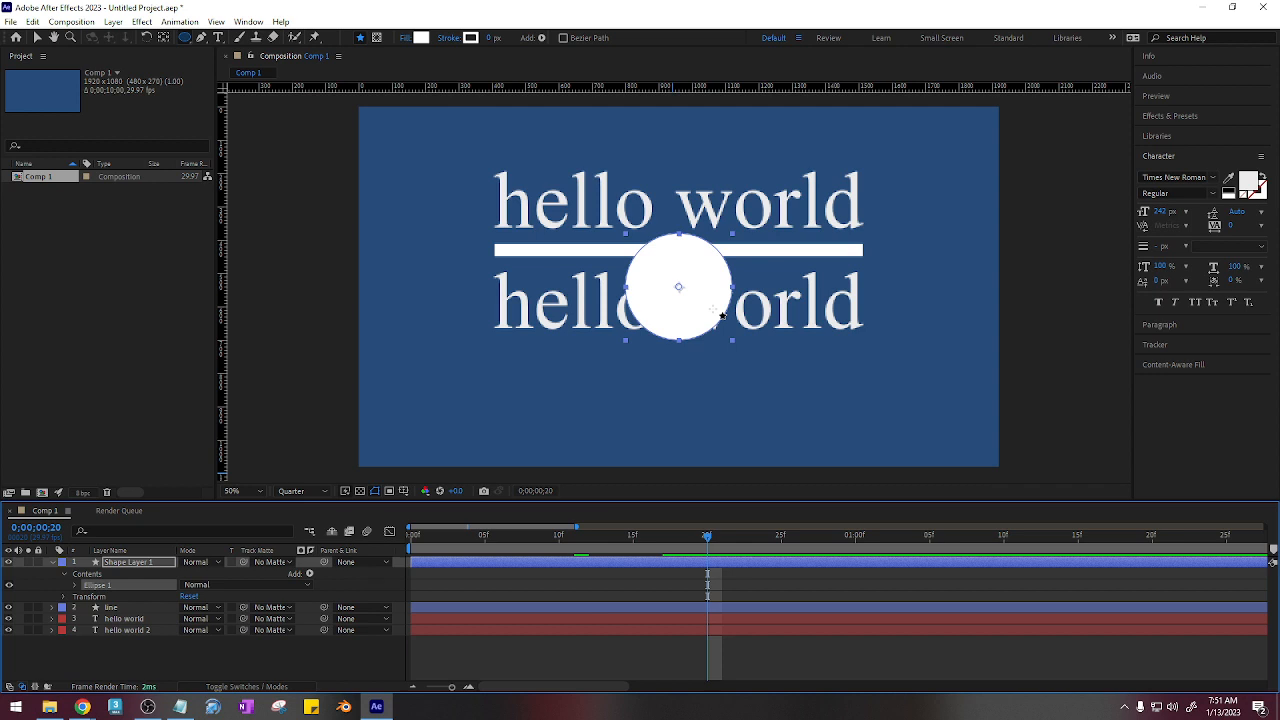
# Step: Nudge the circle up toward the line and return it to the composition's centre
pyautogui.hotkey('shift', 'Up')
pyautogui.hotkey('shift', 'Up')
pyautogui.hotkey('shift', 'Up')
pyautogui.hotkey('shift', 'Up')
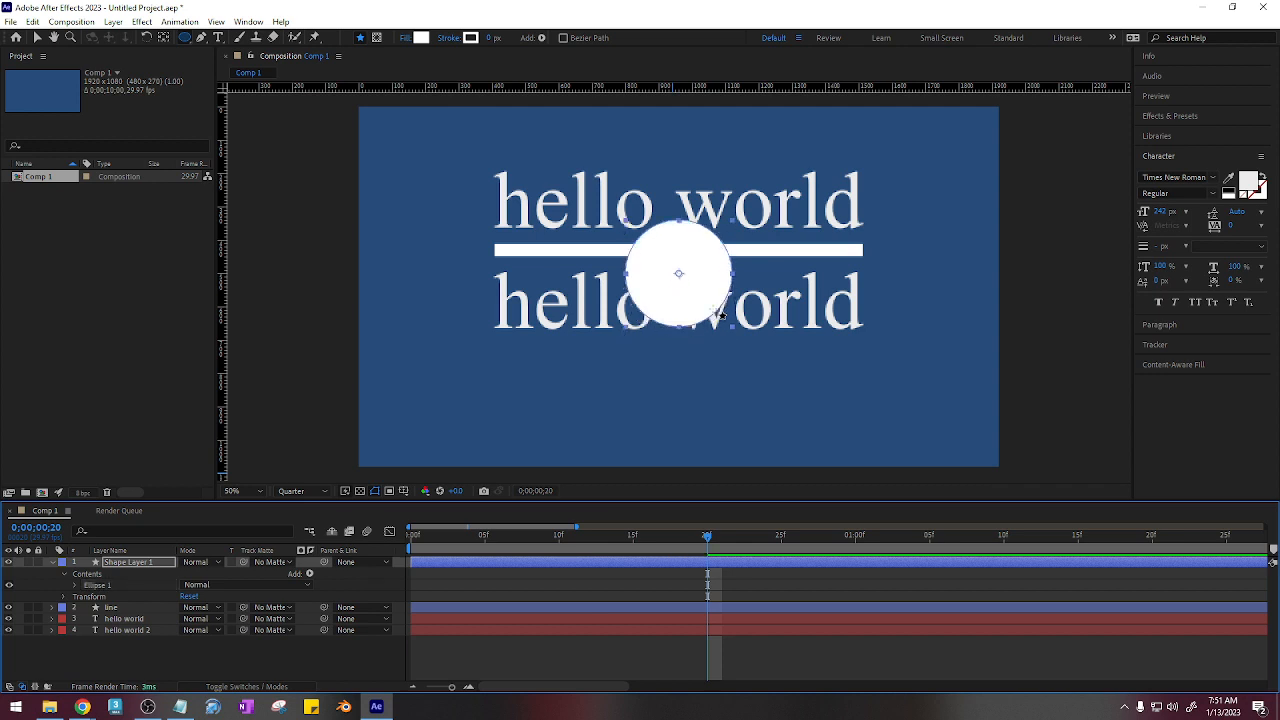
pyautogui.hotkey('shift', 'Down')
pyautogui.hotkey('shift', 'Down')
pyautogui.hotkey('shift', 'Down')
pyautogui.hotkey('shift', 'Down')
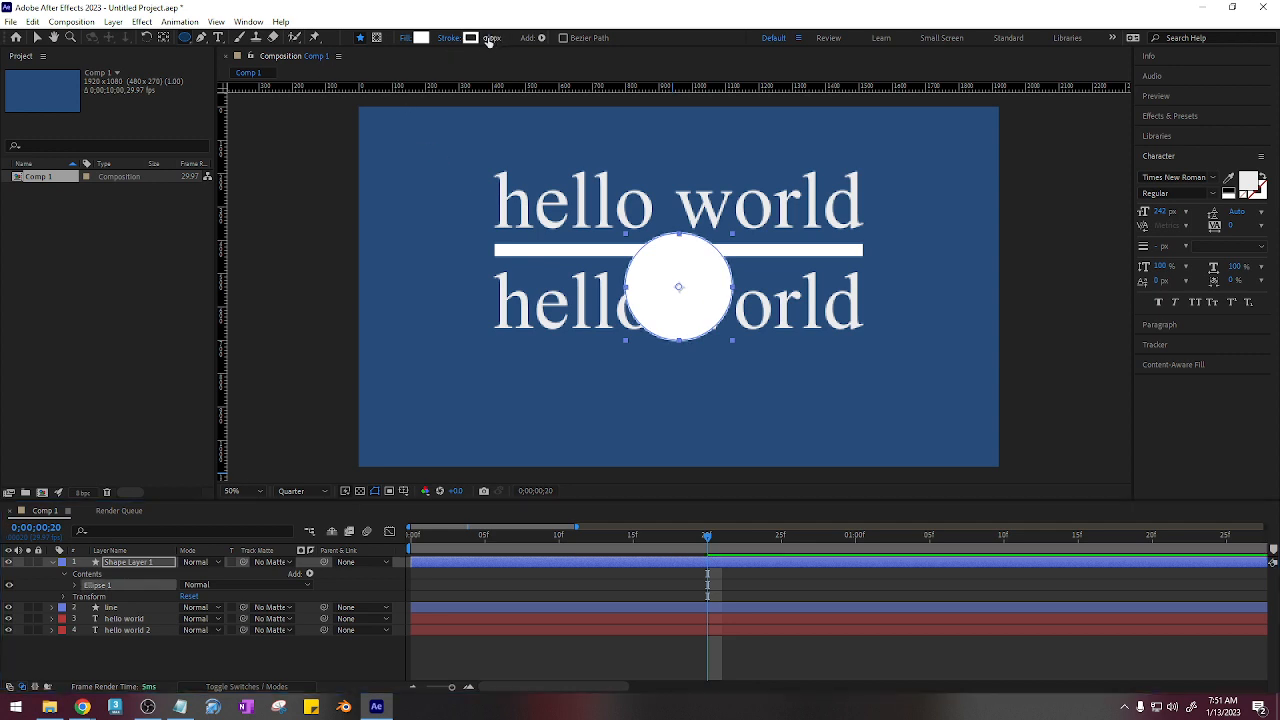
# Step: Remove the circle's fill and set its white stroke to 10 px
pyautogui.click(491, 38)
pyautogui.write('10')
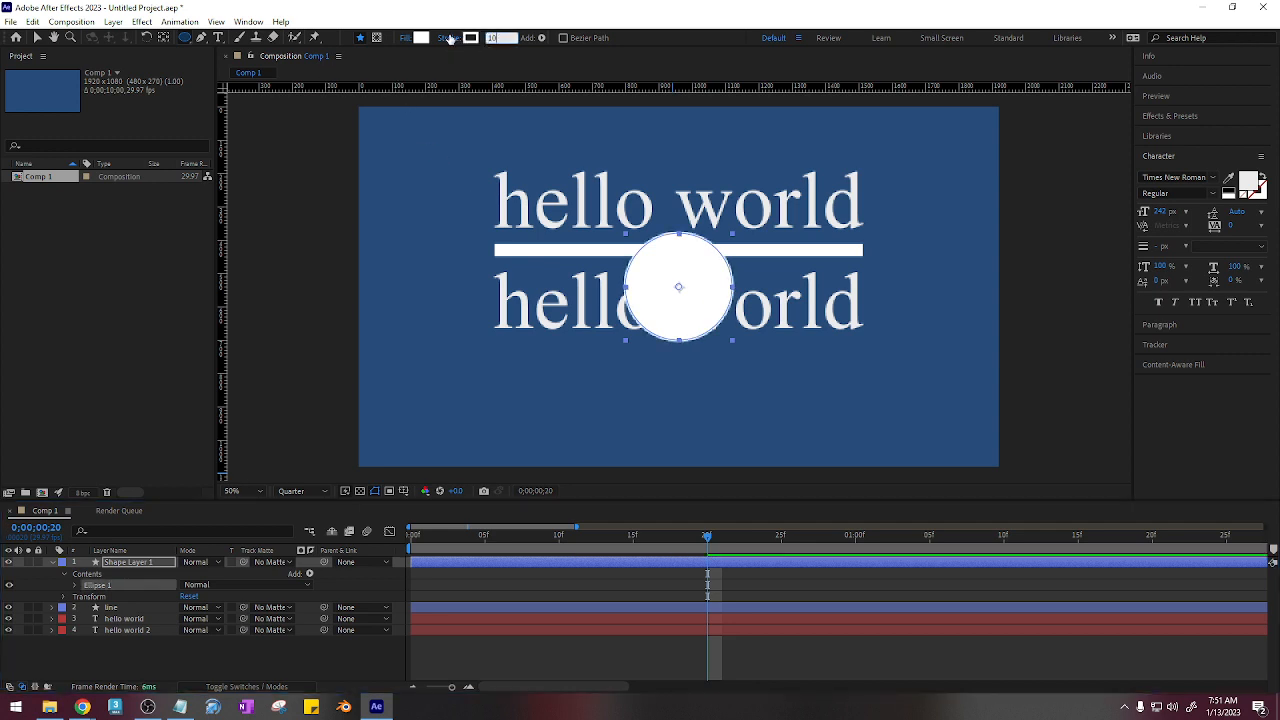
pyautogui.click(406, 39)
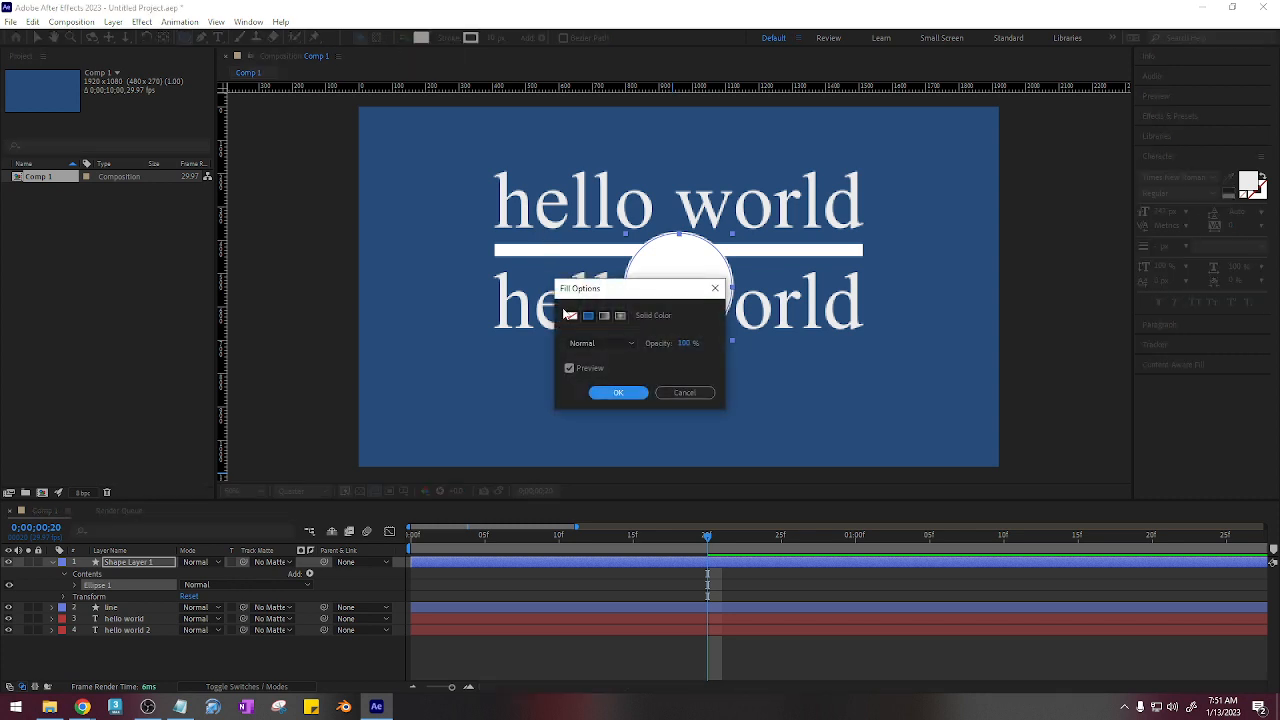
pyautogui.click(572, 316)
pyautogui.click(612, 392)
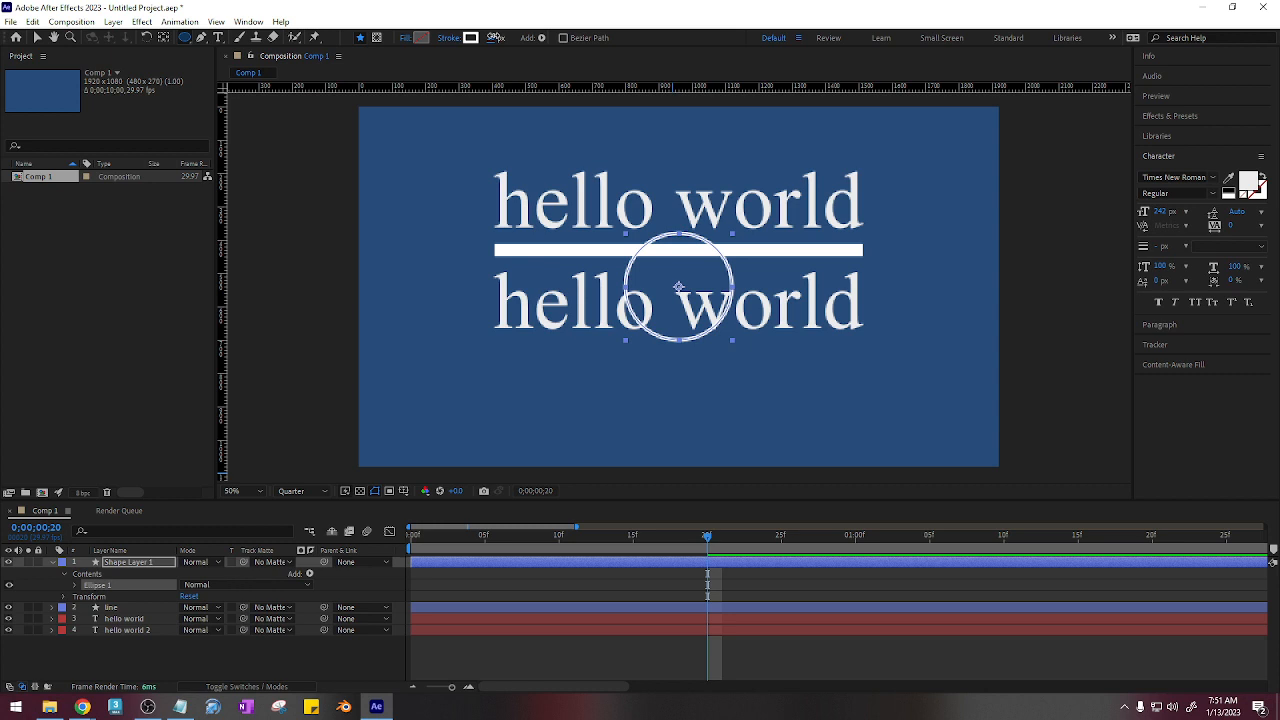
pyautogui.moveTo(494, 38)
pyautogui.mouseDown()
pyautogui.moveTo(509, 38)
pyautogui.moveTo(498, 38)
pyautogui.mouseUp()
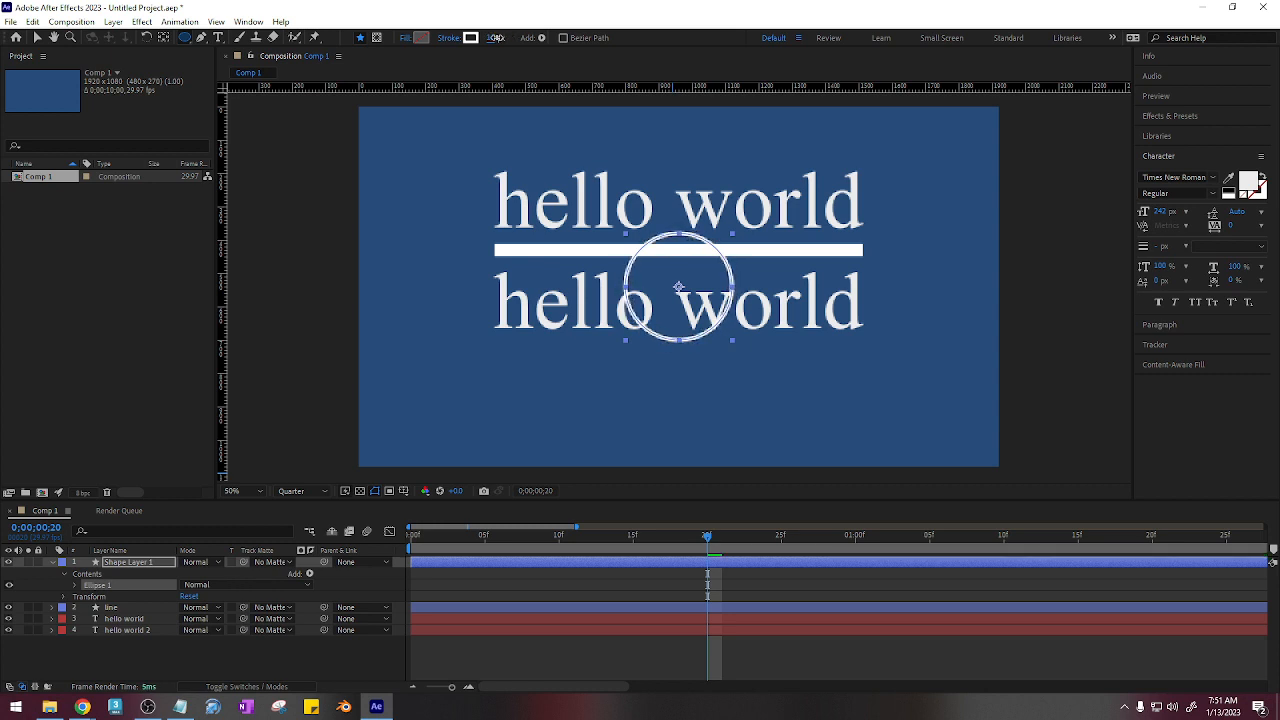
pyautogui.click(496, 38)
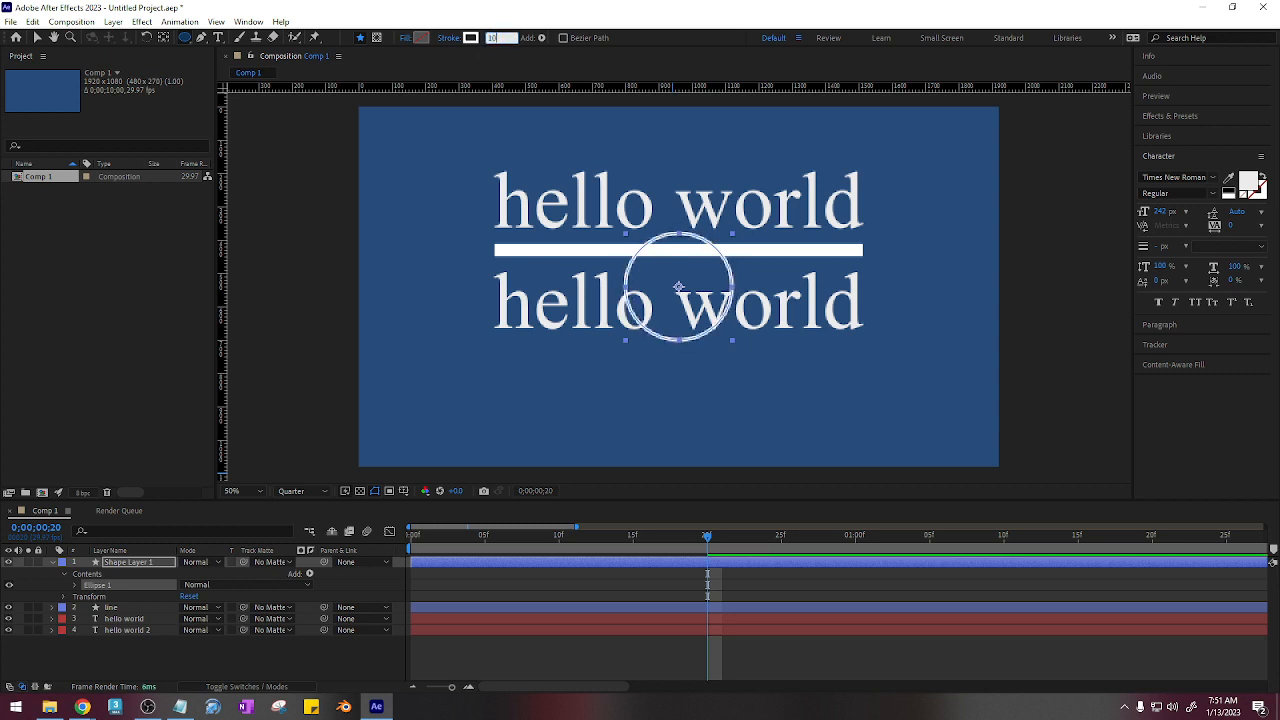
pyautogui.press('Return')
# Step: Rename Shape Layer 1 as "circle" and scale it up proportionally until it spans most of the text's width
pyautogui.click(151, 561)
pyautogui.press('Return')
pyautogui.click(147, 560)
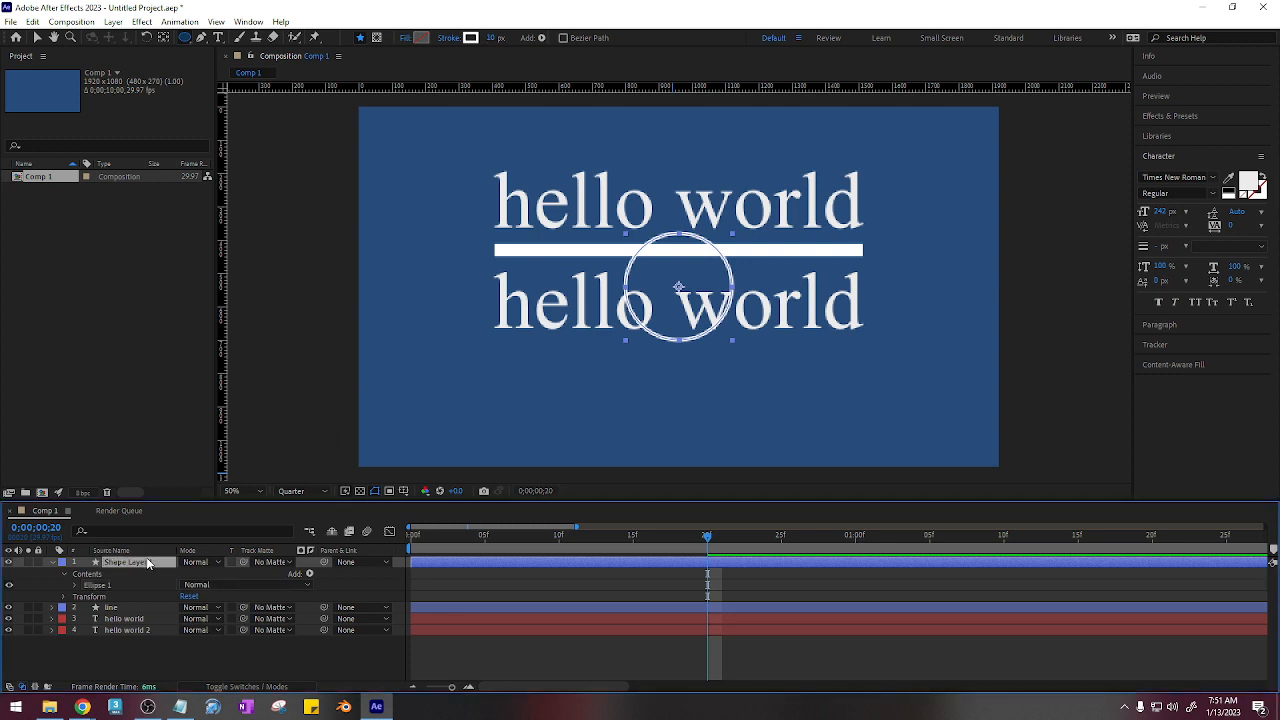
pyautogui.press('Return')
pyautogui.write('circle')
pyautogui.press('Return')
pyautogui.press('s')
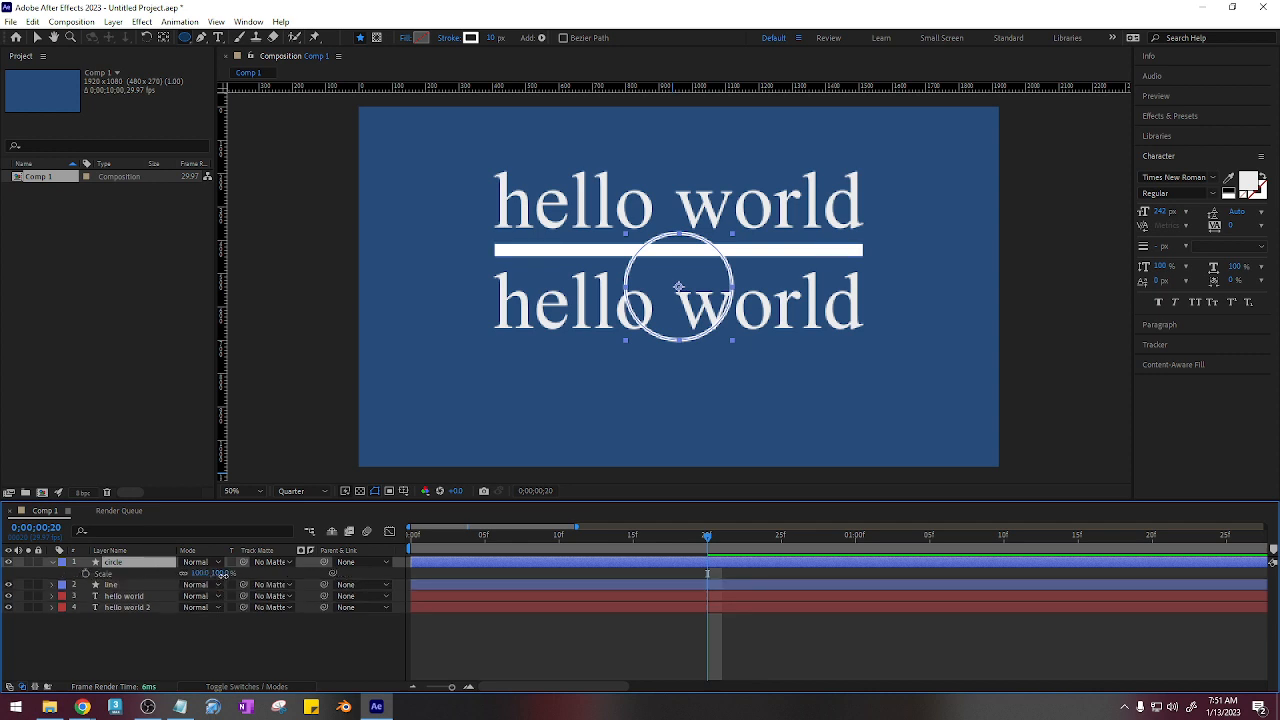
pyautogui.moveTo(210, 573); pyautogui.dragTo(283, 573)
# Step: Send the circle layer behind all other layers and set its opacity to 25%, leaving its properties collapsed
pyautogui.hotkey('ctrl', 'shift', '[')
pyautogui.press('t')
pyautogui.click(190, 607)
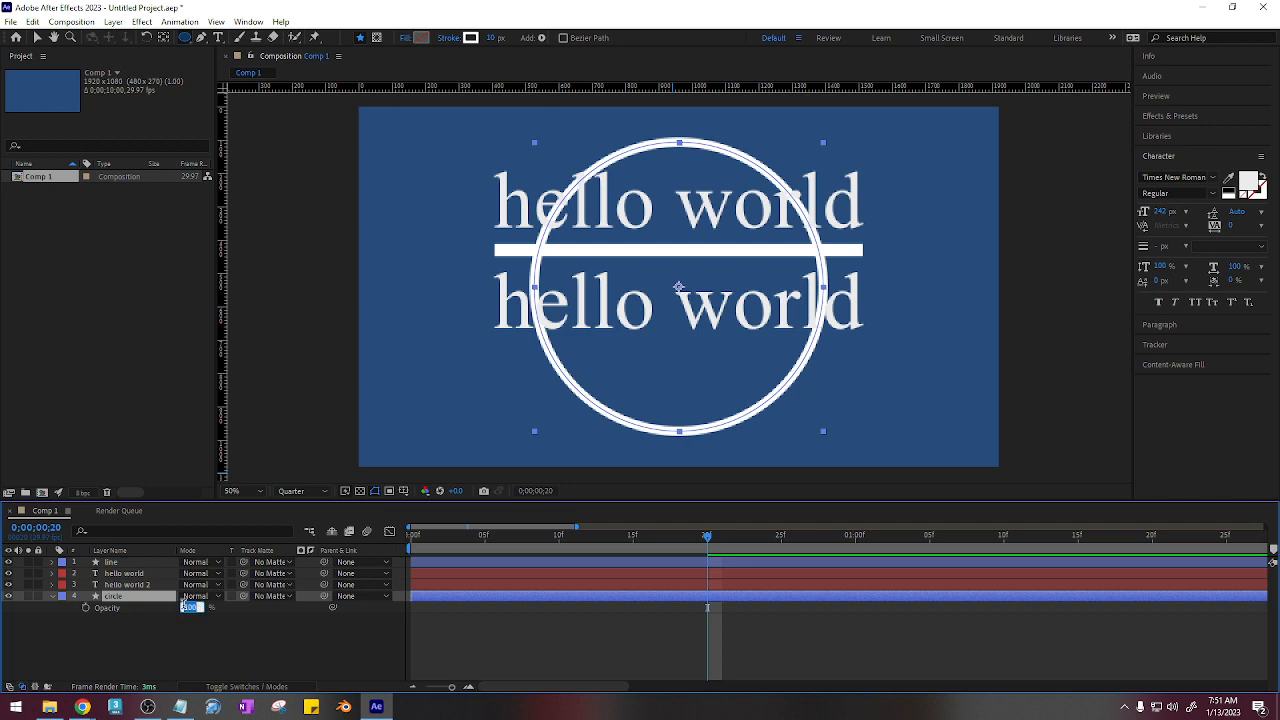
pyautogui.write('40')
pyautogui.press('Return')
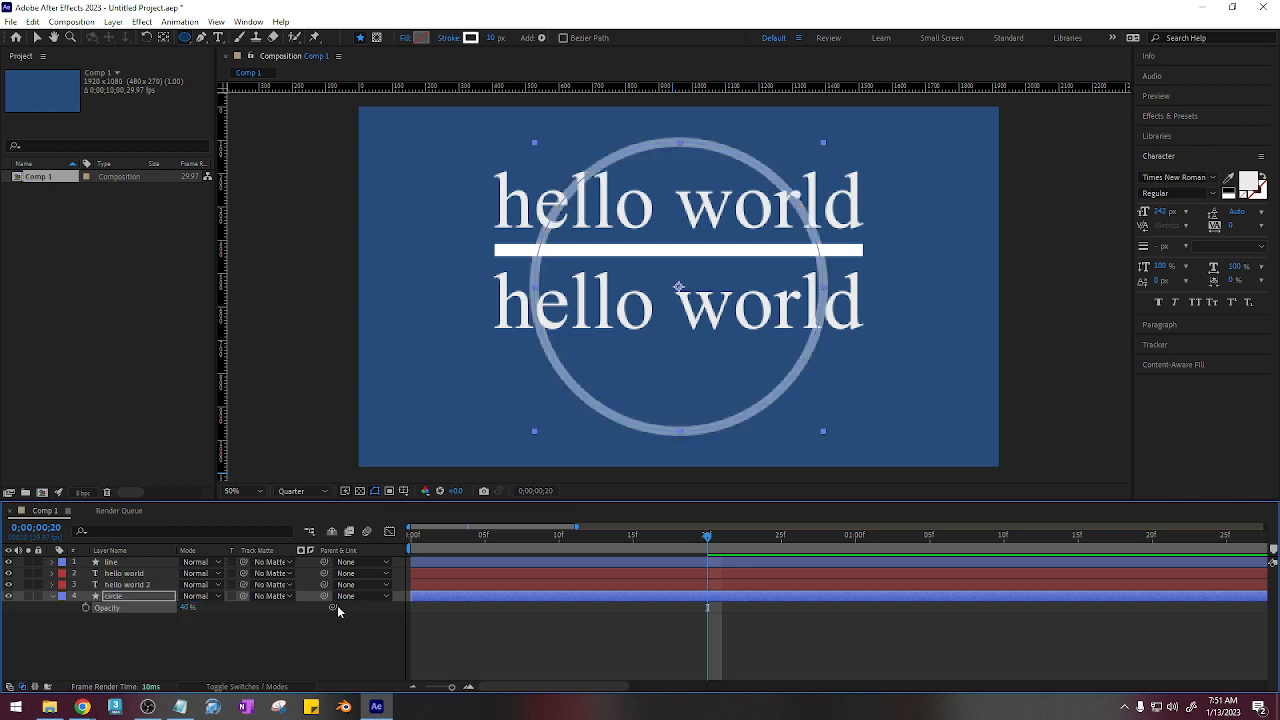
pyautogui.click(186, 606)
pyautogui.write('25')
pyautogui.press('Return')
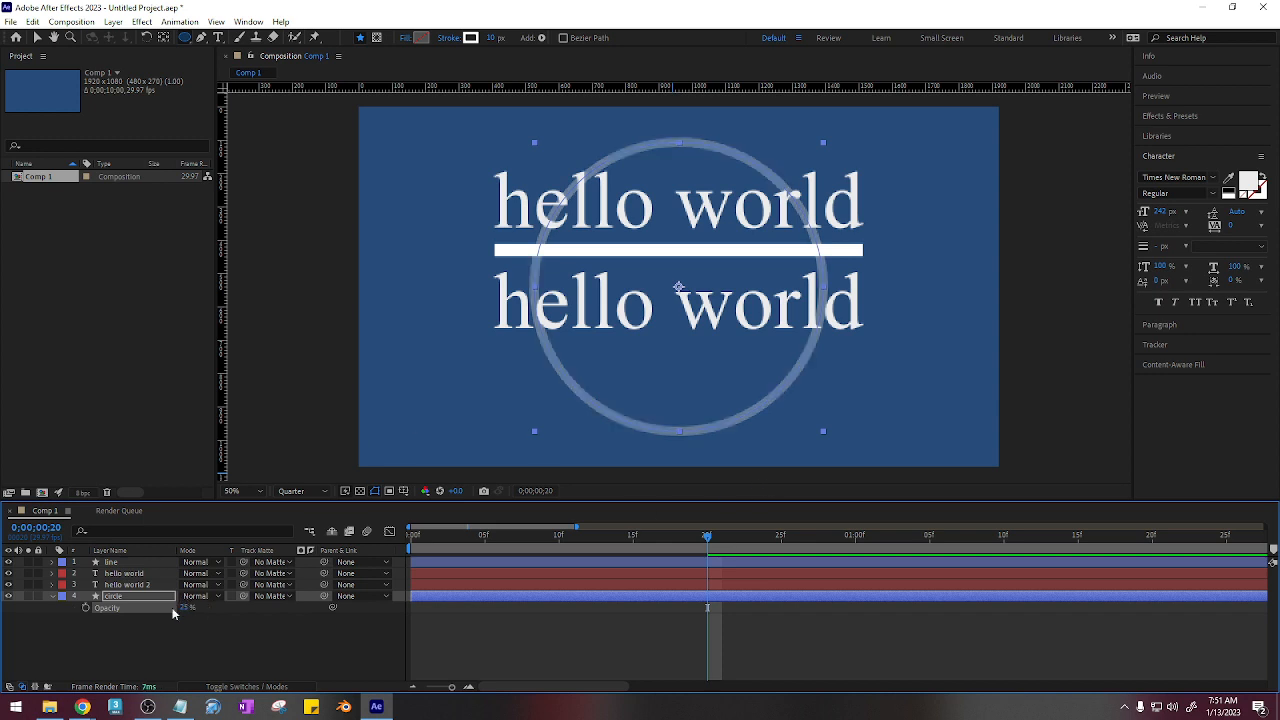
pyautogui.click(52, 597)
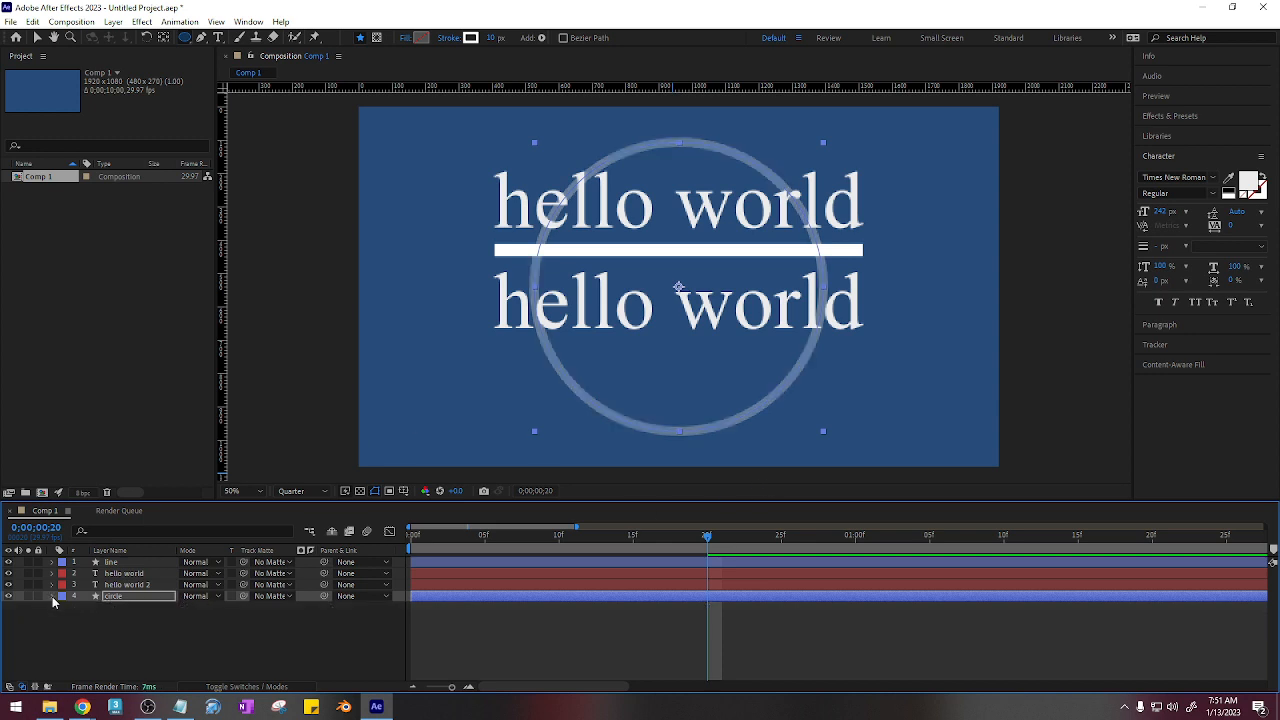
# Step: Draw a rectangle around the circle on the circle layer, with a white fill and 0 px stroke
pyautogui.click(115, 629)
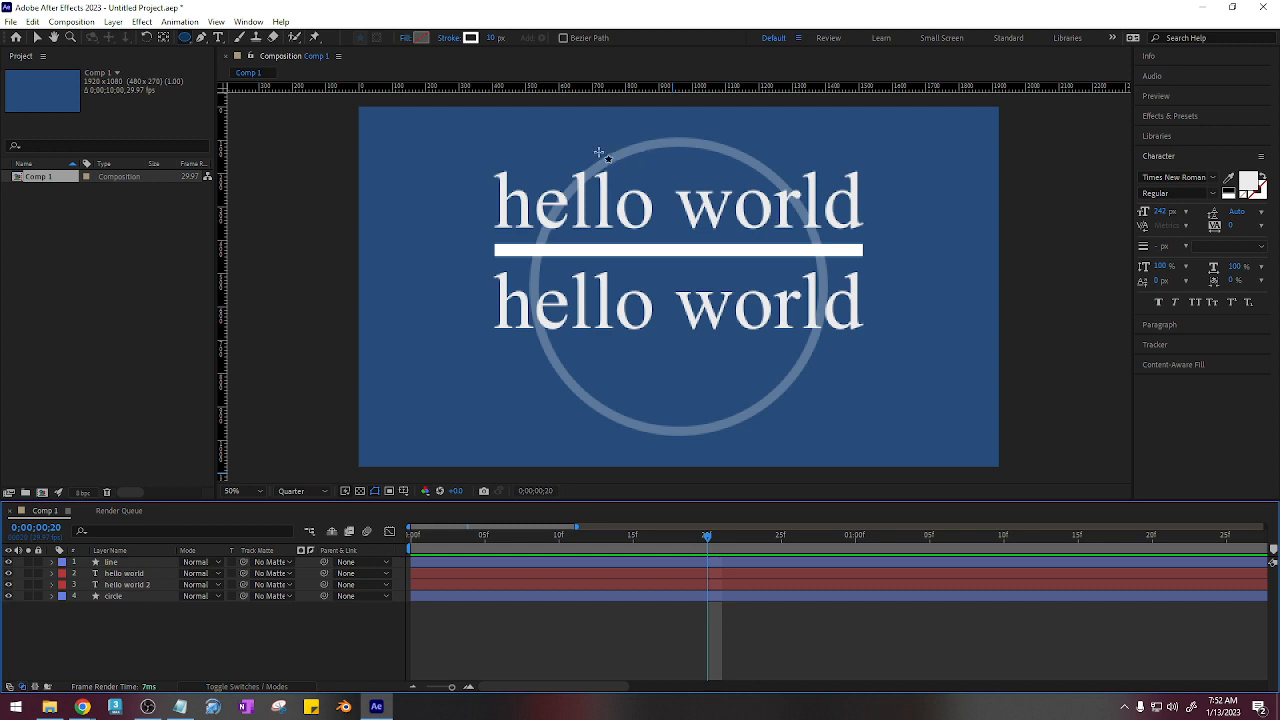
pyautogui.click(136, 594)
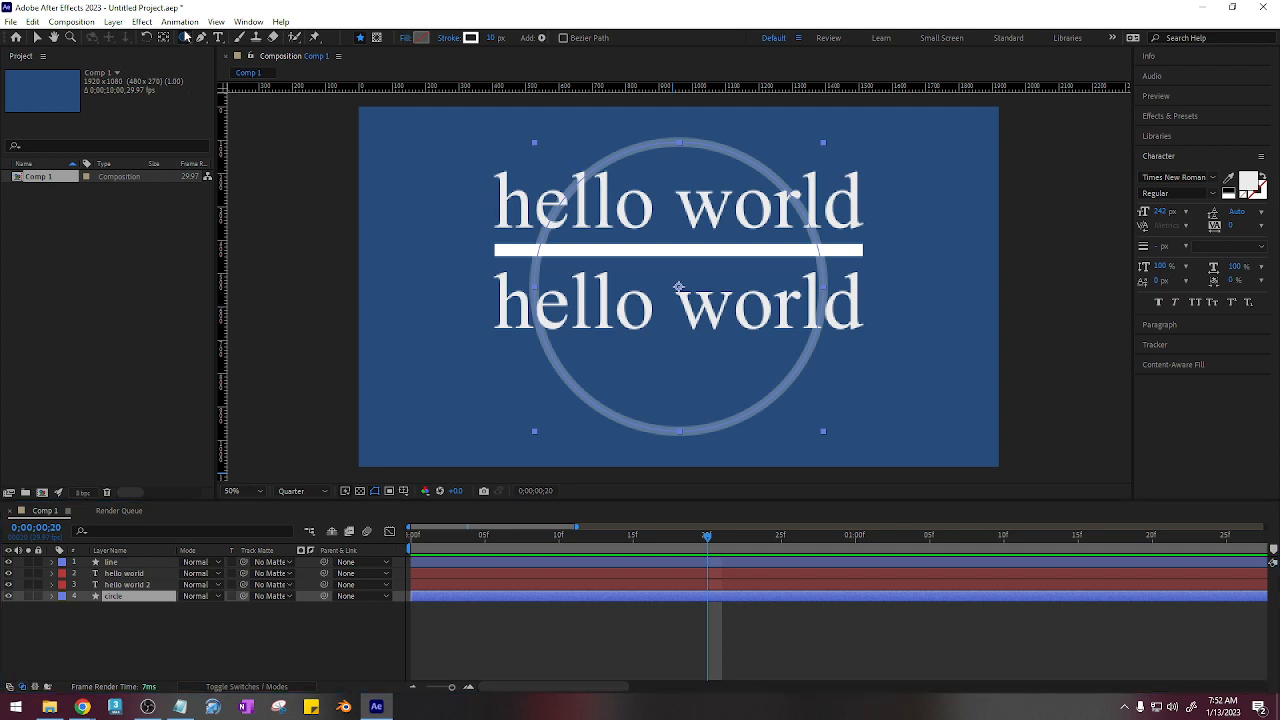
pyautogui.moveTo(184, 37); pyautogui.dragTo(230, 44)
pyautogui.moveTo(513, 129); pyautogui.dragTo(843, 450)
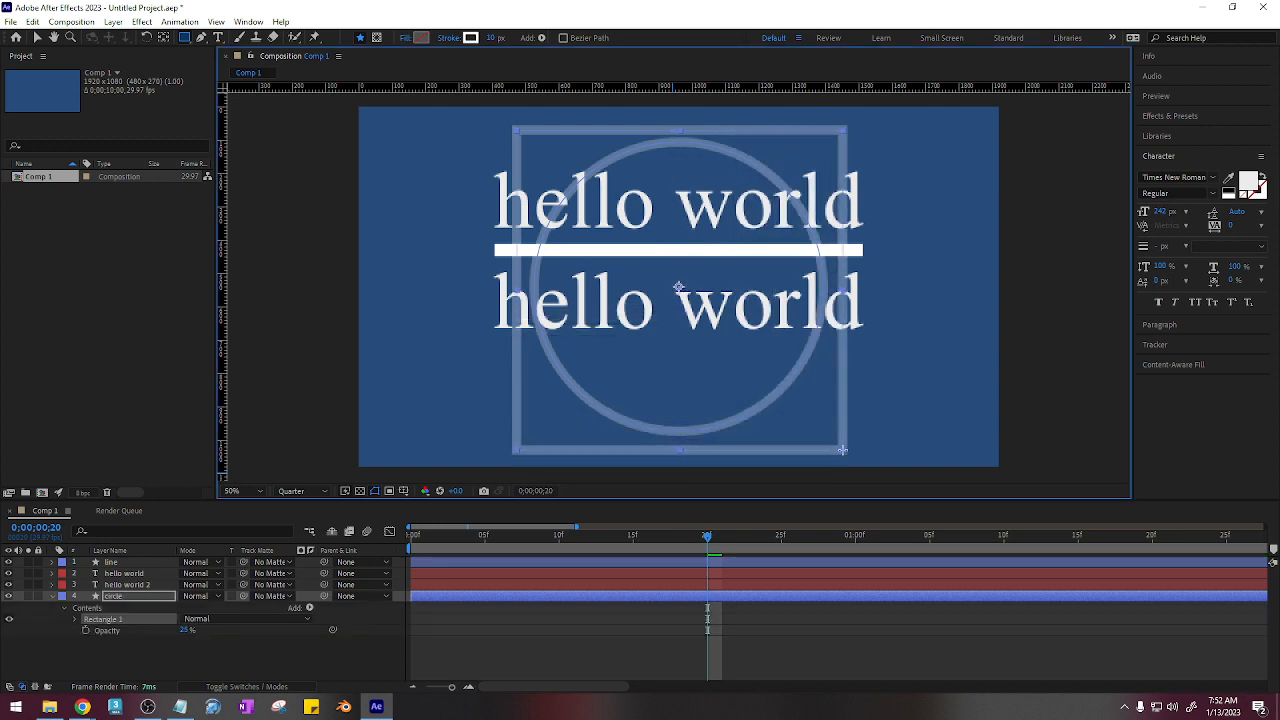
pyautogui.click(421, 38)
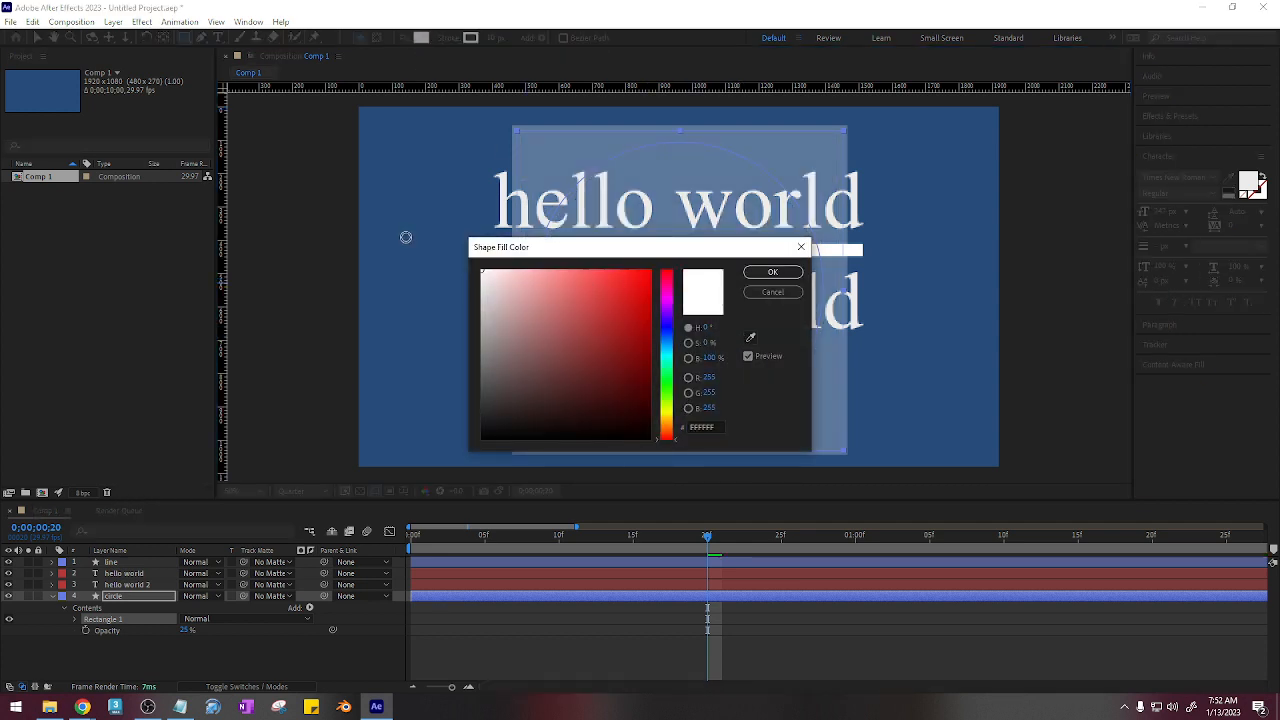
pyautogui.press('Return')
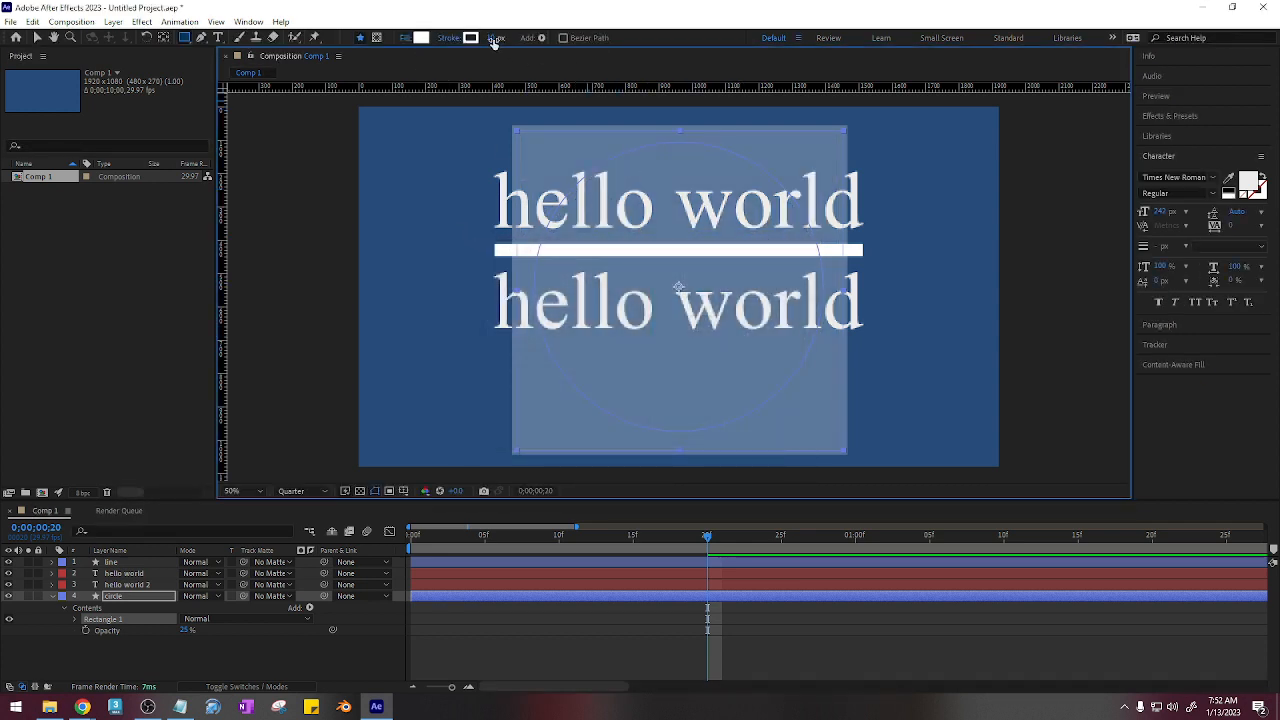
pyautogui.moveTo(494, 39); pyautogui.dragTo(345, 42)
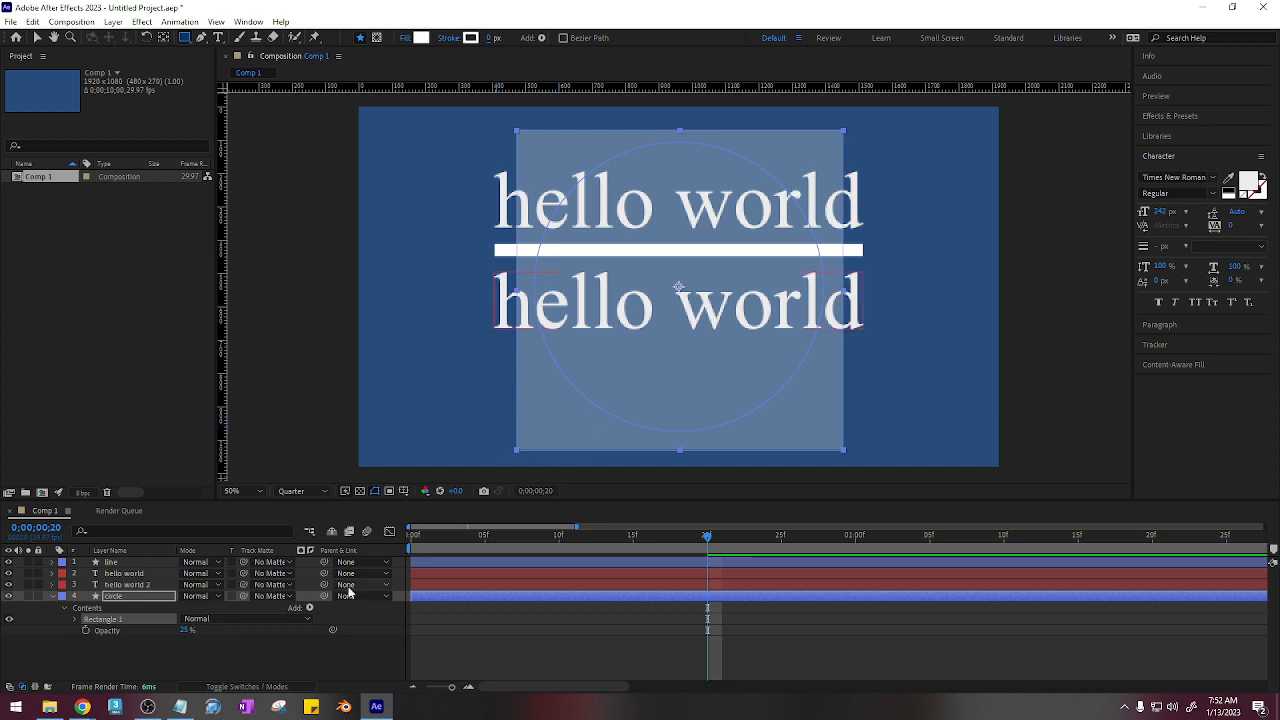
# Step: Delete the rectangle from the circle layer, leaving only the outlined circle
pyautogui.click(131, 596)
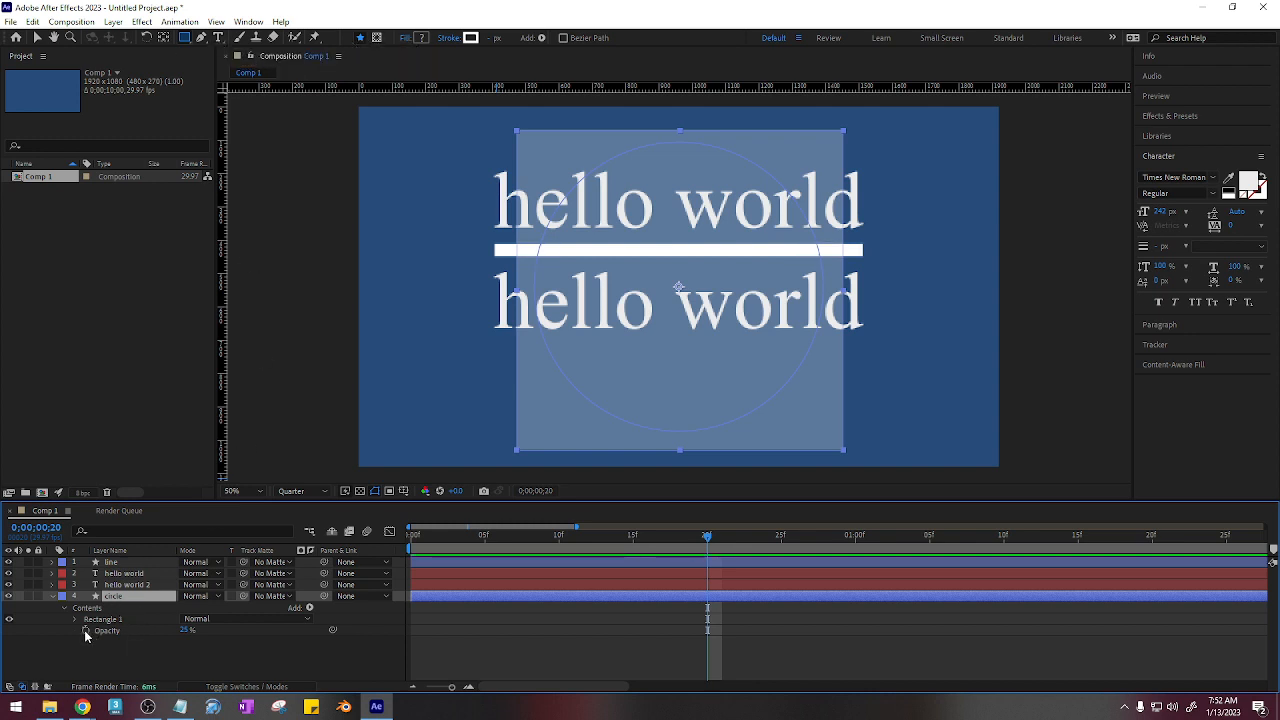
pyautogui.click(133, 595)
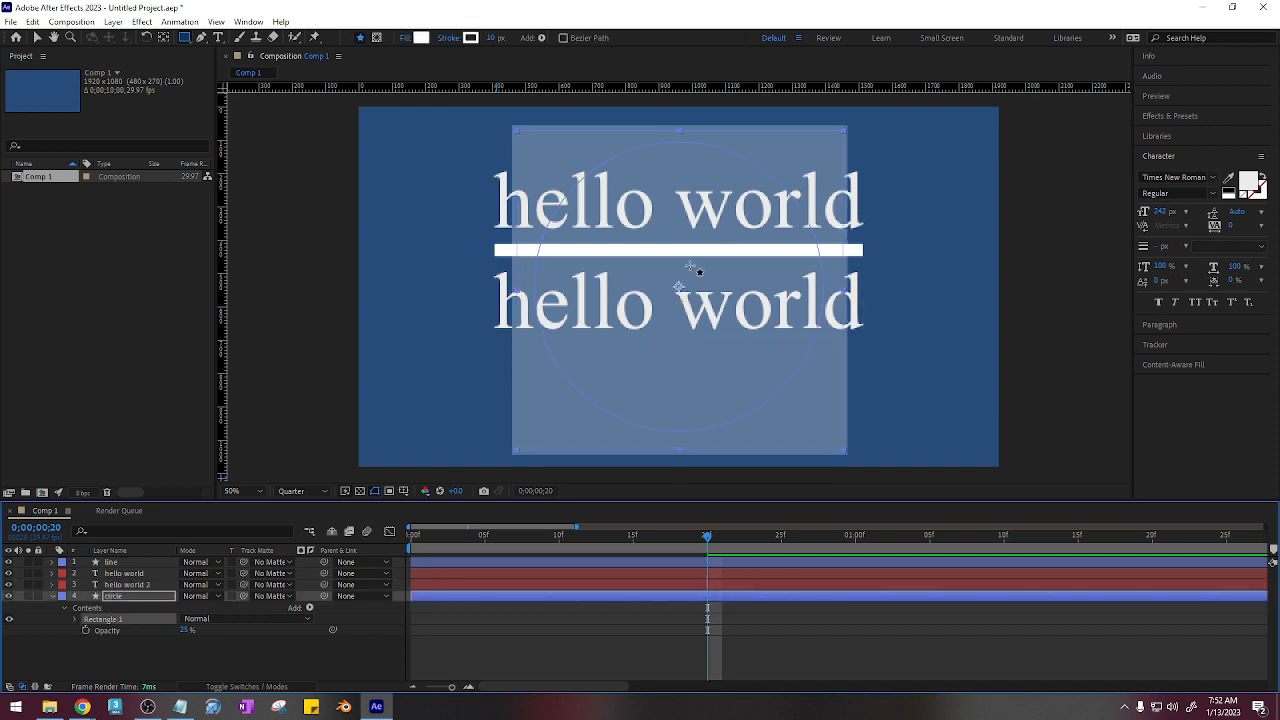
pyautogui.press('Delete')
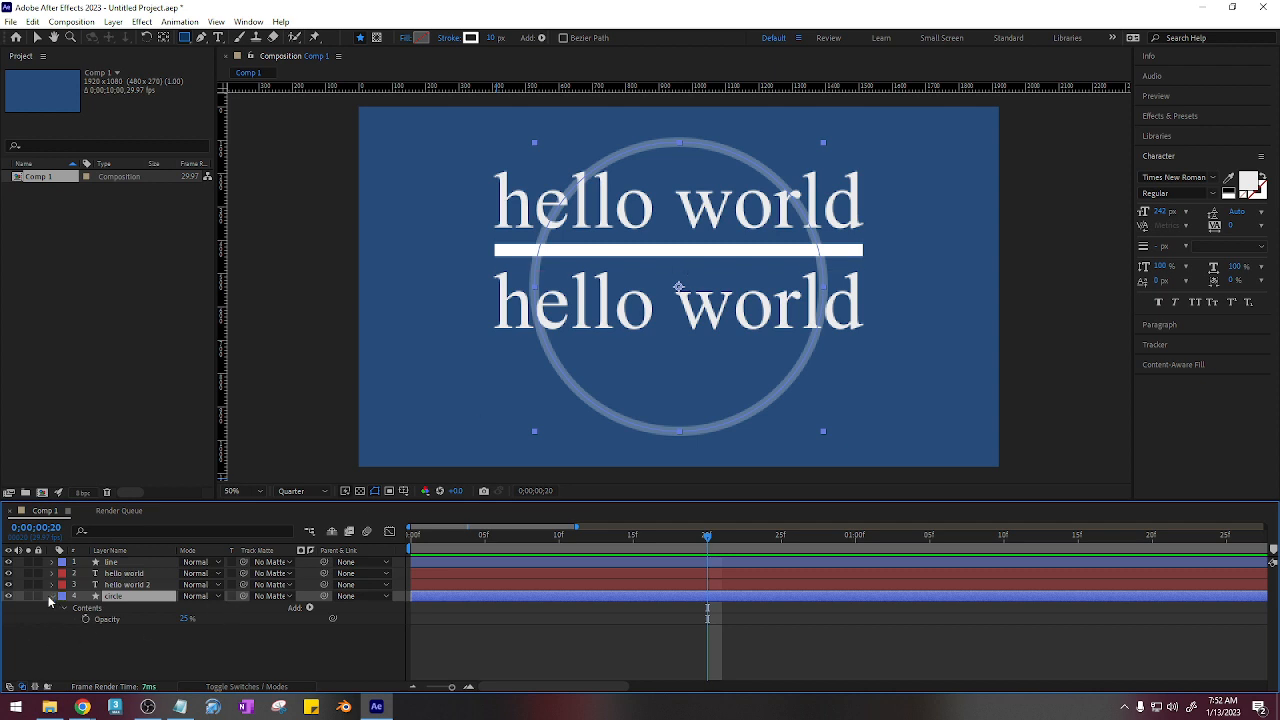
# Step: Add a new mask to the circle layer around the outlined circle
pyautogui.rightClick(127, 598)
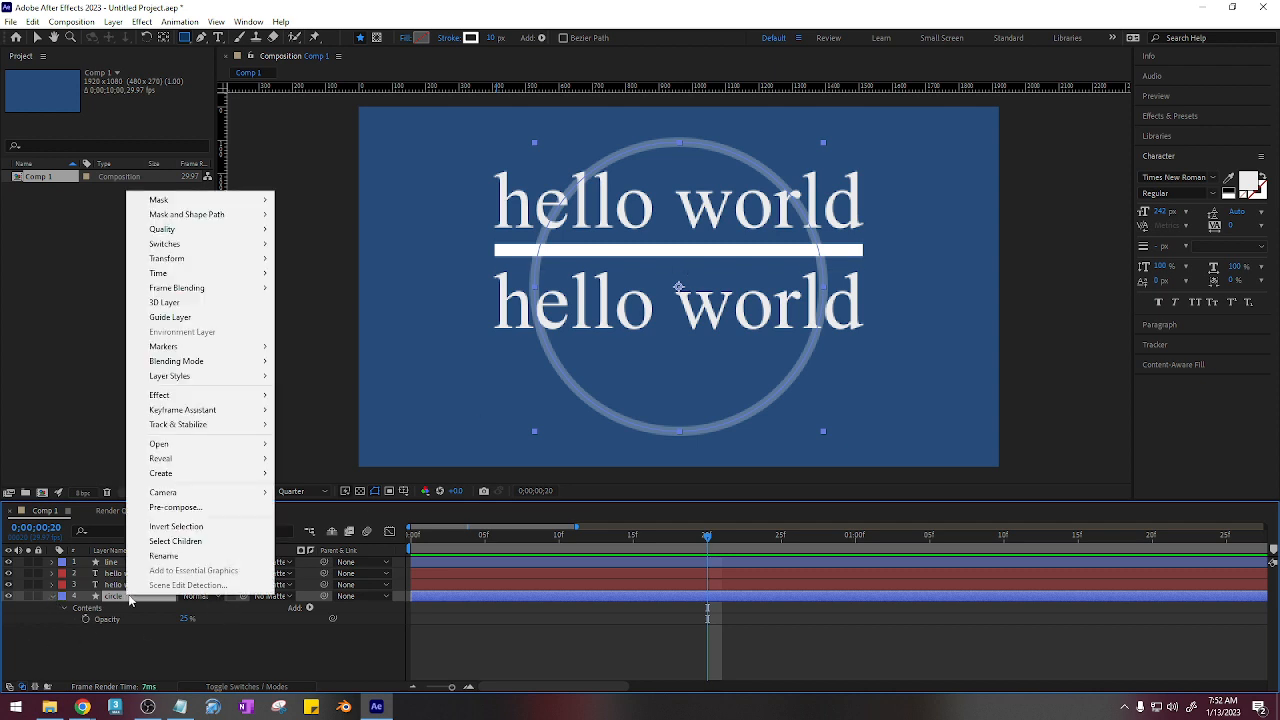
pyautogui.click(71, 626)
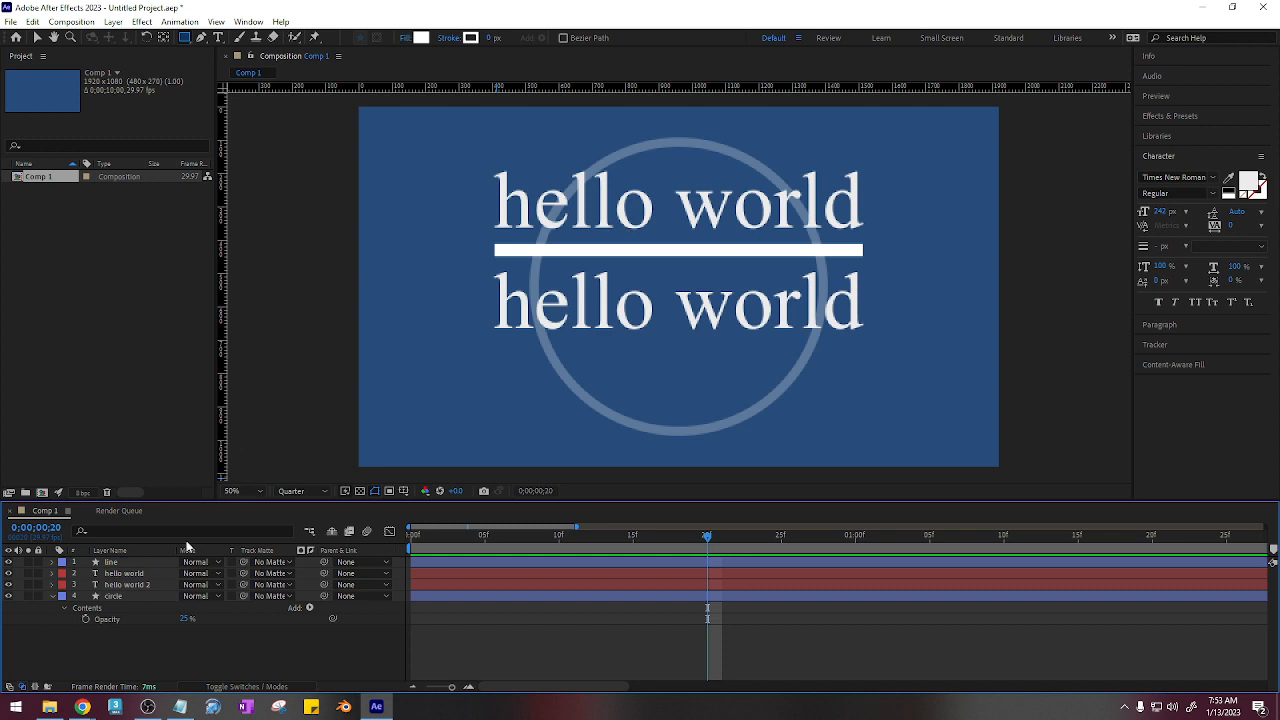
pyautogui.click(139, 597)
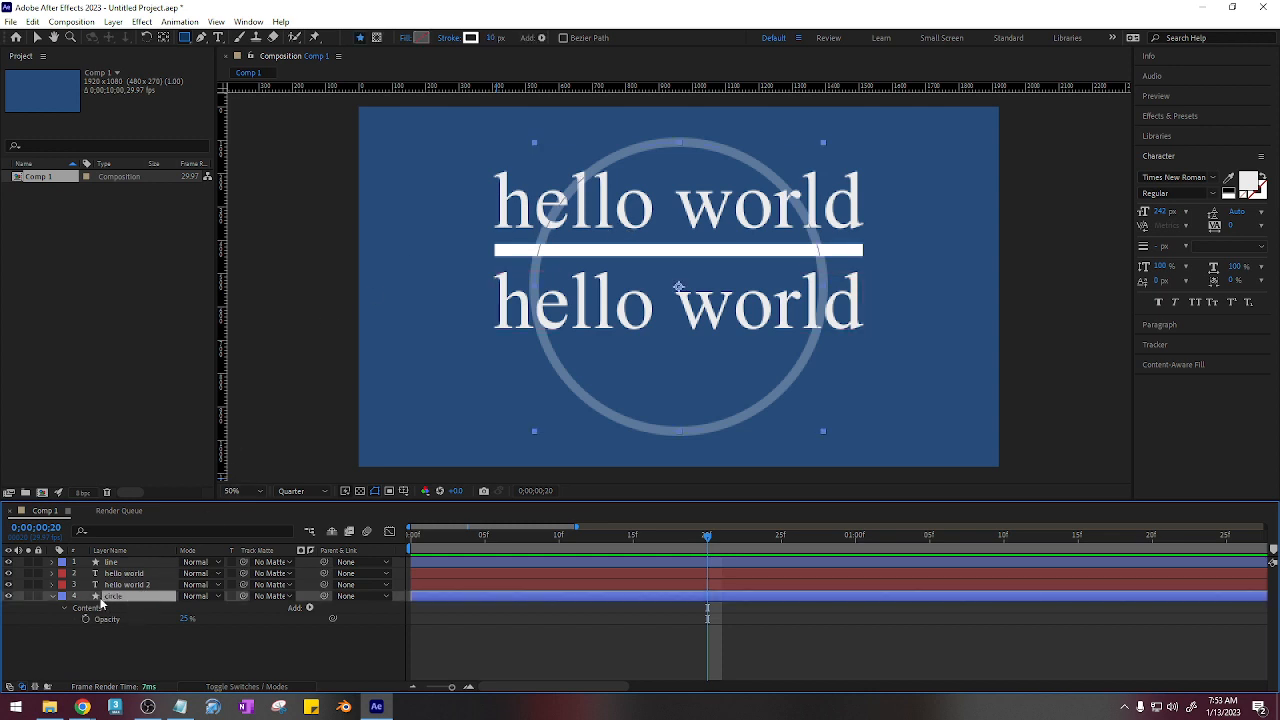
pyautogui.rightClick(118, 597)
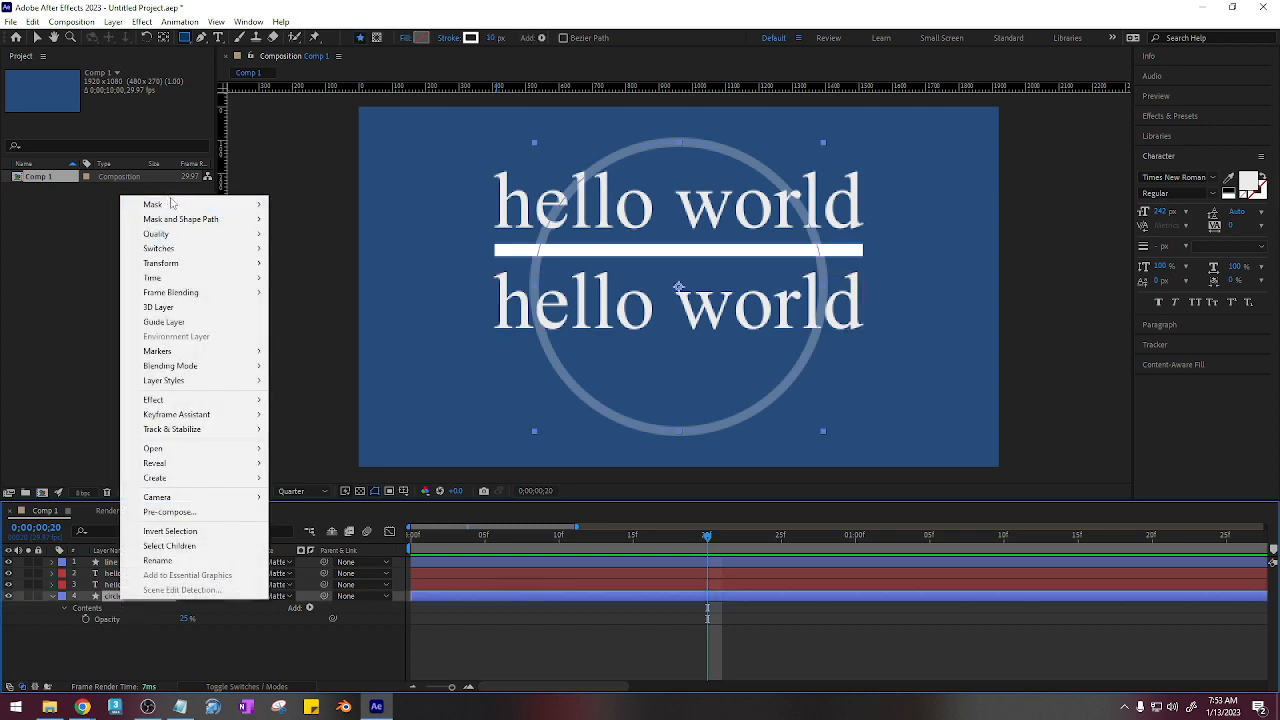
pyautogui.moveTo(180, 204)
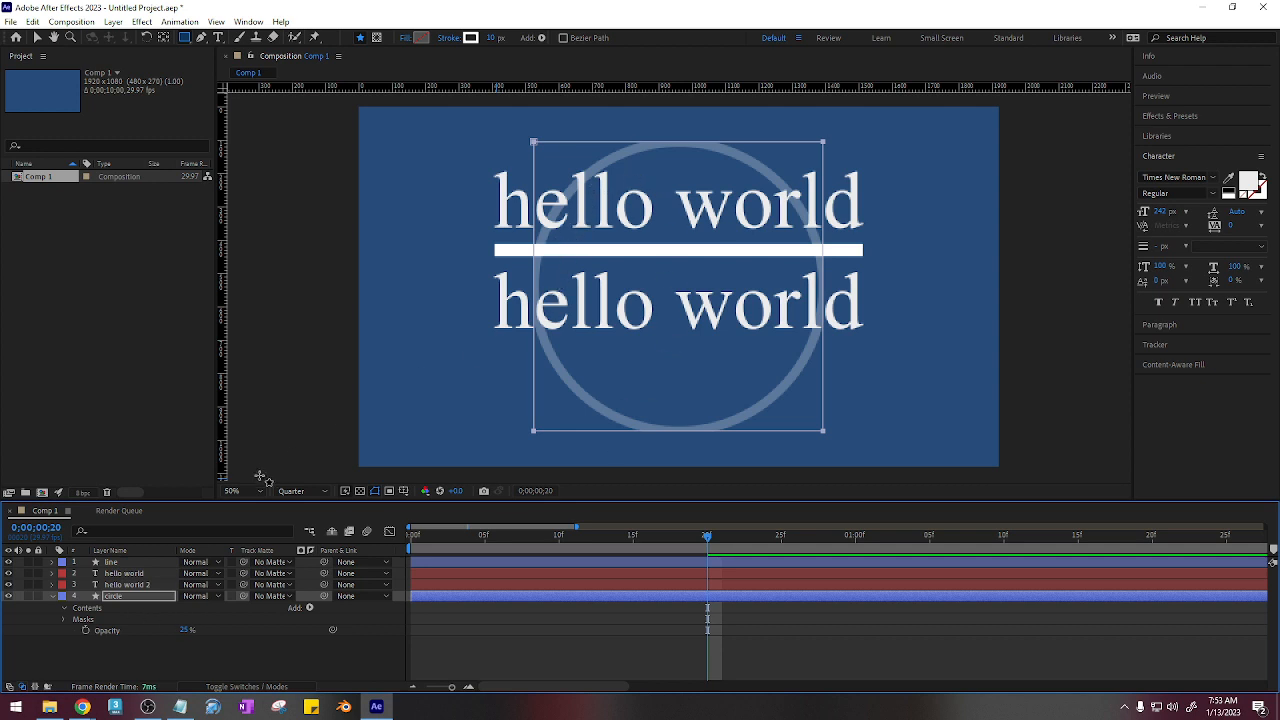
# Step: With the playhead at frame 10, set the circle's ellipse path size to 299 by 299 so its stroke fits inside the mask
pyautogui.click(54, 598)
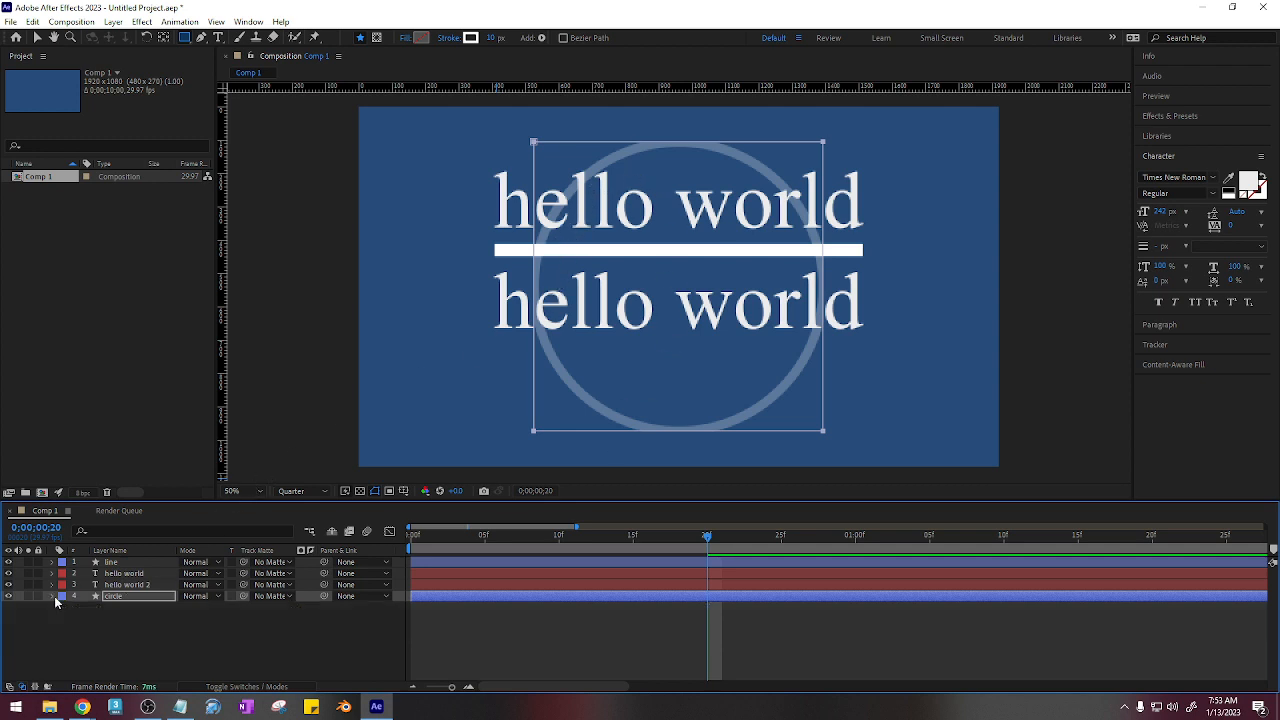
pyautogui.click(54, 598)
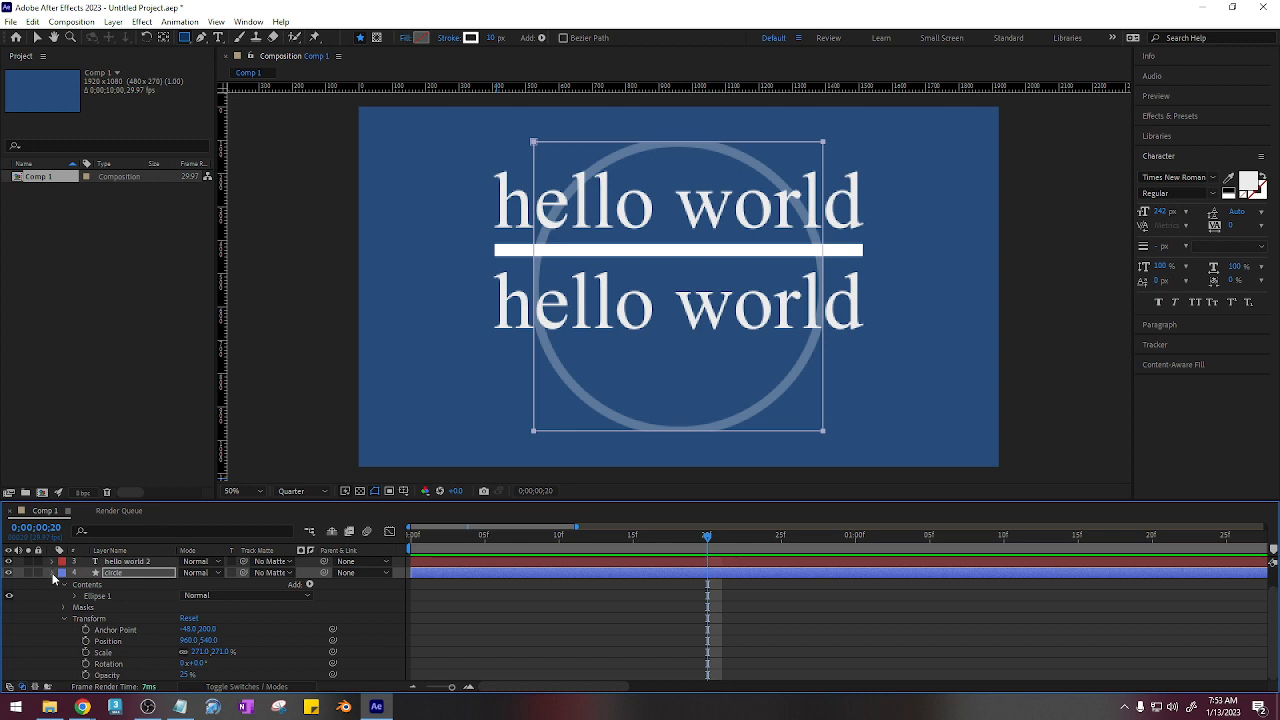
pyautogui.click(52, 573)
pyautogui.click(52, 597)
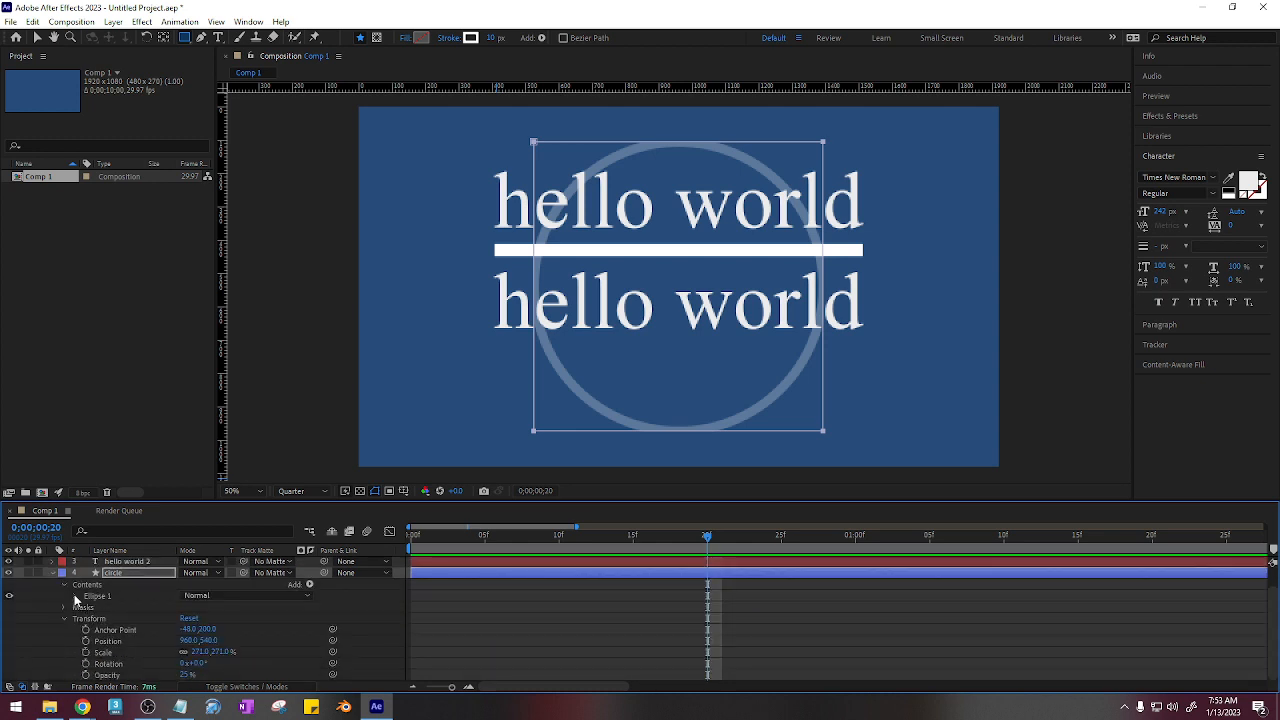
pyautogui.click(62, 619)
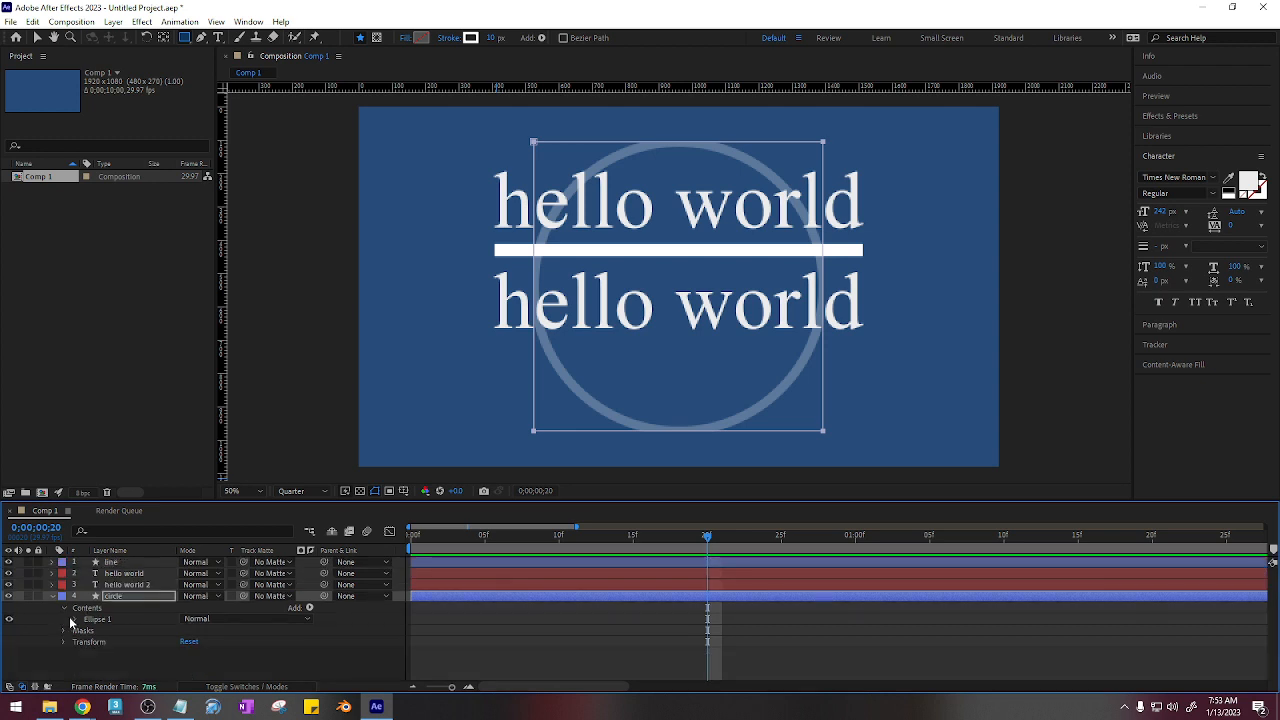
pyautogui.click(75, 619)
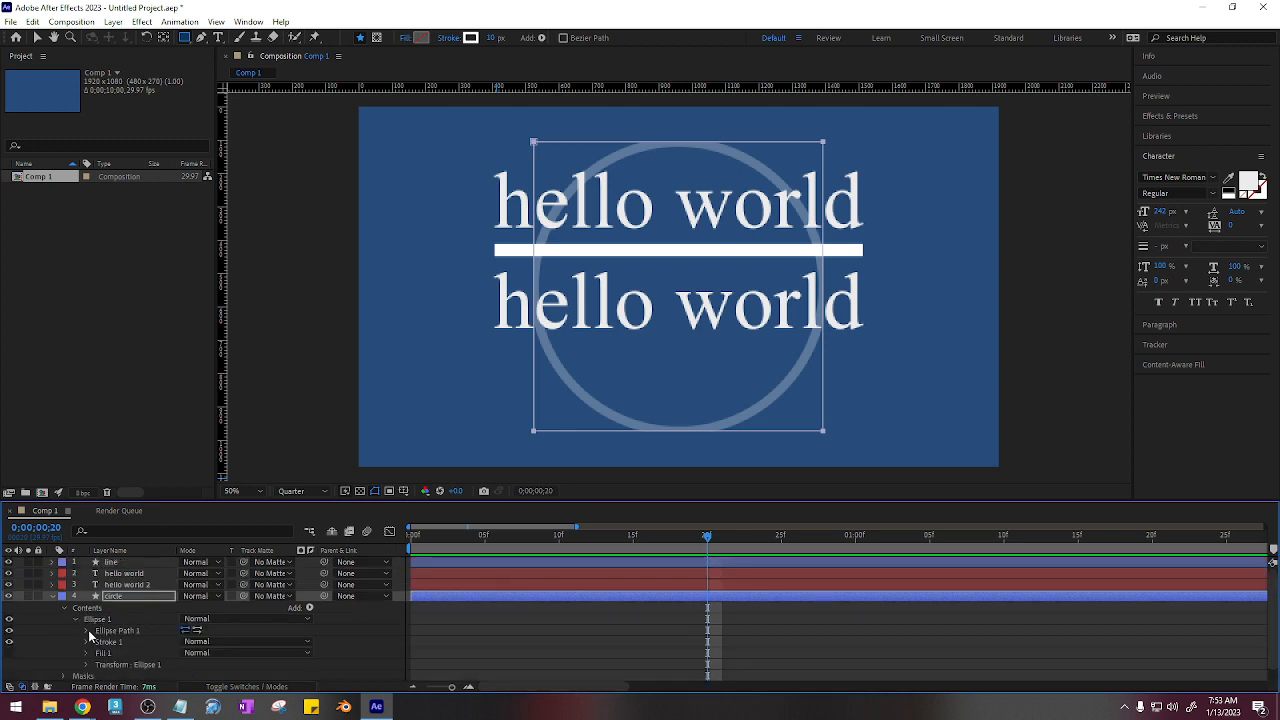
pyautogui.click(87, 631)
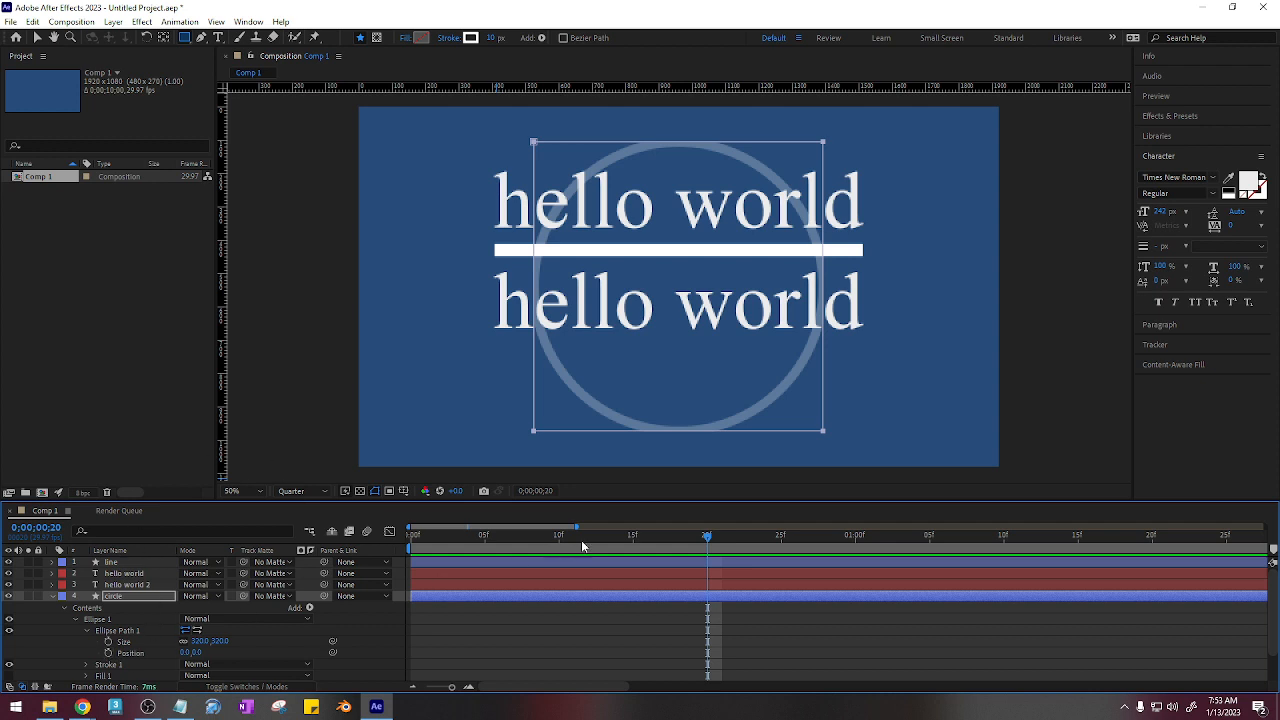
pyautogui.moveTo(613, 533); pyautogui.dragTo(560, 532)
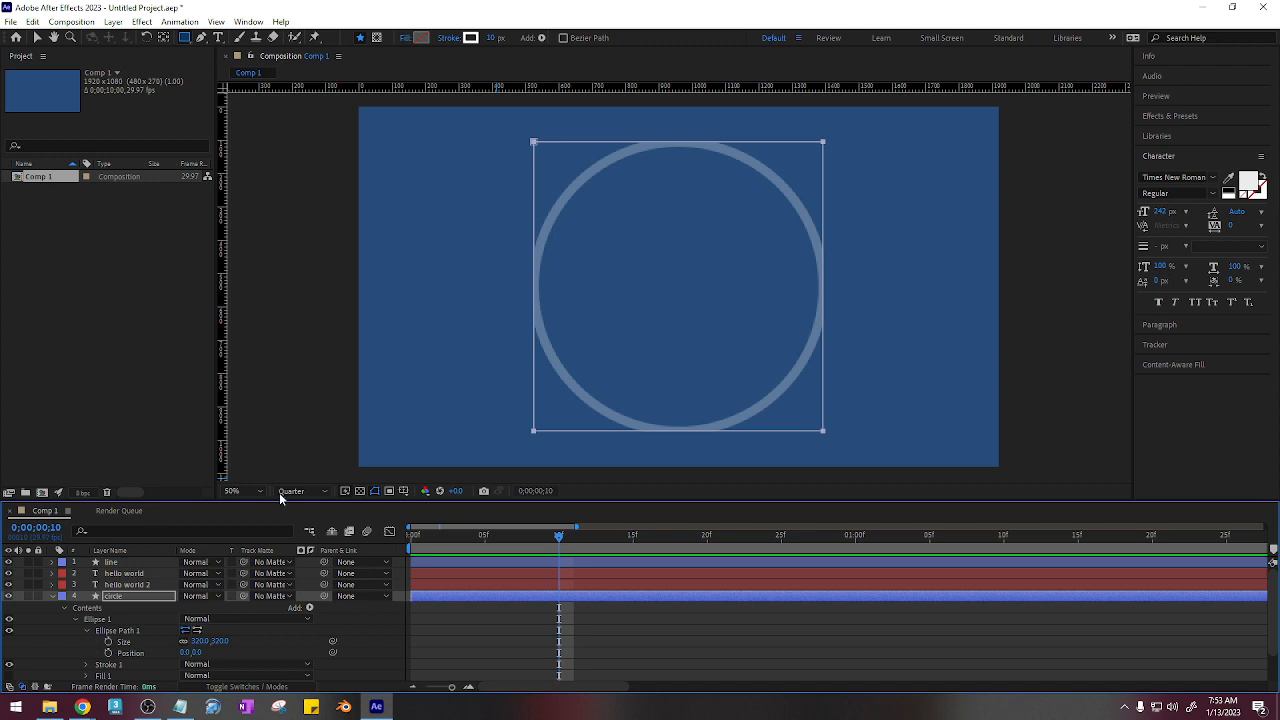
pyautogui.click(220, 643)
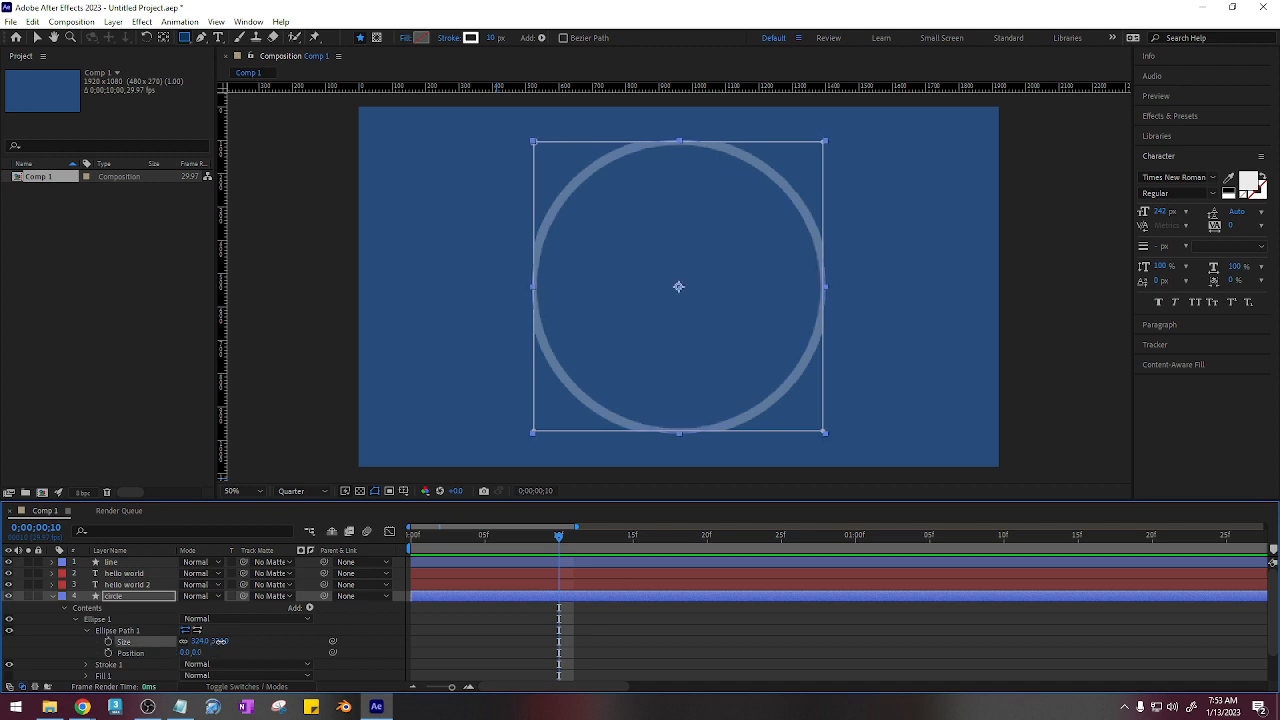
pyautogui.moveTo(222, 641); pyautogui.dragTo(205, 643)
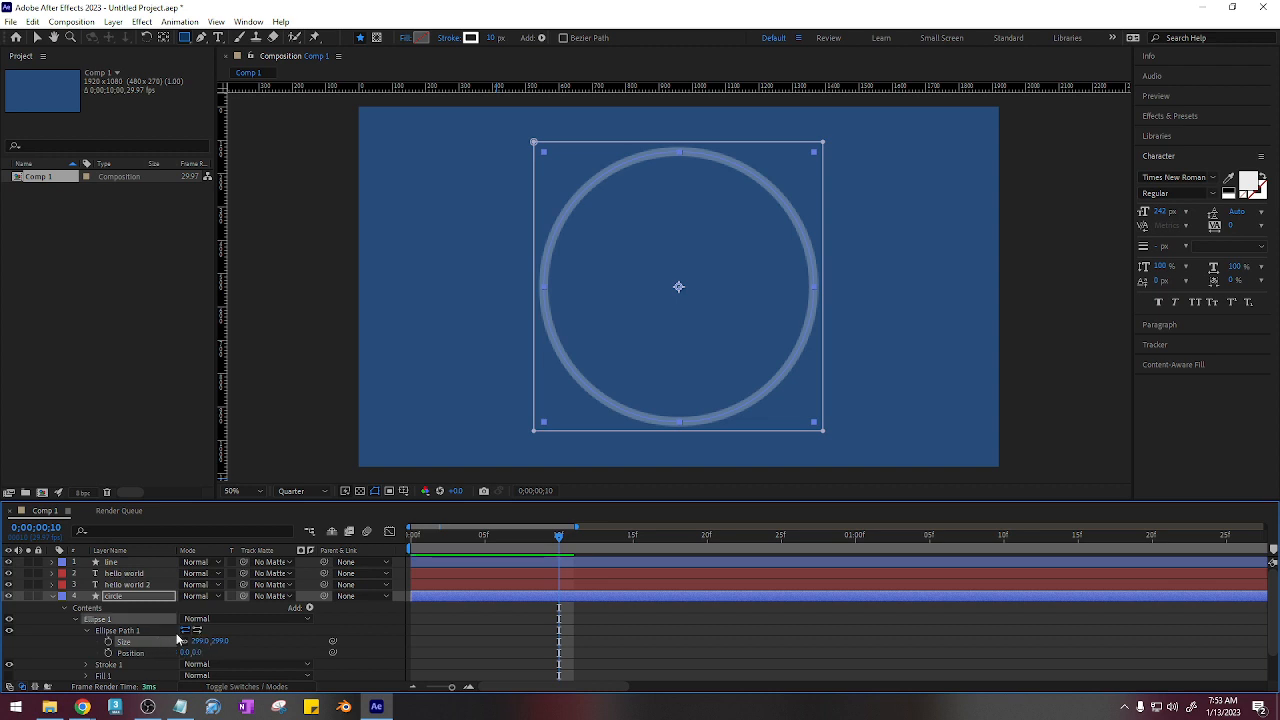
# Step: Add a Mask Path keyframe to the circle layer's mask and place it at frame 20
pyautogui.click(75, 620)
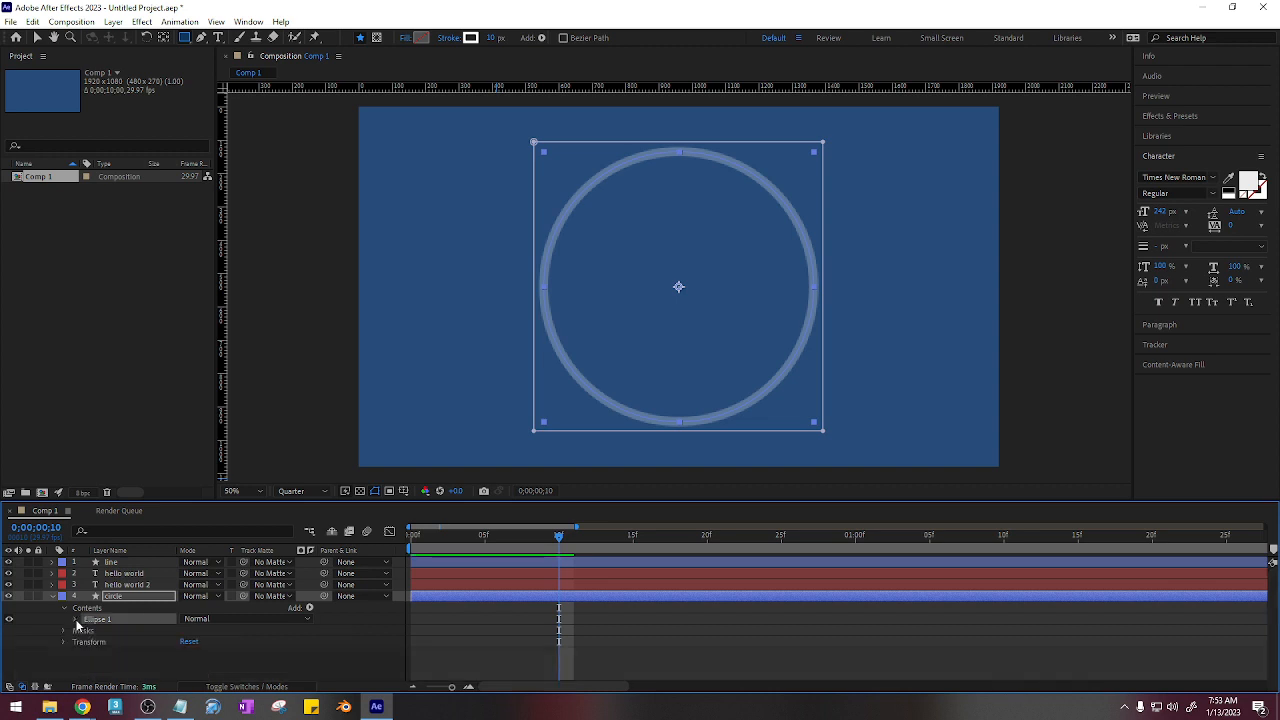
pyautogui.click(64, 631)
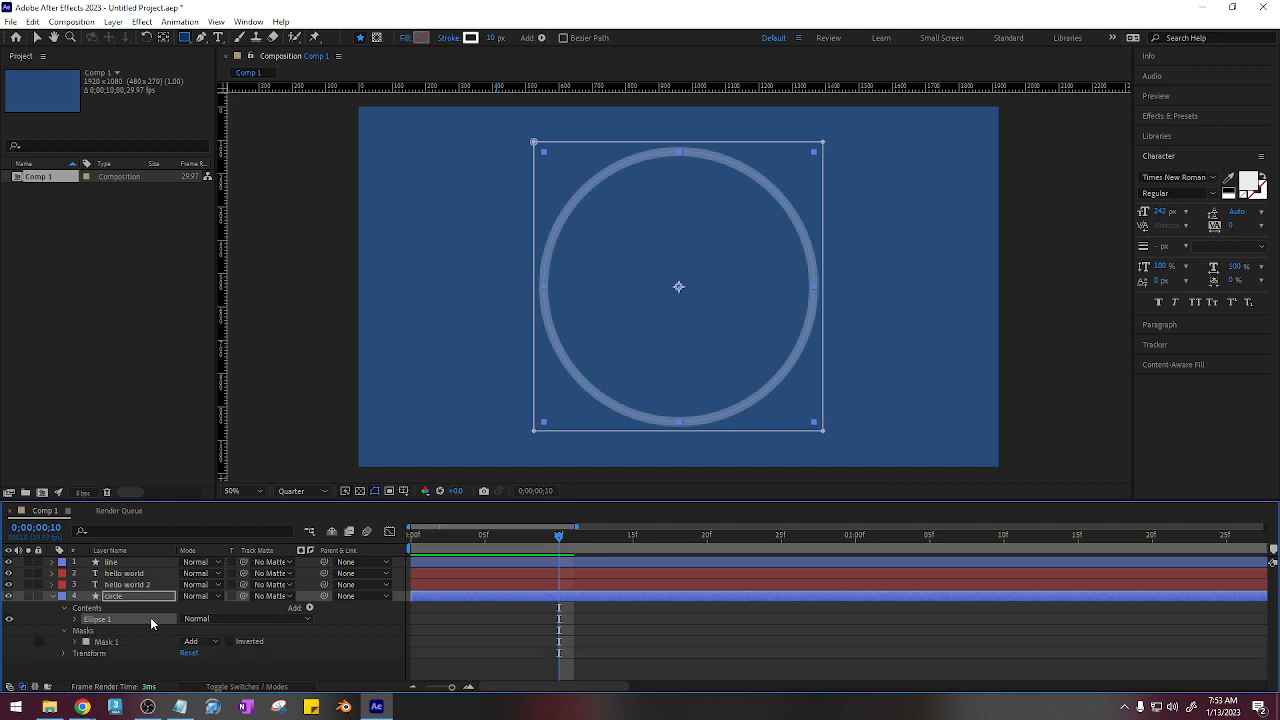
pyautogui.click(76, 641)
pyautogui.scroll(-1, 142, 598)
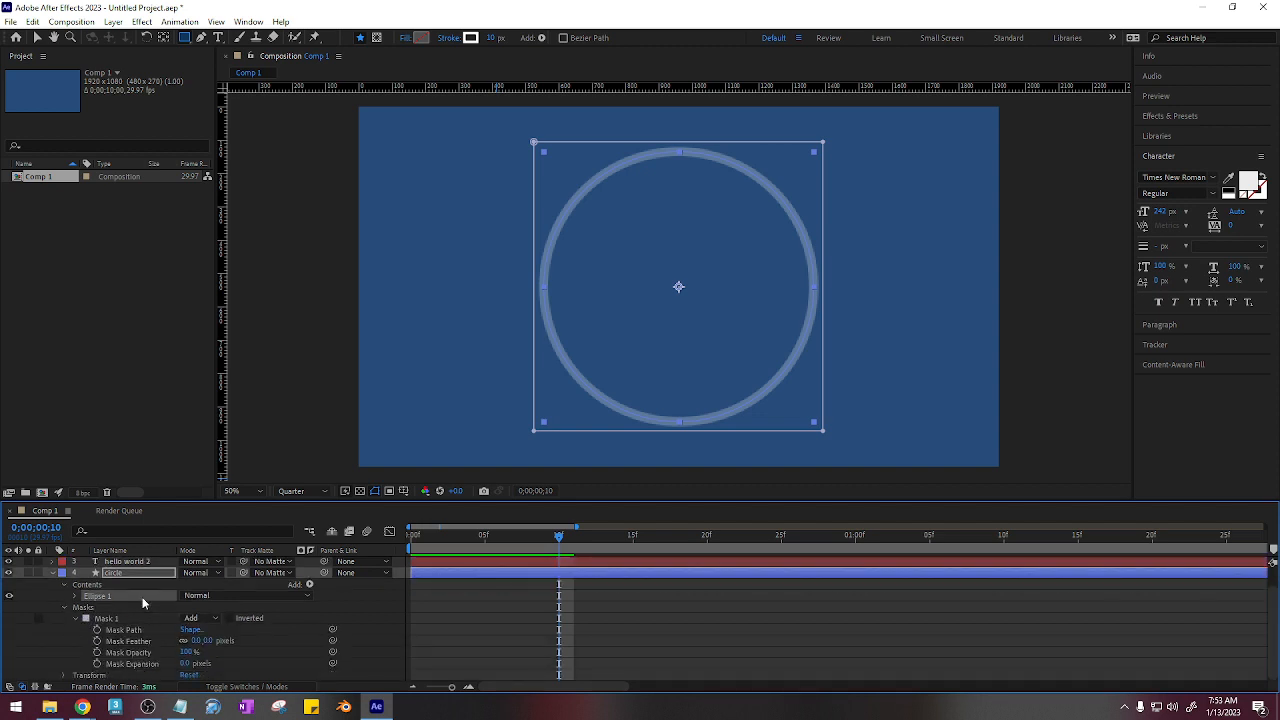
pyautogui.click(97, 629)
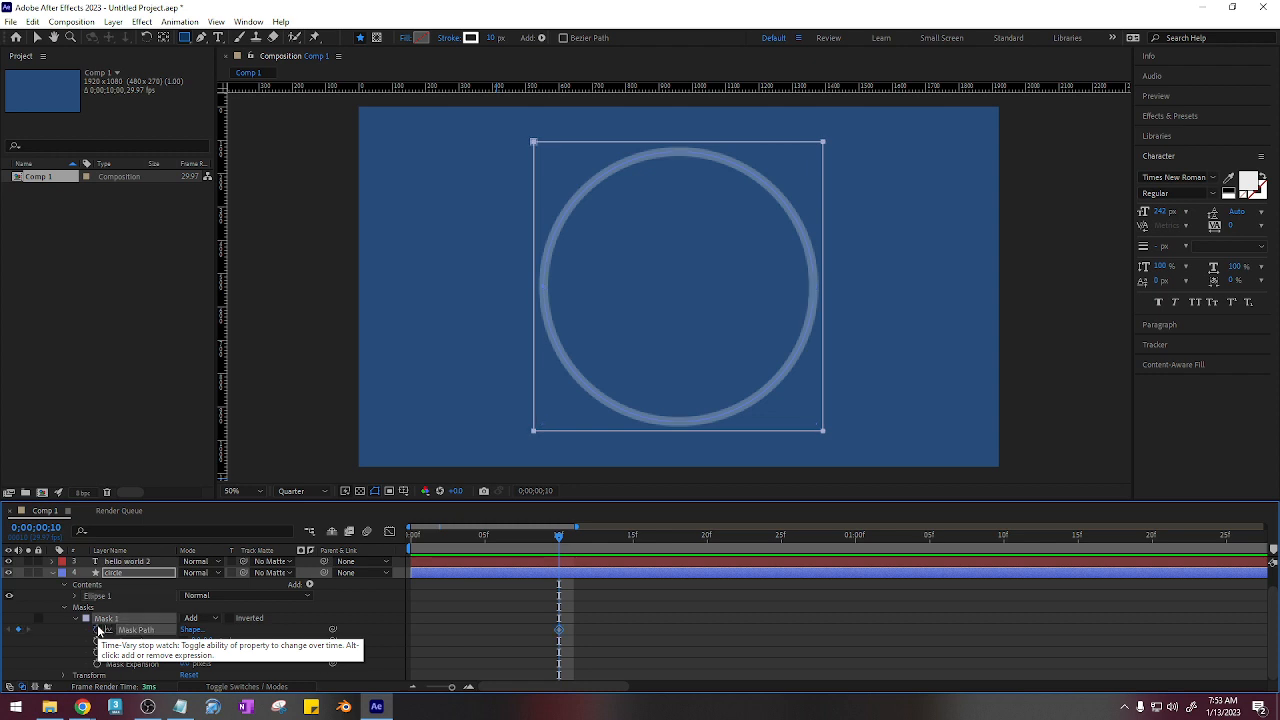
pyautogui.moveTo(690, 535); pyautogui.dragTo(707, 535)
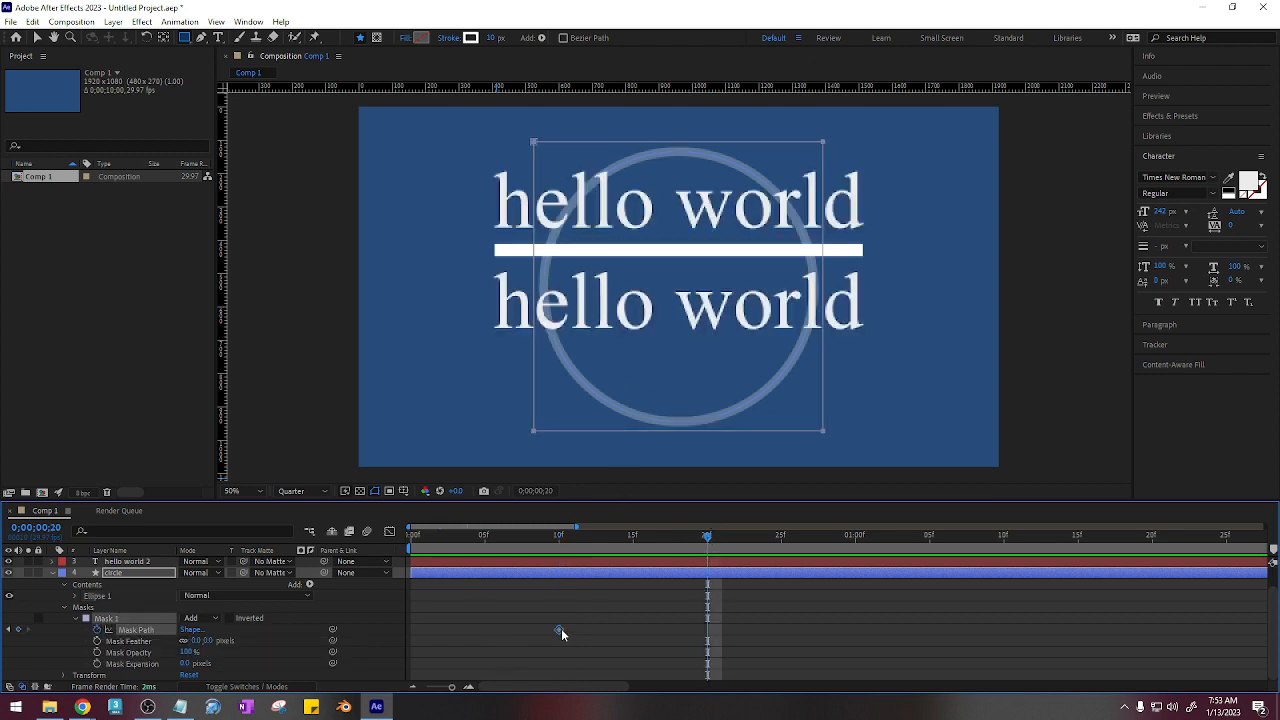
pyautogui.moveTo(560, 632); pyautogui.dragTo(707, 631)
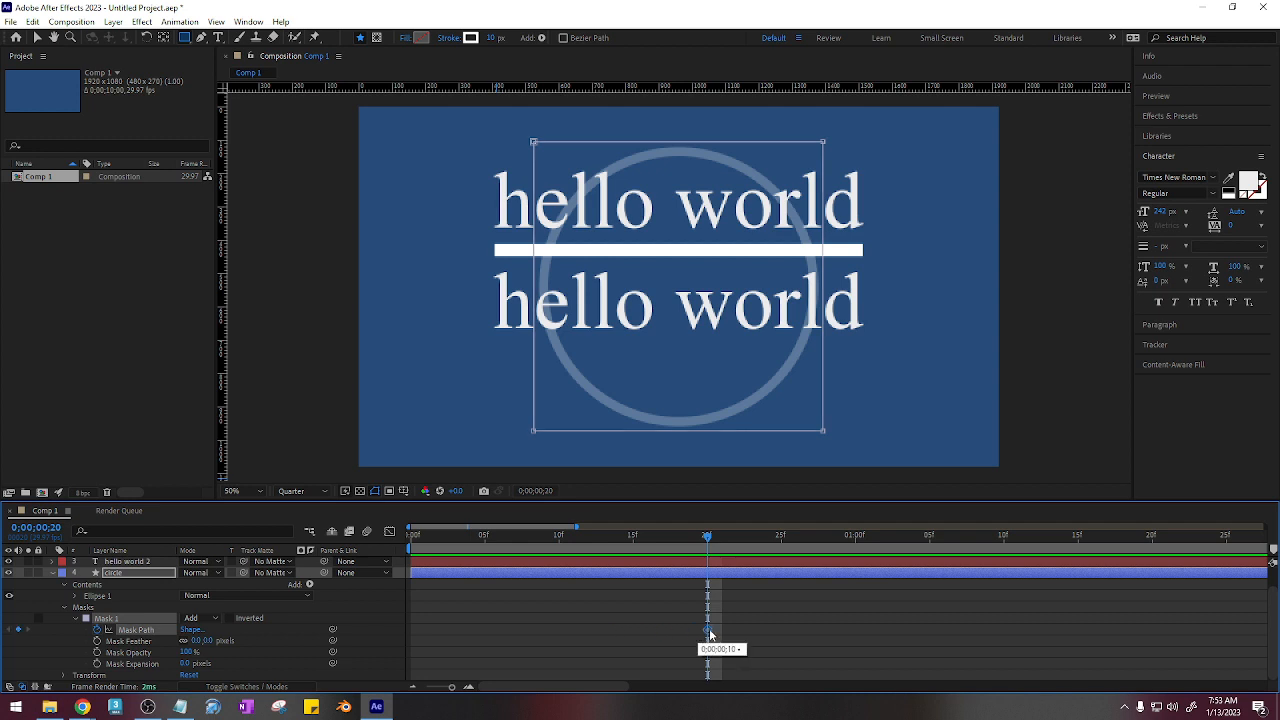
# Step: At frame 10, move the circle's mask straight down until it lies entirely below the circle
pyautogui.click(558, 535)
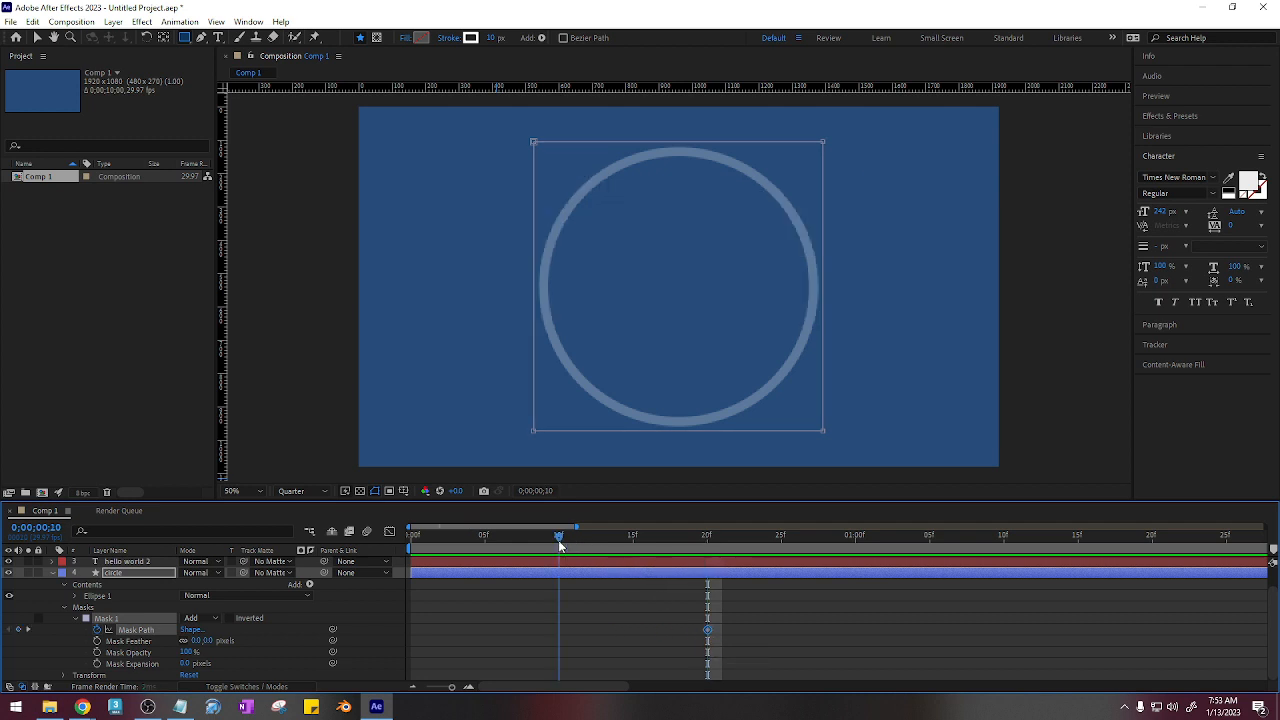
pyautogui.click(37, 37)
pyautogui.click(743, 186)
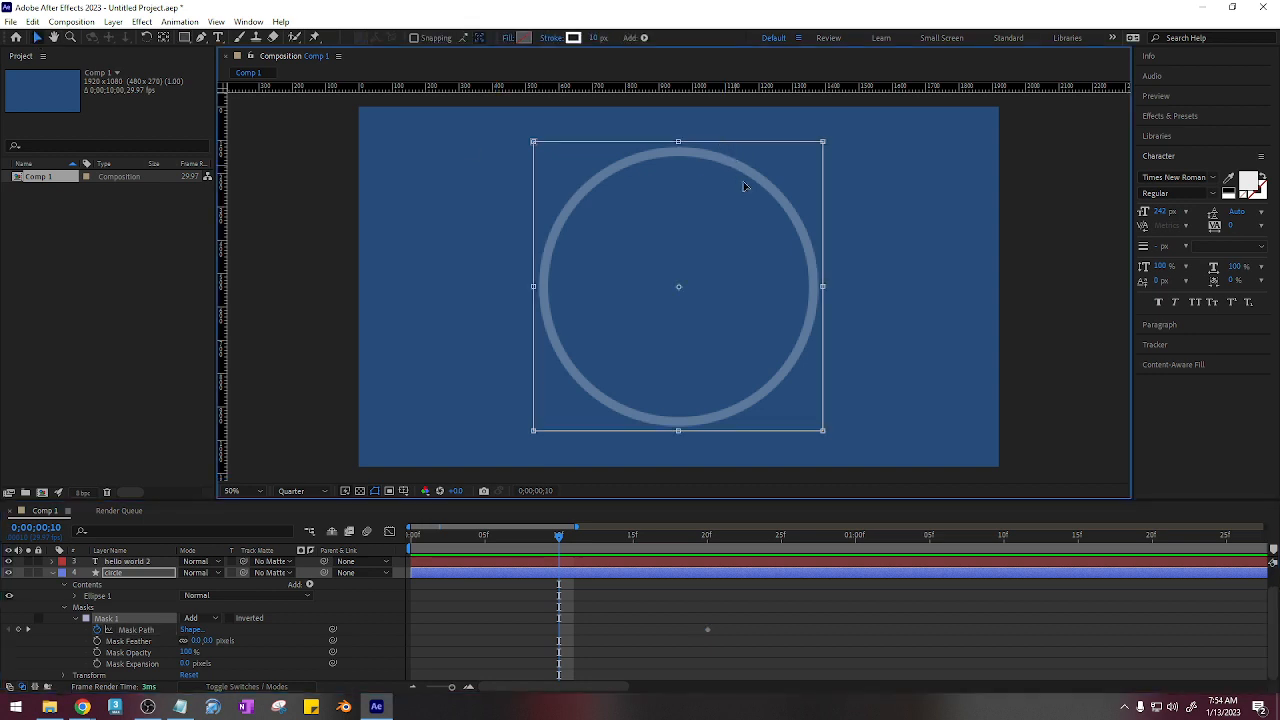
pyautogui.scroll(-2, 743, 186)
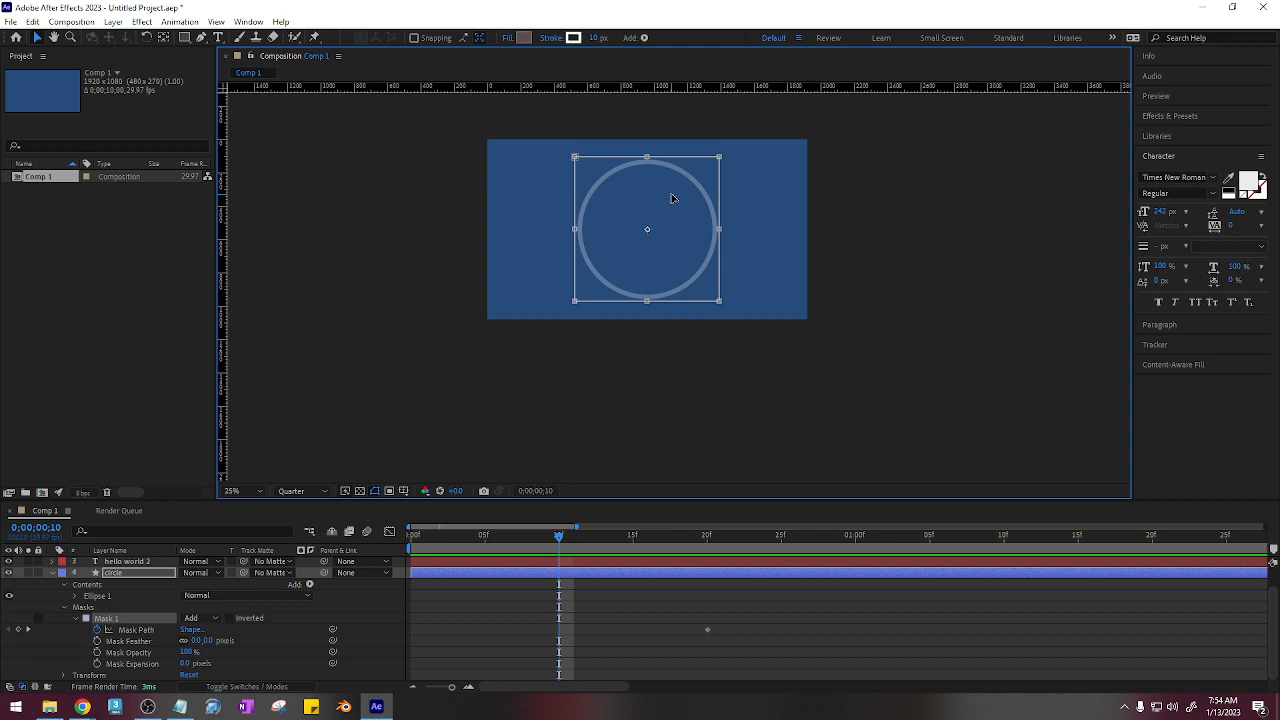
pyautogui.moveTo(672, 198); pyautogui.dragTo(670, 350)
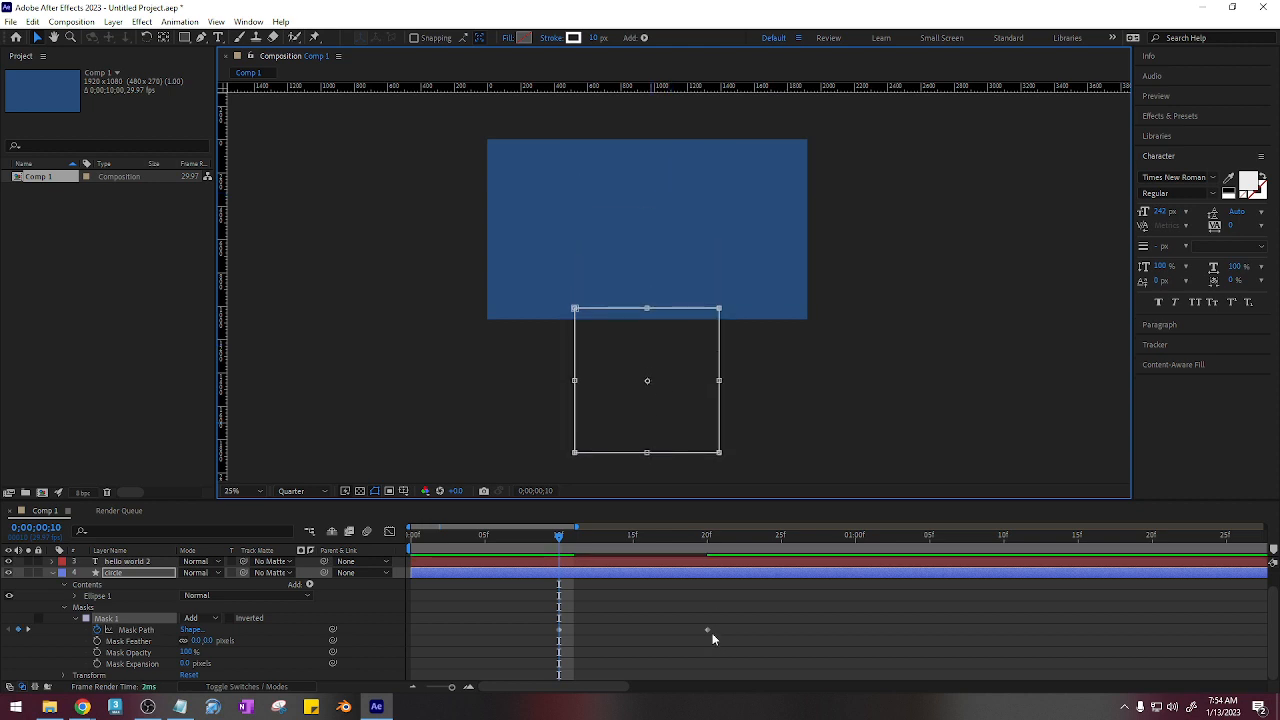
# Step: Apply easing to the Mask Path keyframe at frame 20 and move the playhead to 0;00;00;21
pyautogui.click(708, 628)
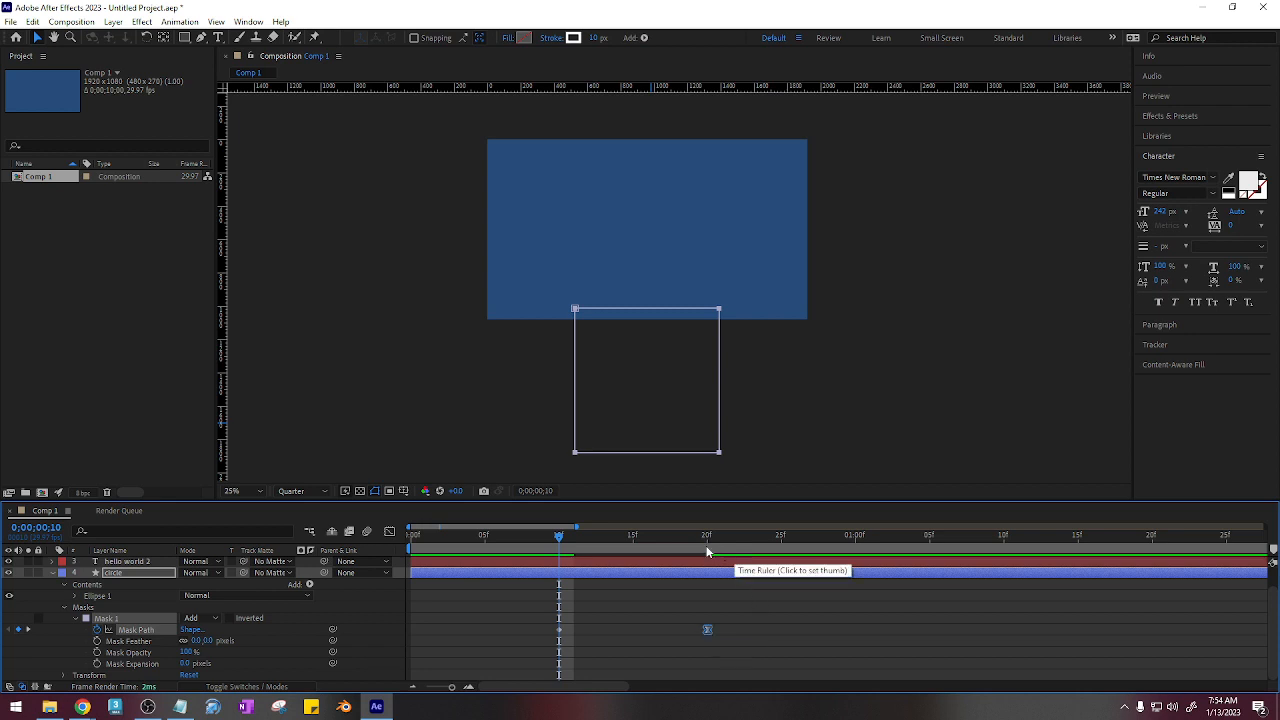
pyautogui.moveTo(566, 540); pyautogui.dragTo(730, 538)
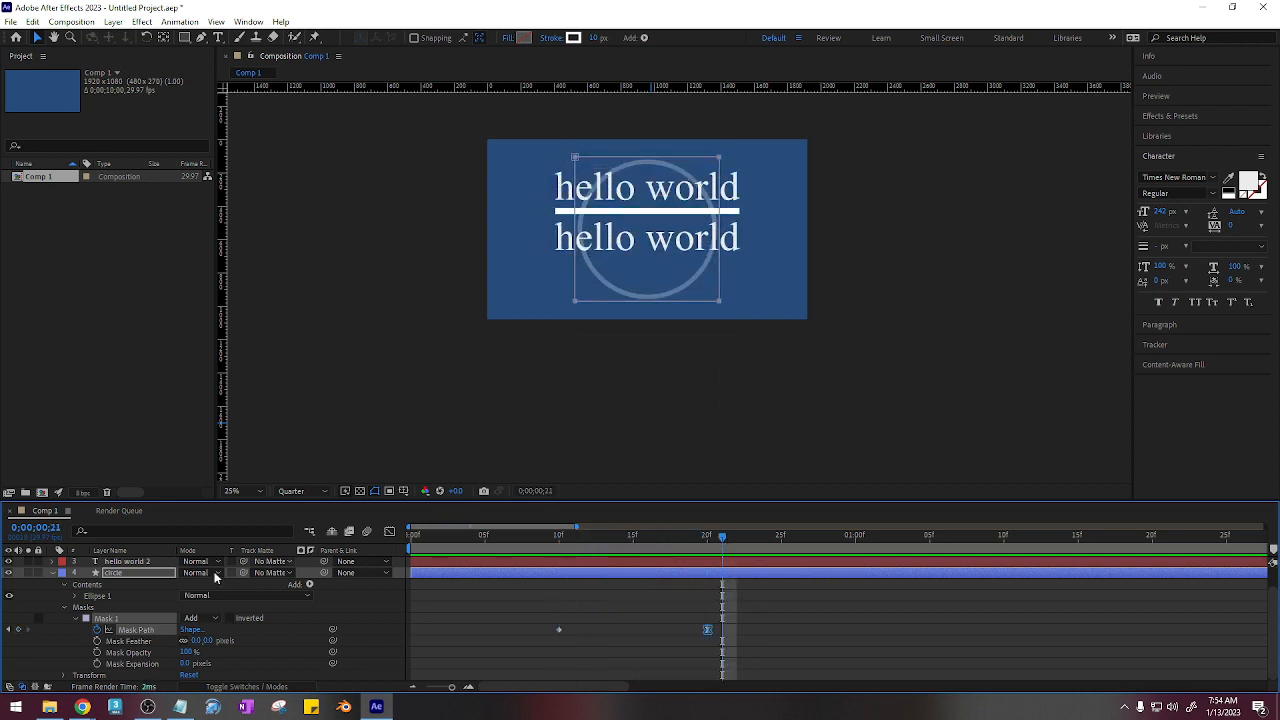
# Step: Collapse the circle layer's properties and leave every layer deselected
pyautogui.click(54, 571)
pyautogui.click(136, 624)
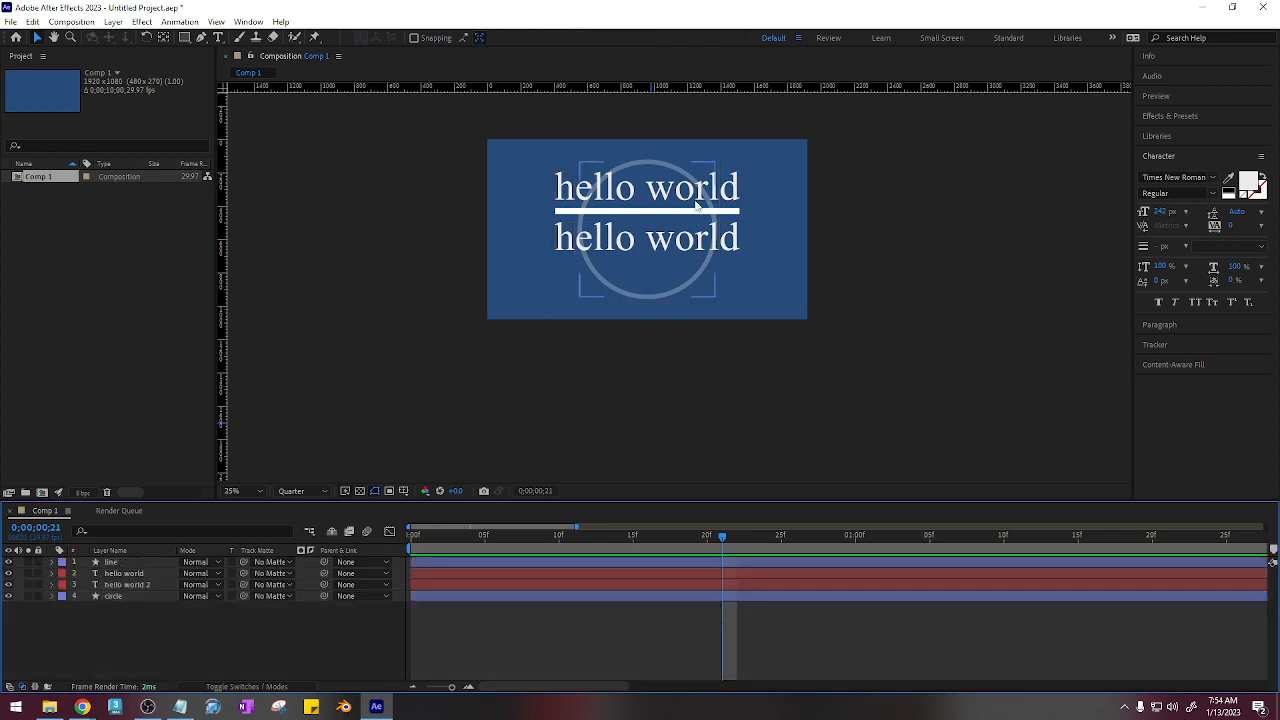
pyautogui.click(137, 598)
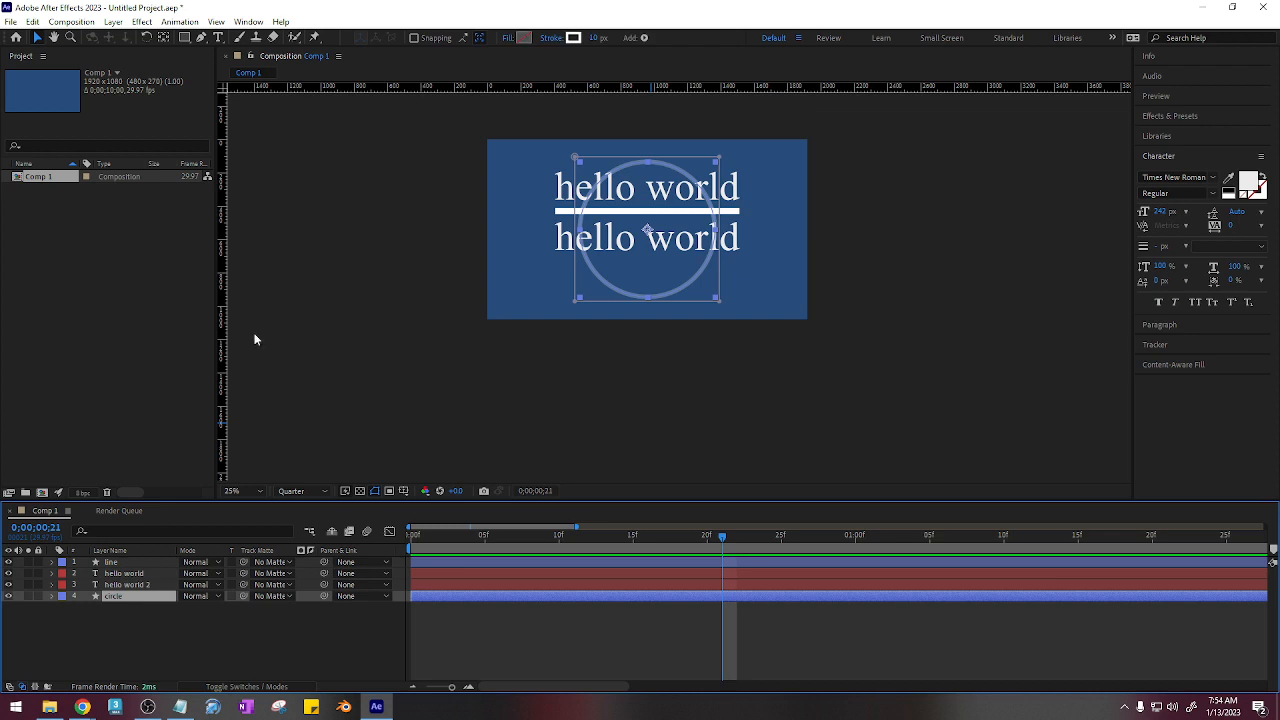
pyautogui.click(181, 644)
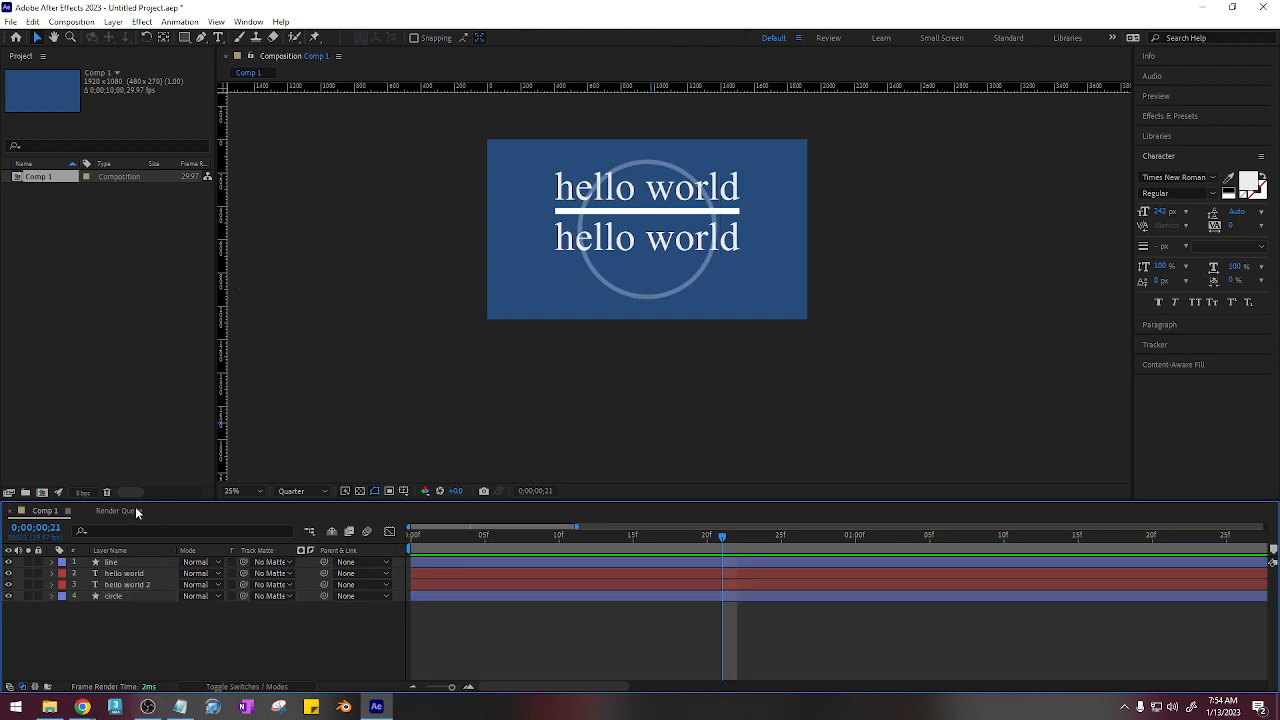
pyautogui.click(184, 38)
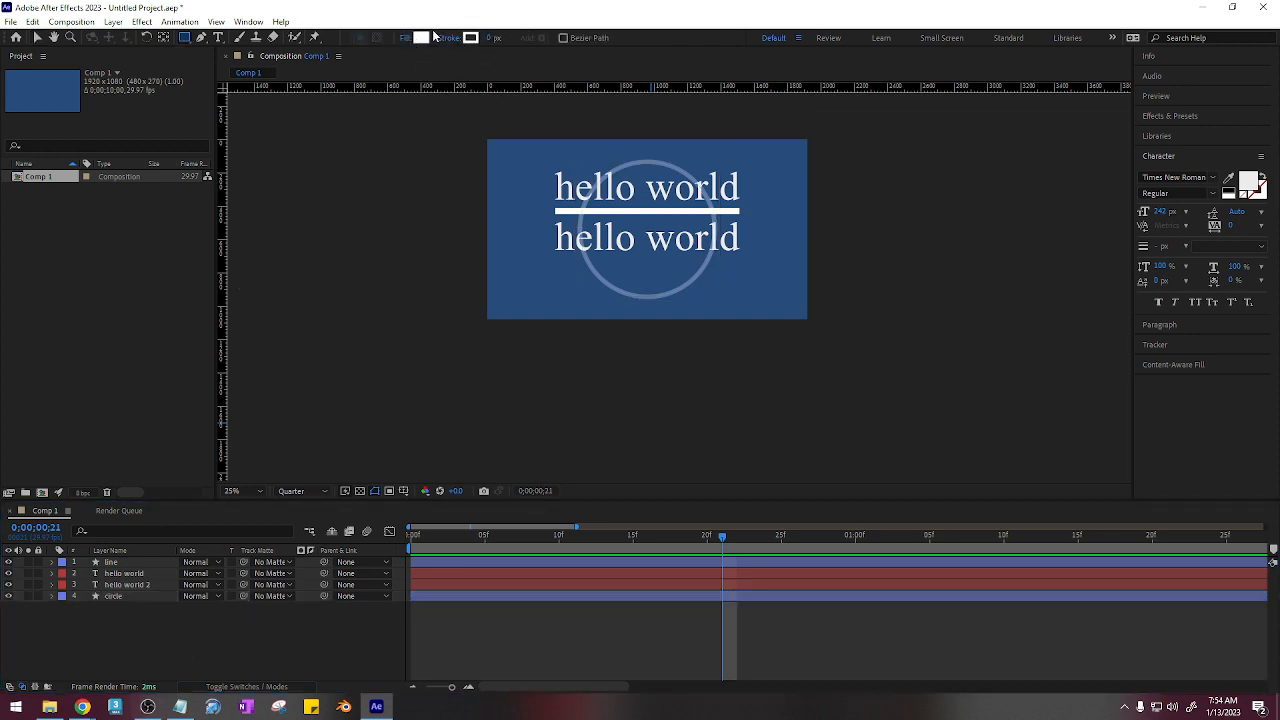
pyautogui.moveTo(636, 218); pyautogui.dragTo(678, 262)
pyautogui.press('Delete')
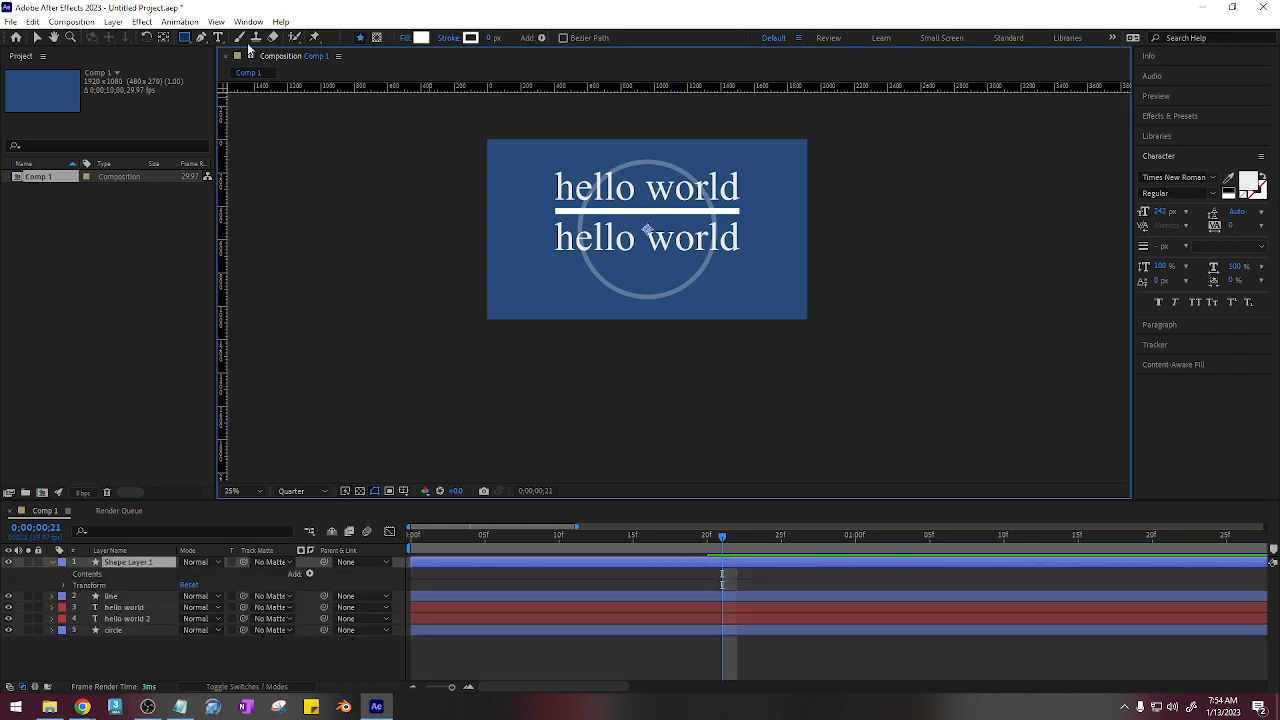
pyautogui.press('Delete')
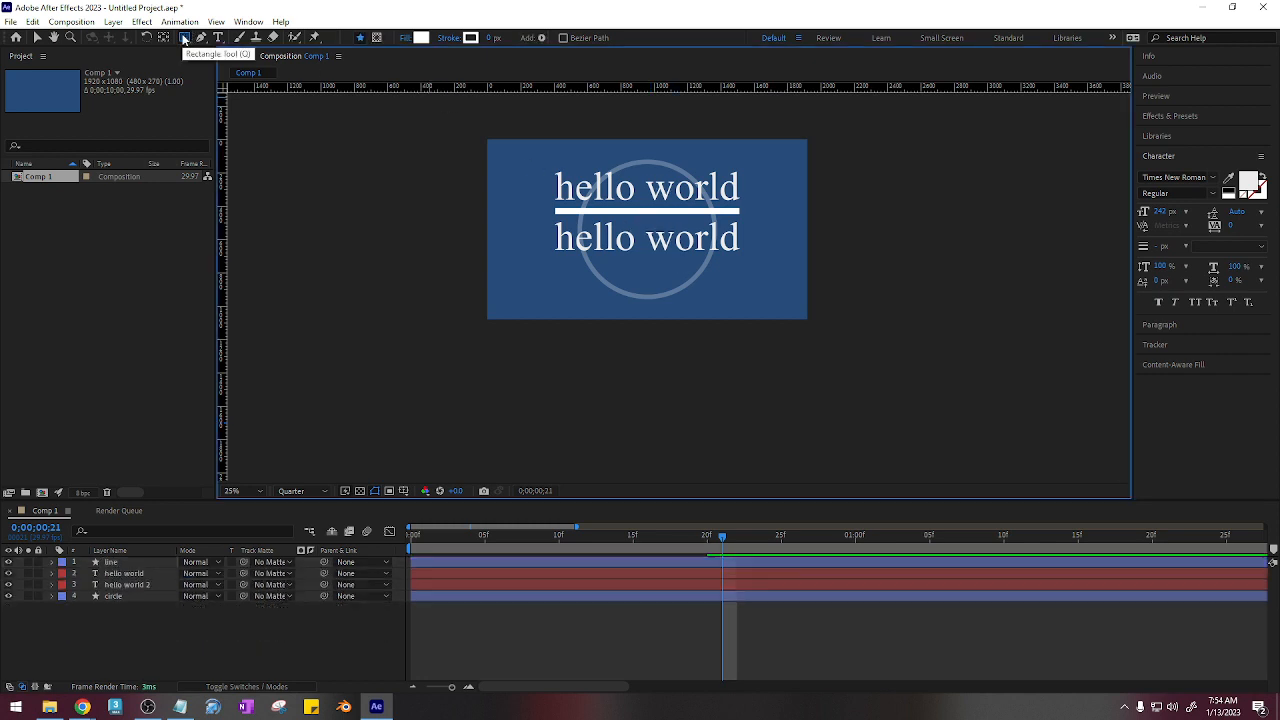
# Step: Draw a small white-filled circle with the Ellipse tool and centre it in the composition
pyautogui.click(184, 38)
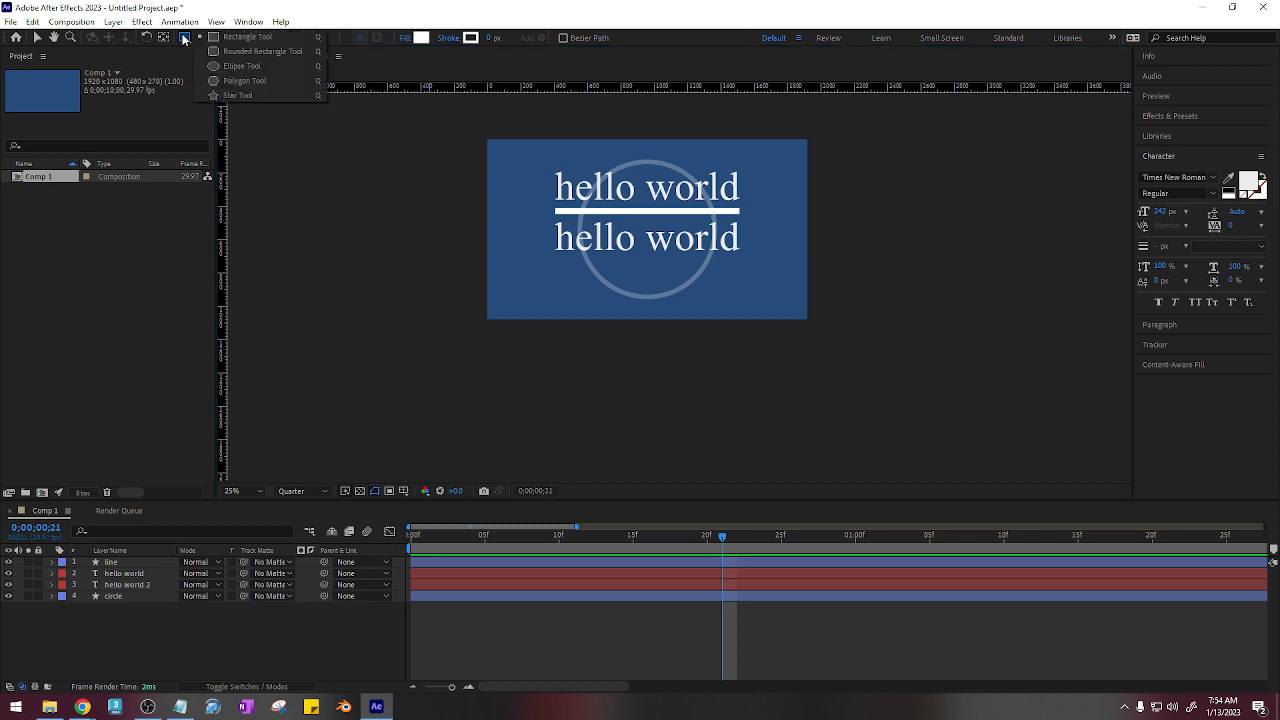
pyautogui.click(236, 66)
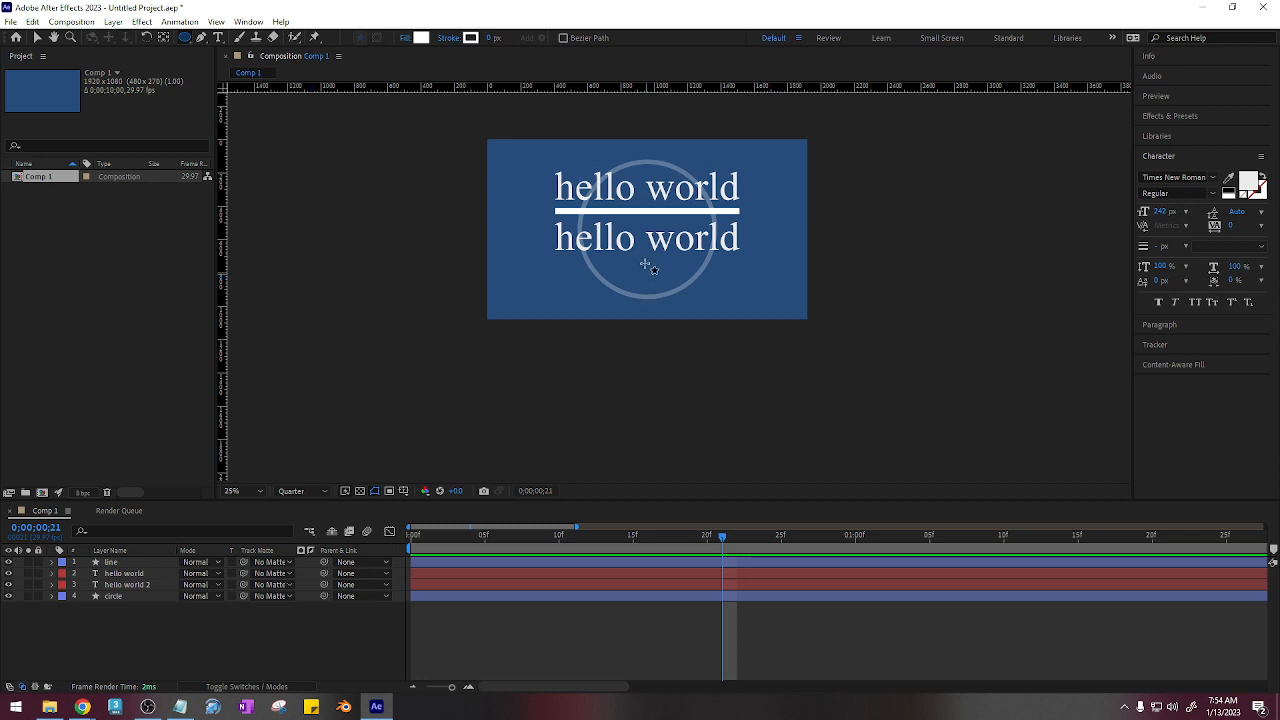
pyautogui.moveTo(617, 228); pyautogui.dragTo(656, 252)
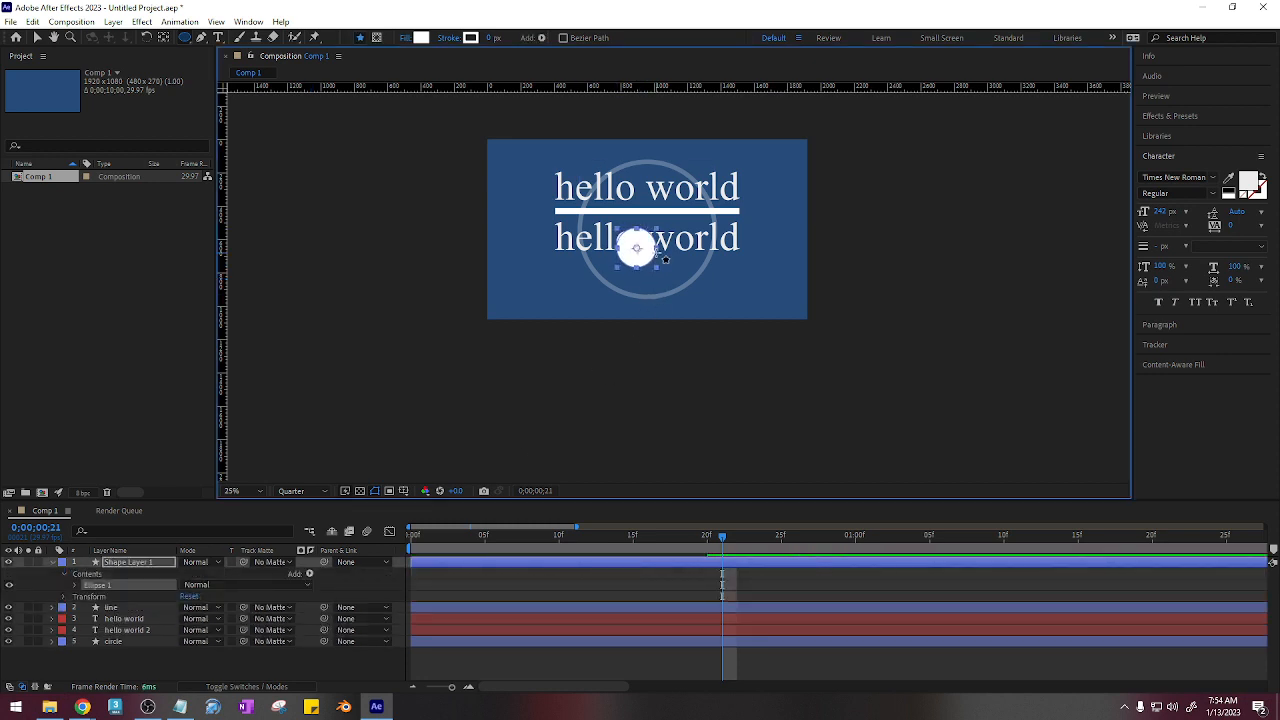
pyautogui.hotkey('ctrl', 'Home')
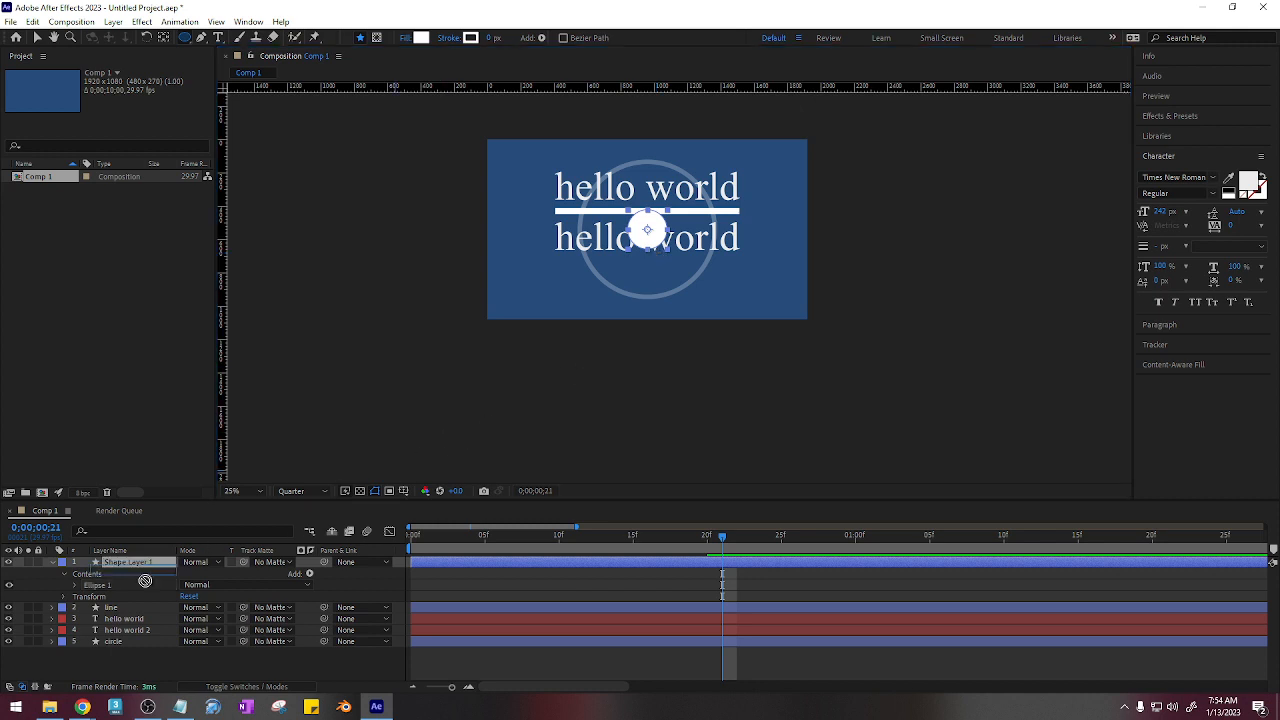
# Step: Move the new shape layer below the circle layer and rename it "little circle"
pyautogui.moveTo(128, 562); pyautogui.dragTo(138, 646)
pyautogui.press('Return')
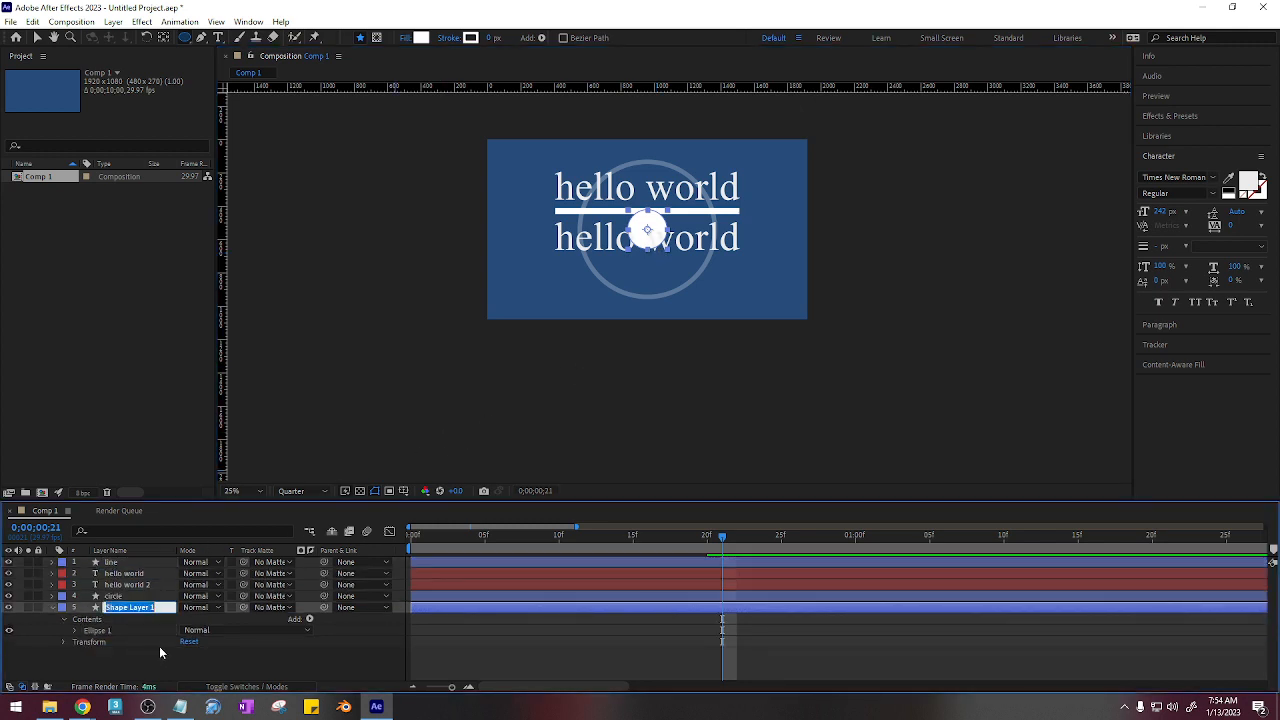
pyautogui.write('little circle')
pyautogui.press('Return')
# Step: Set the little circle layer's opacity to 25%
pyautogui.press('t')
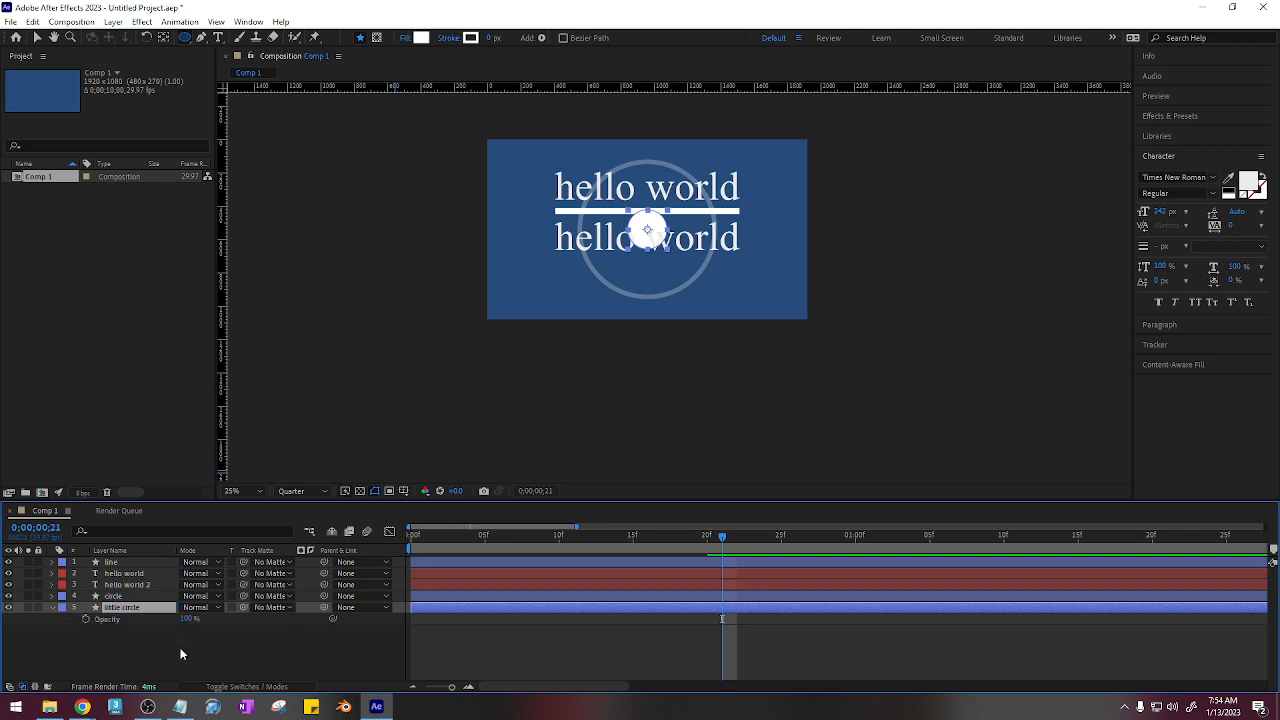
pyautogui.click(186, 618)
pyautogui.write('25')
pyautogui.press('Return')
# Step: Add a new mask to the little circle layer and check its edges against the shape up close
pyautogui.scroll(2, 736, 304)
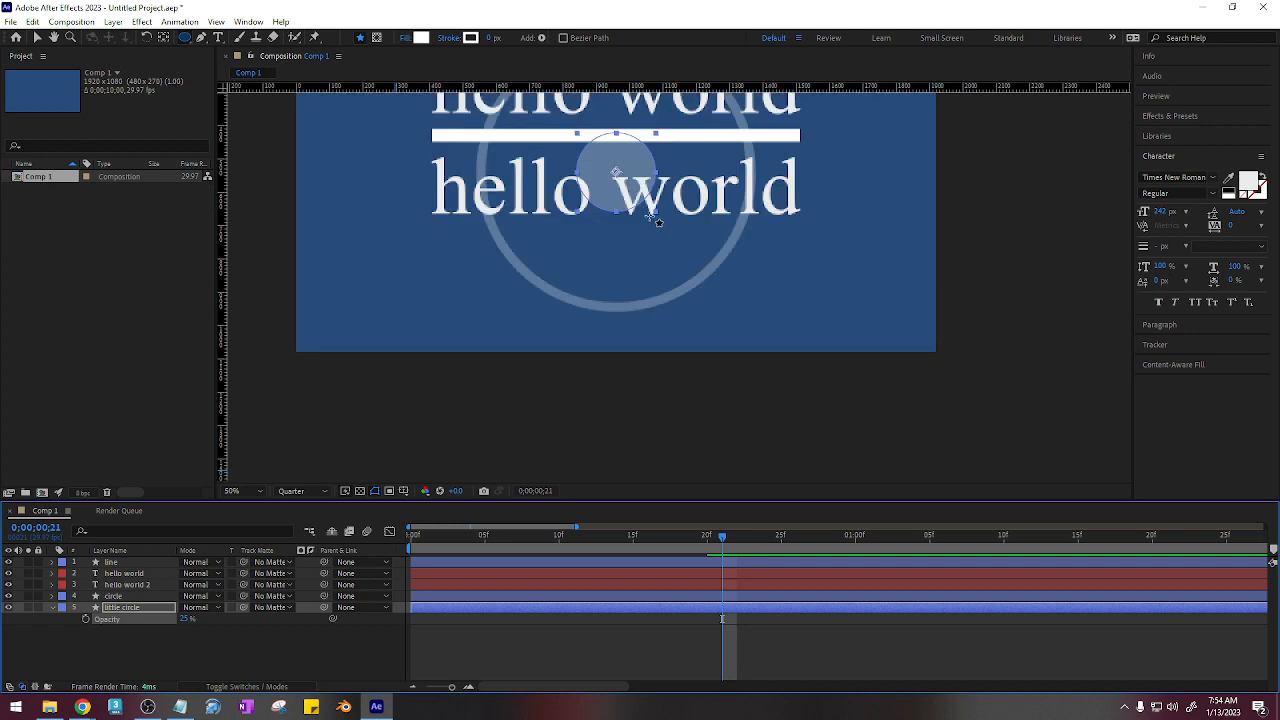
pyautogui.moveTo(650, 213); pyautogui.dragTo(650, 319)
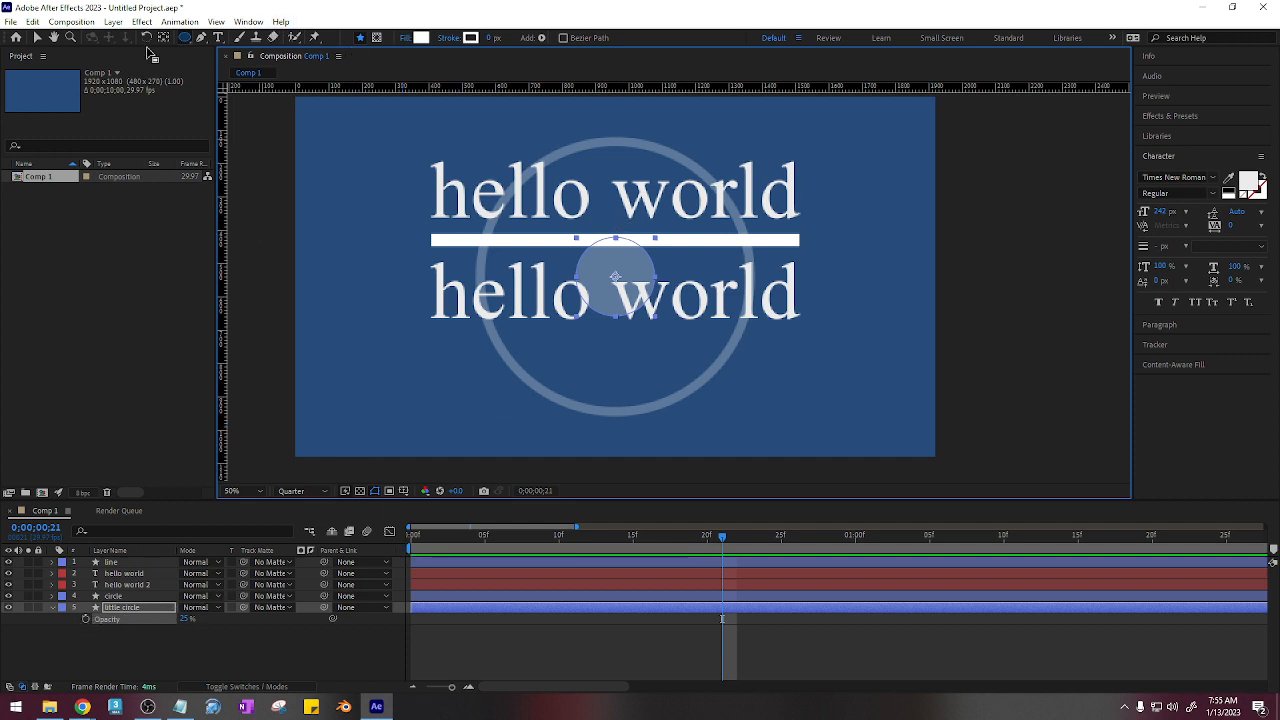
pyautogui.click(37, 38)
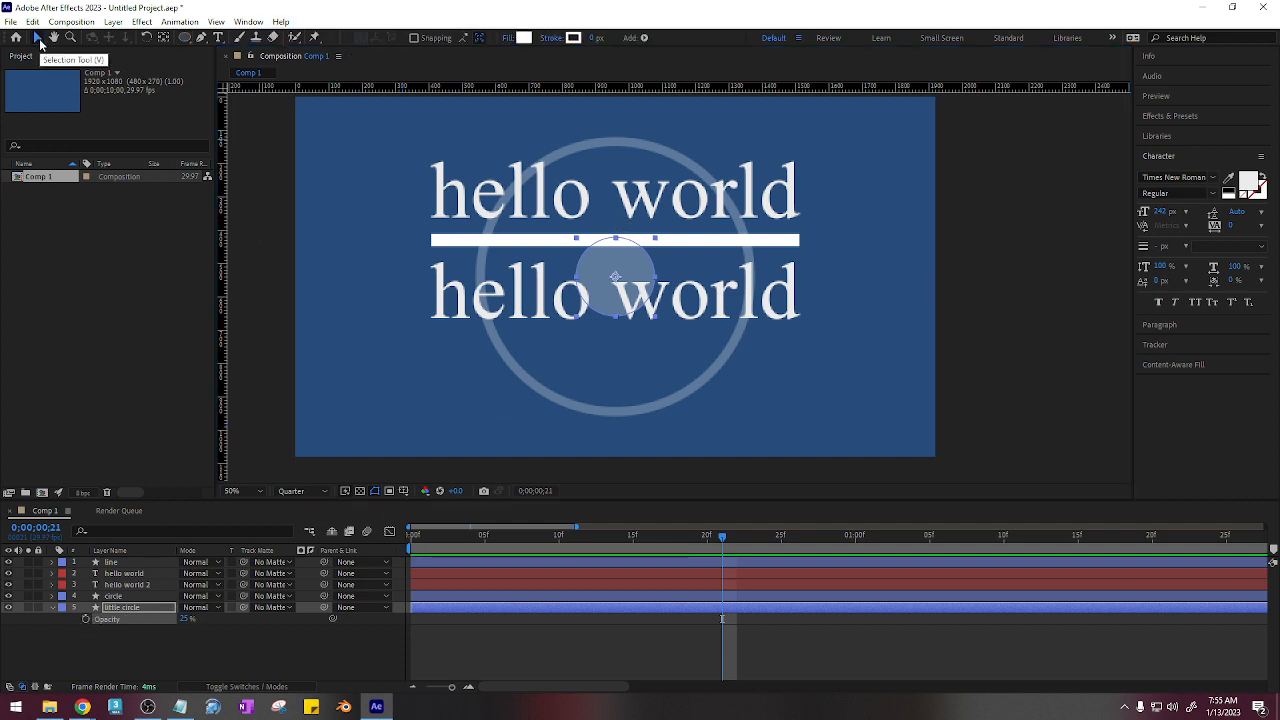
pyautogui.rightClick(134, 607)
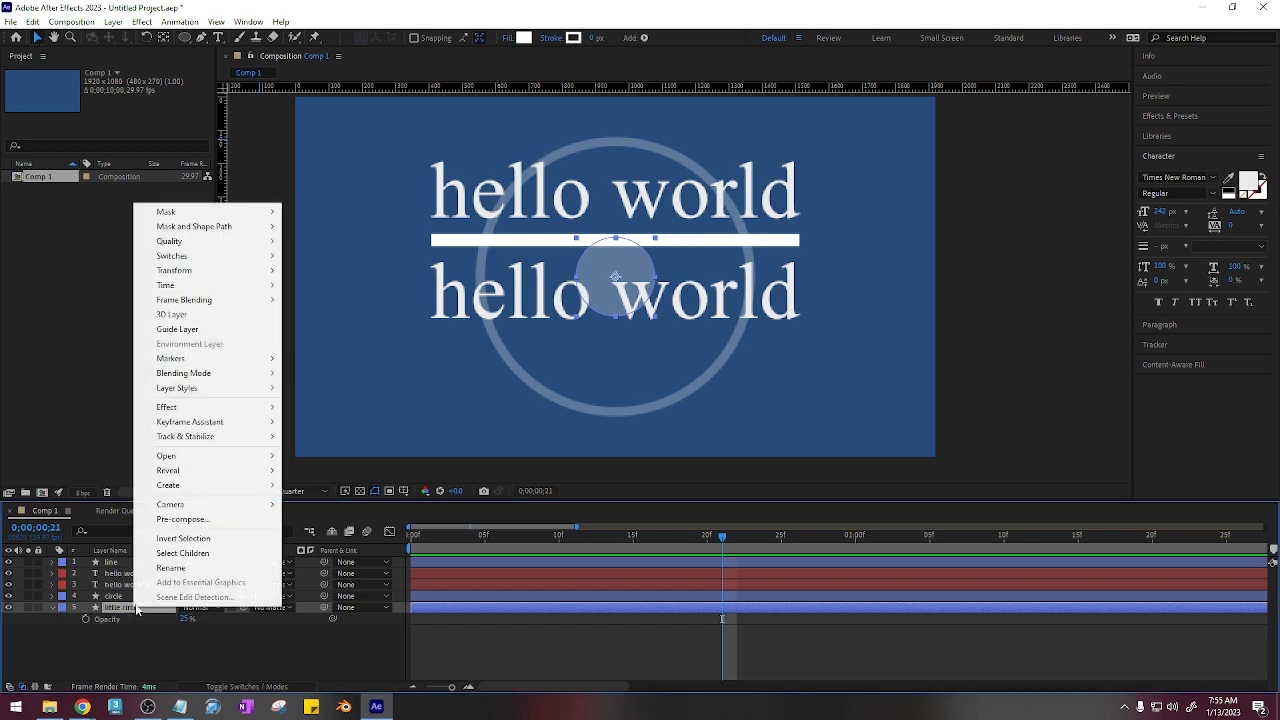
pyautogui.moveTo(229, 214)
pyautogui.click(400, 212)
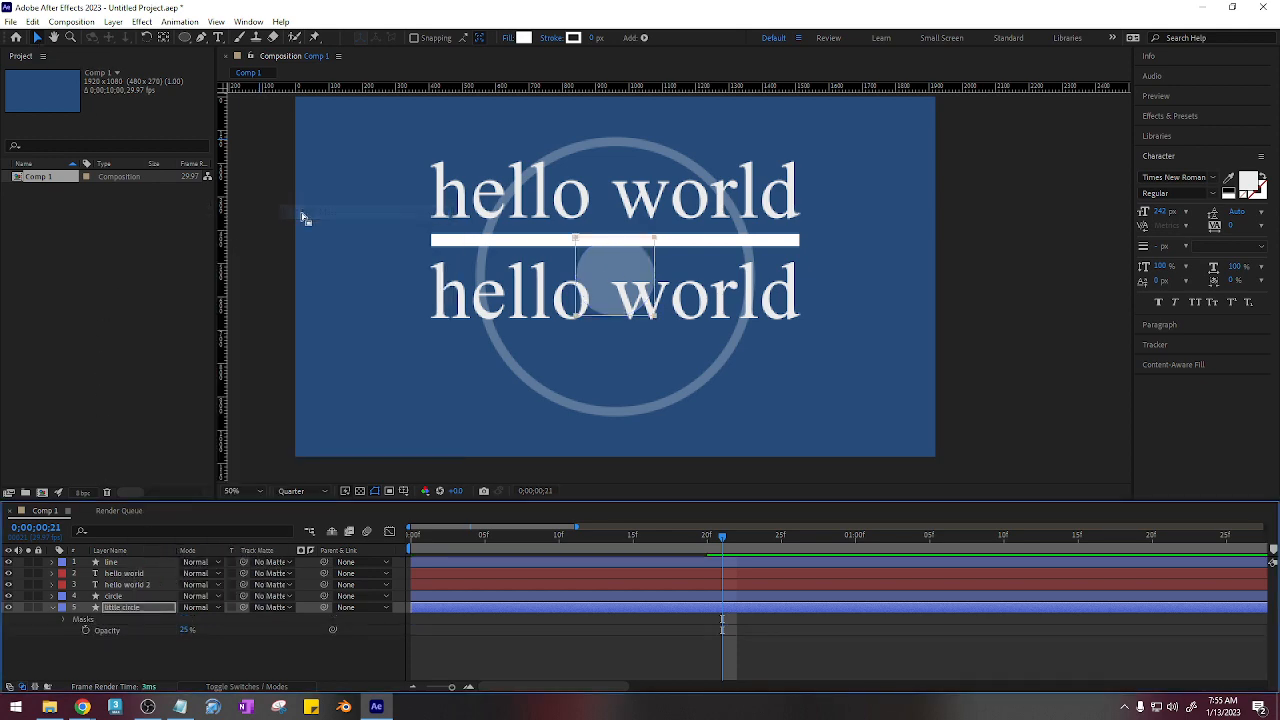
pyautogui.scroll(5, 661, 272)
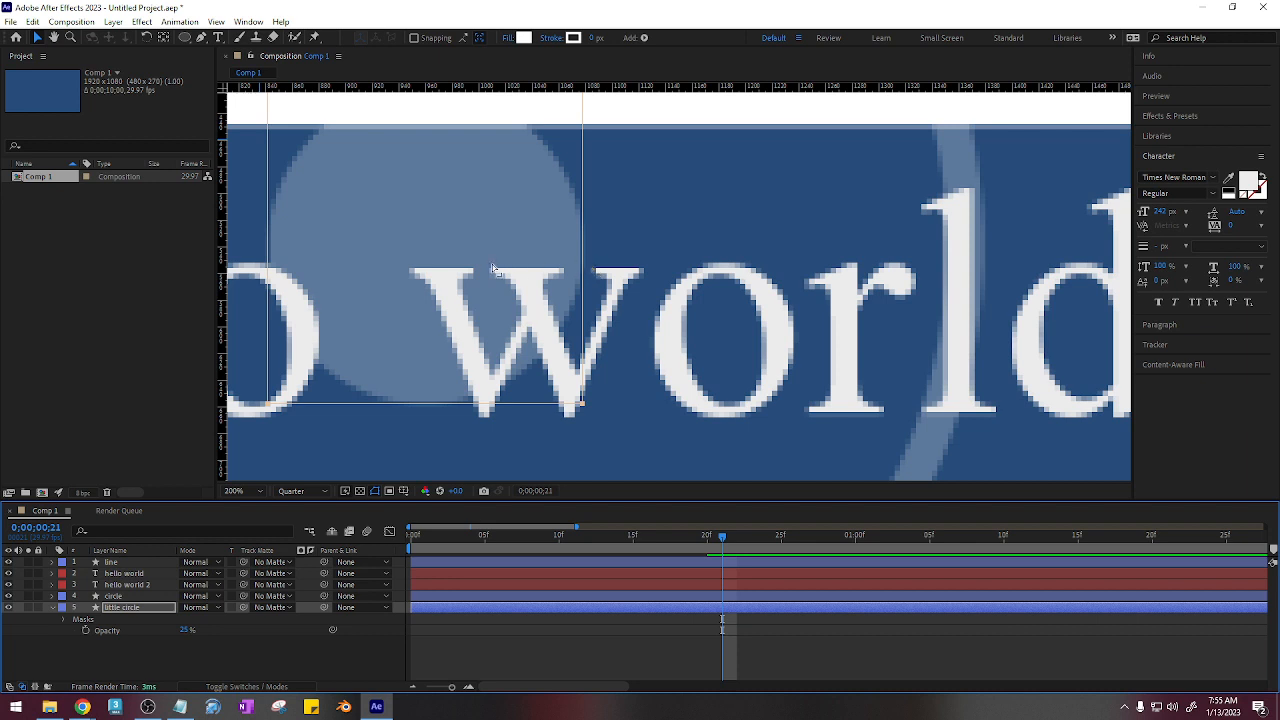
pyautogui.scroll(-2, 500, 268)
pyautogui.scroll(-1, 553, 256)
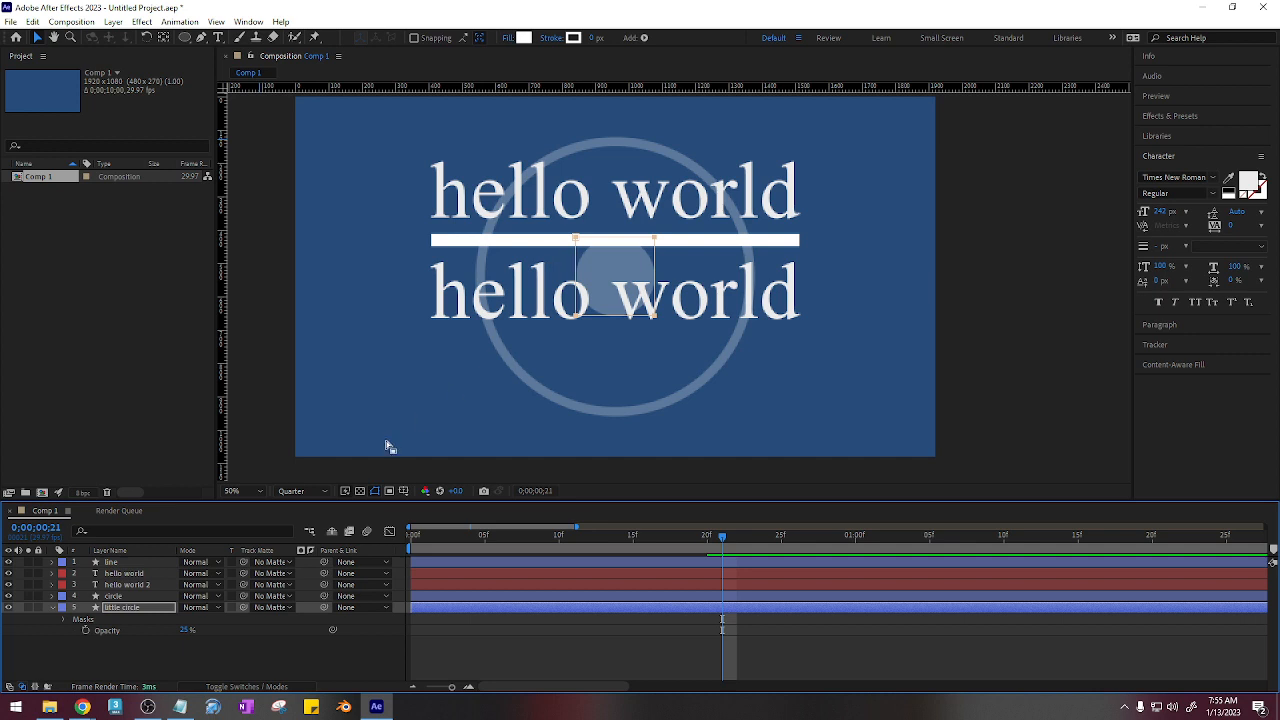
# Step: Place horizontal guides at the little circle's upper and lower edges and a vertical guide at its left edge
pyautogui.click(165, 611)
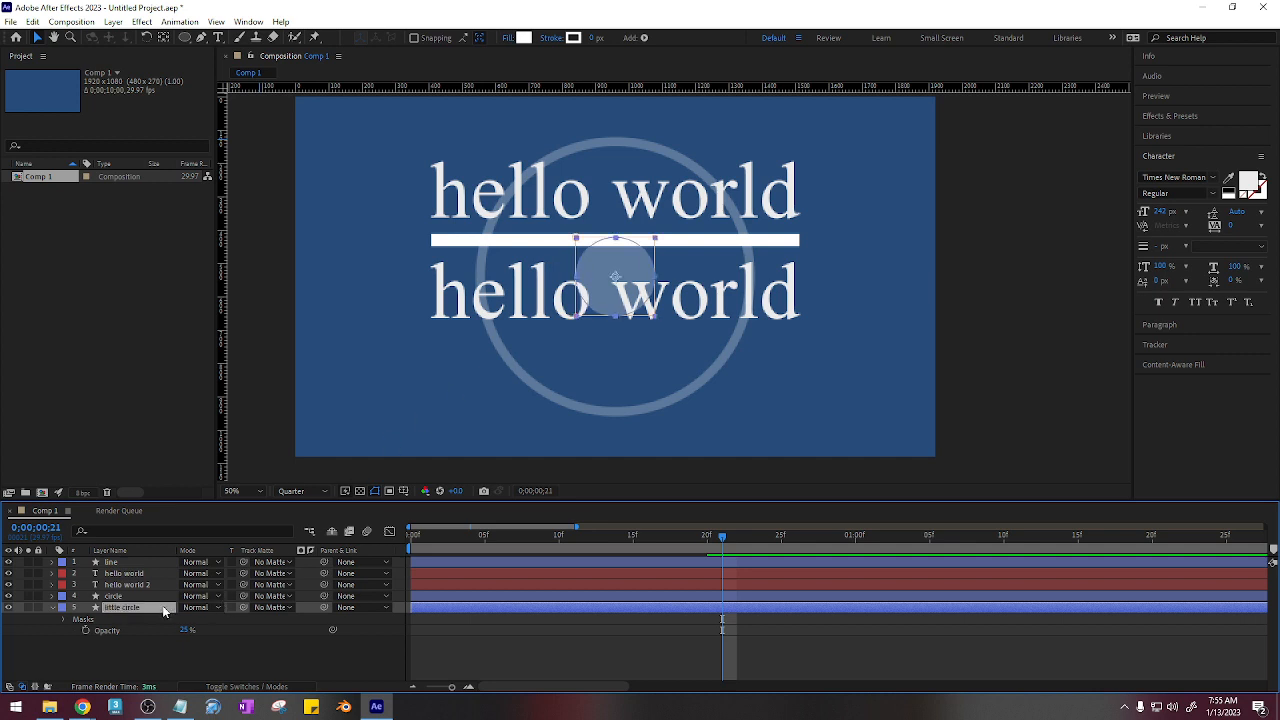
pyautogui.click(54, 610)
pyautogui.click(54, 607)
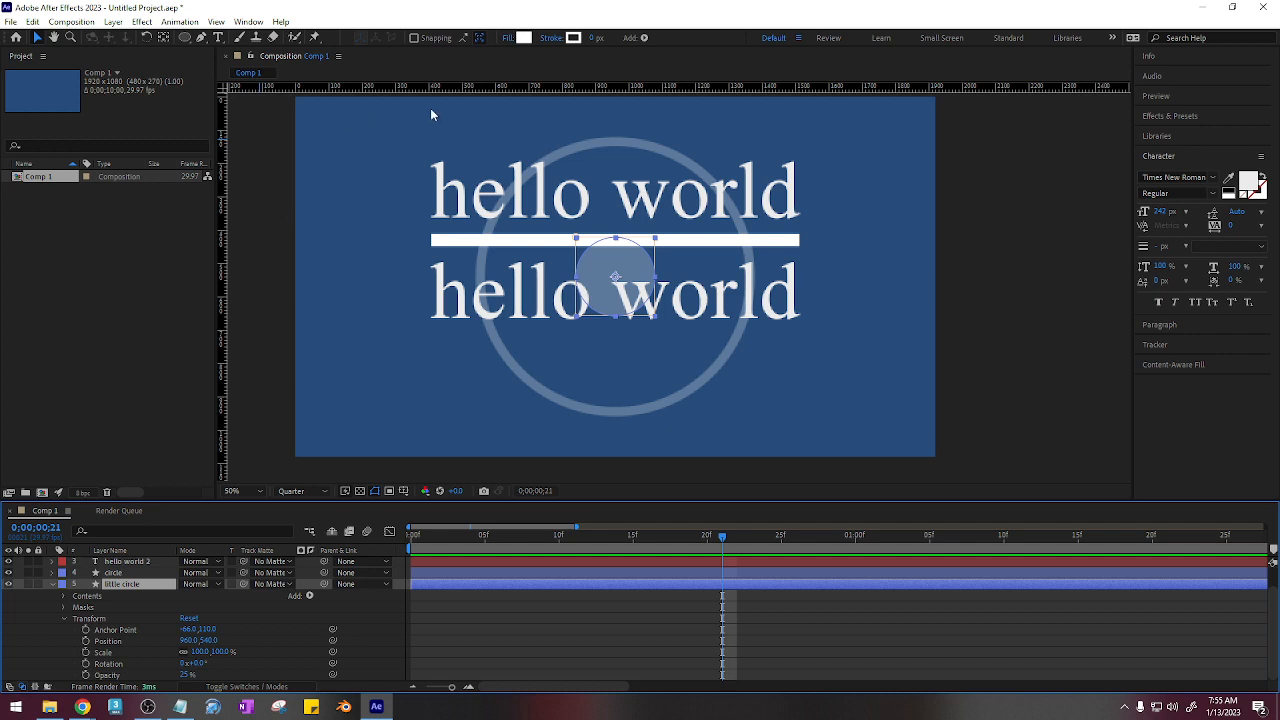
pyautogui.moveTo(436, 88); pyautogui.dragTo(440, 237)
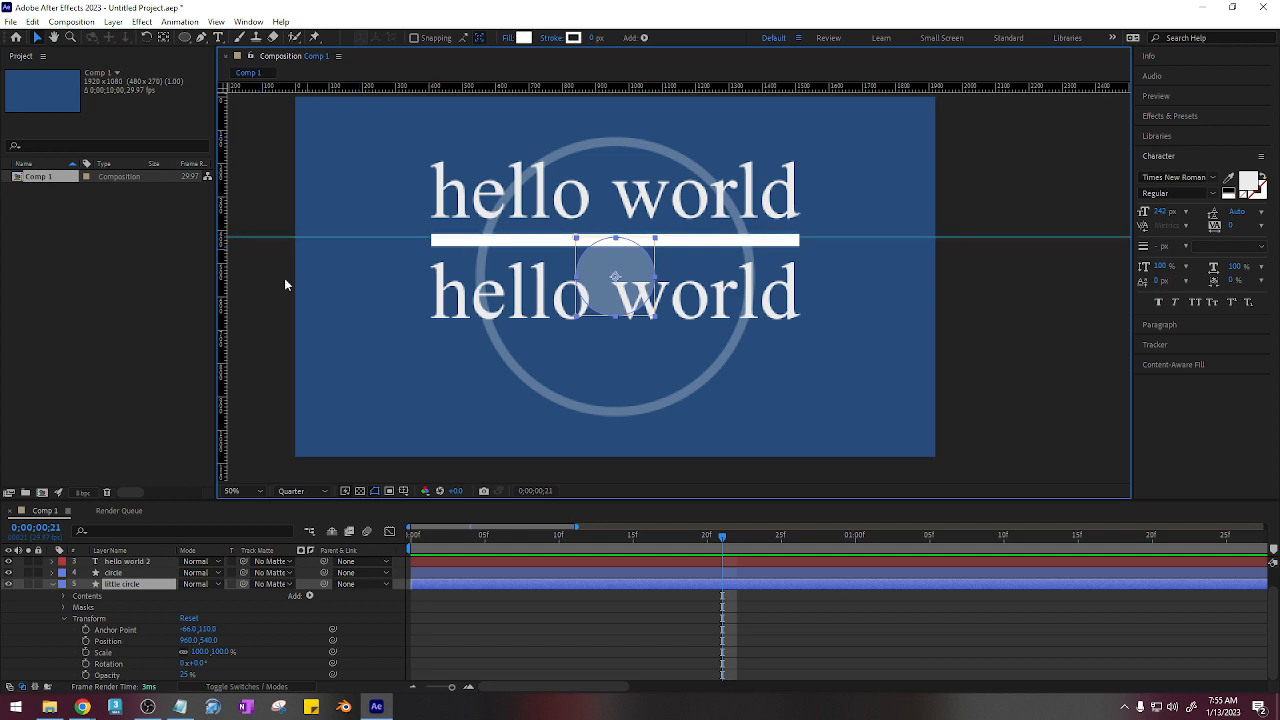
pyautogui.moveTo(223, 296); pyautogui.dragTo(575, 305)
pyautogui.moveTo(761, 87); pyautogui.dragTo(755, 315)
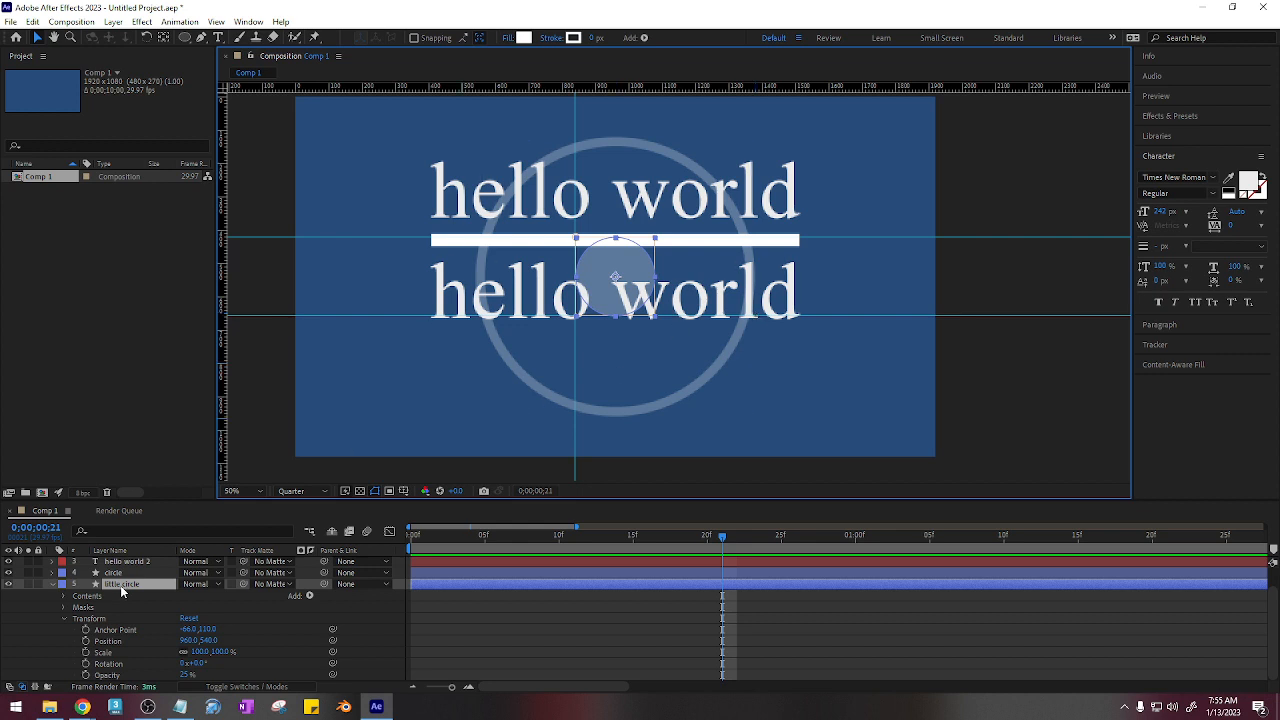
# Step: Keyframe the little circle's centred Position at frame 20 and set its Y position to 298 at frame 10
pyautogui.press('p')
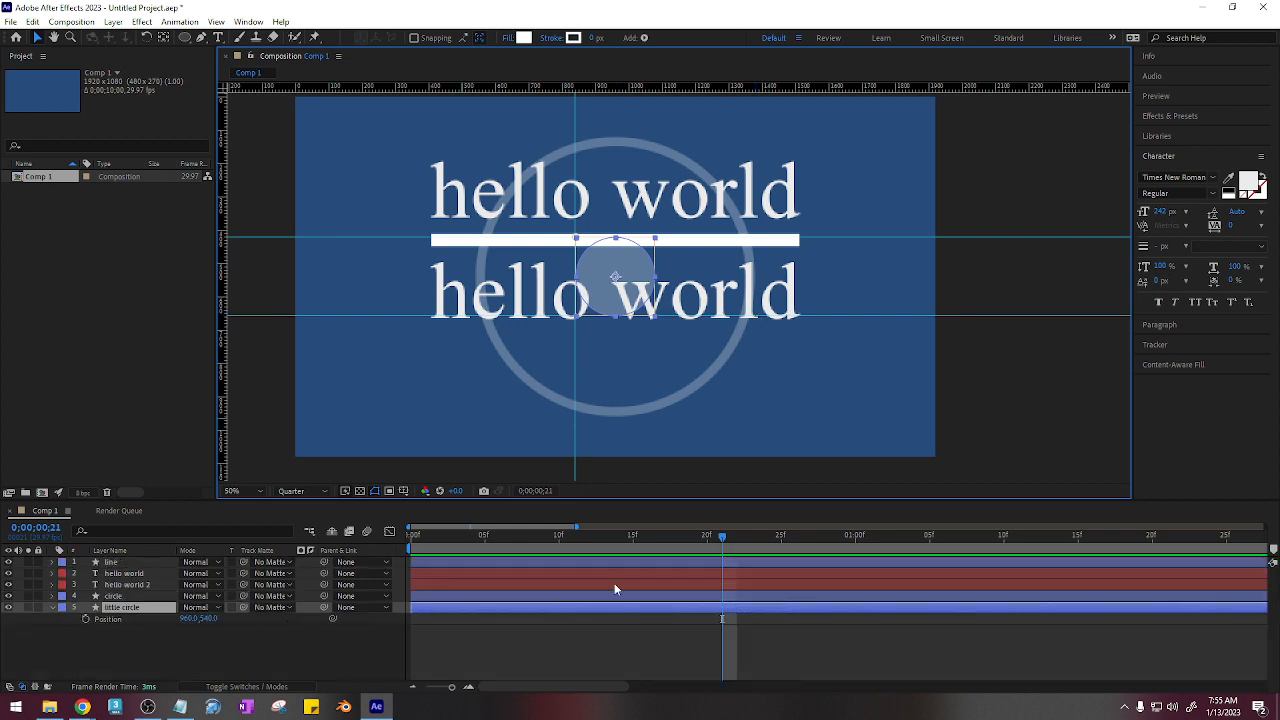
pyautogui.moveTo(697, 535); pyautogui.dragTo(558, 553)
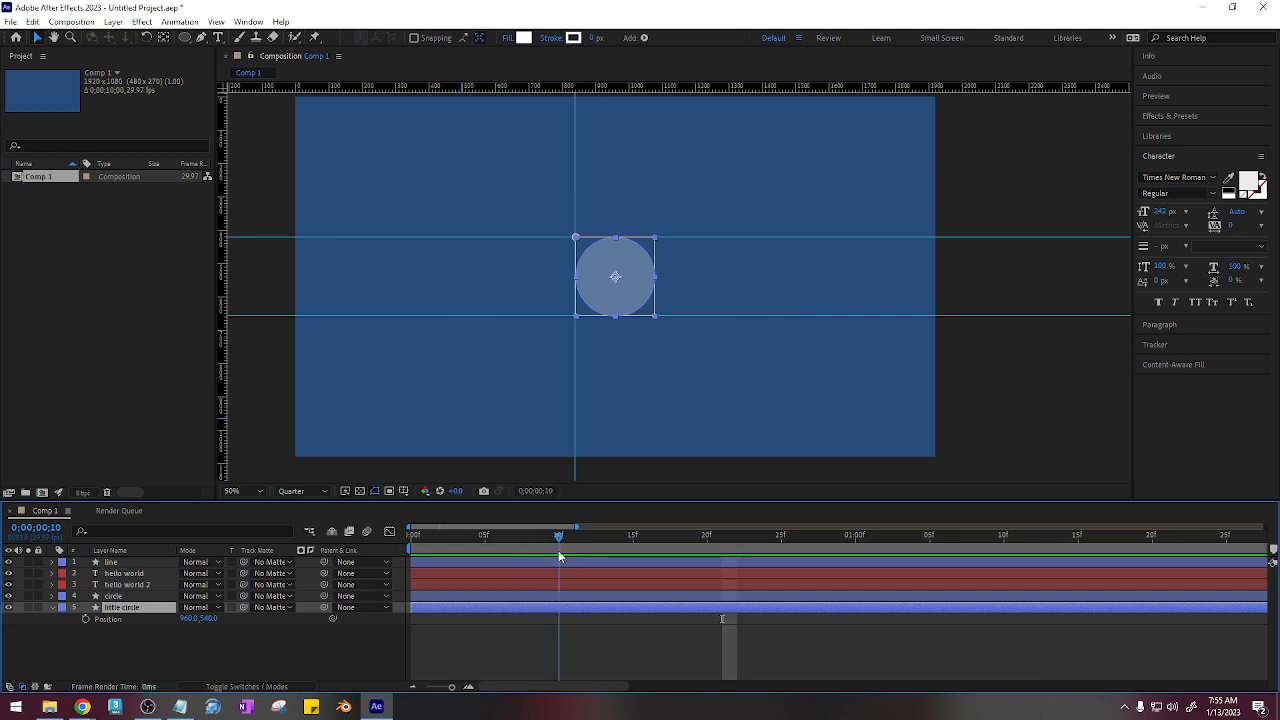
pyautogui.click(85, 619)
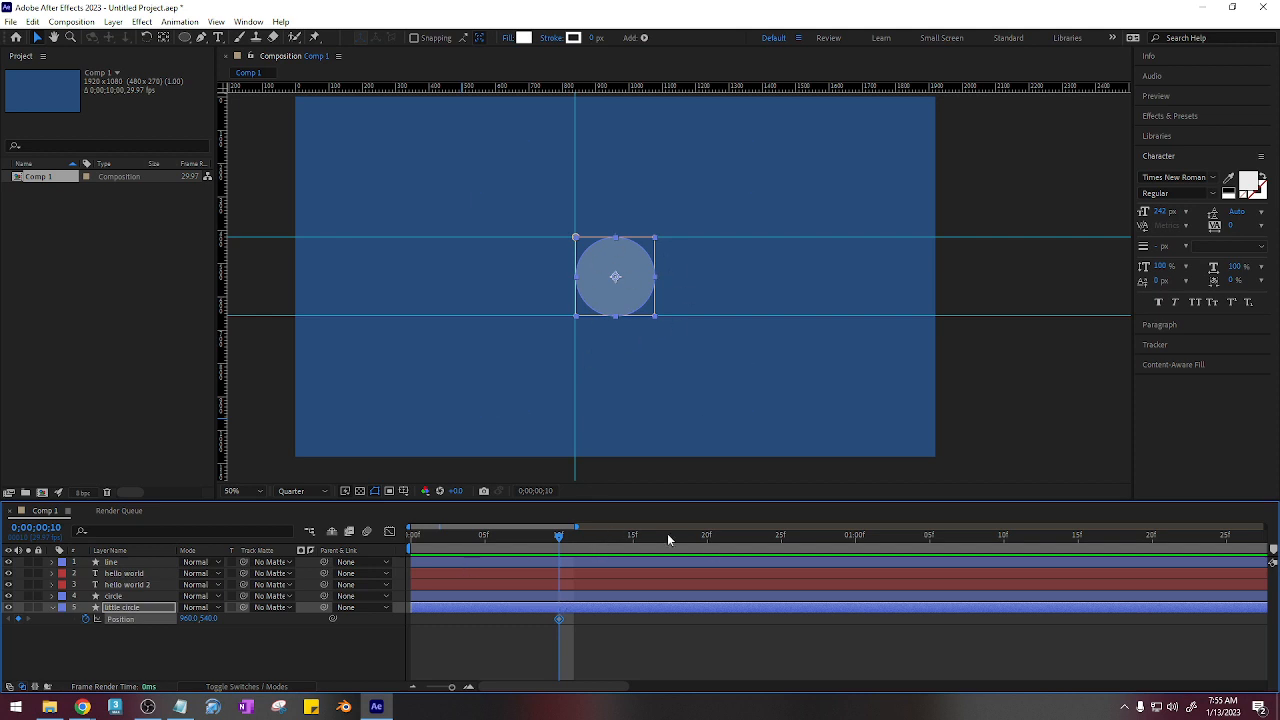
pyautogui.moveTo(562, 618); pyautogui.dragTo(712, 634)
pyautogui.moveTo(201, 620); pyautogui.dragTo(32, 630)
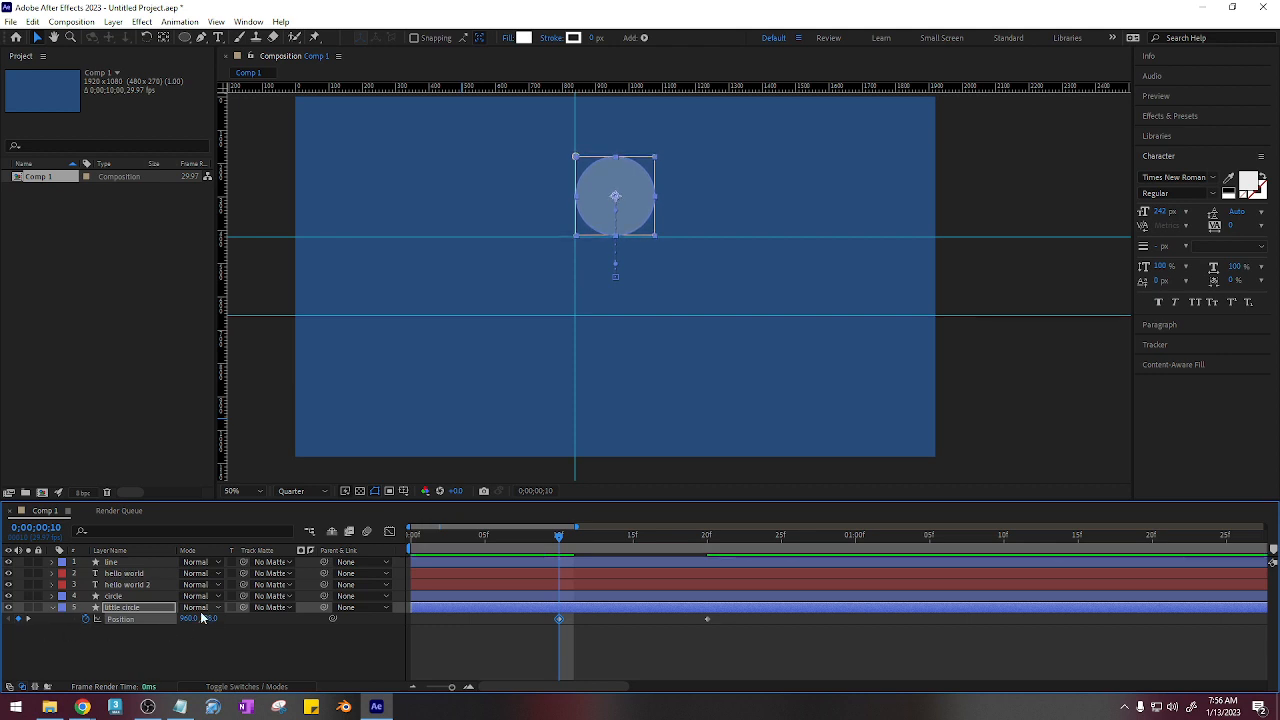
# Step: Add a Mask Path keyframe to the little circle's Mask 1 at frame 10
pyautogui.click(53, 607)
pyautogui.click(52, 606)
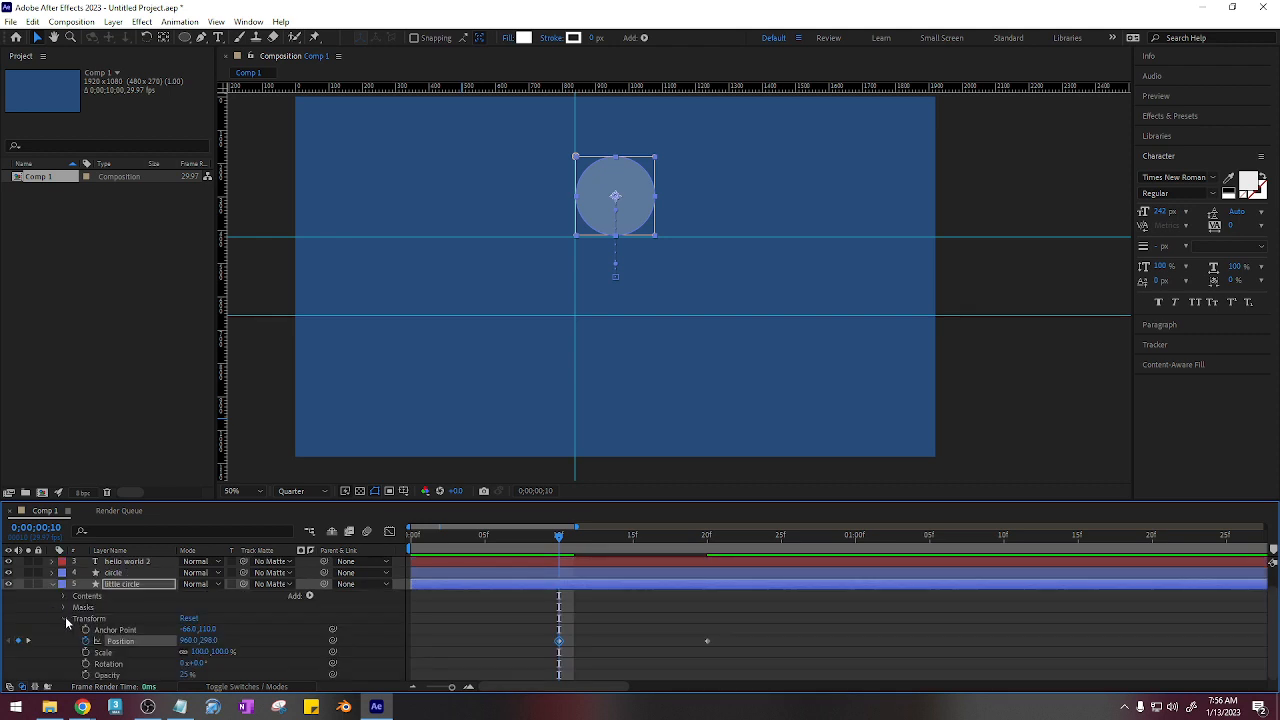
pyautogui.click(65, 618)
pyautogui.click(64, 630)
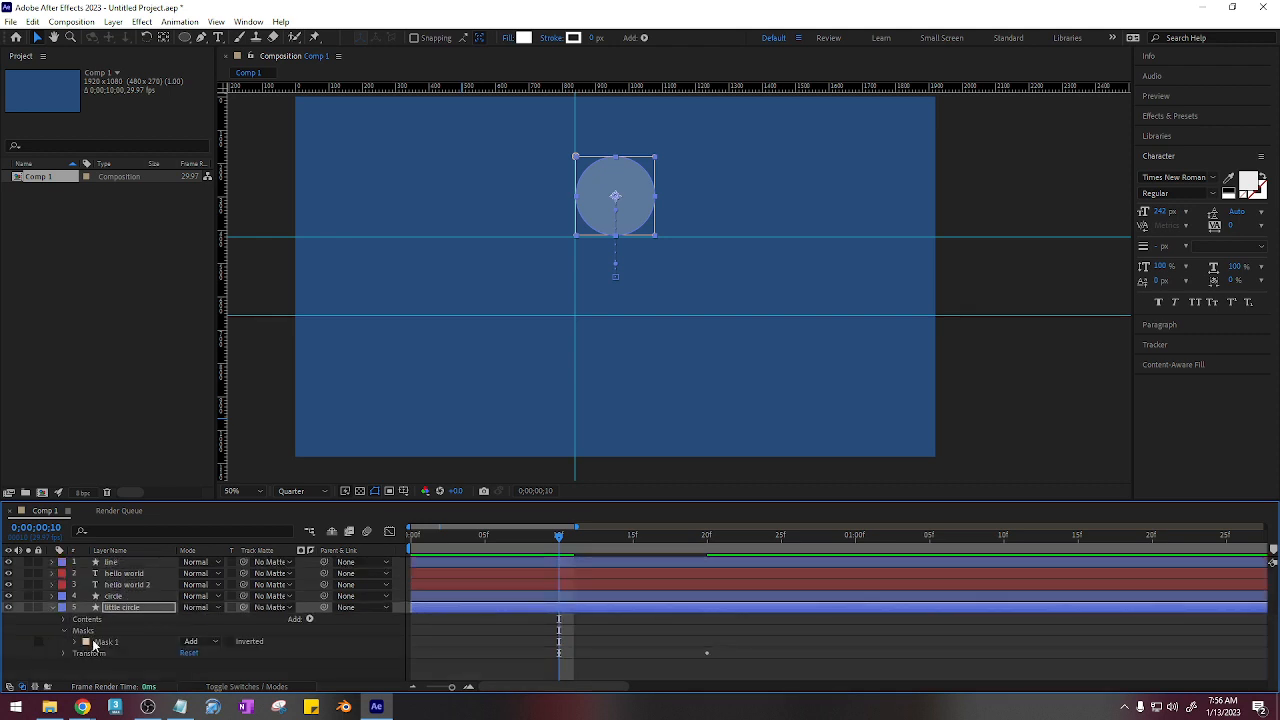
pyautogui.click(77, 642)
pyautogui.click(97, 641)
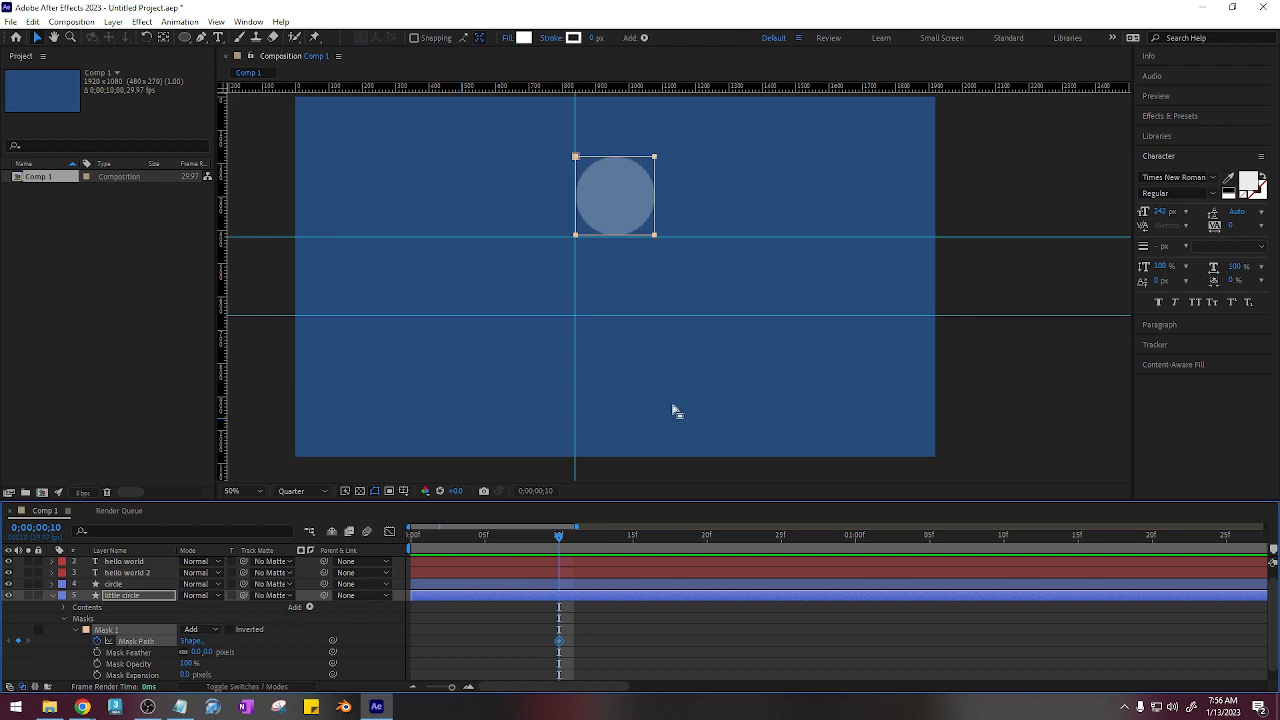
# Step: At frame 10, move the little circle's mask straight down until it fits between the two horizontal guides, and move the playhead to frame 20
pyautogui.scroll(-1, 675, 411)
pyautogui.scroll(1, 675, 252)
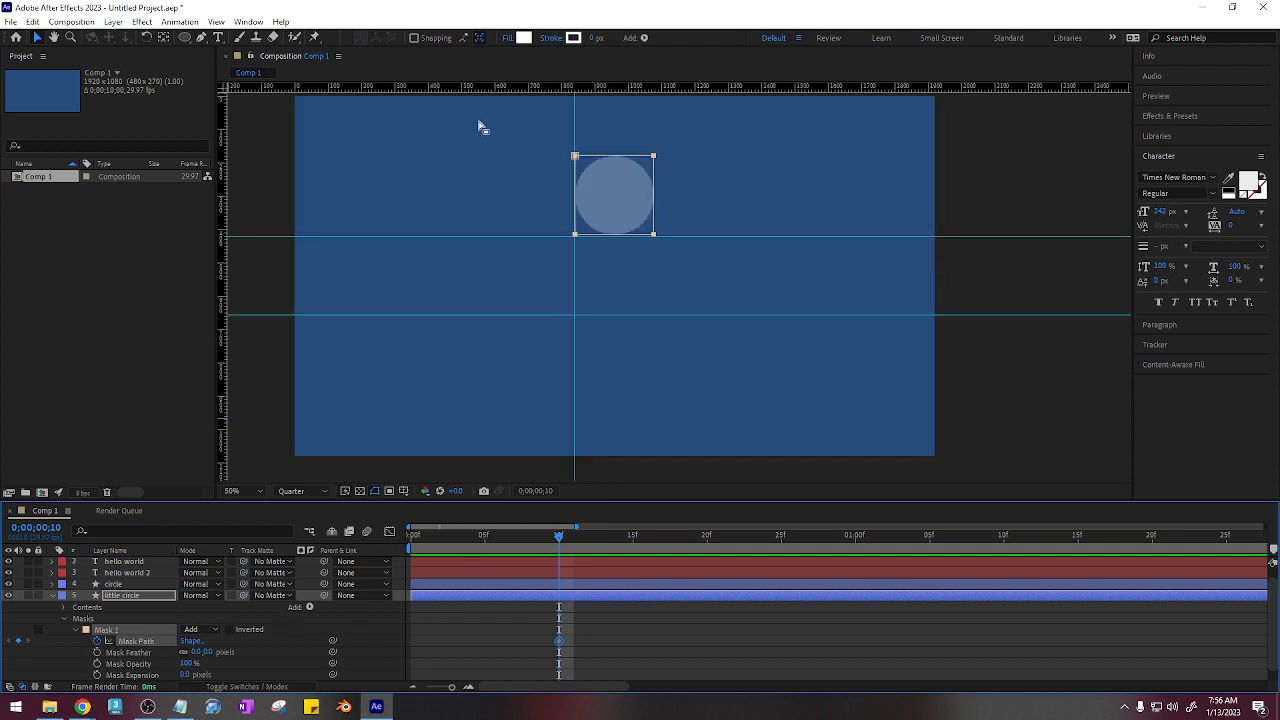
pyautogui.click(36, 38)
pyautogui.click(592, 164)
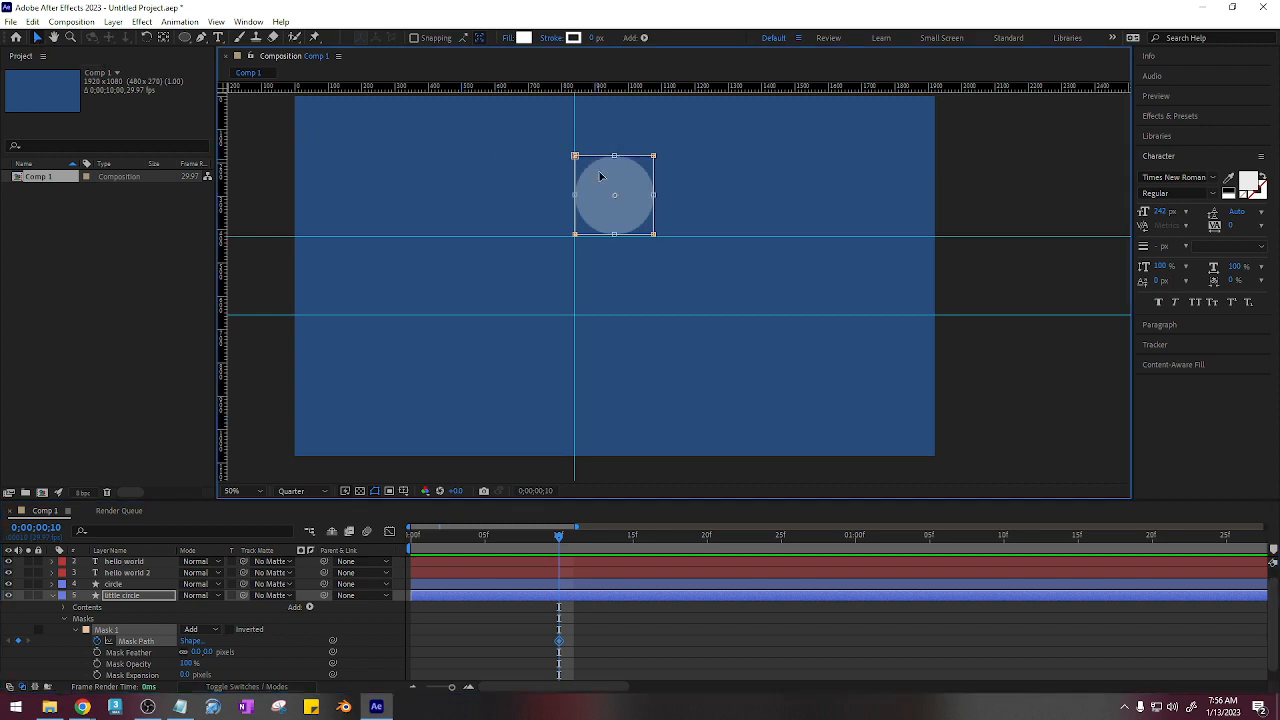
pyautogui.hotkey('shift', 'Down')
pyautogui.hotkey('shift', 'Down')
pyautogui.hotkey('shift', 'Down')
pyautogui.hotkey('shift', 'Down')
pyautogui.hotkey('shift', 'Down')
pyautogui.hotkey('shift', 'Down')
pyautogui.hotkey('shift', 'Down')
pyautogui.hotkey('shift', 'Down')
pyautogui.hotkey('shift', 'Down')
pyautogui.hotkey('shift', 'Down')
pyautogui.hotkey('shift', 'Down')
pyautogui.hotkey('shift', 'Down')
pyautogui.hotkey('shift', 'Down')
pyautogui.hotkey('shift', 'Down')
pyautogui.hotkey('shift', 'Down')
pyautogui.hotkey('shift', 'Down')
pyautogui.hotkey('shift', 'Down')
pyautogui.hotkey('shift', 'Down')
pyautogui.hotkey('shift', 'Down')
pyautogui.hotkey('shift', 'Down')
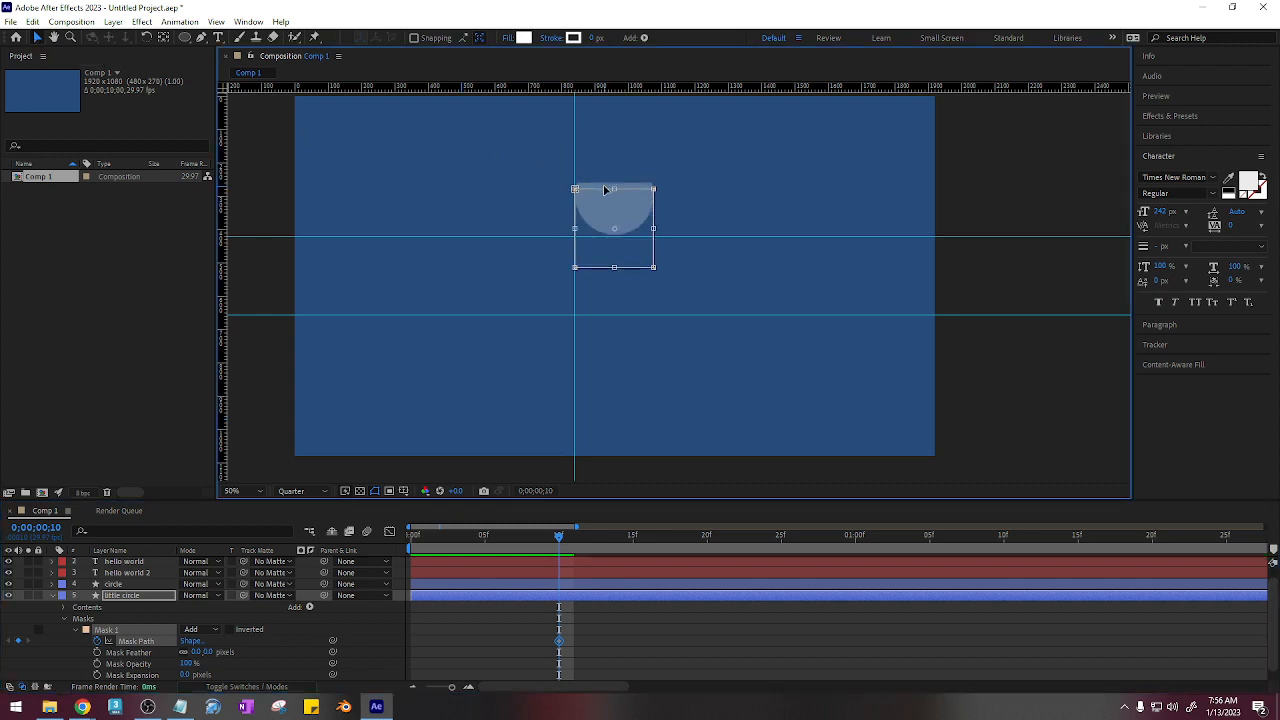
pyautogui.hotkey('shift', 'Down')
pyautogui.hotkey('shift', 'Down')
pyautogui.hotkey('shift', 'Down')
pyautogui.hotkey('shift', 'Down')
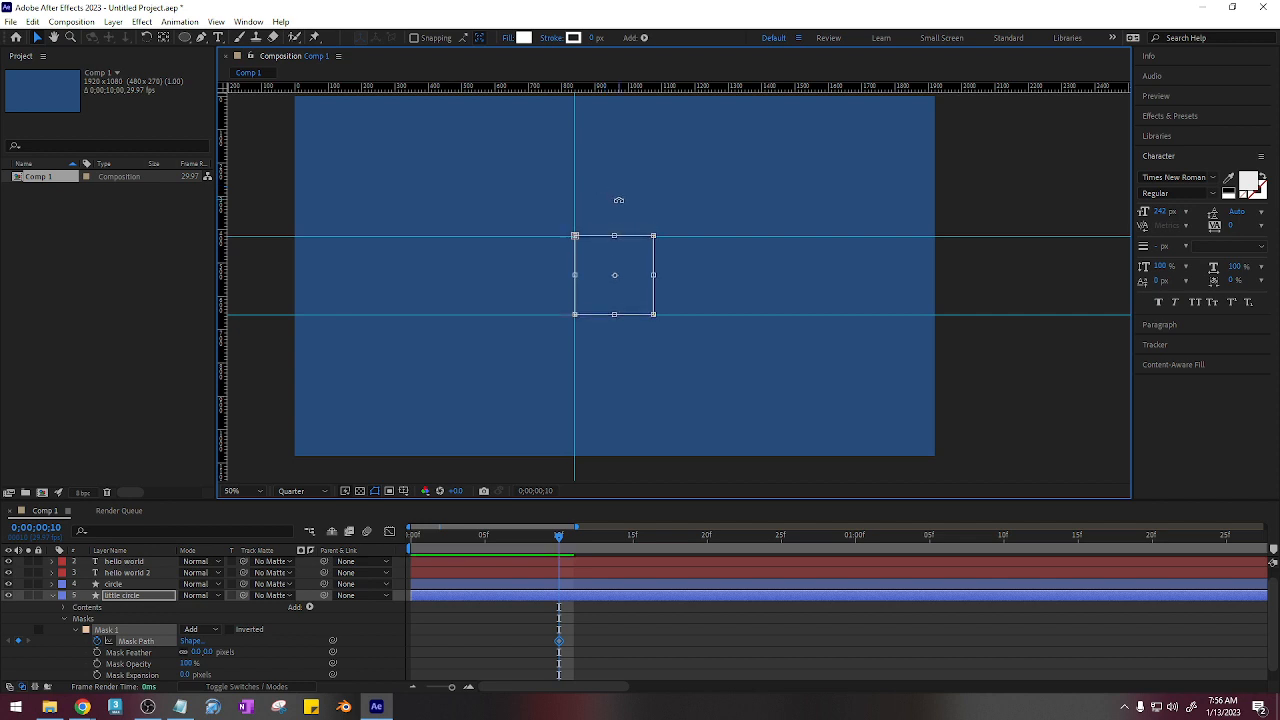
pyautogui.moveTo(558, 536); pyautogui.dragTo(706, 540)
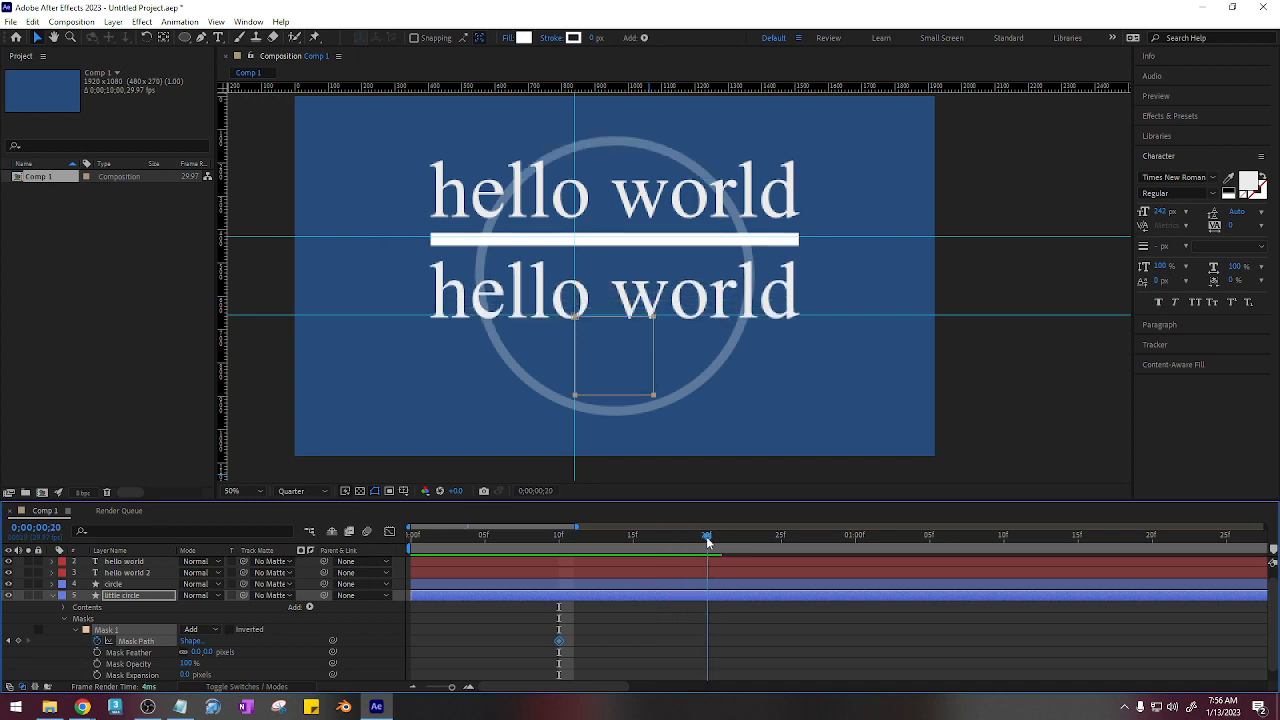
# Step: At frame 20, move the little circle's mask straight up between the two horizontal guides and apply Easy Ease to that Mask Path keyframe
pyautogui.doubleClick(615, 396)
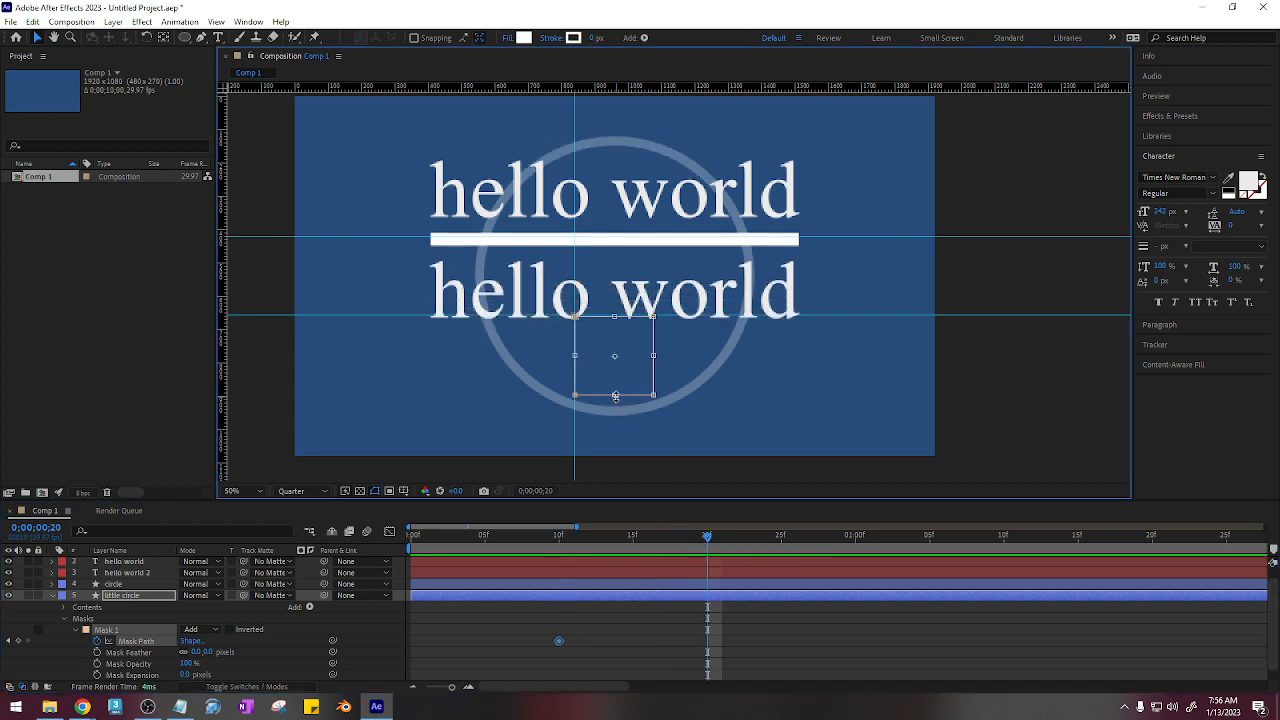
pyautogui.press('Up')
pyautogui.press('Up')
pyautogui.press('Up')
pyautogui.press('Up')
pyautogui.press('Up')
pyautogui.press('Up')
pyautogui.press('Up')
pyautogui.press('Up')
pyautogui.press('Up')
pyautogui.press('Up')
pyautogui.press('Up')
pyautogui.press('Up')
pyautogui.press('Up')
pyautogui.press('Up')
pyautogui.press('Up')
pyautogui.press('Up')
pyautogui.press('Up')
pyautogui.press('Up')
pyautogui.press('Up')
pyautogui.press('Up')
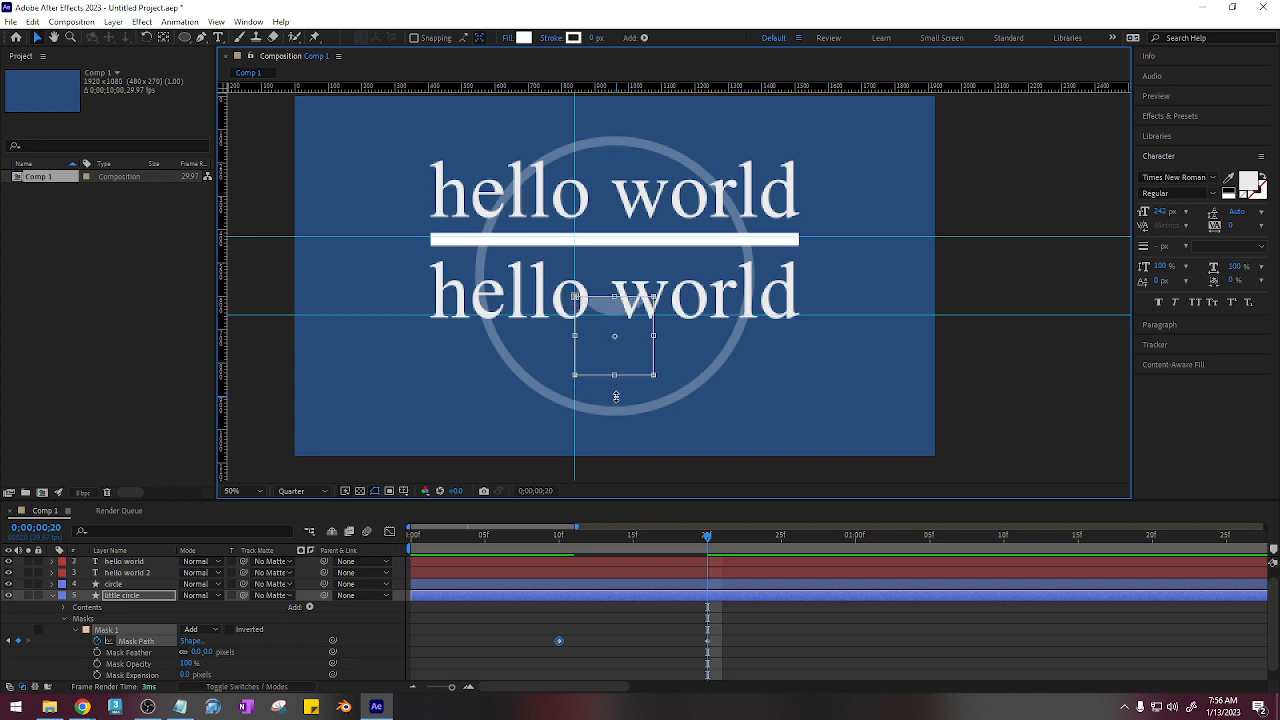
pyautogui.press('Up')
pyautogui.press('Up')
pyautogui.press('Up')
pyautogui.press('Up')
pyautogui.press('Up')
pyautogui.press('Up')
pyautogui.press('Up')
pyautogui.press('Up')
pyautogui.press('Up')
pyautogui.press('Up')
pyautogui.press('Up')
pyautogui.press('Up')
pyautogui.press('Up')
pyautogui.press('Up')
pyautogui.press('Up')
pyautogui.press('Up')
pyautogui.press('Up')
pyautogui.press('Up')
pyautogui.press('Up')
pyautogui.press('Up')
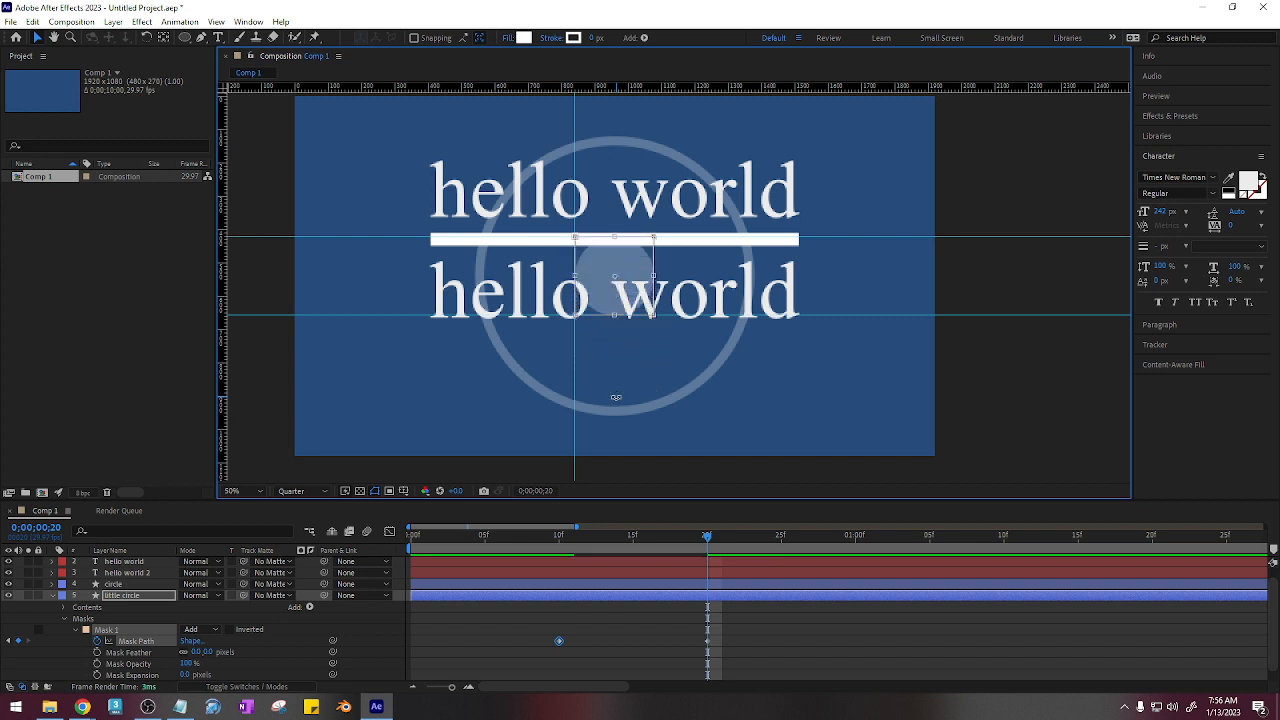
pyautogui.click(709, 643)
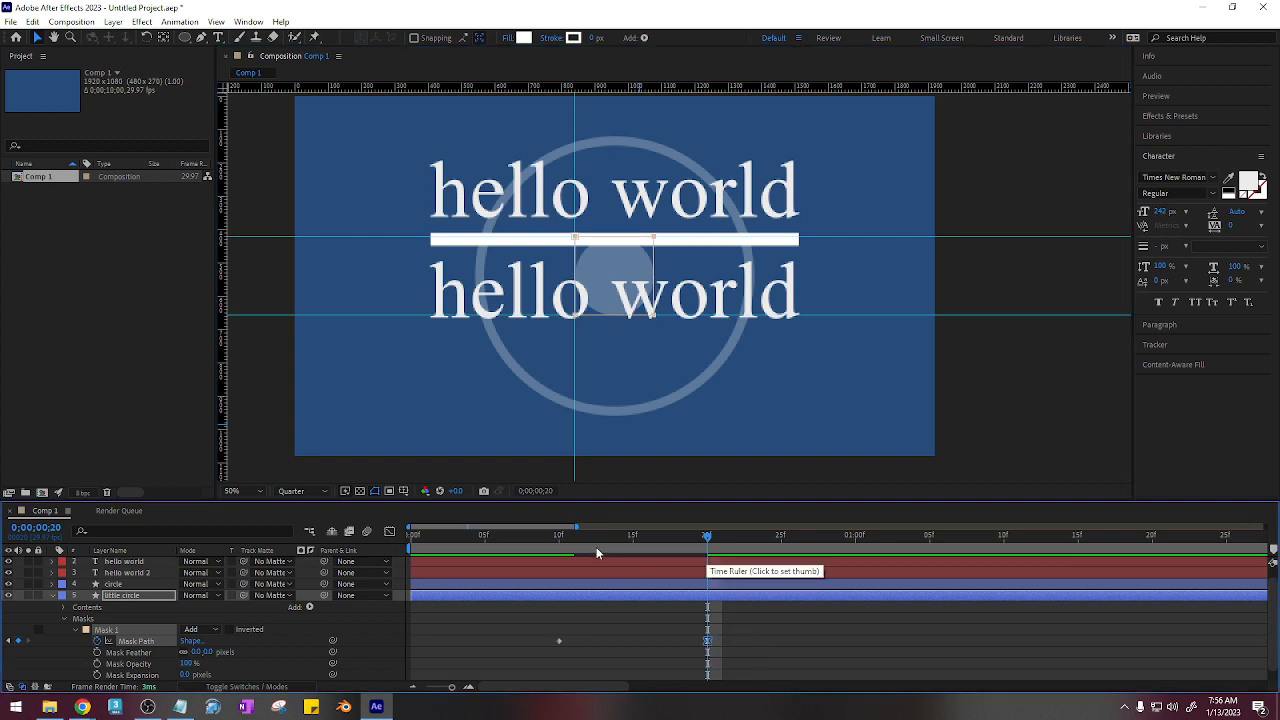
# Step: Reveal the keyframed properties of all layers and hide the rulers and guides
pyautogui.hotkey('ctrl', 'a')
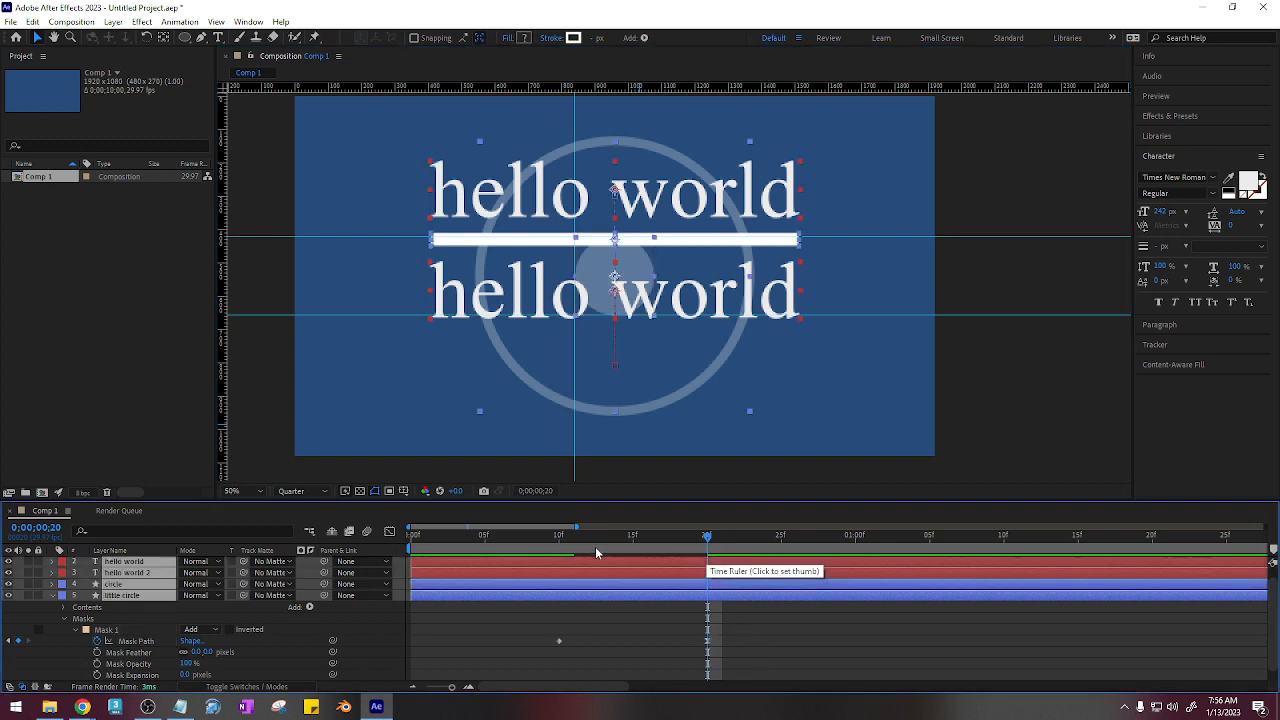
pyautogui.press('u')
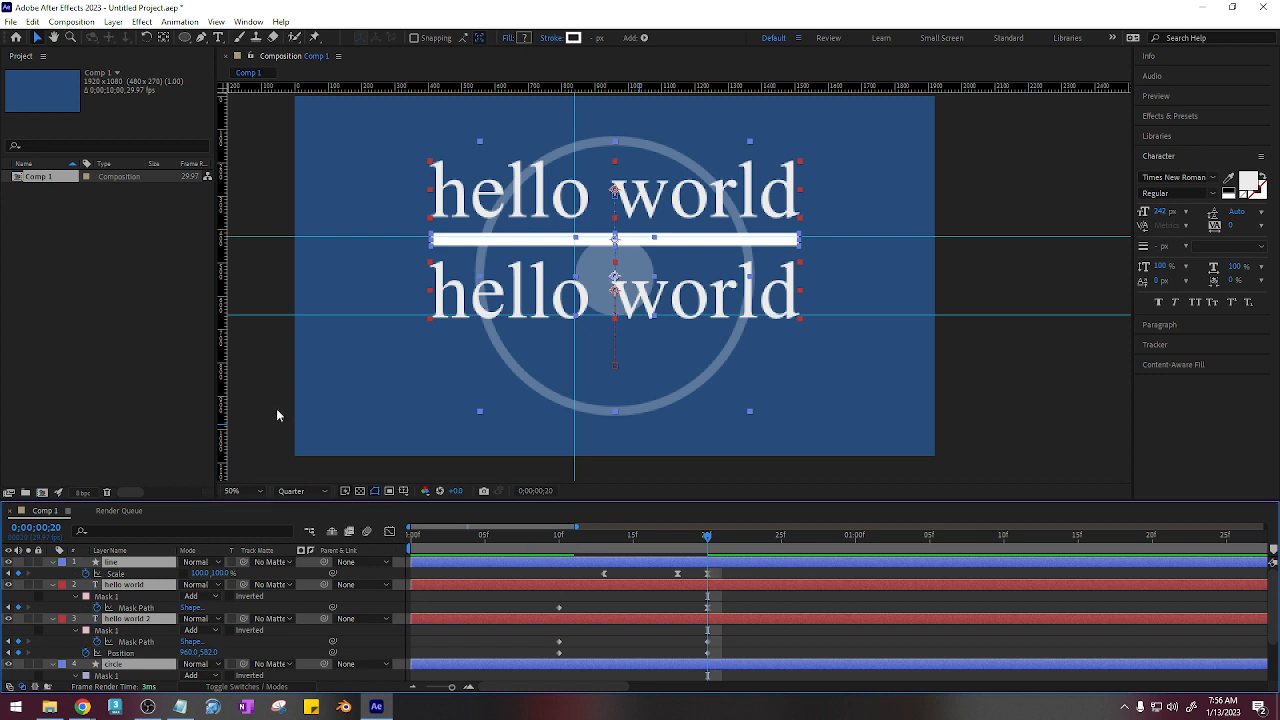
pyautogui.hotkey('ctrl', 'r')
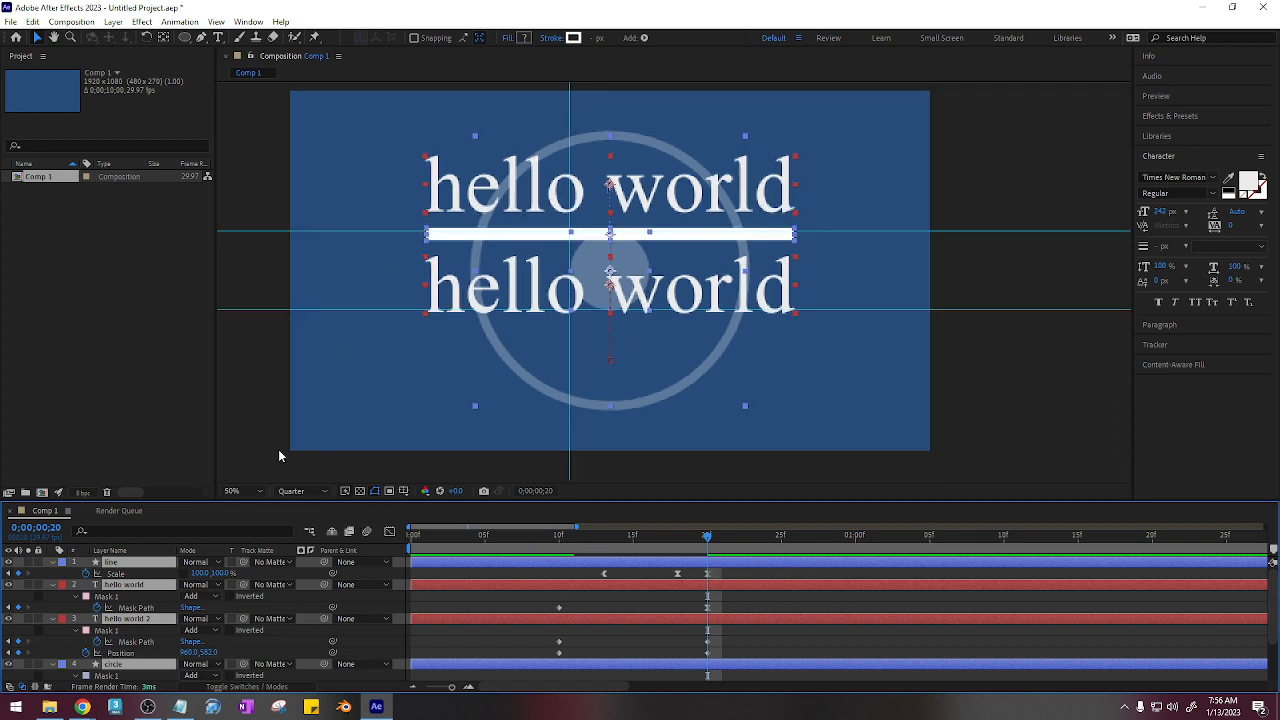
pyautogui.hotkey('ctrl', ';')
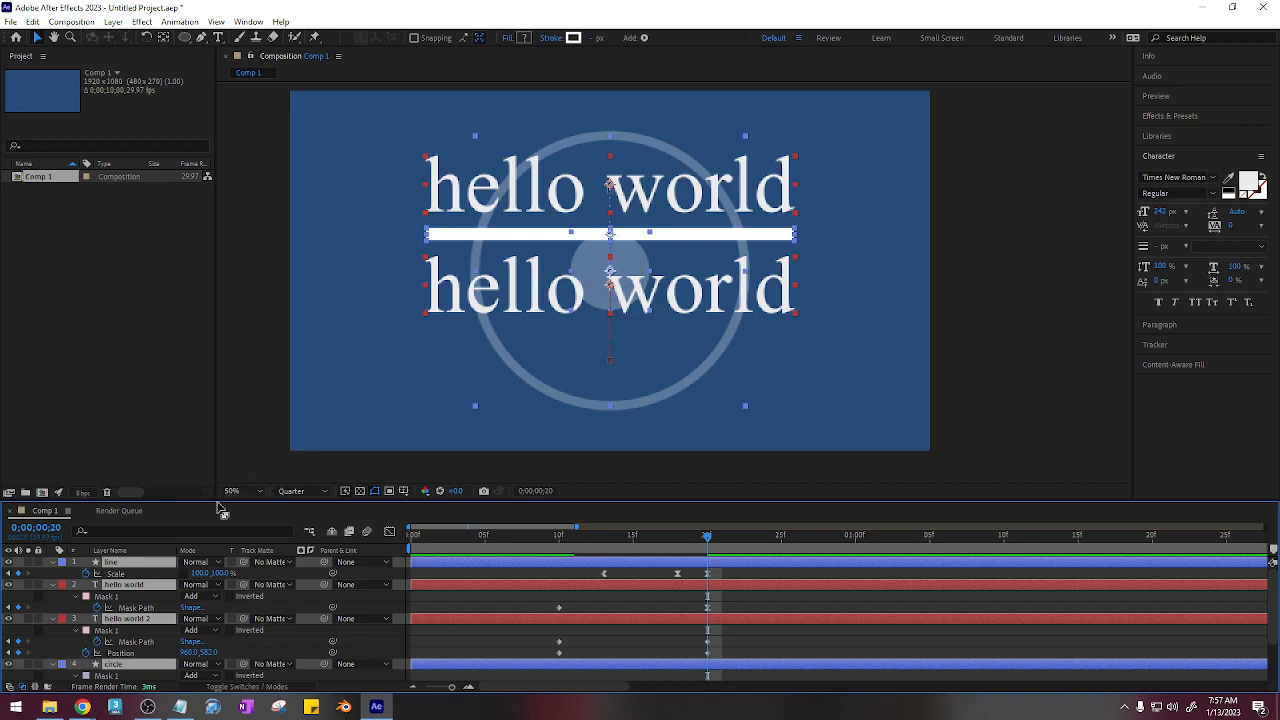
# Step: Enlarge the timeline area to see every keyframe, collapse all layers, and restore the larger composition view
pyautogui.moveTo(222, 510); pyautogui.dragTo(218, 420)
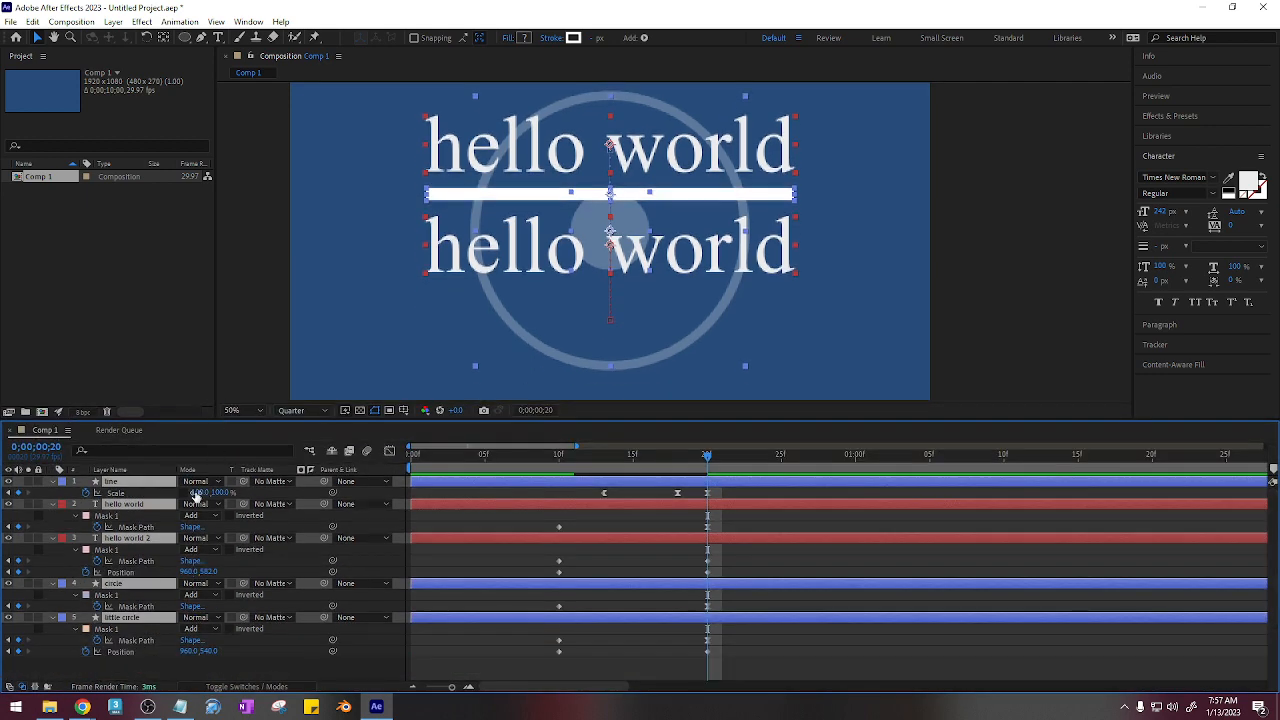
pyautogui.press('u')
pyautogui.click(239, 603)
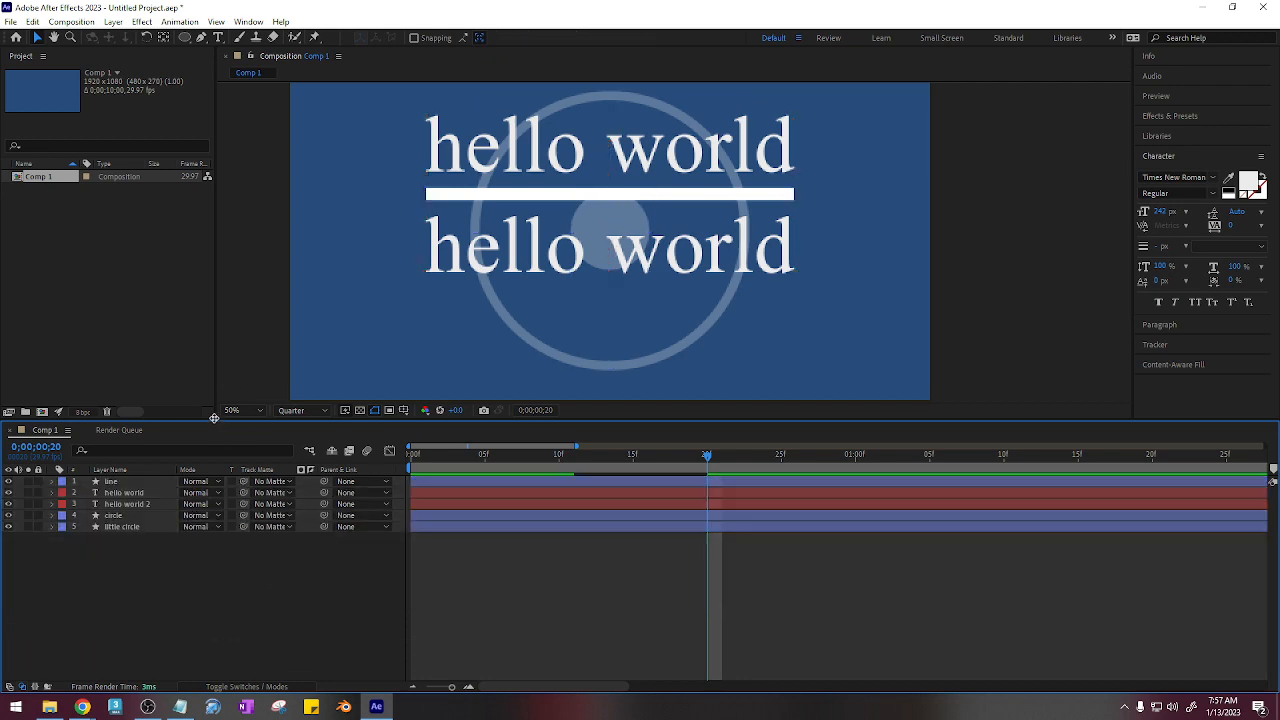
pyautogui.moveTo(214, 418); pyautogui.dragTo(204, 496)
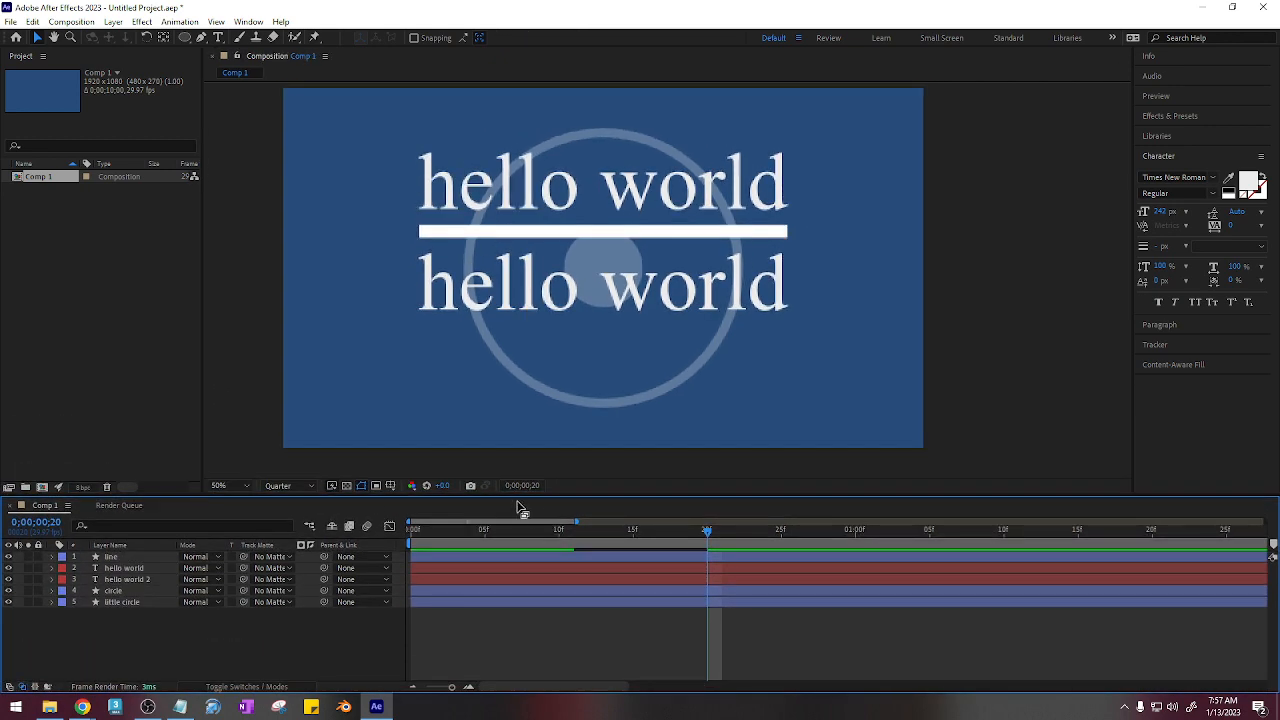
# Step: Preview the complete title animation from the first frame
pyautogui.press('Home')
pyautogui.press('space')
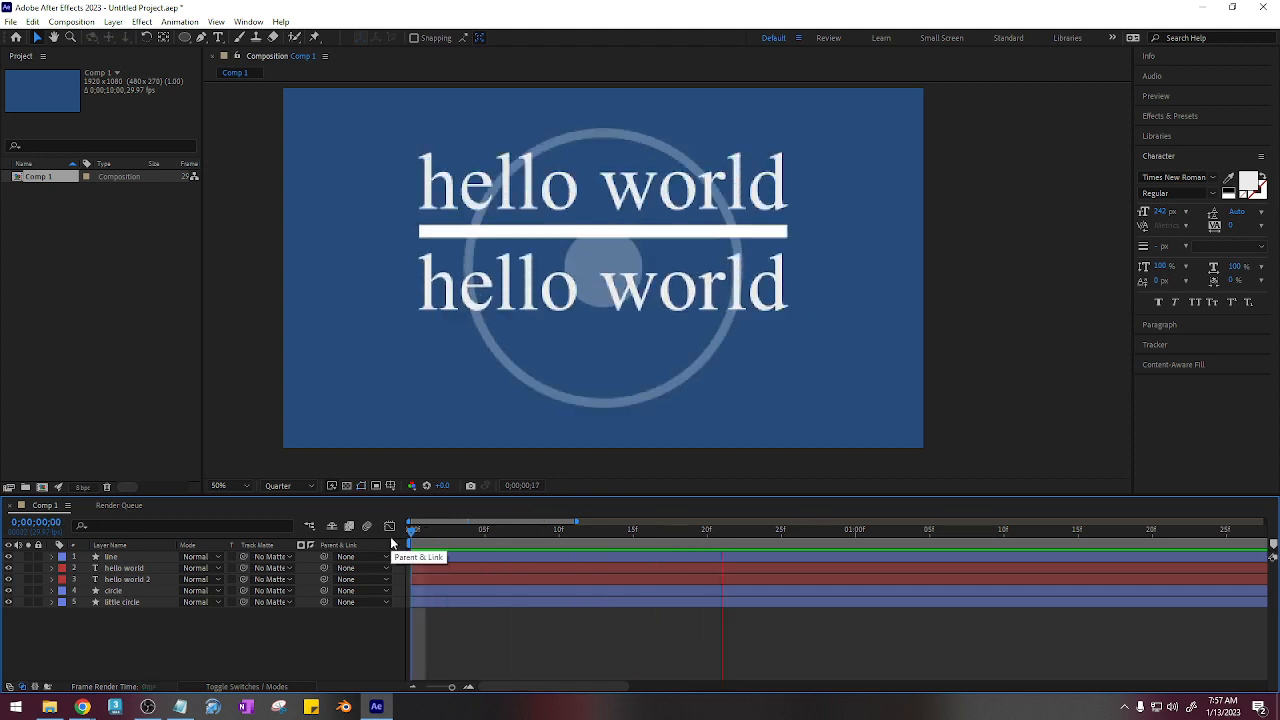
pyautogui.press('space')
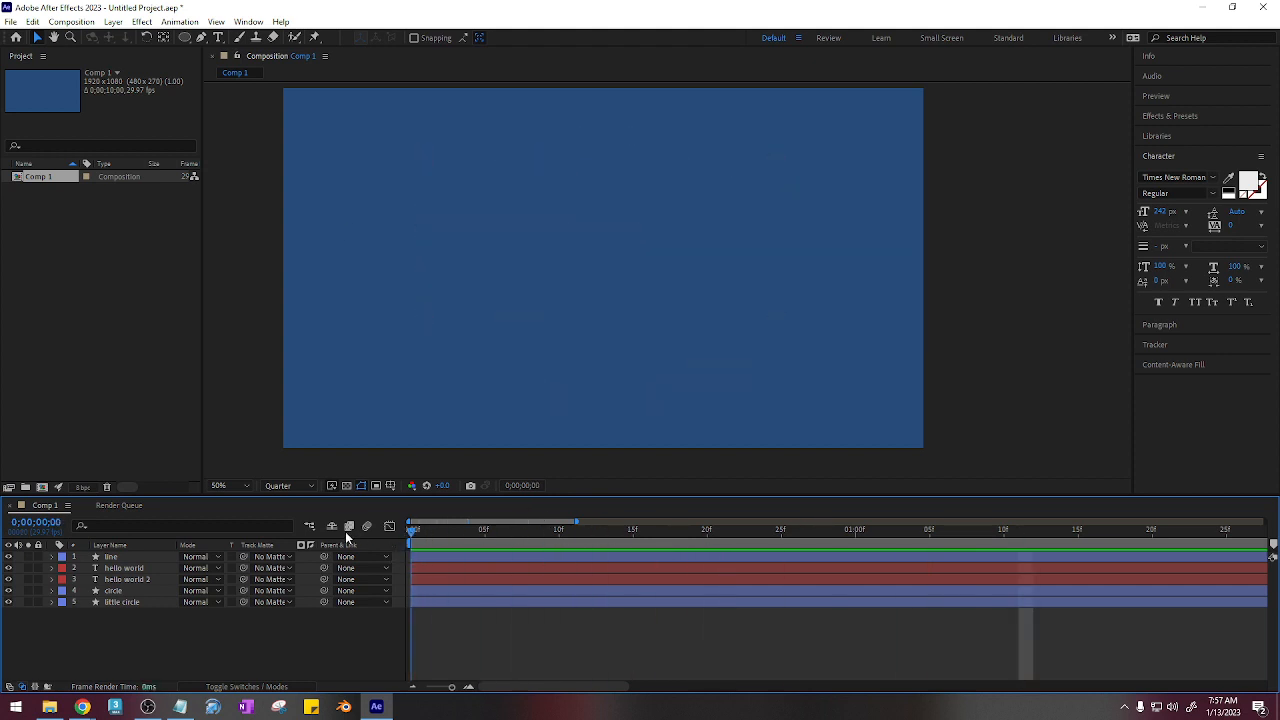
pyautogui.press('space')
pyautogui.press('space')
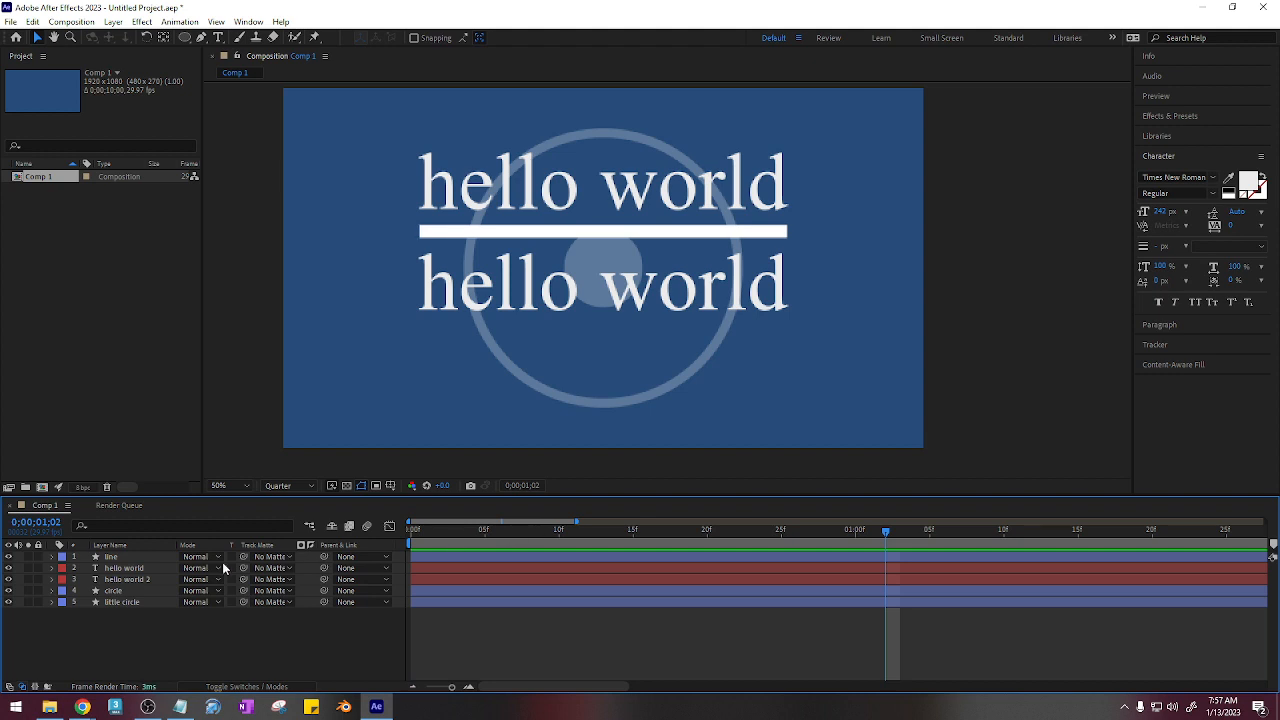
# Step: Show the keyframed properties of all five layers and enlarge the timeline area to fit them
pyautogui.click(149, 556)
pyautogui.keyDown('shift'); pyautogui.click(143, 600); pyautogui.keyUp('shift')
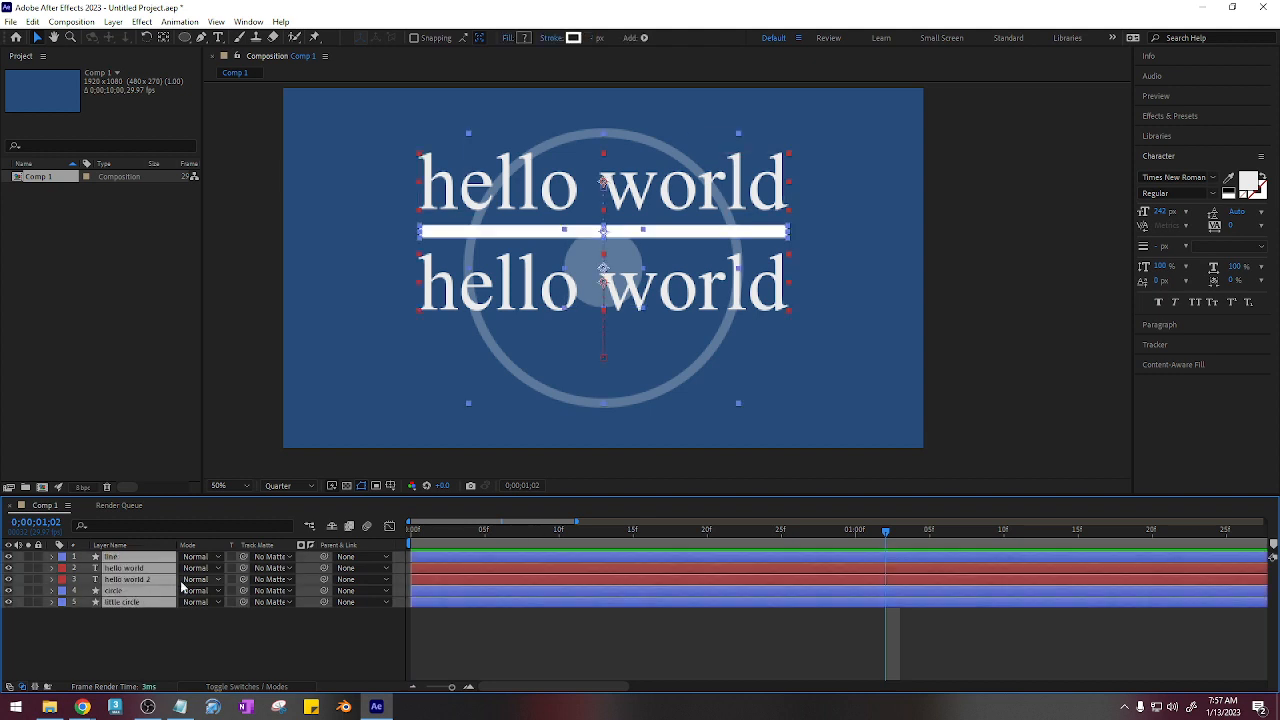
pyautogui.press('u')
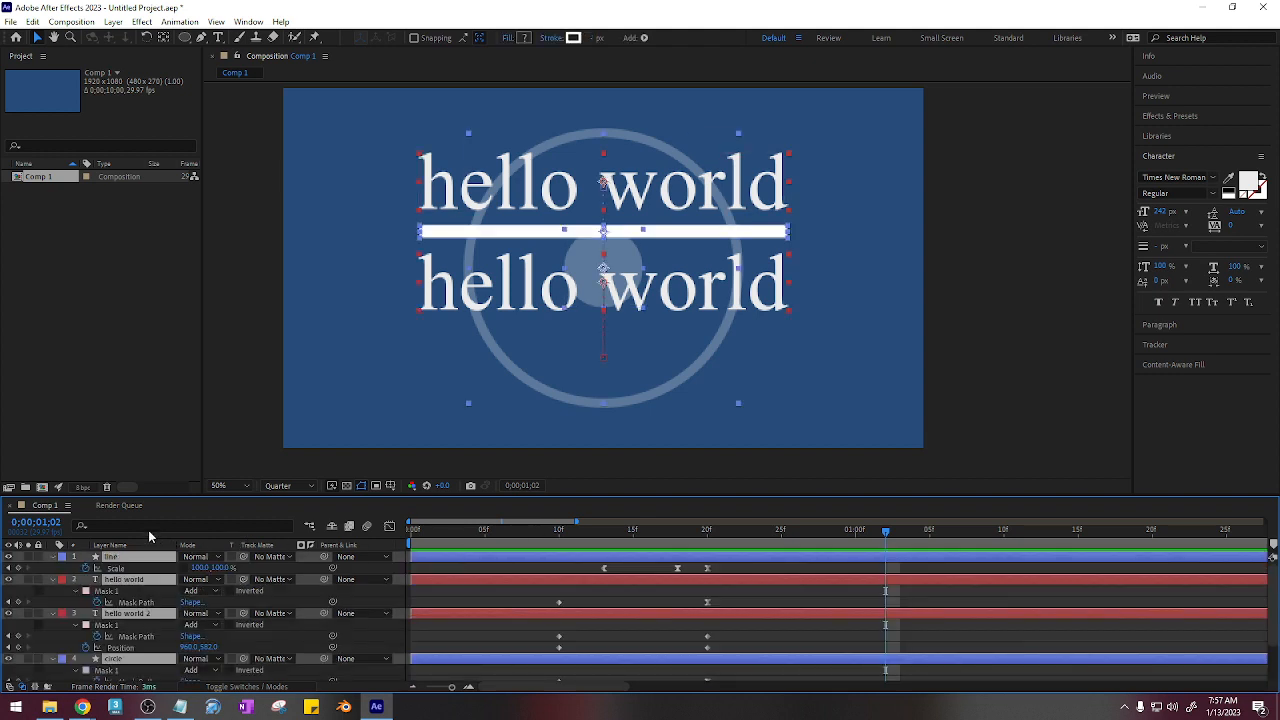
pyautogui.moveTo(200, 496); pyautogui.dragTo(199, 419)
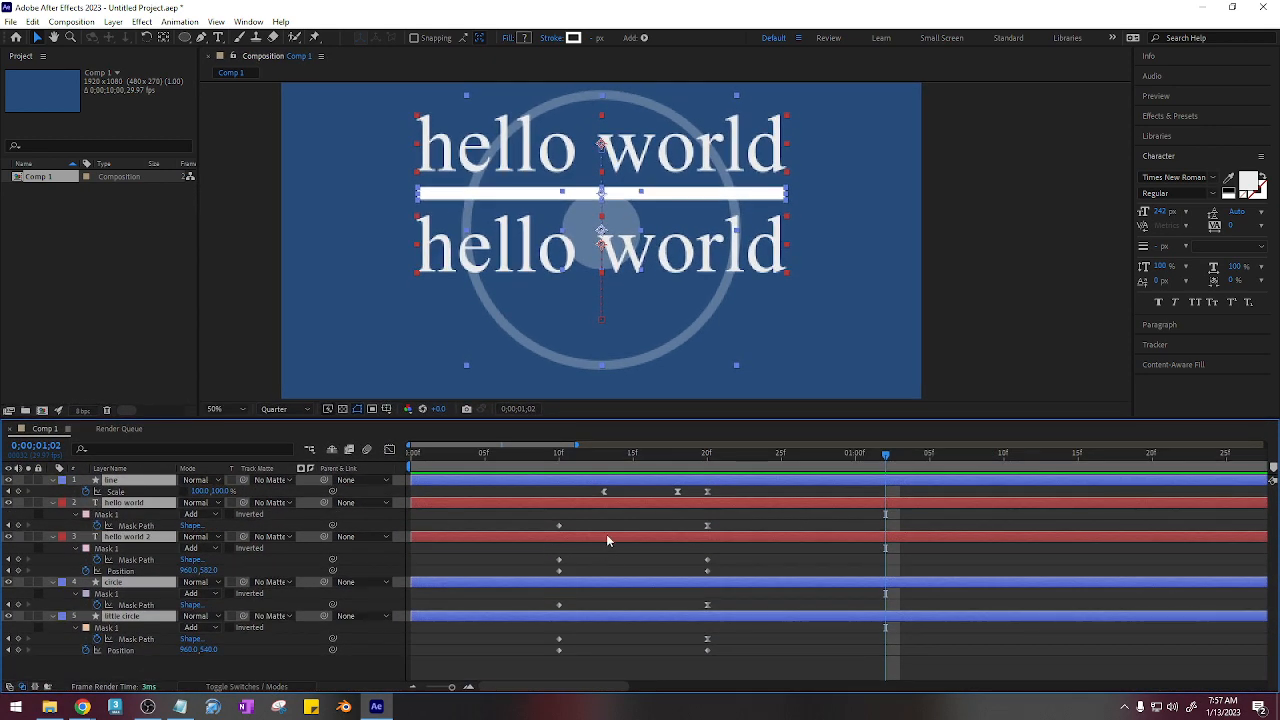
# Step: Move the line layer's first Scale keyframe to frame 10 and delete its middle Scale keyframe at frame 18
pyautogui.click(517, 197)
pyautogui.click(344, 191)
pyautogui.click(470, 194)
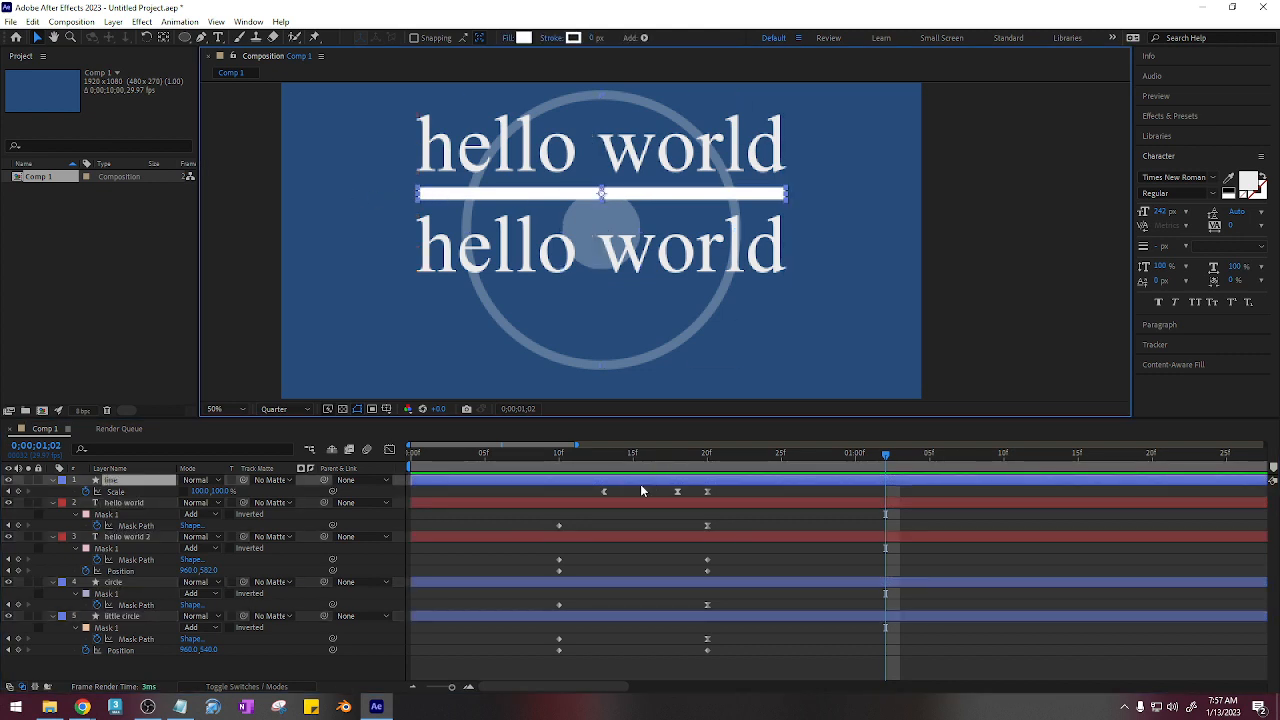
pyautogui.moveTo(604, 491); pyautogui.dragTo(558, 490)
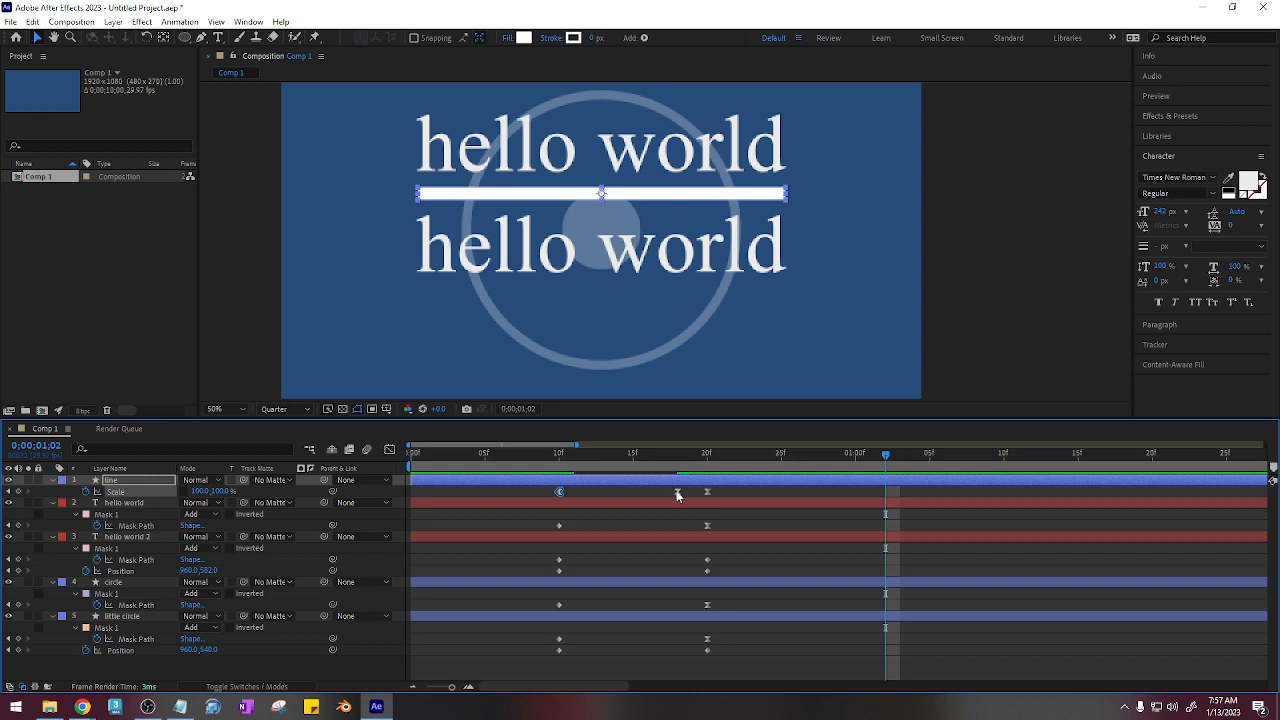
pyautogui.press('Delete')
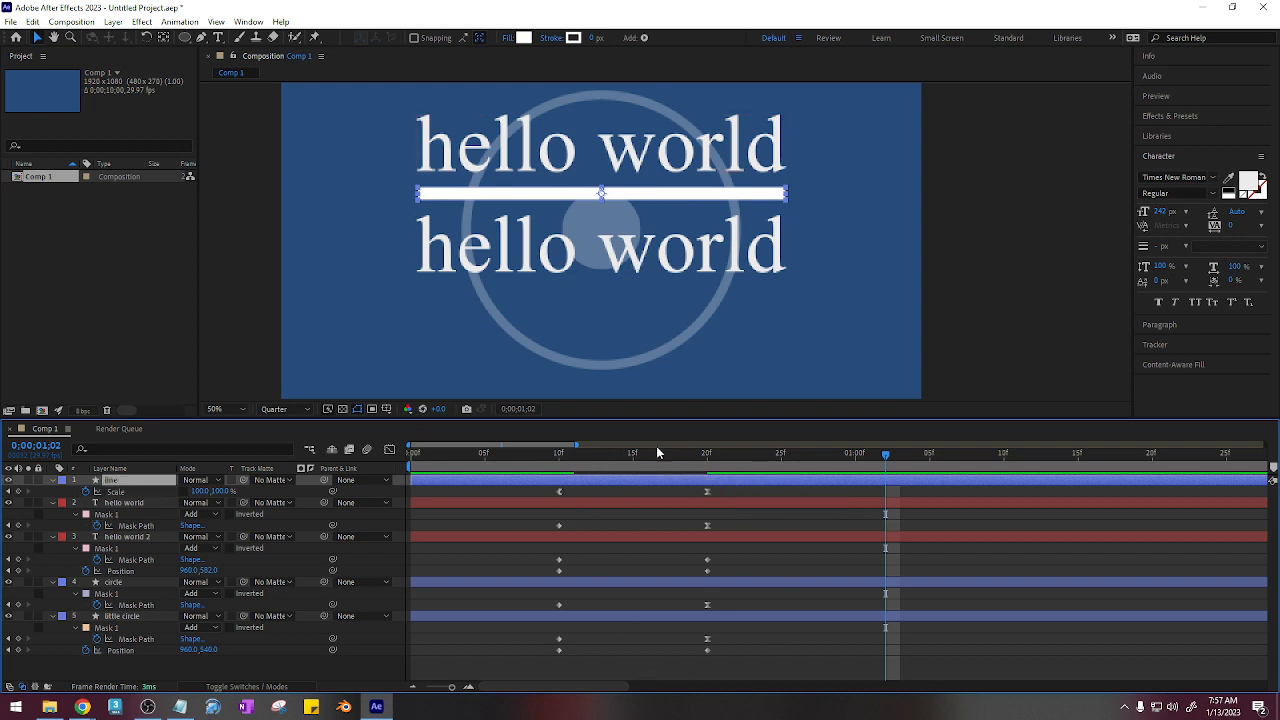
# Step: Scrub and play back the animation to check the line's revised timing, and return the playhead to the first frame
pyautogui.moveTo(440, 453); pyautogui.dragTo(693, 465)
pyautogui.press('space')
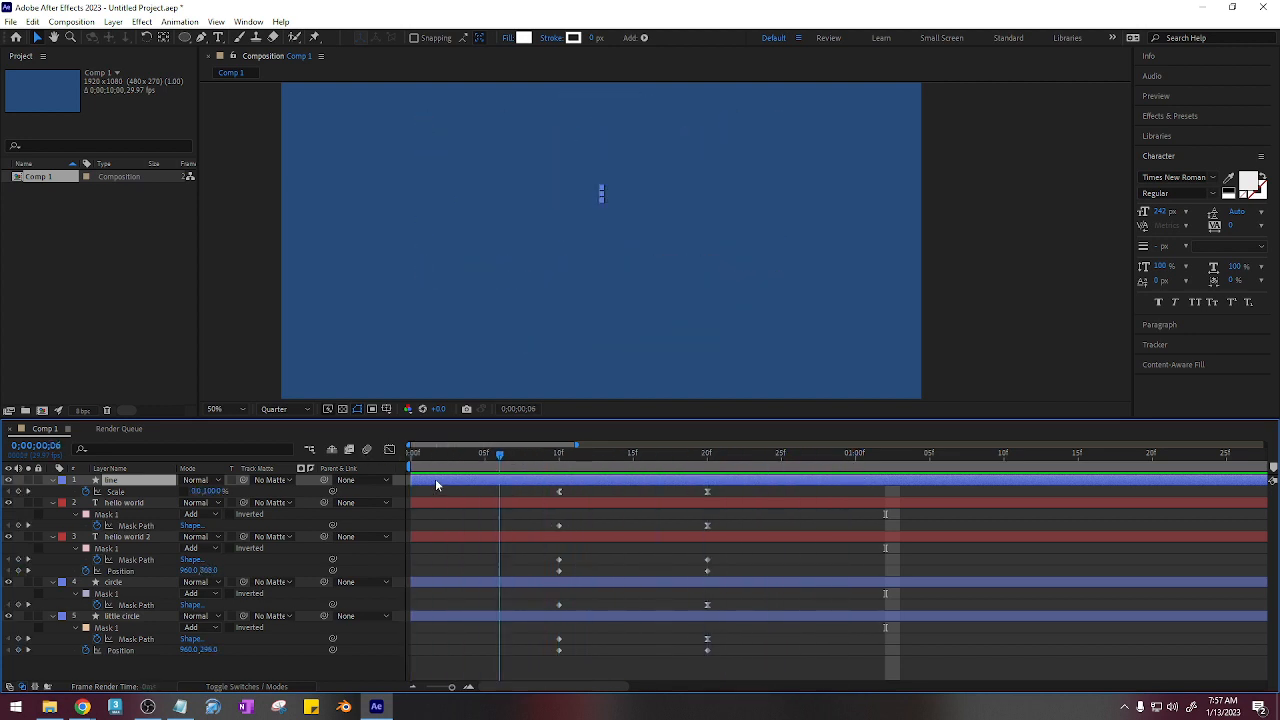
pyautogui.moveTo(486, 478); pyautogui.dragTo(390, 498)
# Step: Collapse the properties of all layers, clear the layer selection, and switch to OBS Studio
pyautogui.hotkey('ctrl', 'a')
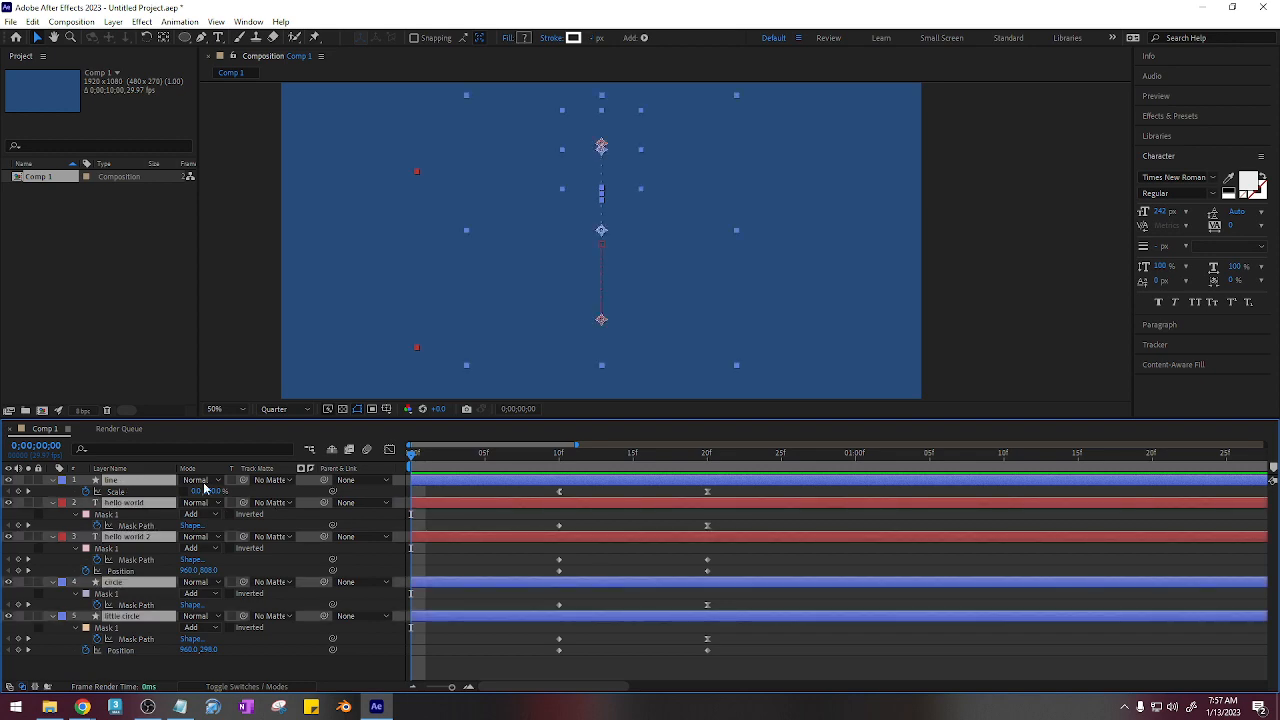
pyautogui.press('u')
pyautogui.click(252, 594)
pyautogui.click(148, 707)
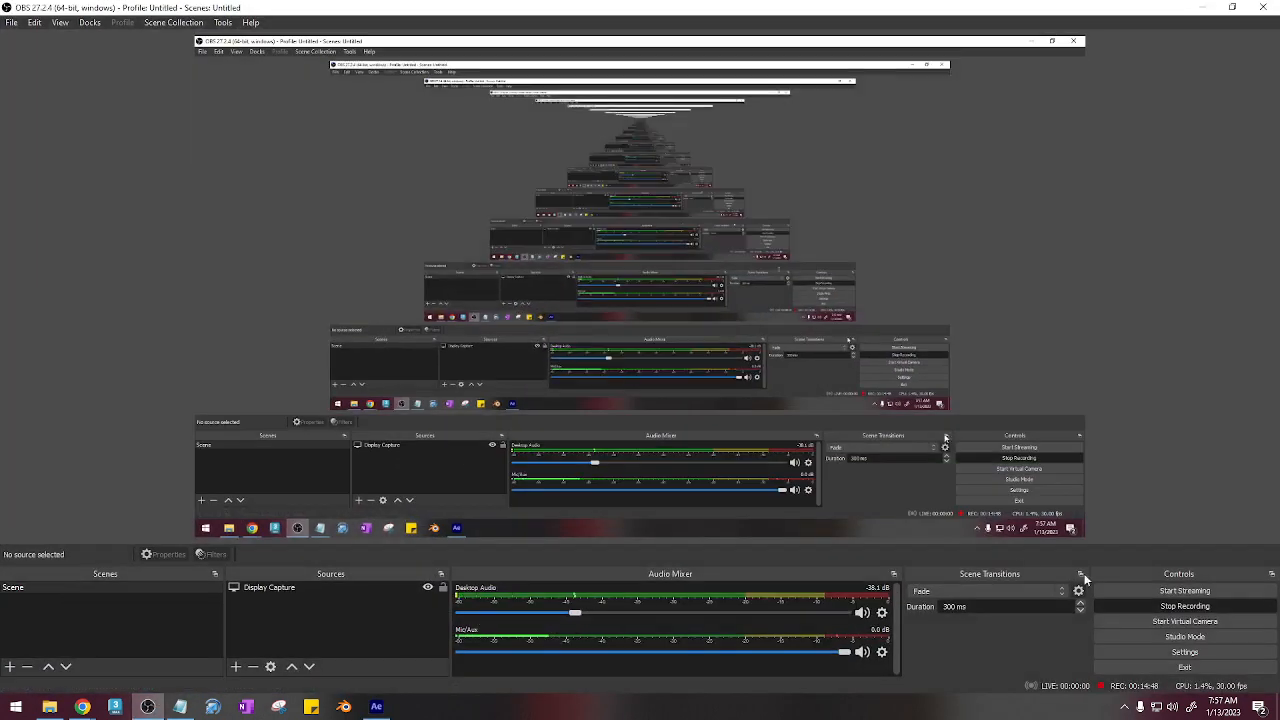